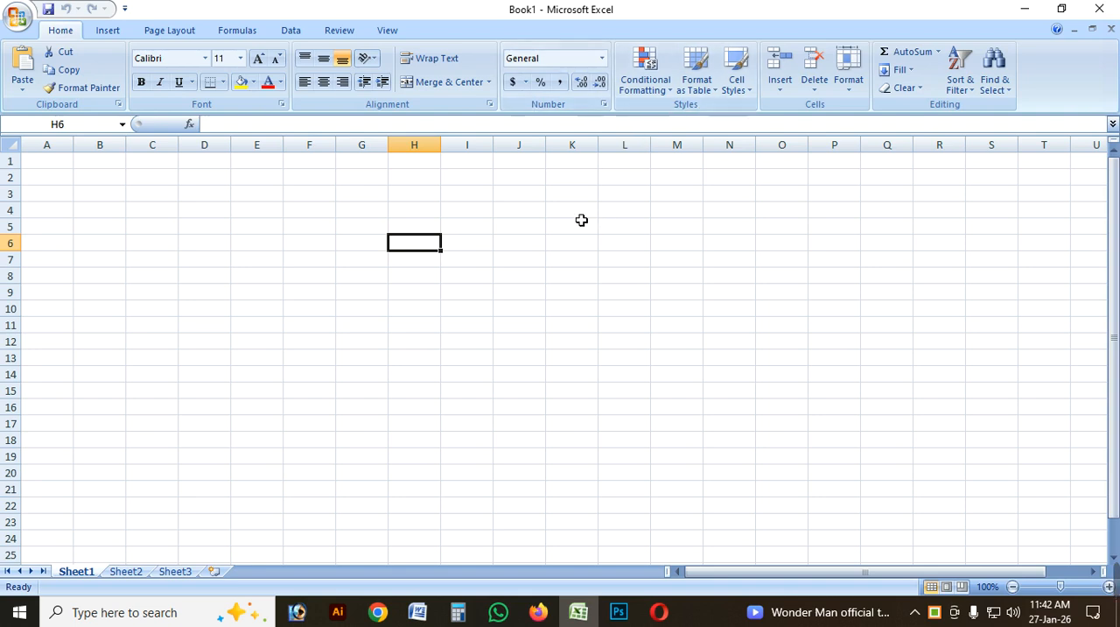
click(161, 214)
click(108, 227)
click(279, 225)
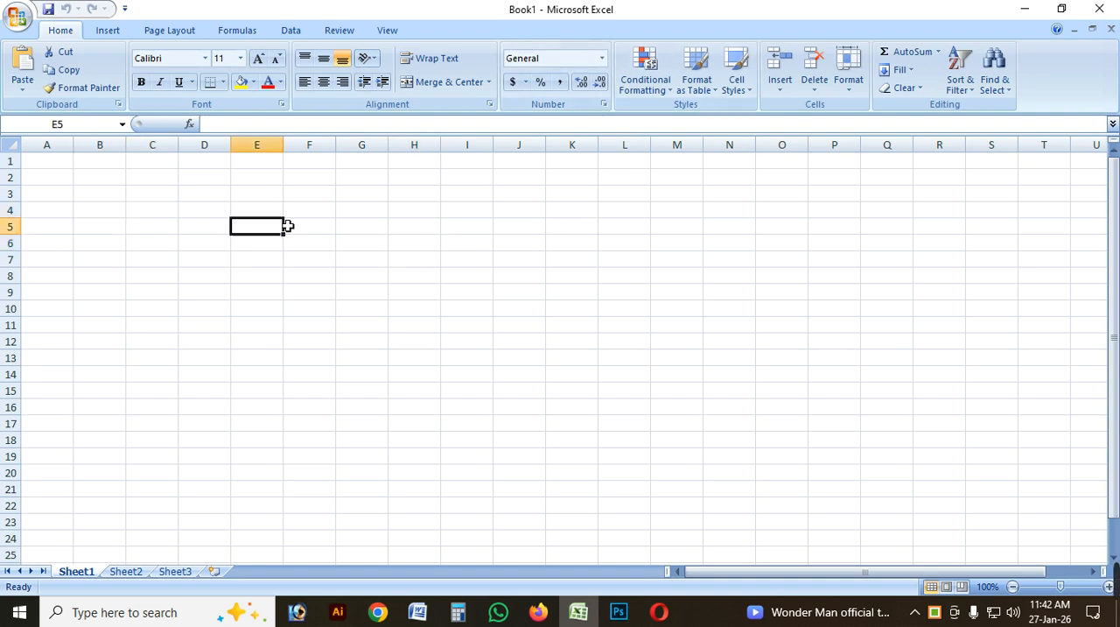
click(149, 214)
click(100, 214)
click(222, 226)
click(85, 217)
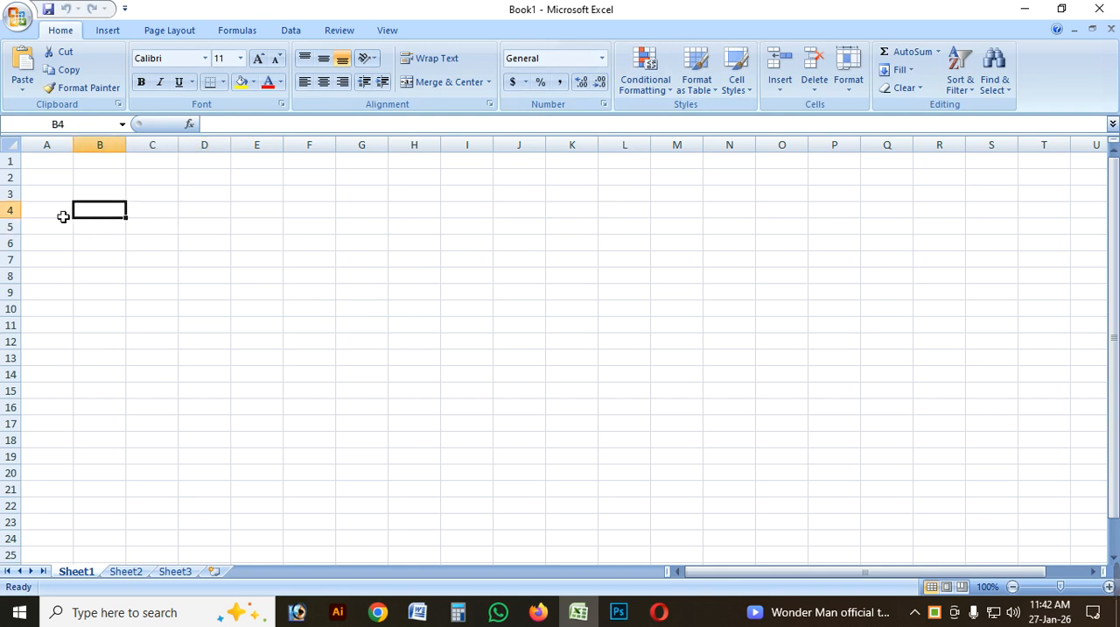
Enter the headings "Sl No" in cell A4 and "Name" in cell B4.
click(64, 215)
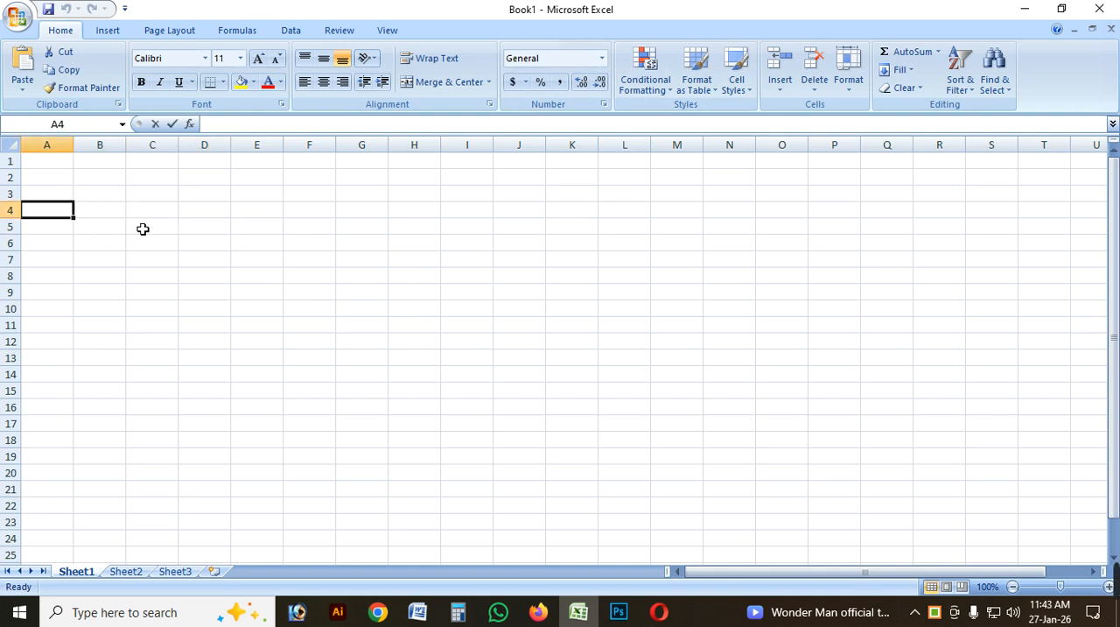
text(ঙ)
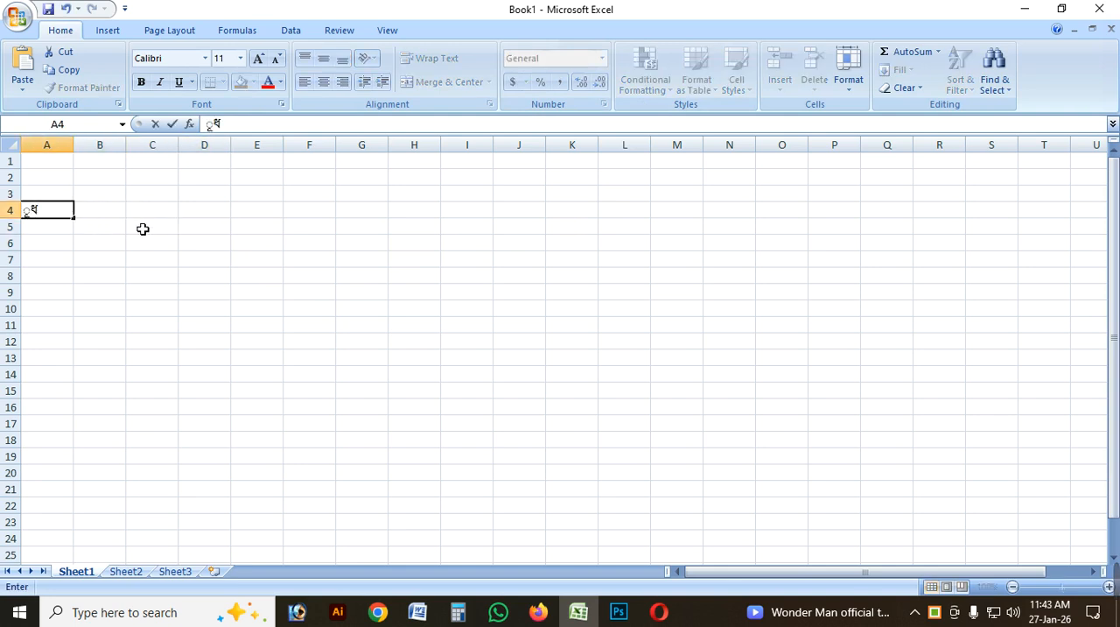
key(BackSpace)
text(Sl No)
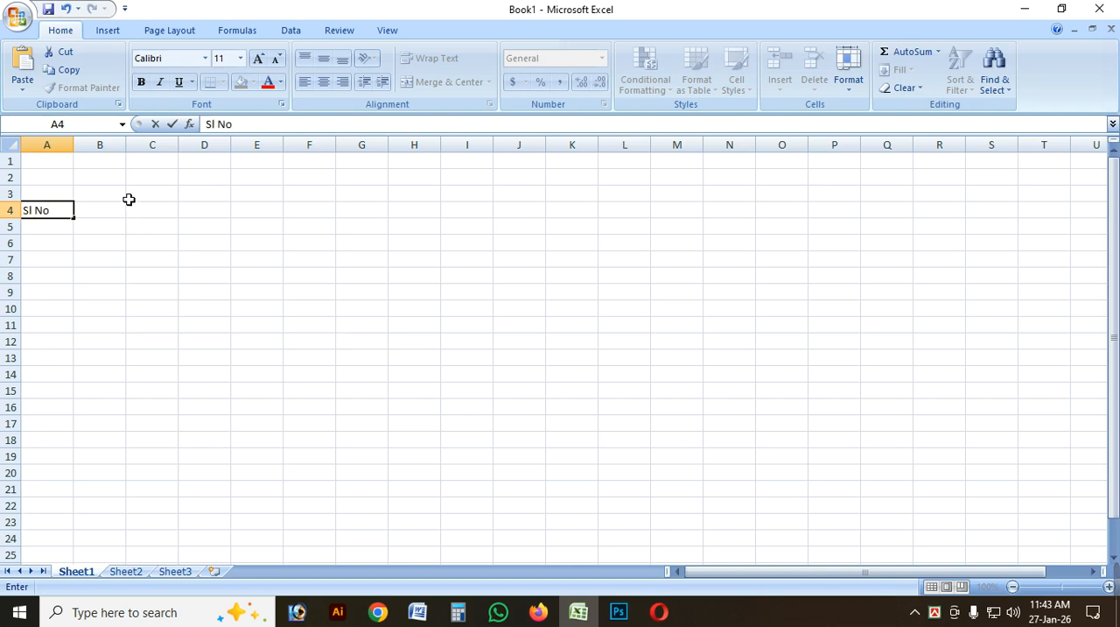
key(Tab)
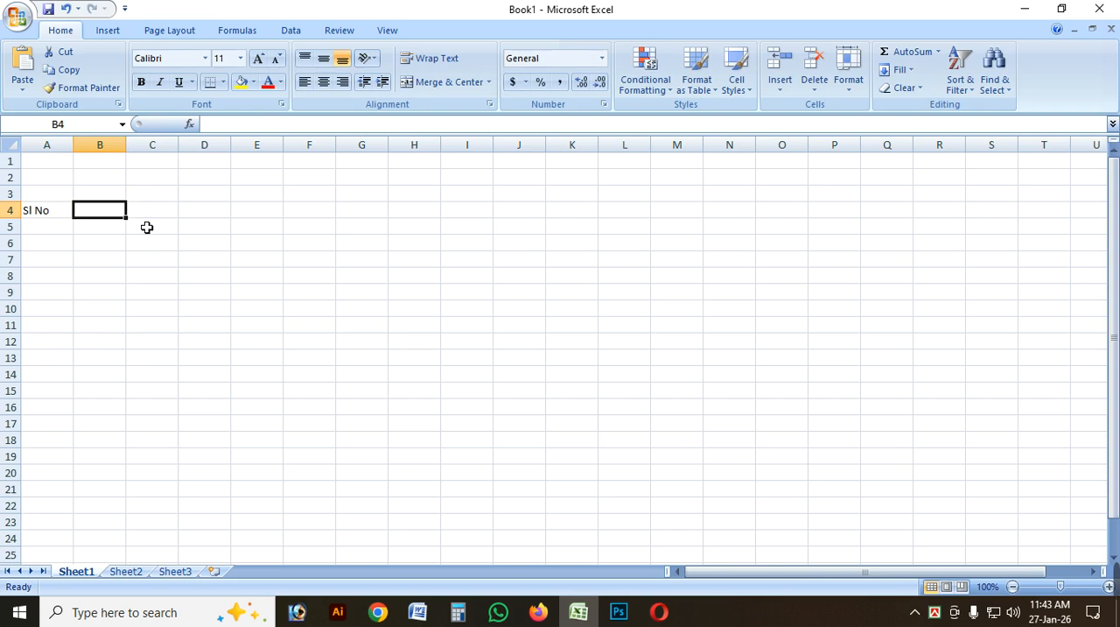
text(Name)
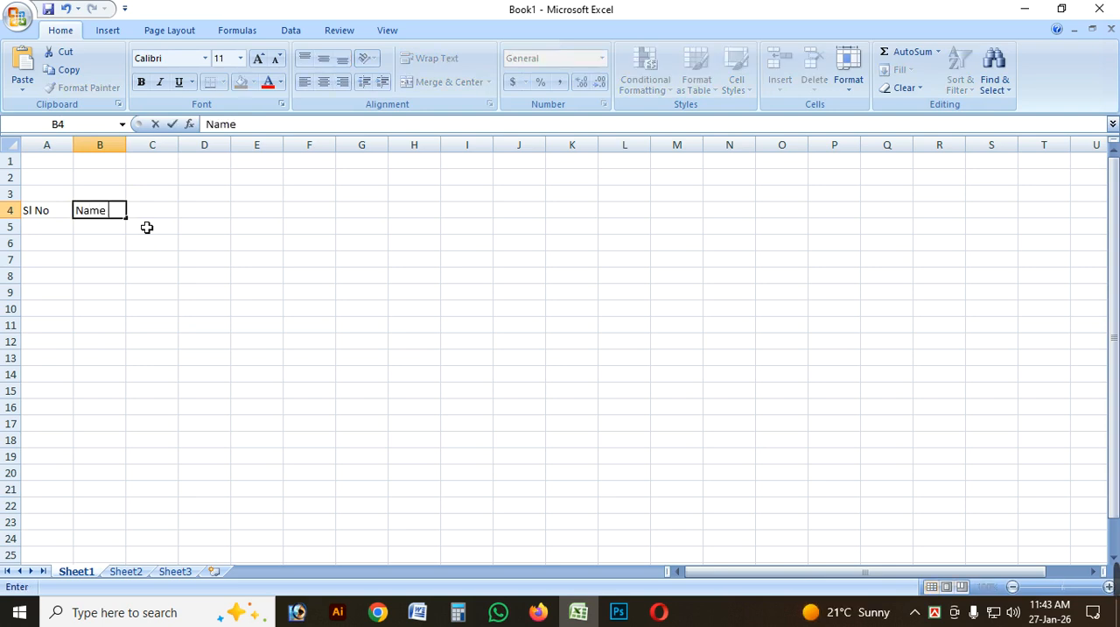
key(Tab)
Enter the heading "Designation" in cell C4.
text(Fater)
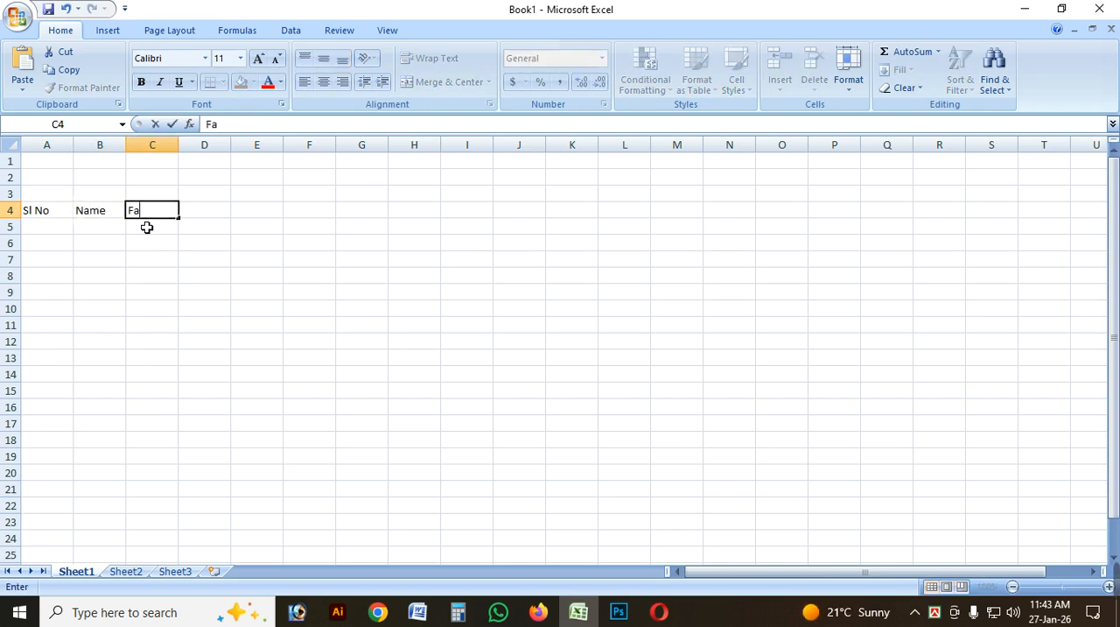
key(BackSpace)
key(BackSpace)
key(BackSpace)
key(BackSpace)
text(Desig)
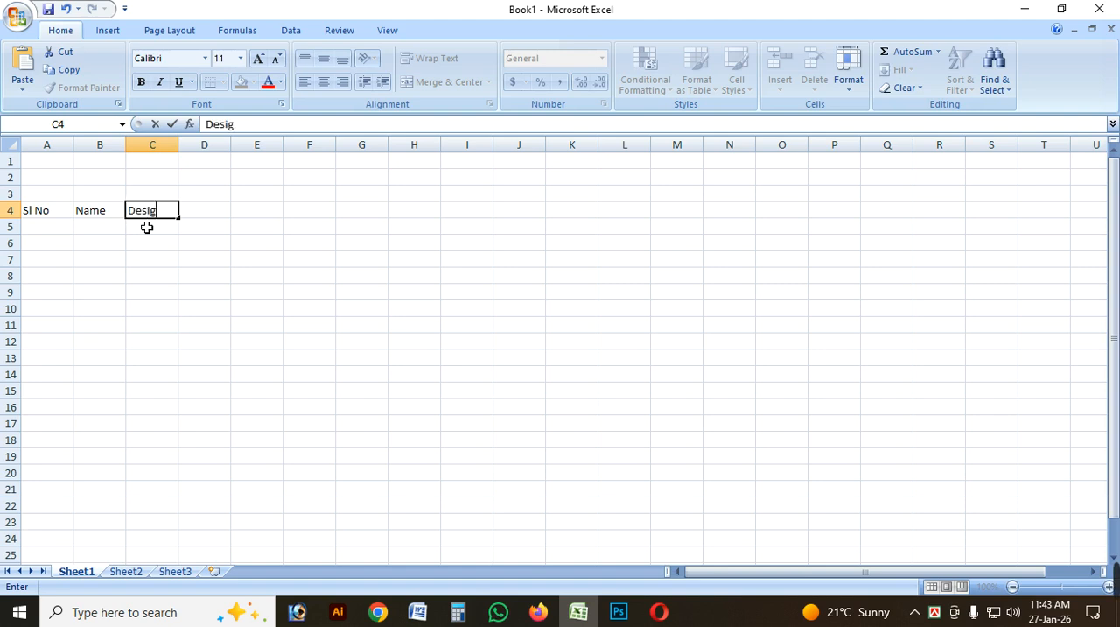
text(nation)
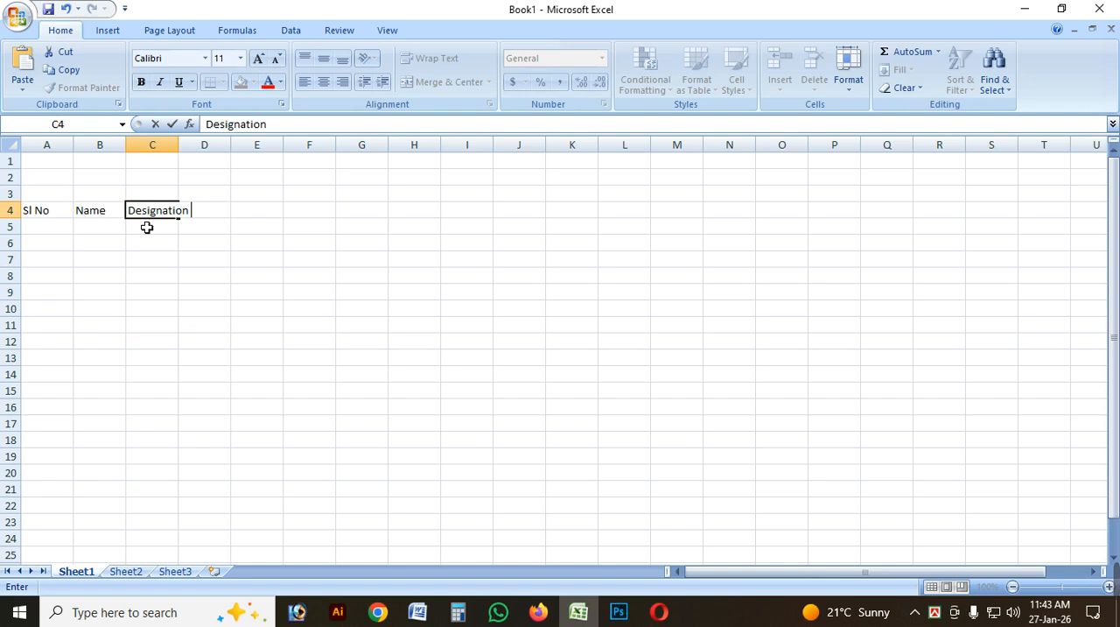
key(Tab)
Enter the headings "Duration", "Salary" and "Date" in cells D4, E4 and F4.
text(Du)
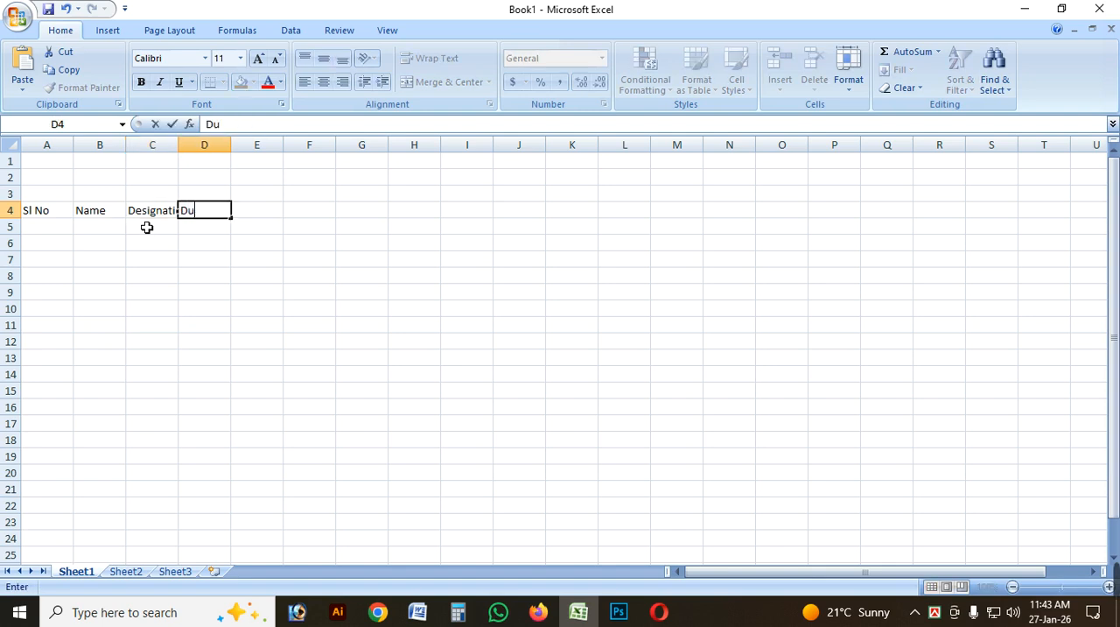
text(ration)
key(Tab)
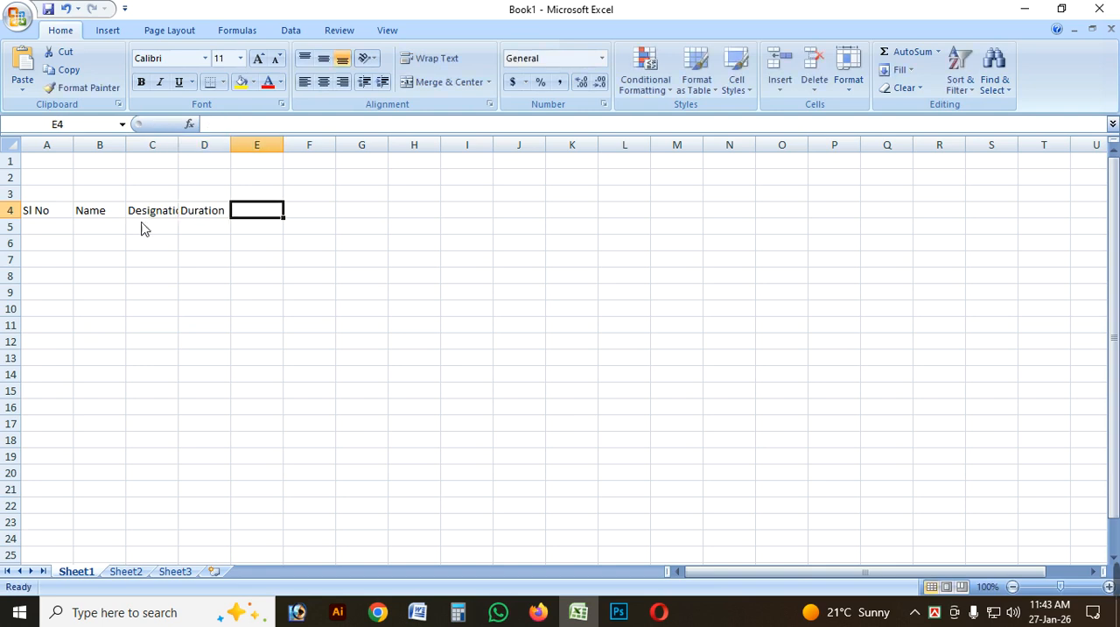
text(Salary)
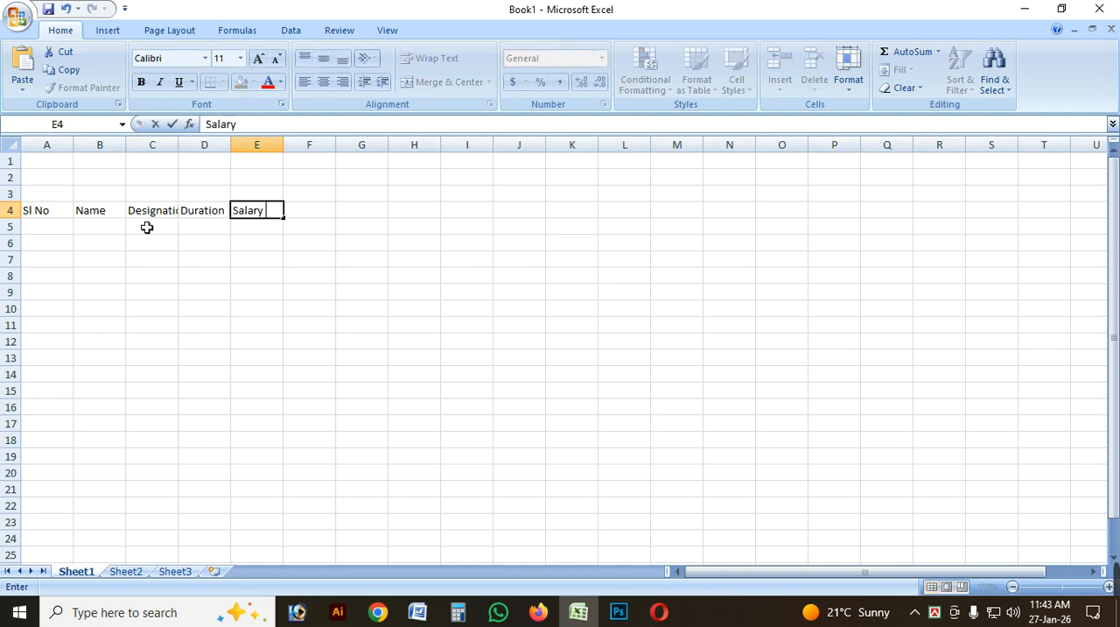
key(Tab)
text(Date)
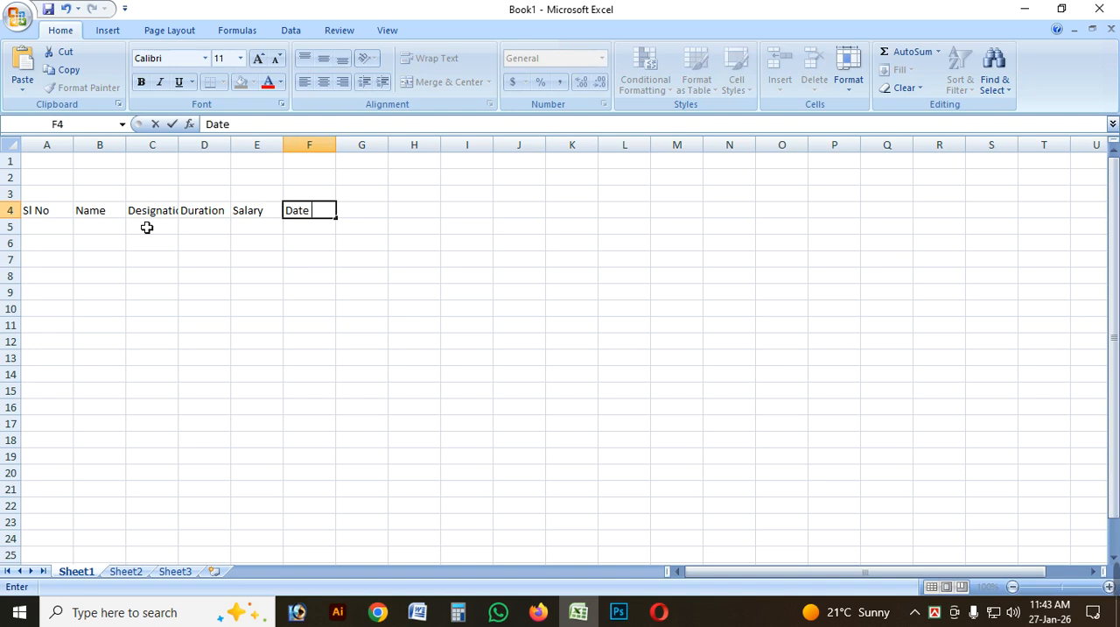
key(Tab)
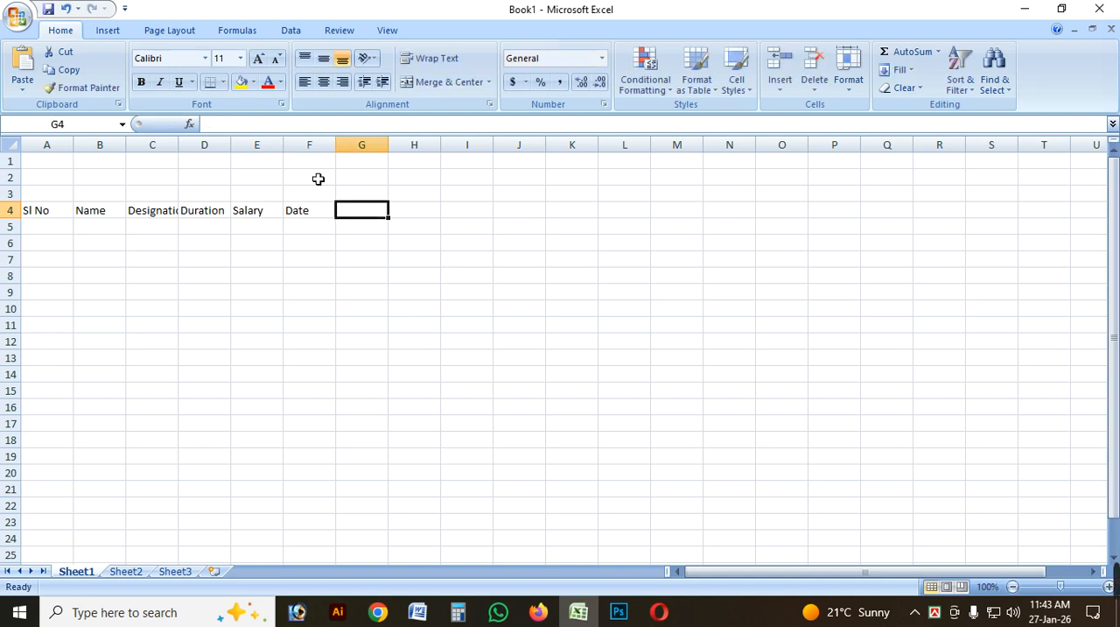
click(603, 59)
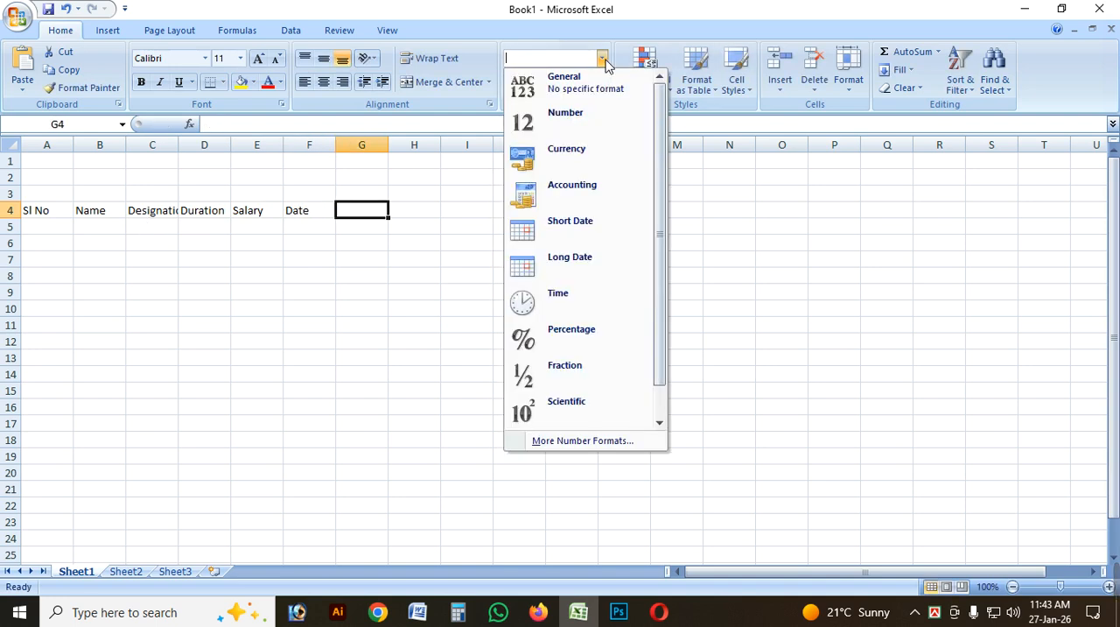
click(445, 288)
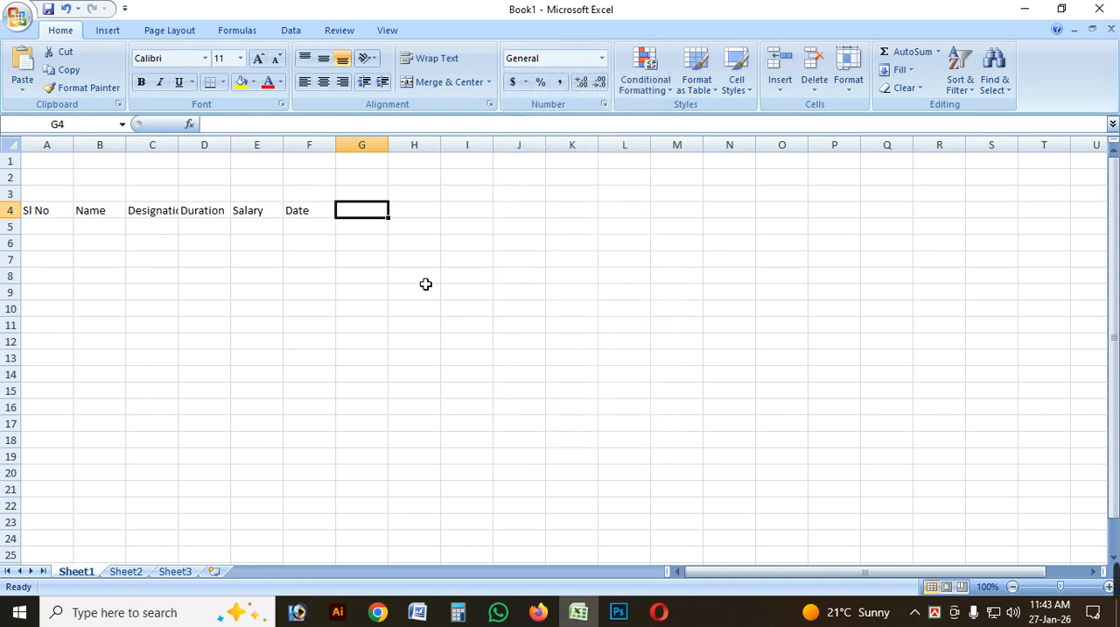
click(423, 280)
click(65, 225)
click(84, 215)
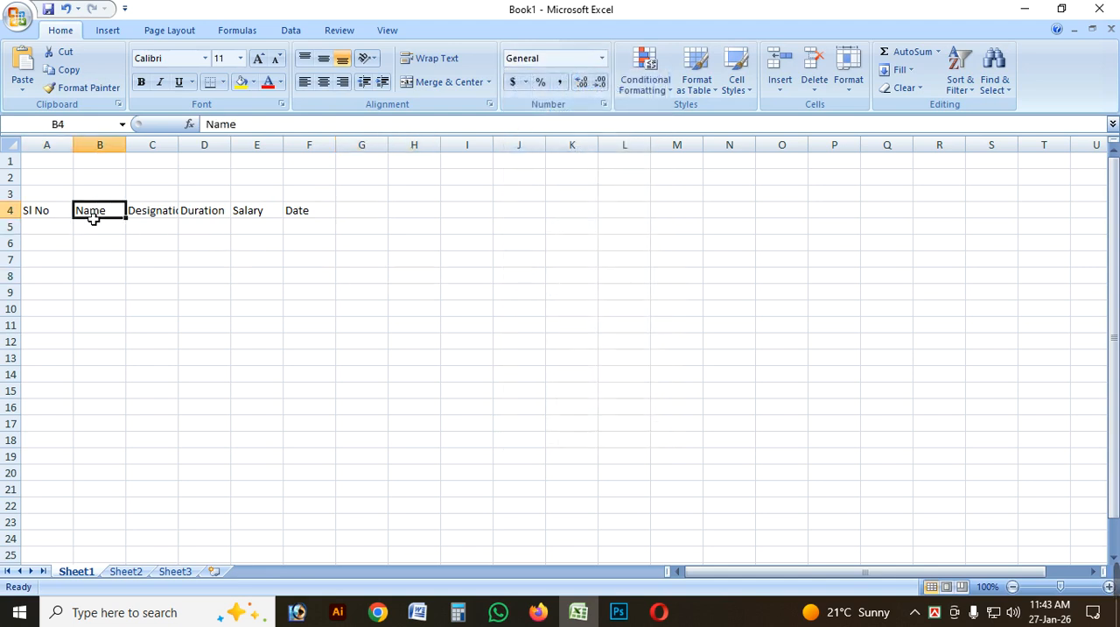
Widen columns C to E to fit their headings and center header cells A4:F4 both horizontally and vertically.
drag(190, 150, 321, 154)
click(450, 207)
drag(52, 216, 337, 216)
click(325, 82)
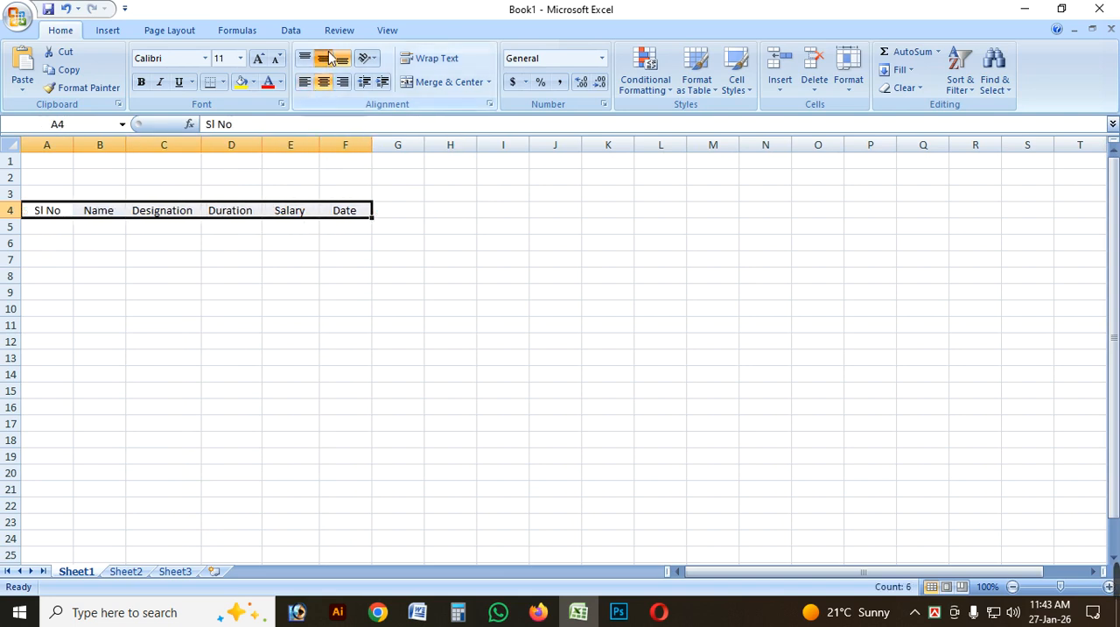
click(324, 57)
Apply All Borders and a yellow fill to the header cells A4:F4.
click(223, 82)
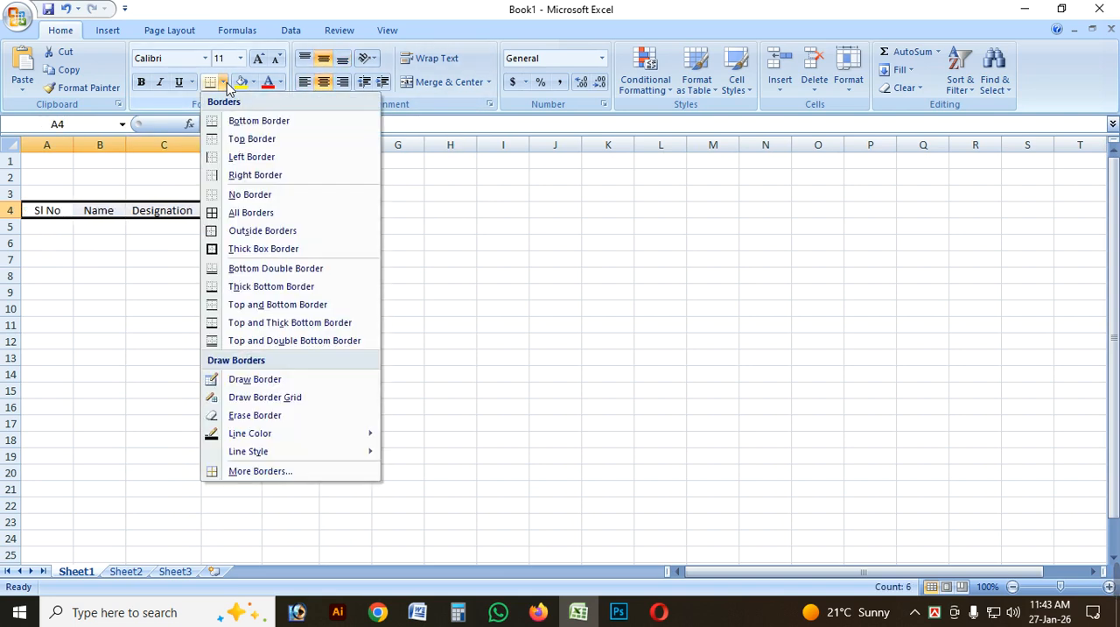
click(248, 213)
click(503, 342)
drag(48, 211, 354, 212)
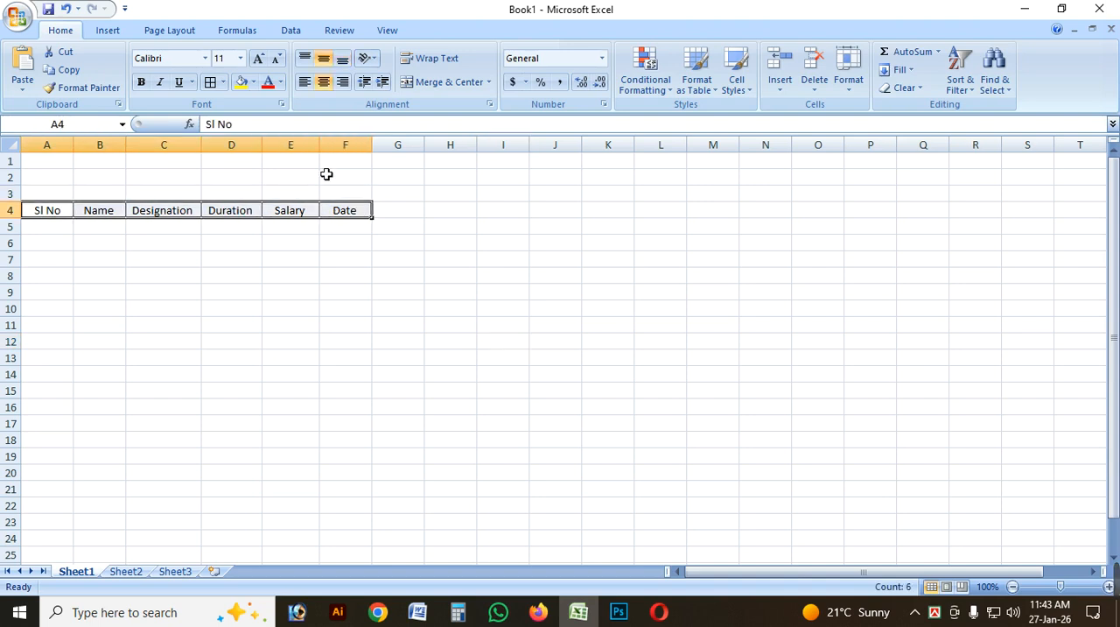
click(254, 82)
click(280, 205)
click(700, 328)
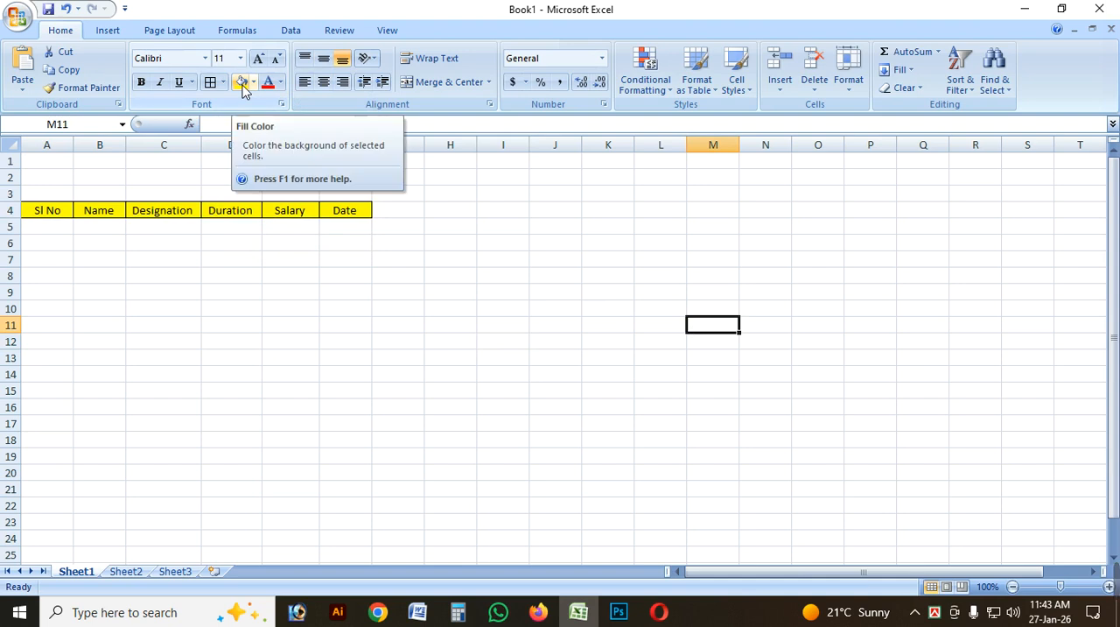
Apply all borders to the table range A4:F17.
drag(50, 215, 372, 429)
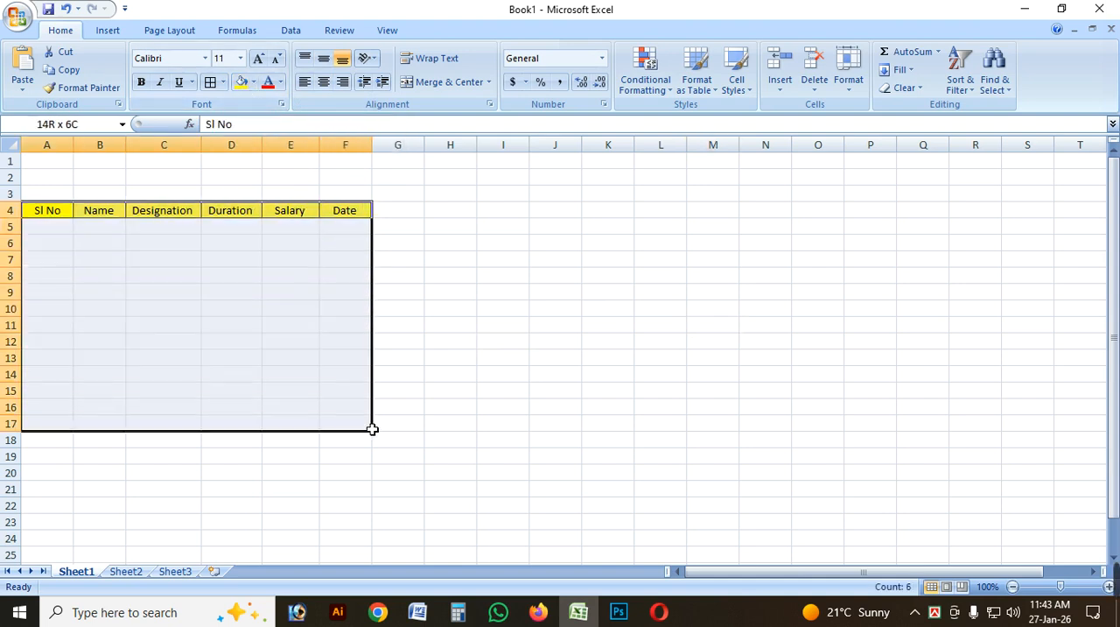
click(210, 81)
click(552, 438)
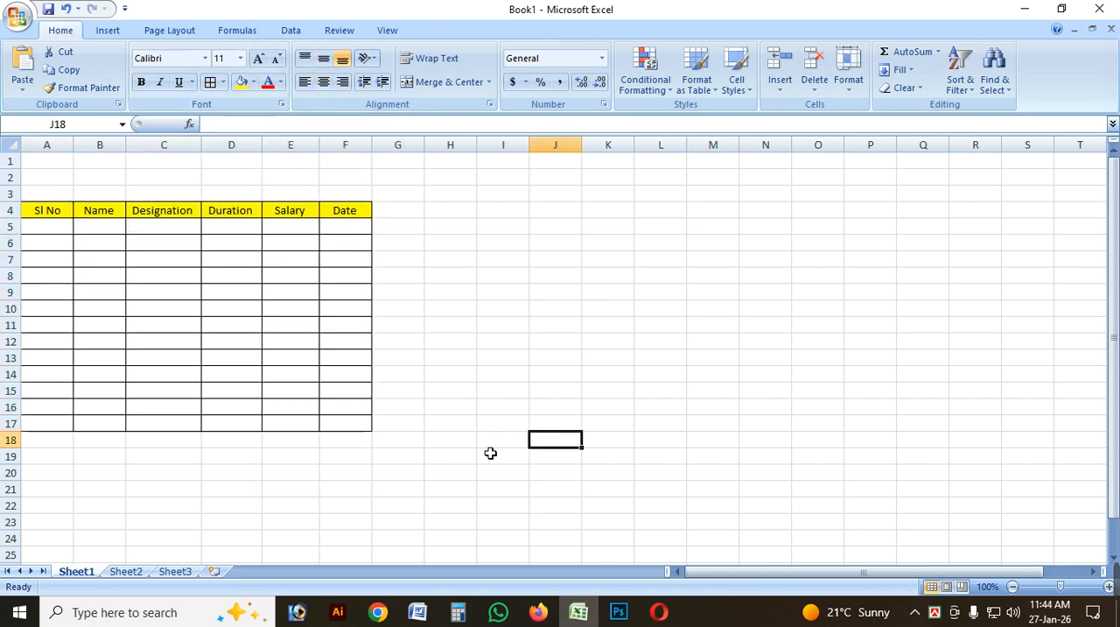
Widen the table's columns B through F, making the Name column the widest.
click(468, 295)
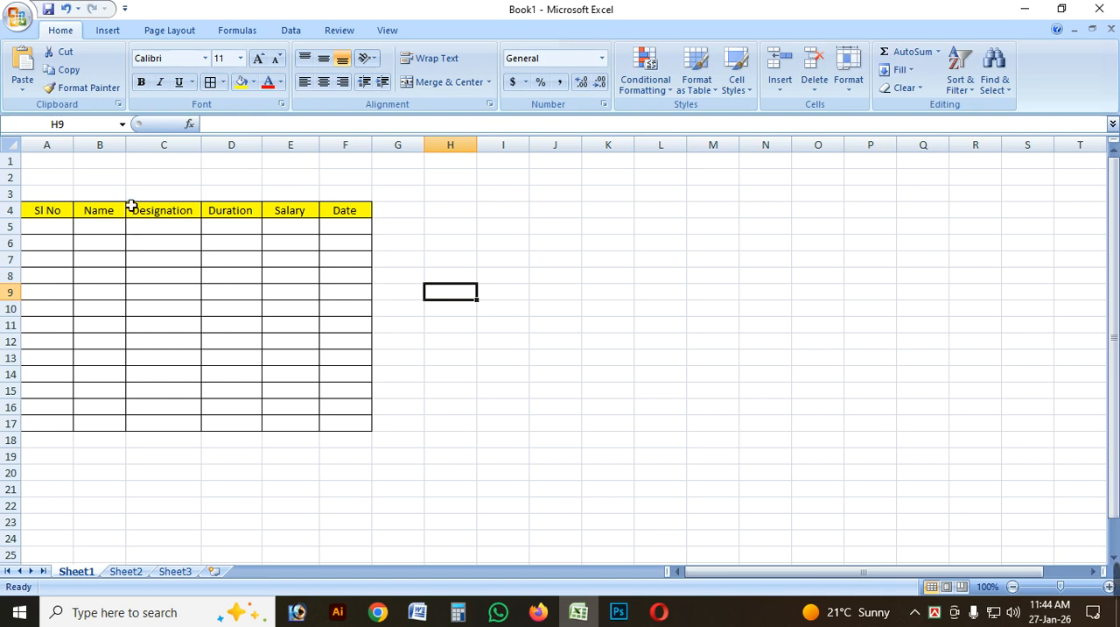
drag(126, 144, 189, 145)
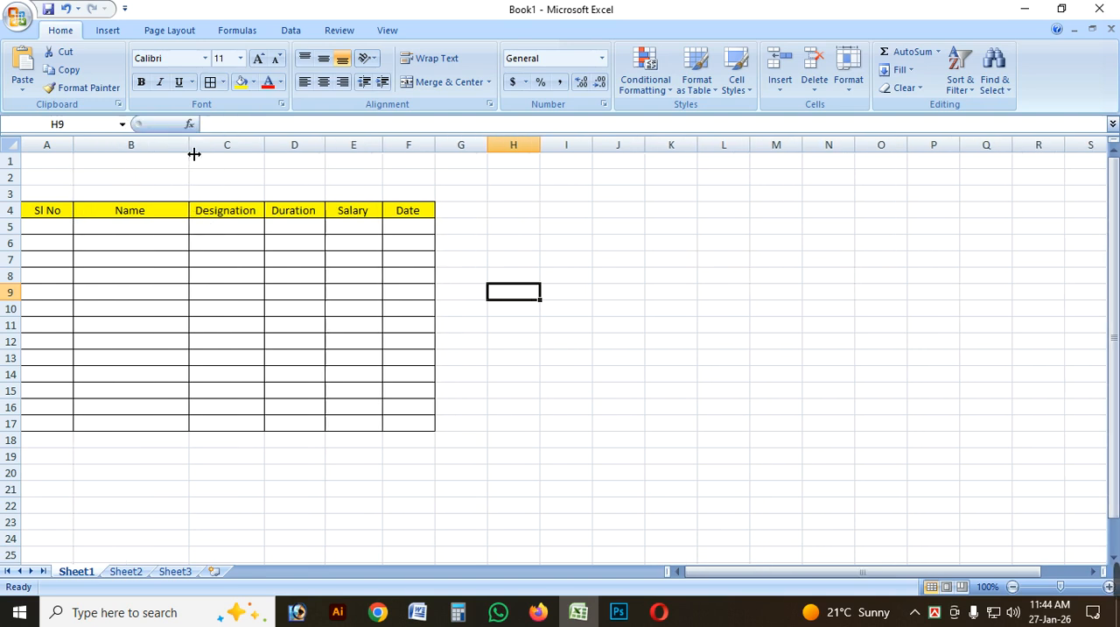
drag(269, 146, 523, 146)
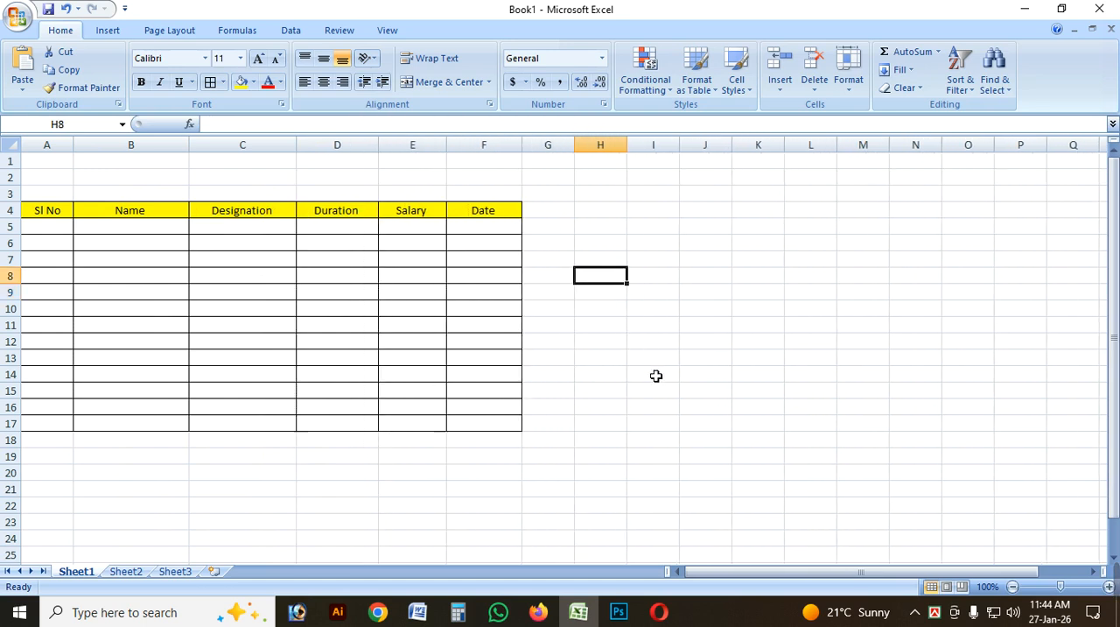
click(562, 227)
click(714, 322)
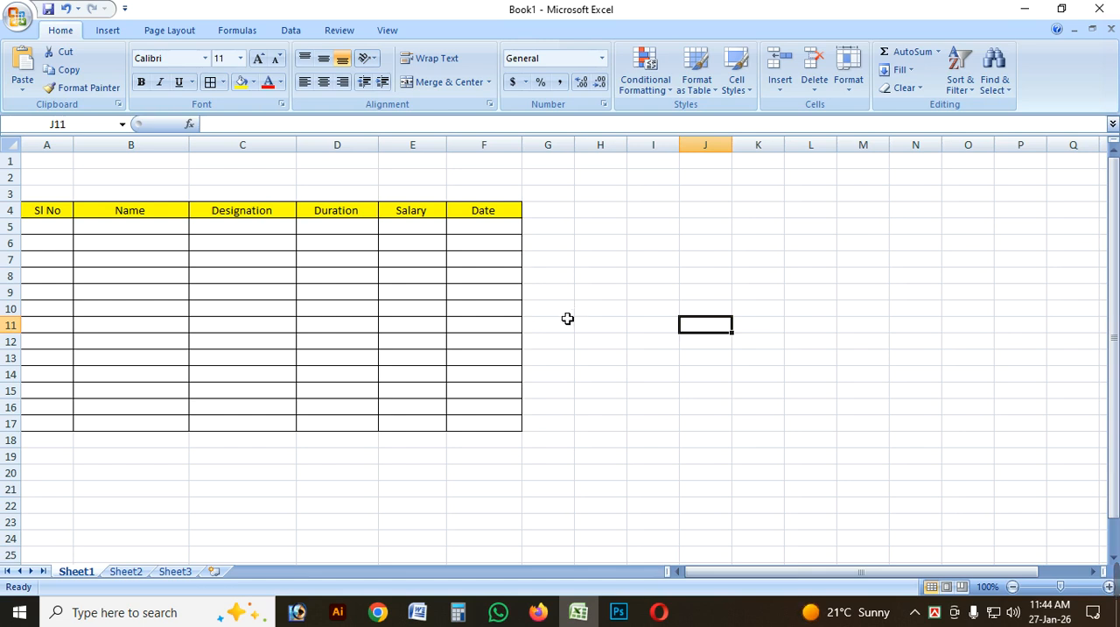
click(638, 325)
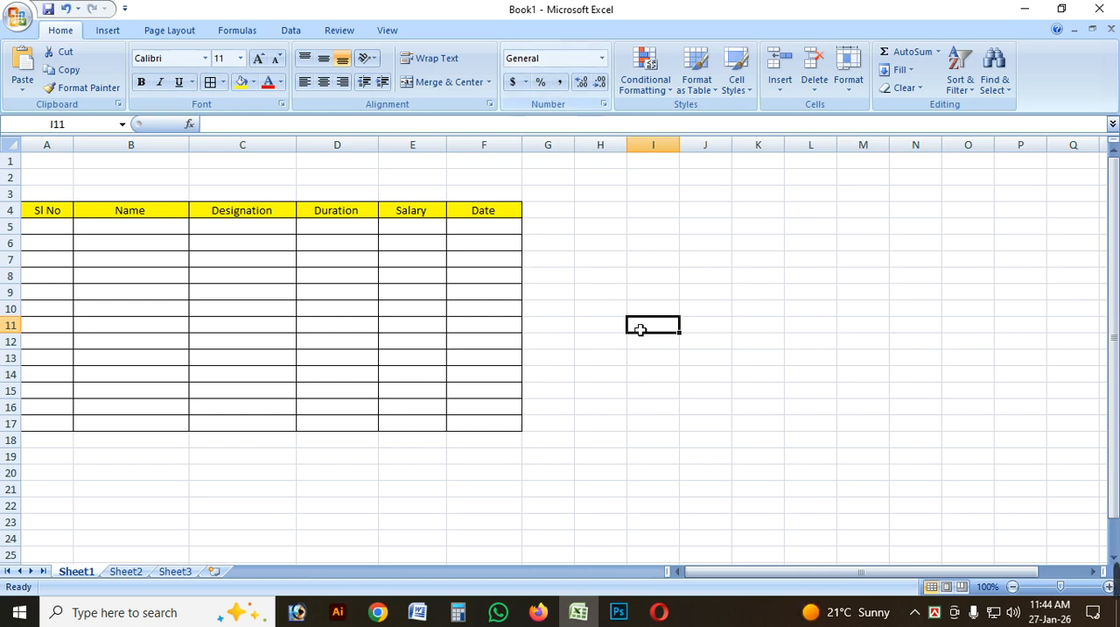
click(619, 265)
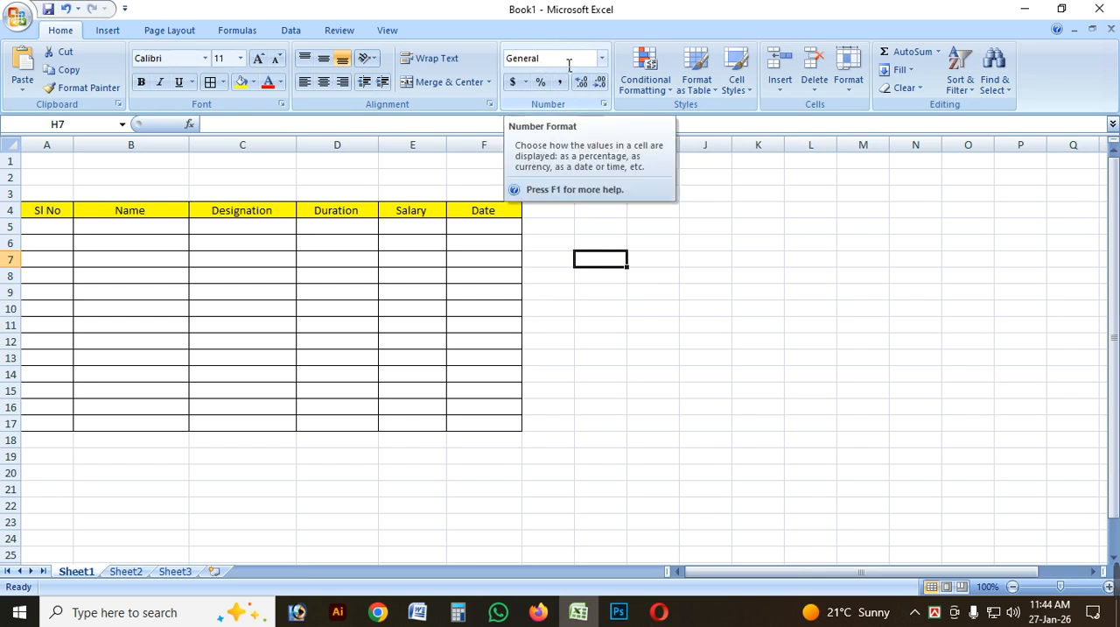
click(668, 279)
click(603, 228)
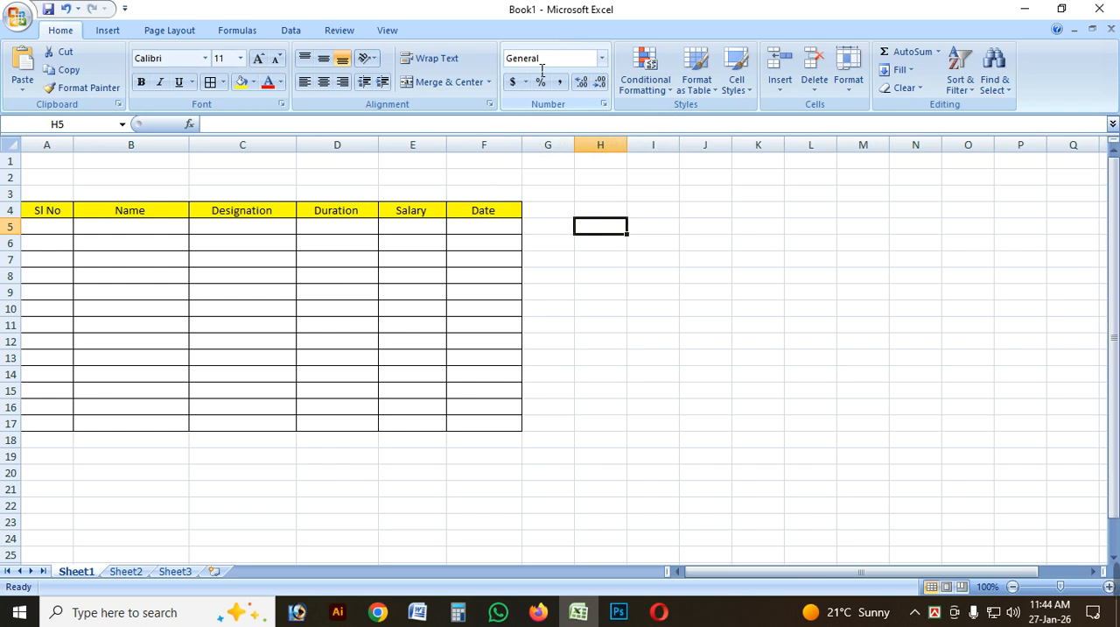
click(710, 263)
click(618, 263)
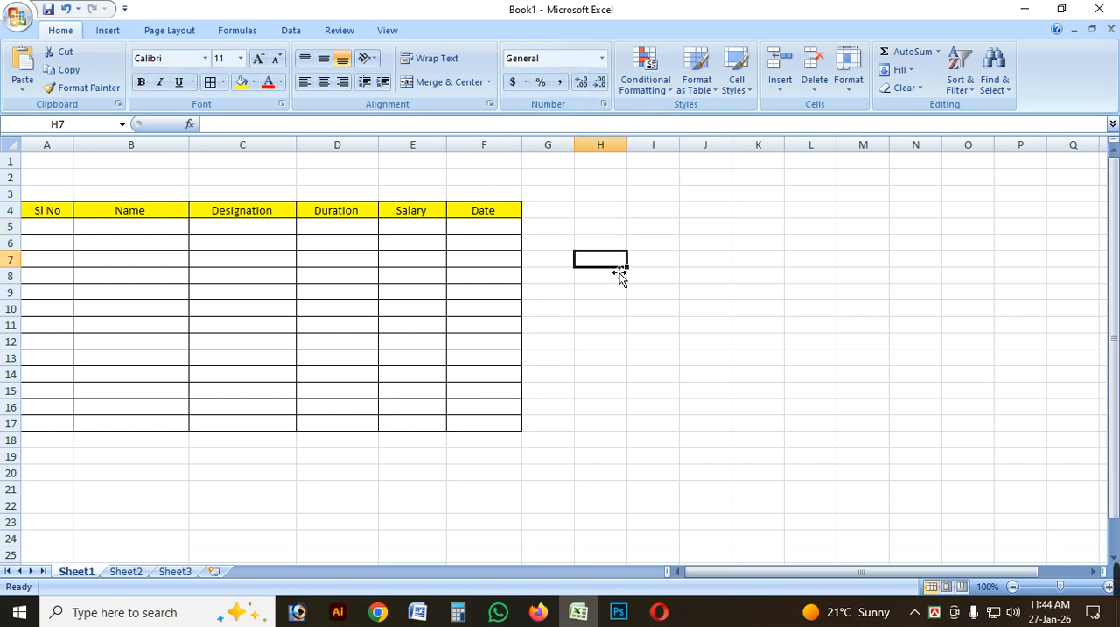
click(674, 298)
click(590, 266)
click(596, 245)
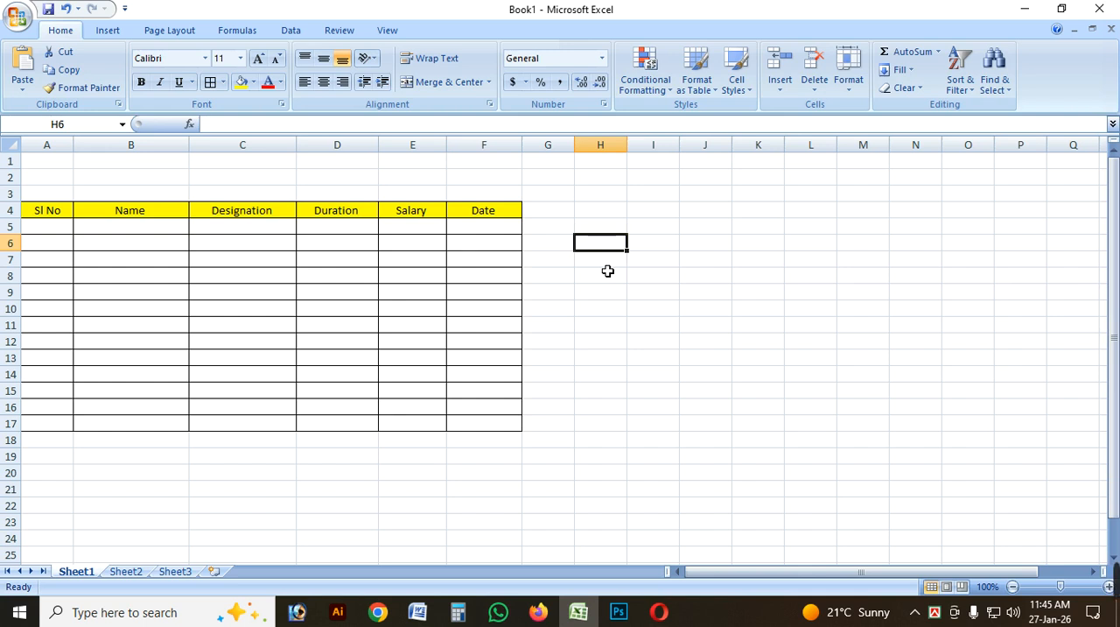
drag(607, 212, 622, 429)
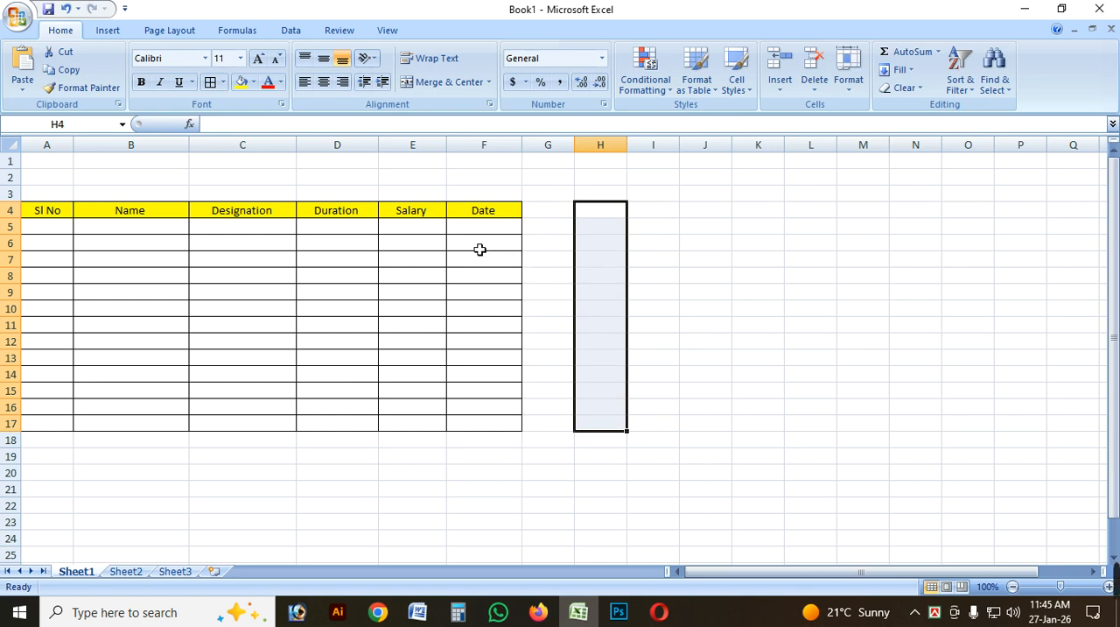
click(645, 281)
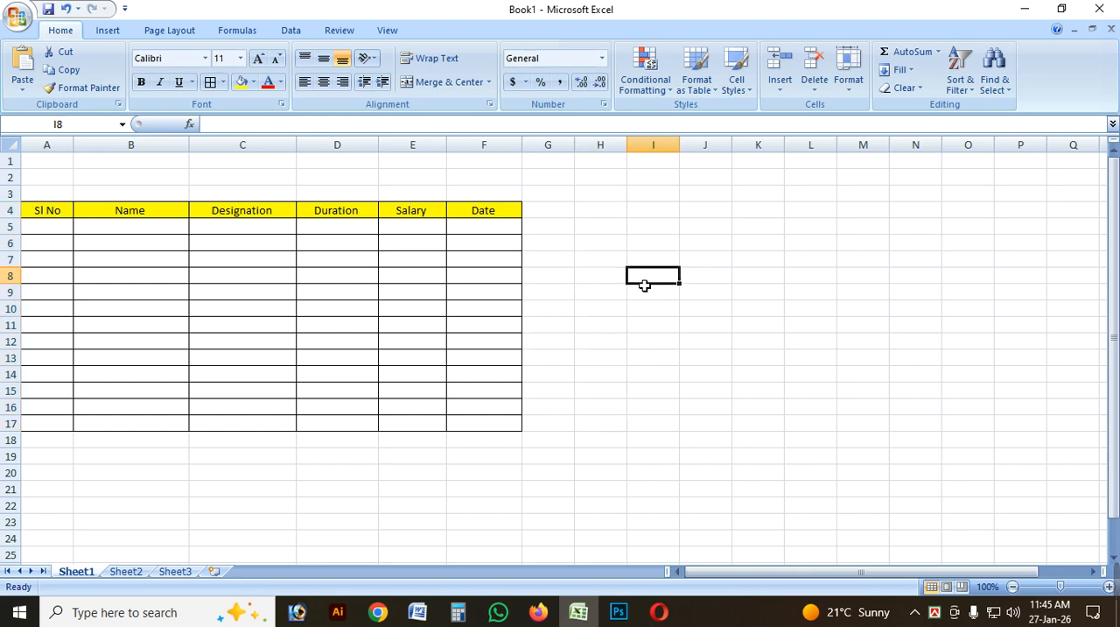
Apply the Number format to the Sl No cells A5:A17.
drag(62, 228, 67, 428)
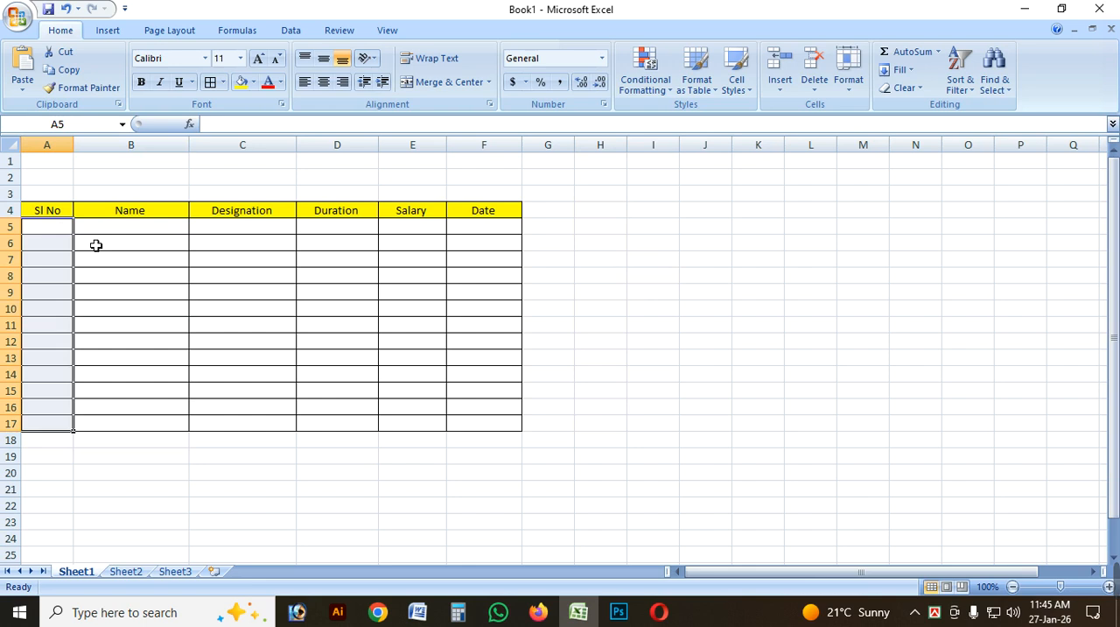
click(53, 241)
click(52, 230)
drag(53, 229, 55, 423)
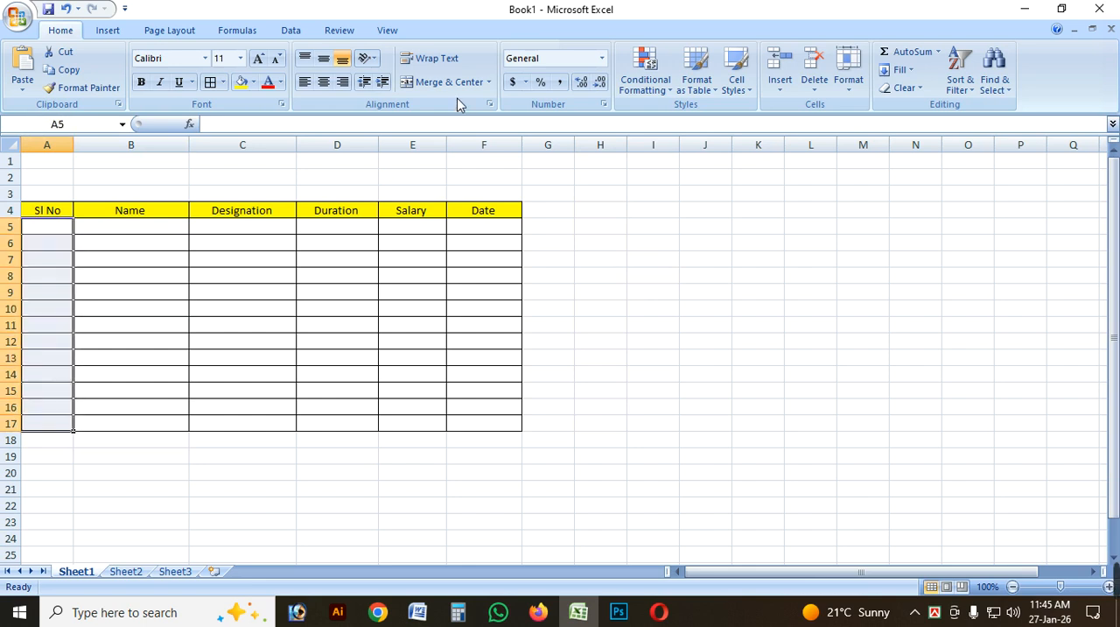
click(602, 59)
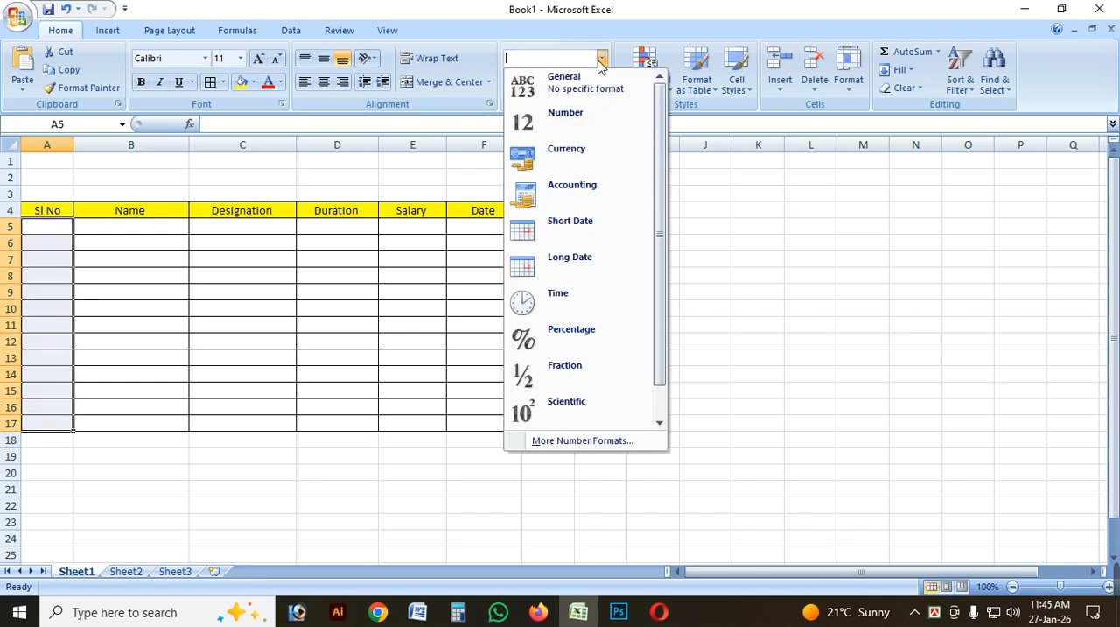
click(585, 134)
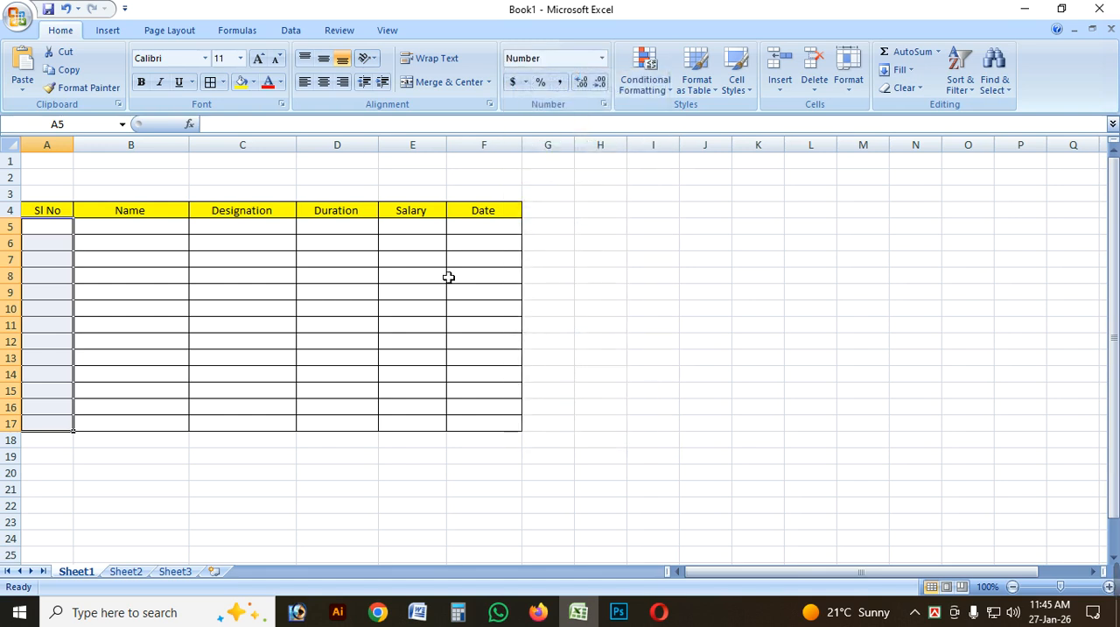
click(67, 261)
click(60, 230)
click(59, 263)
click(49, 325)
click(48, 358)
click(50, 243)
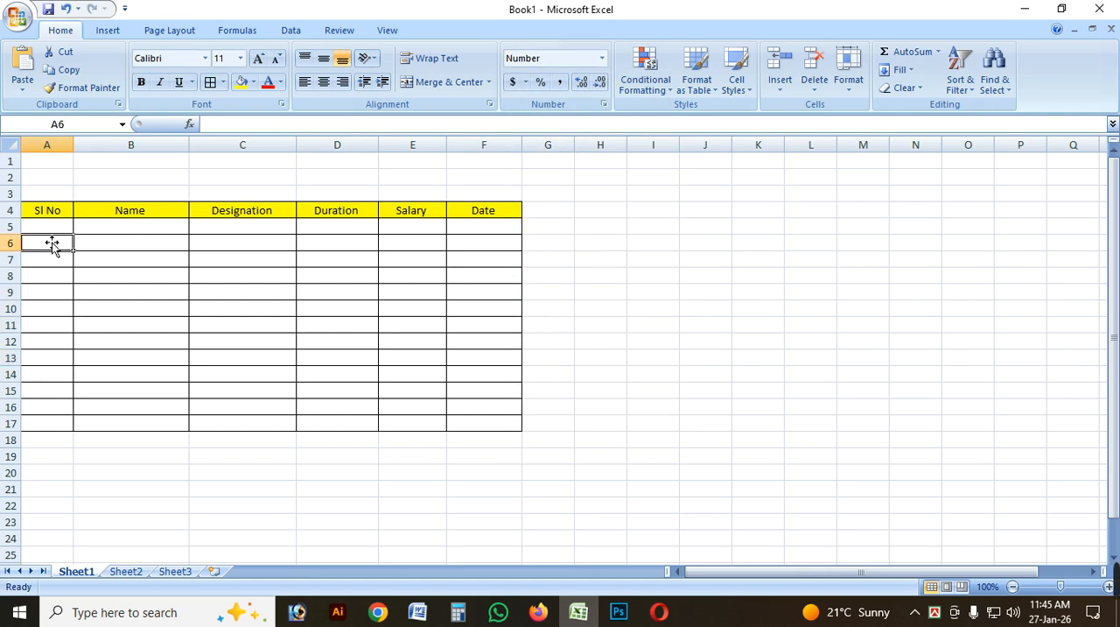
Enter serial number 1 in cell A5 of the Sl No column.
click(65, 226)
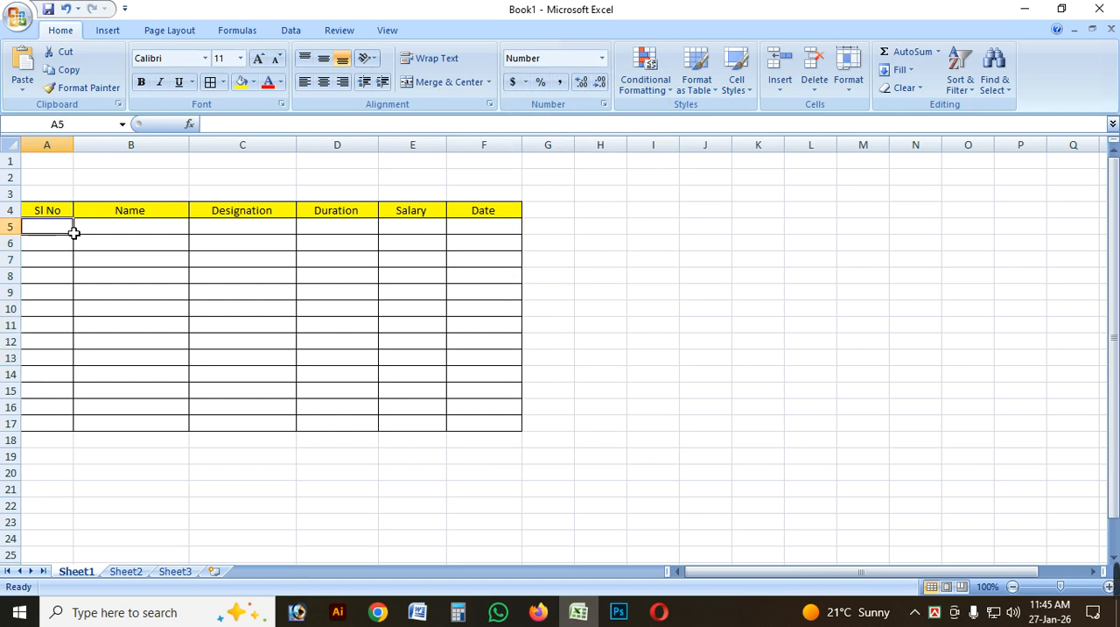
text(1)
click(187, 314)
click(65, 232)
Enter 1 in Name cell B5 to compare the General format with the Number format of A5.
click(136, 230)
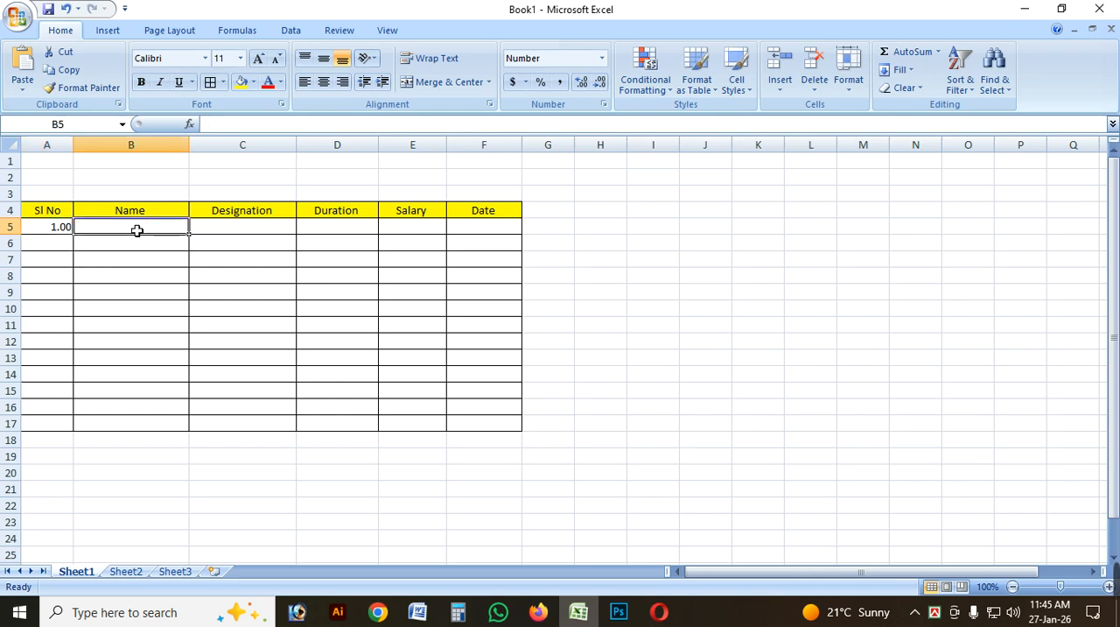
text(1)
click(162, 290)
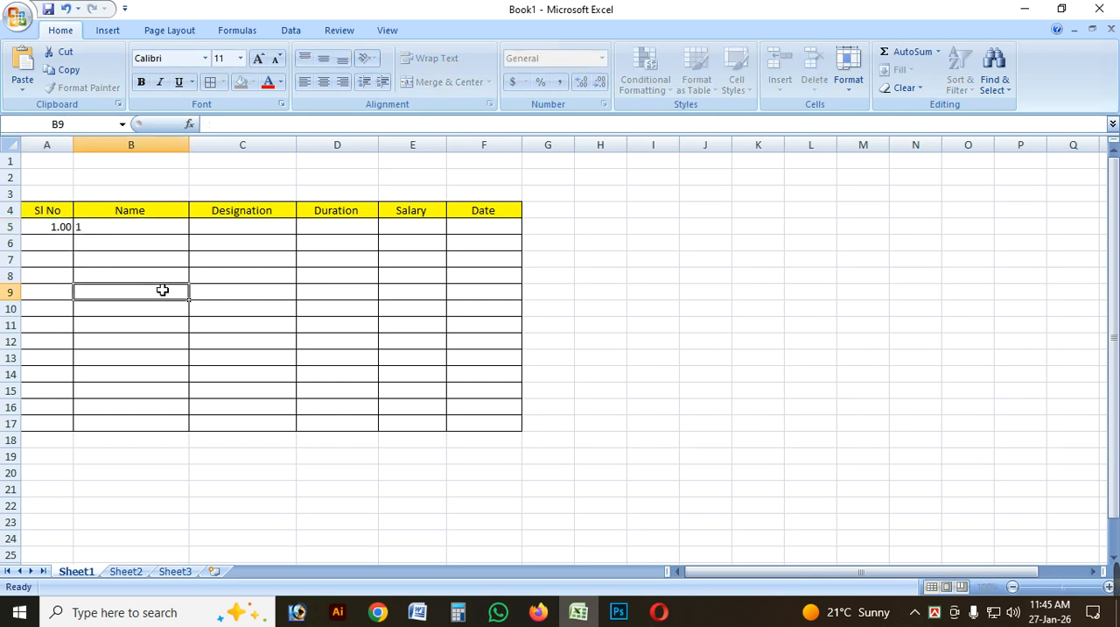
click(150, 225)
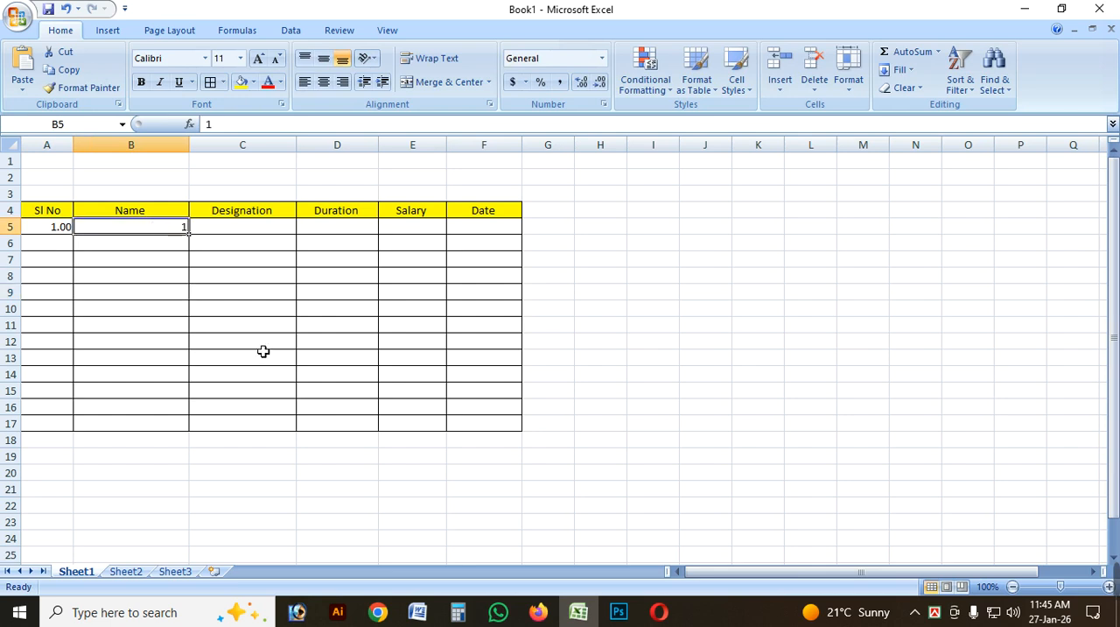
Enter serial numbers 2 and 3 in cells A6 and A7.
click(64, 233)
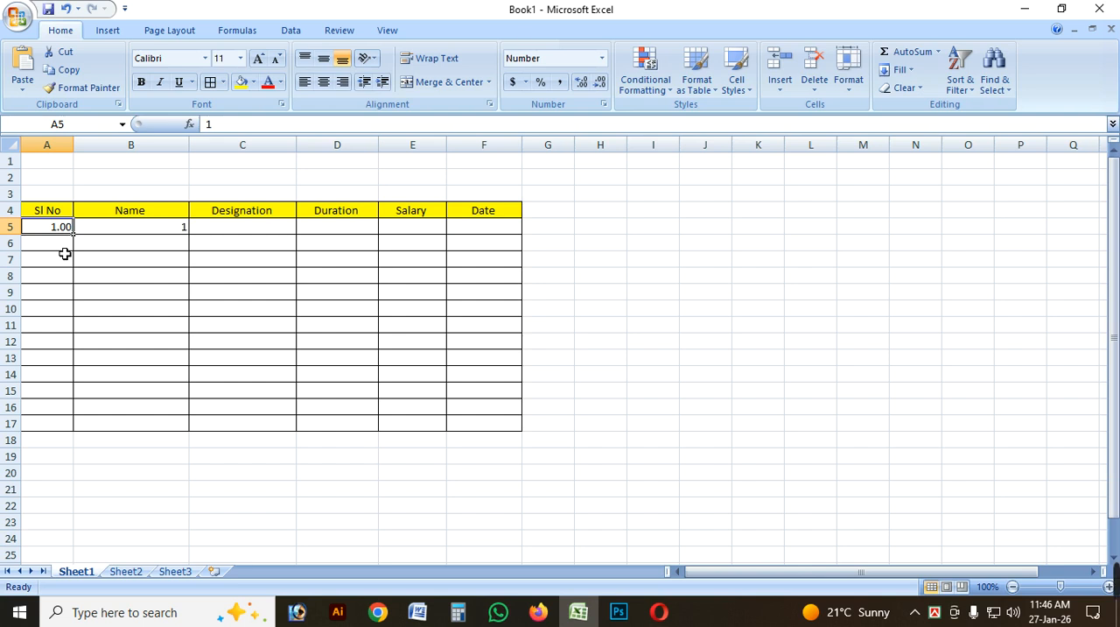
click(67, 249)
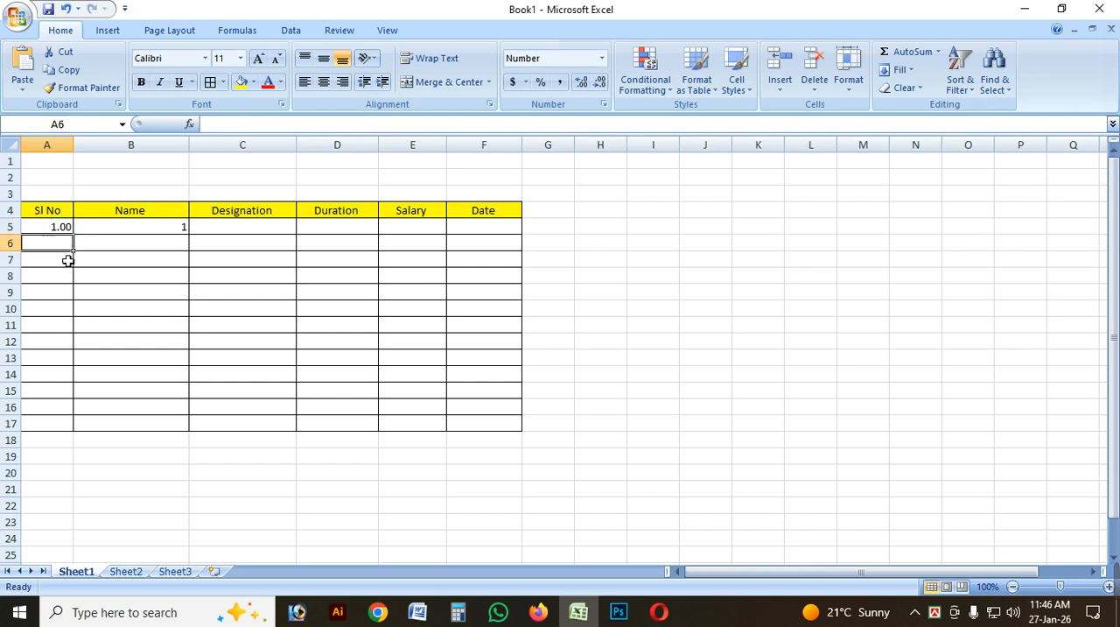
text(2)
click(198, 260)
click(63, 264)
text(3)
click(132, 278)
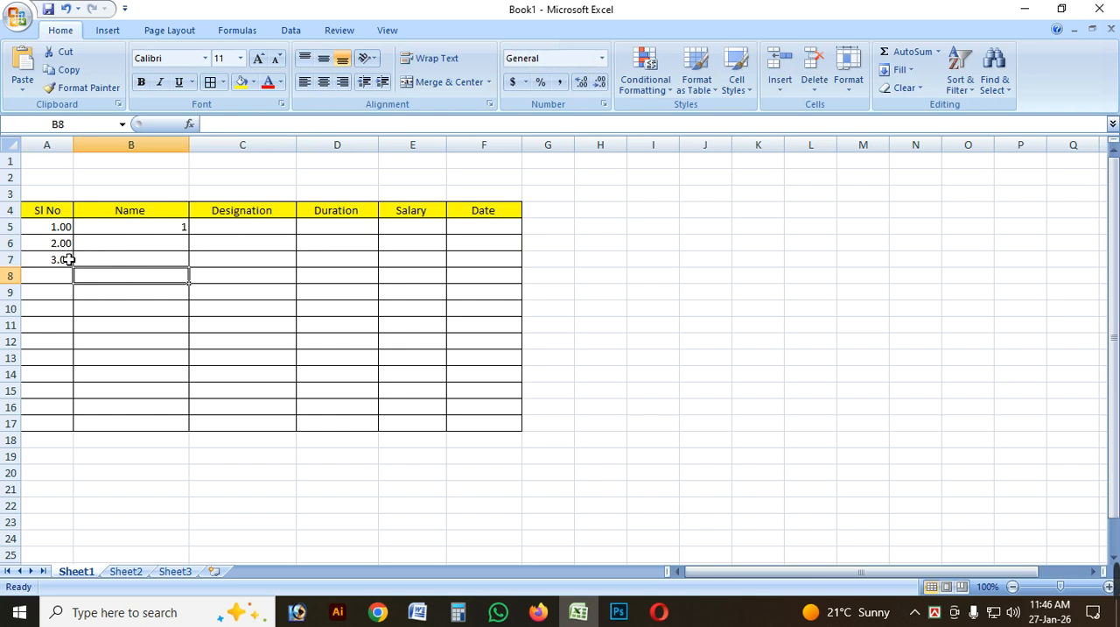
Reduce the decimal places of the Sl No cells A5:A17 to zero.
drag(71, 230, 62, 429)
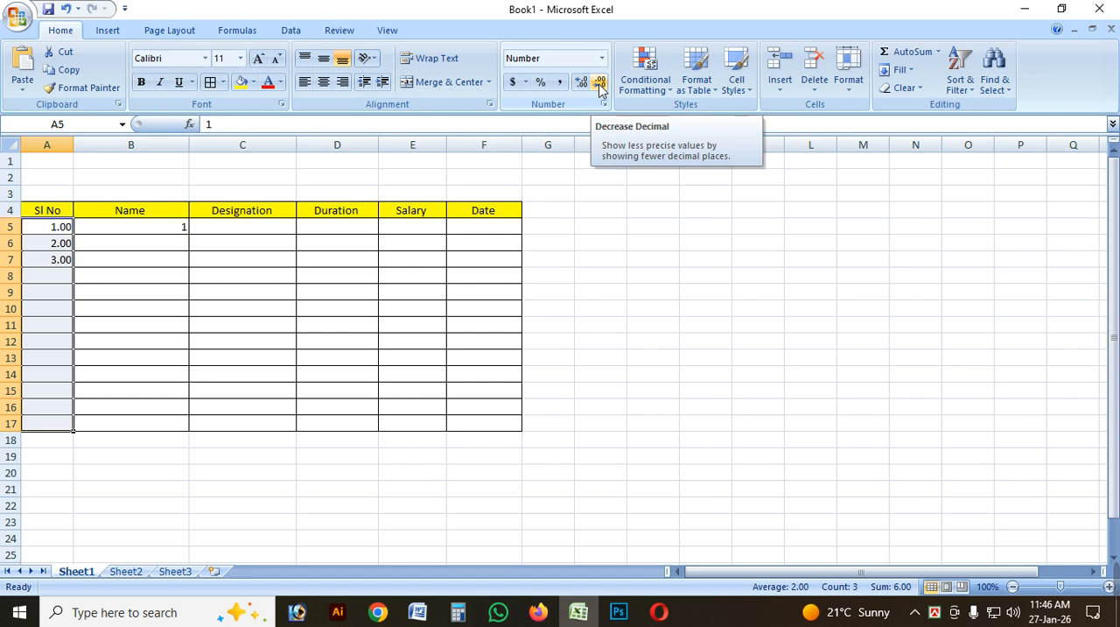
click(600, 88)
click(600, 87)
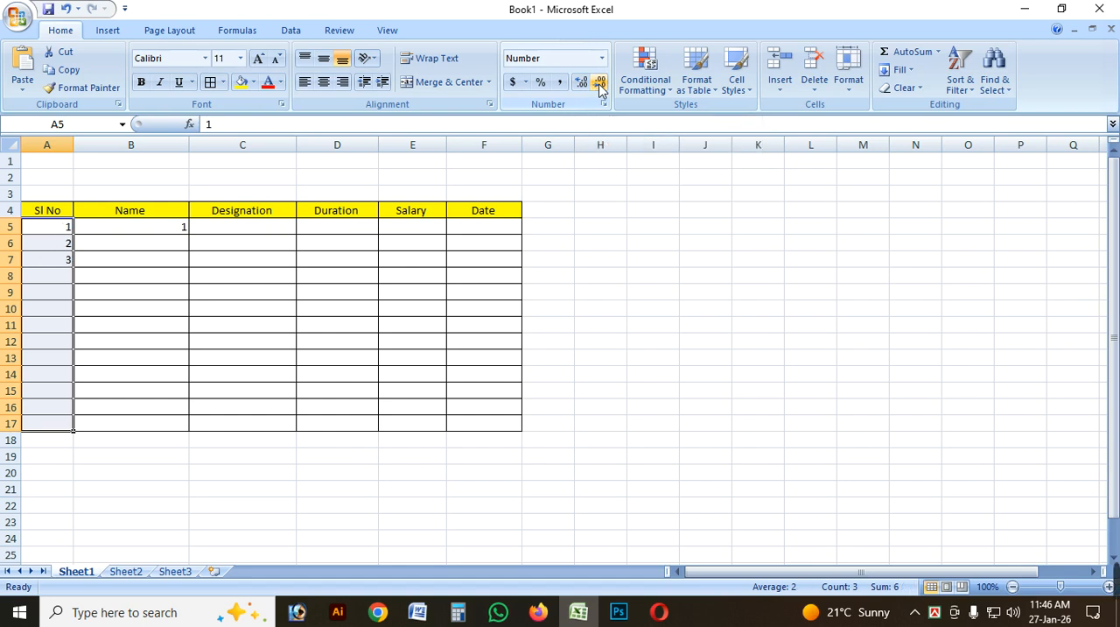
click(64, 276)
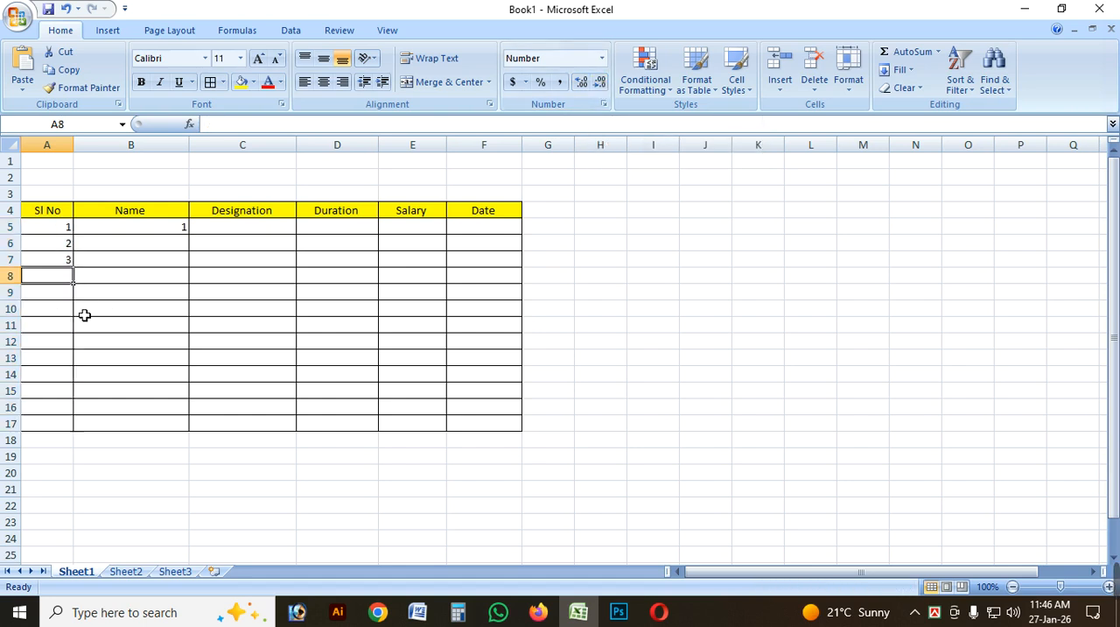
drag(61, 227, 55, 422)
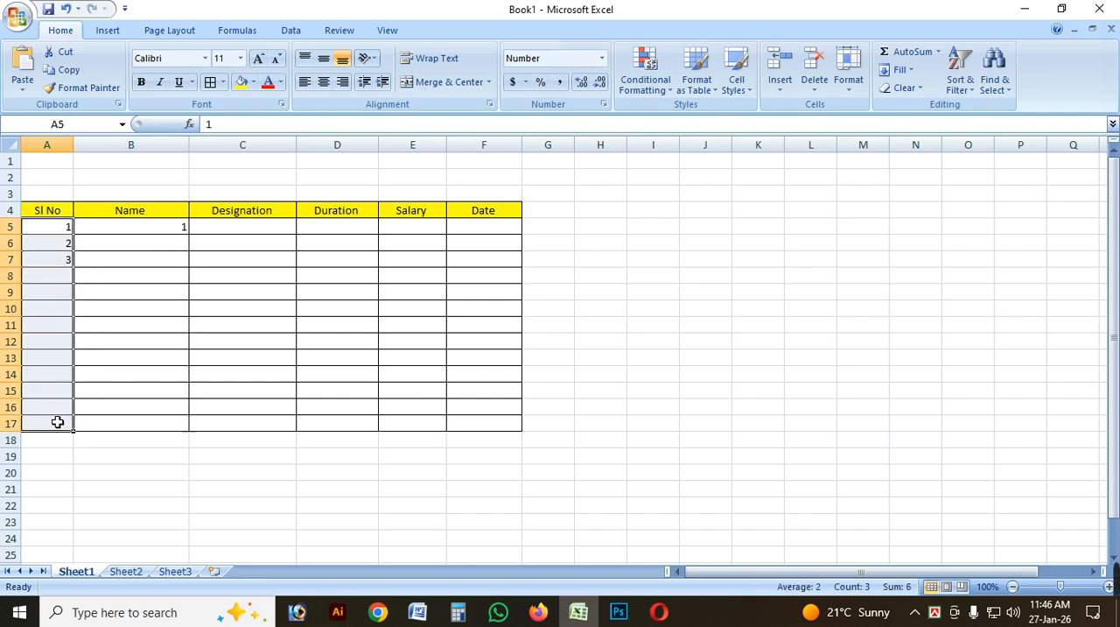
click(166, 232)
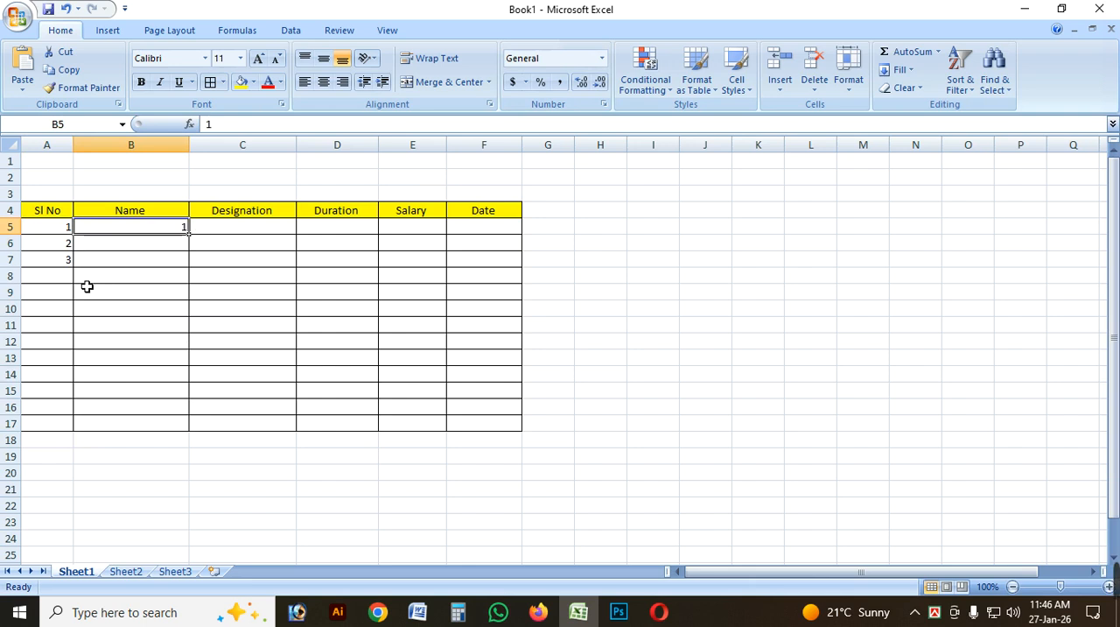
Enter the trial text "fa" in Sl No cell A8 and clear it again.
click(49, 279)
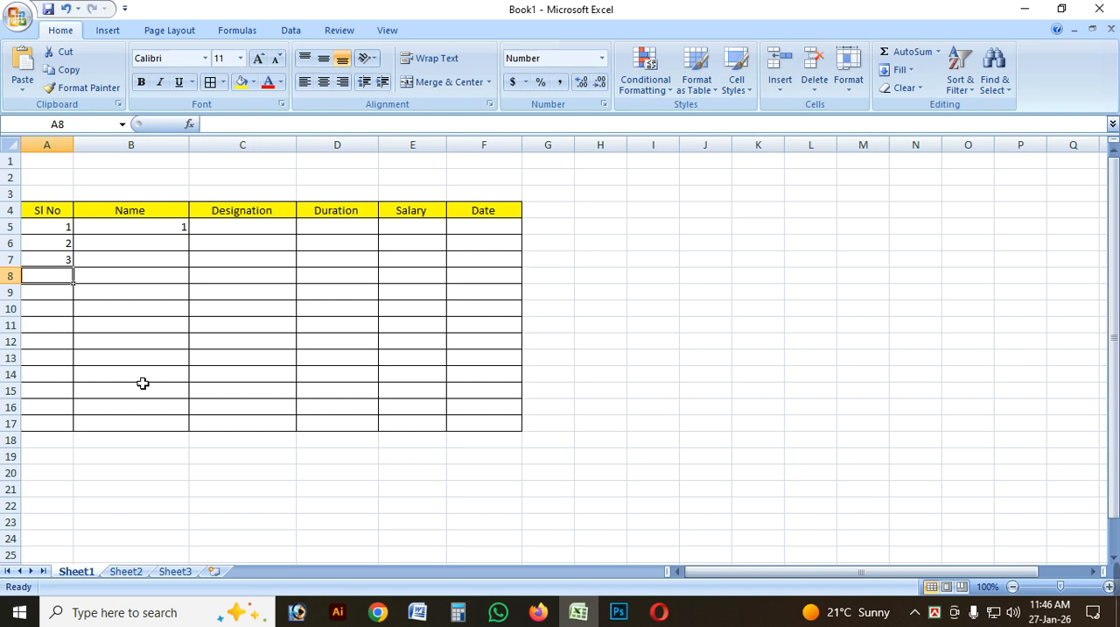
text(fa)
click(142, 326)
click(67, 283)
double_click(51, 284)
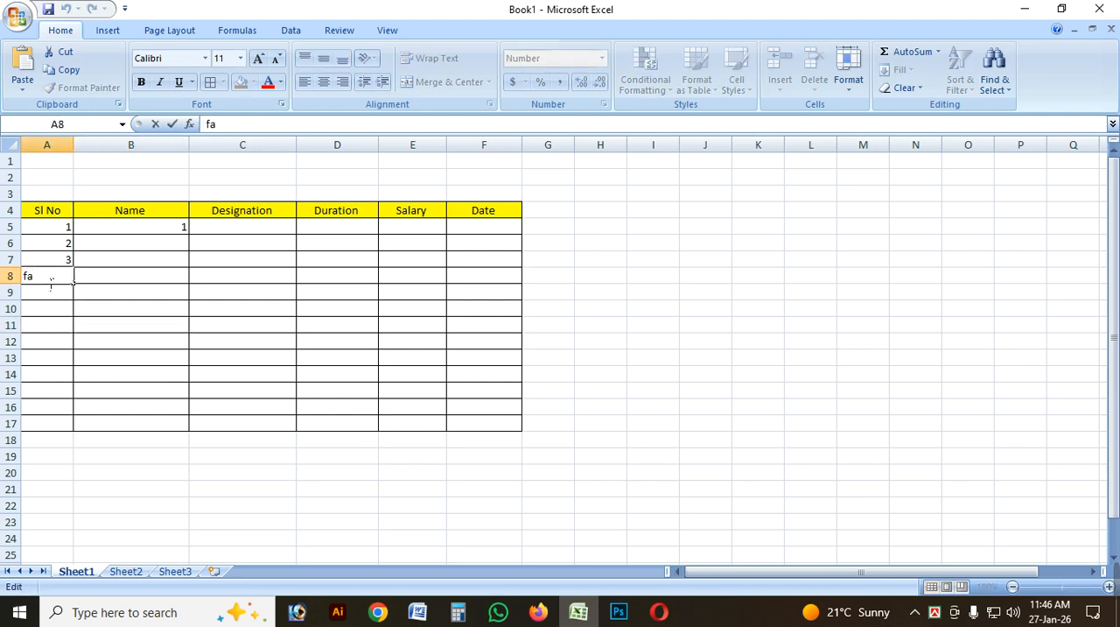
key(Escape)
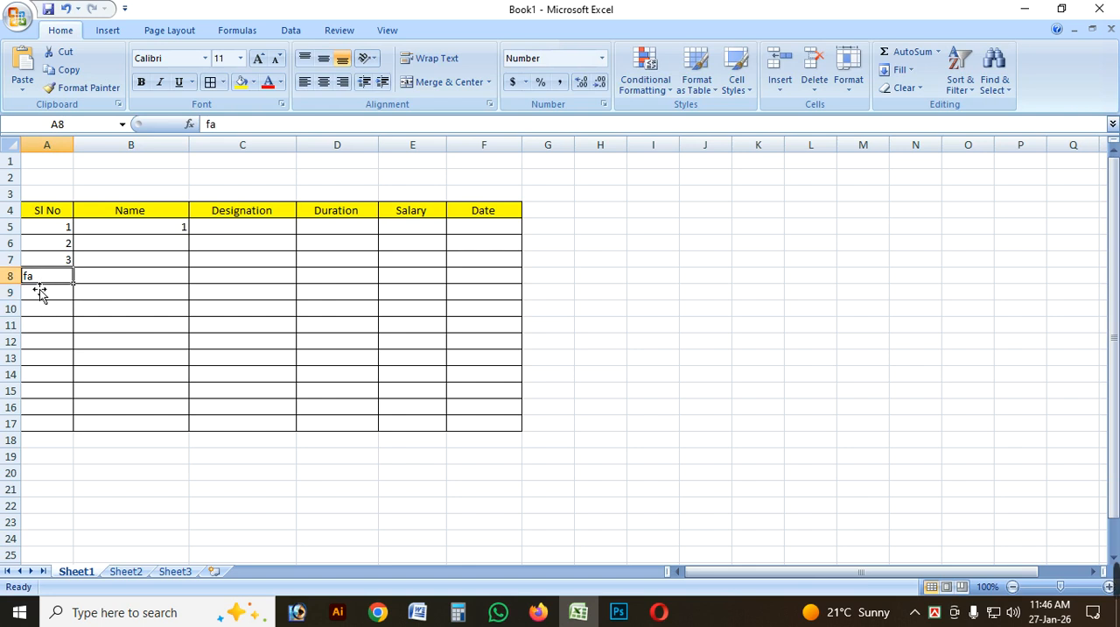
key(BackSpace)
click(99, 282)
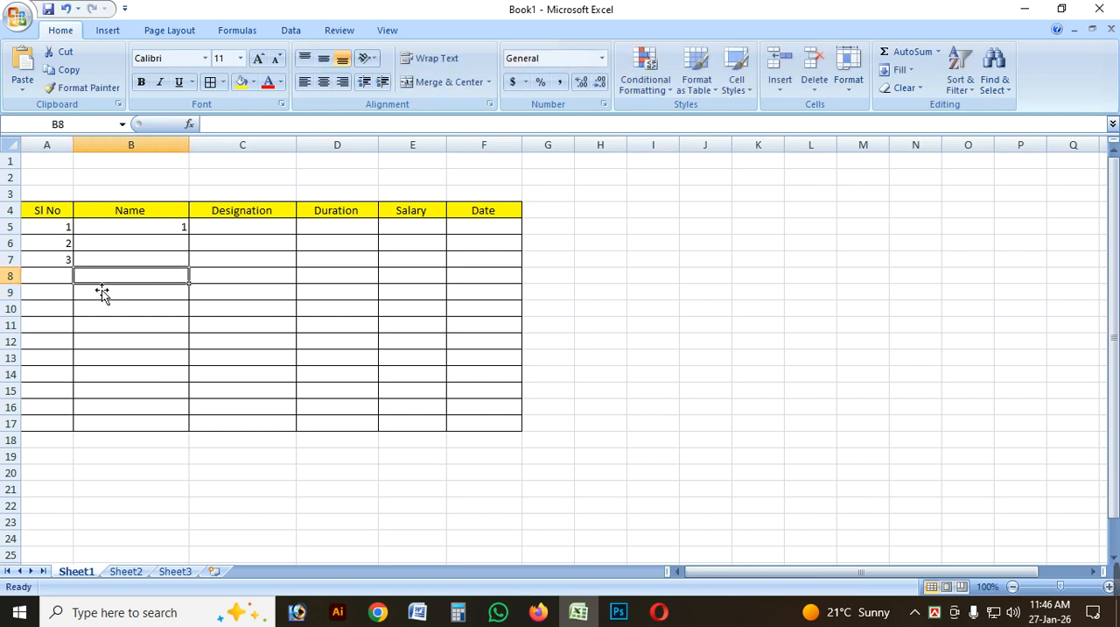
Apply the Text format to the Name cells B5:B17.
click(55, 282)
drag(71, 231, 67, 427)
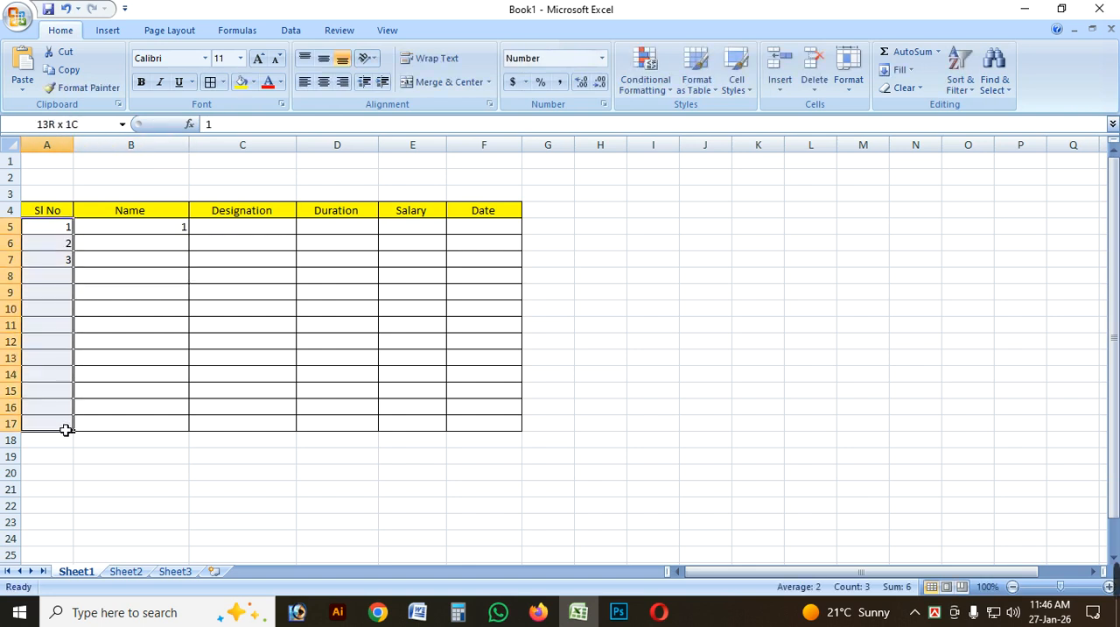
click(156, 244)
drag(157, 230, 164, 424)
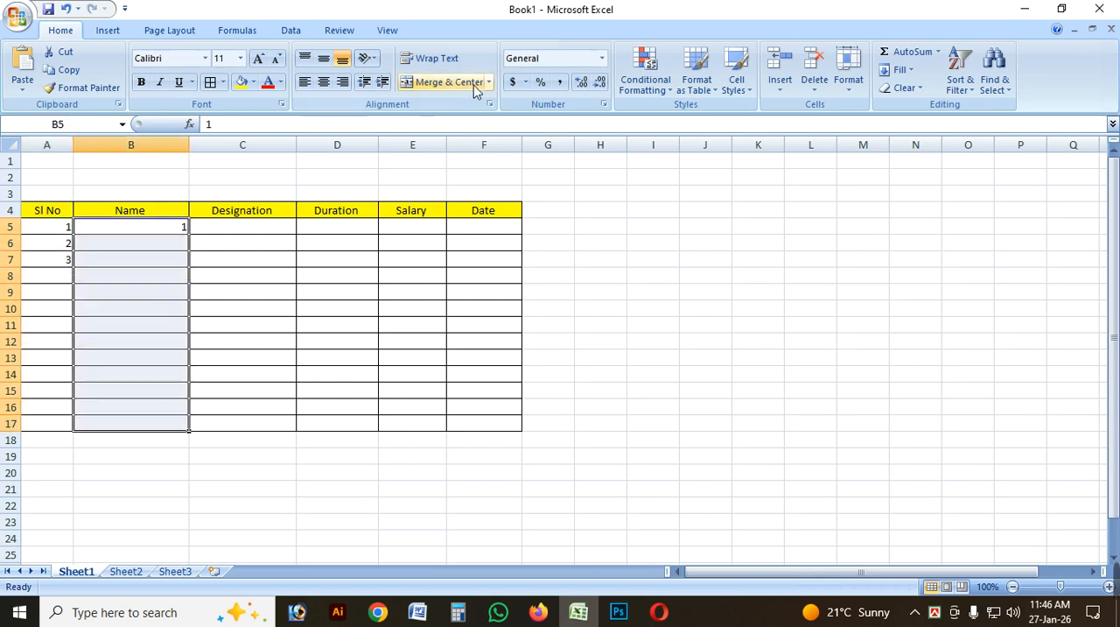
click(601, 57)
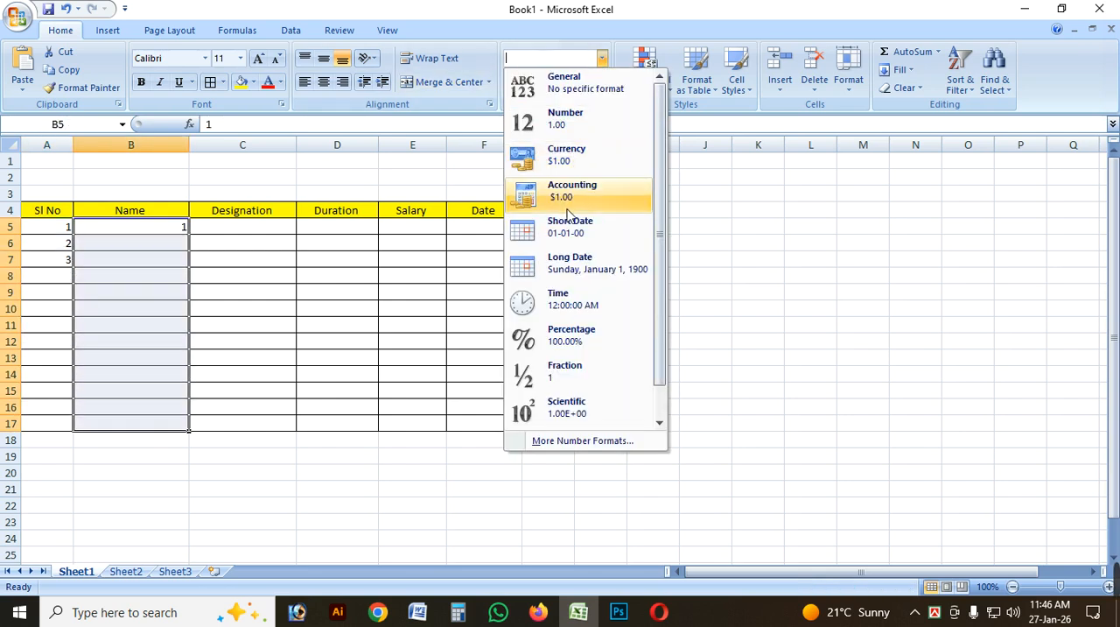
drag(662, 294, 666, 352)
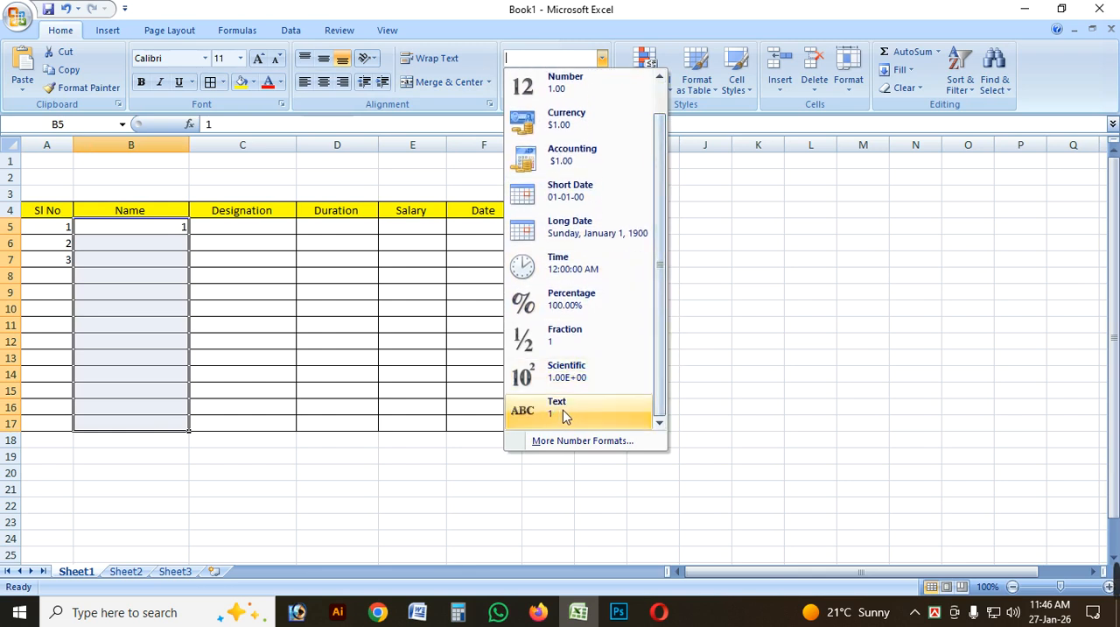
click(564, 416)
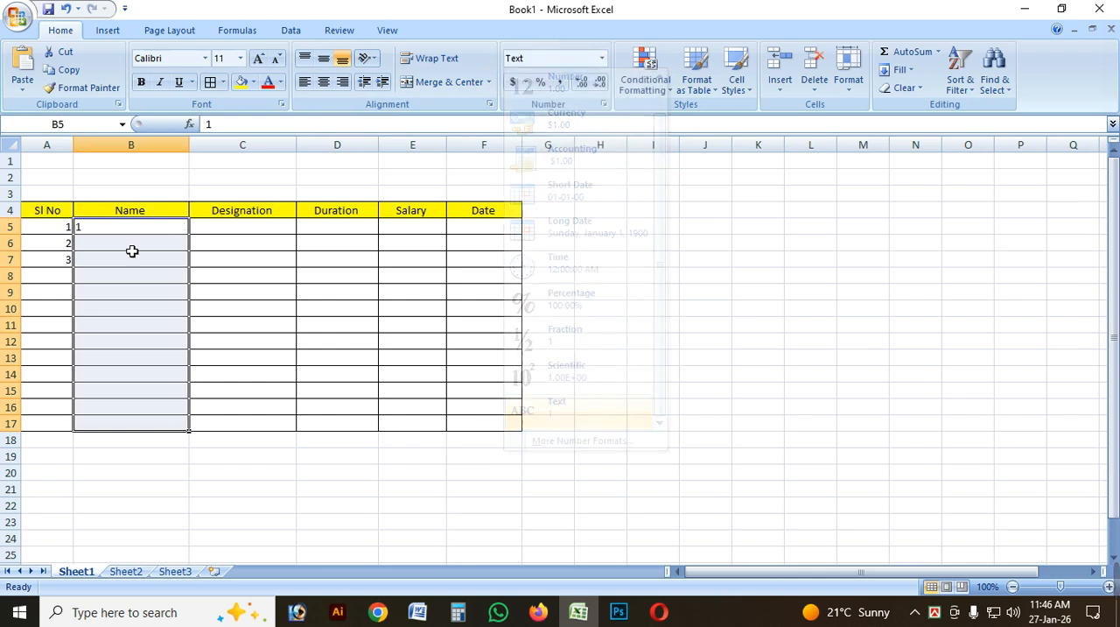
Enter the first two employees' names in Name cells B5 and B6, replacing the trial number in B5.
click(132, 232)
click(136, 280)
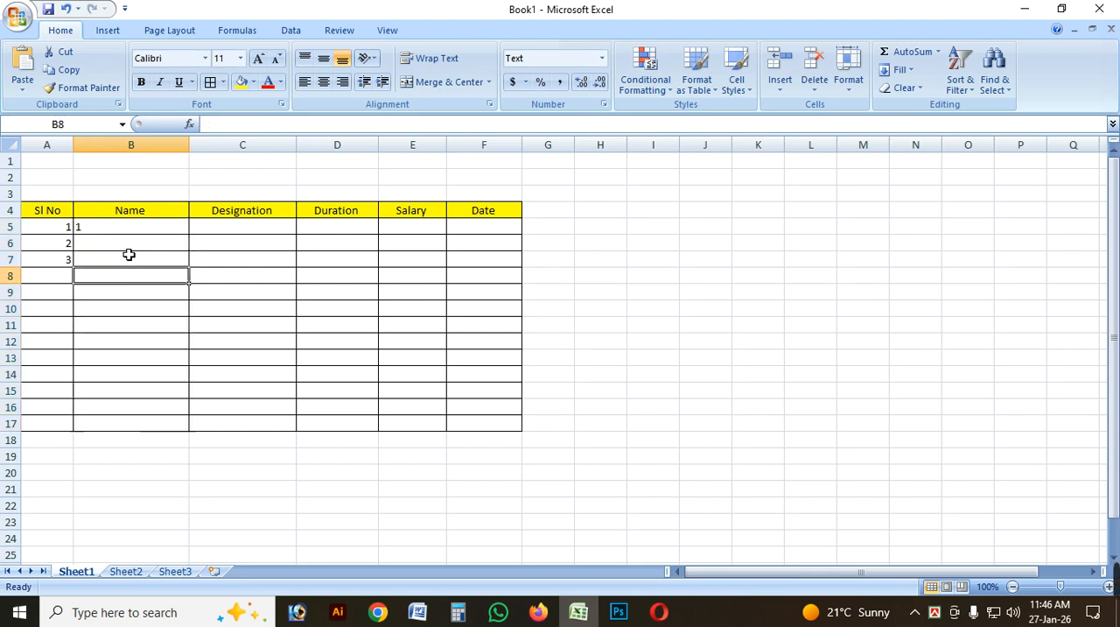
click(121, 242)
click(121, 234)
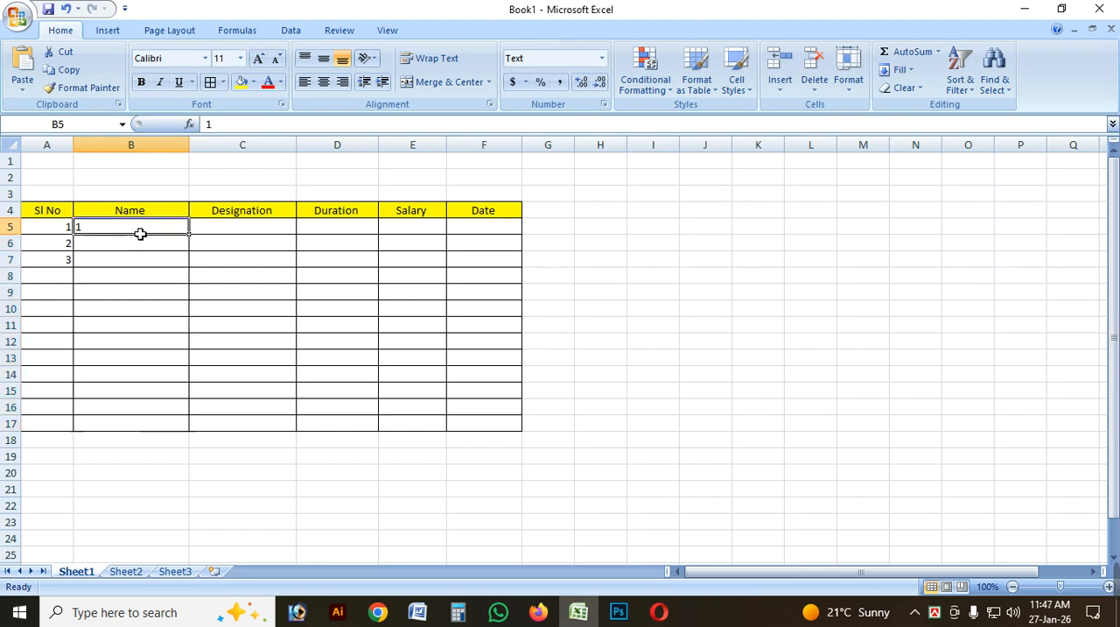
text(fahad)
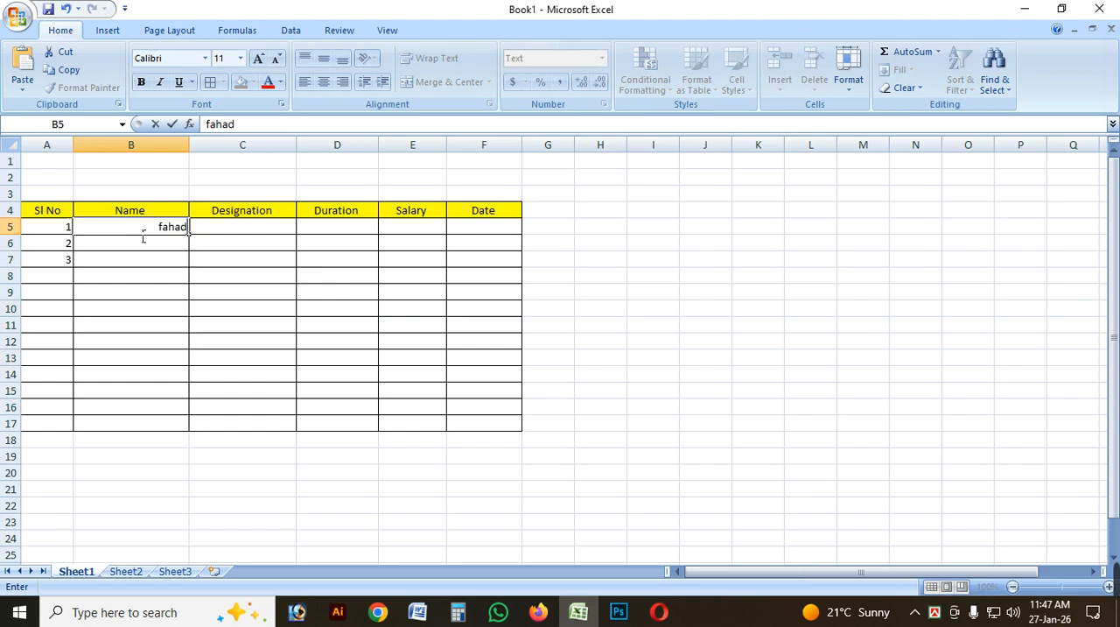
key(Return)
text(Fa)
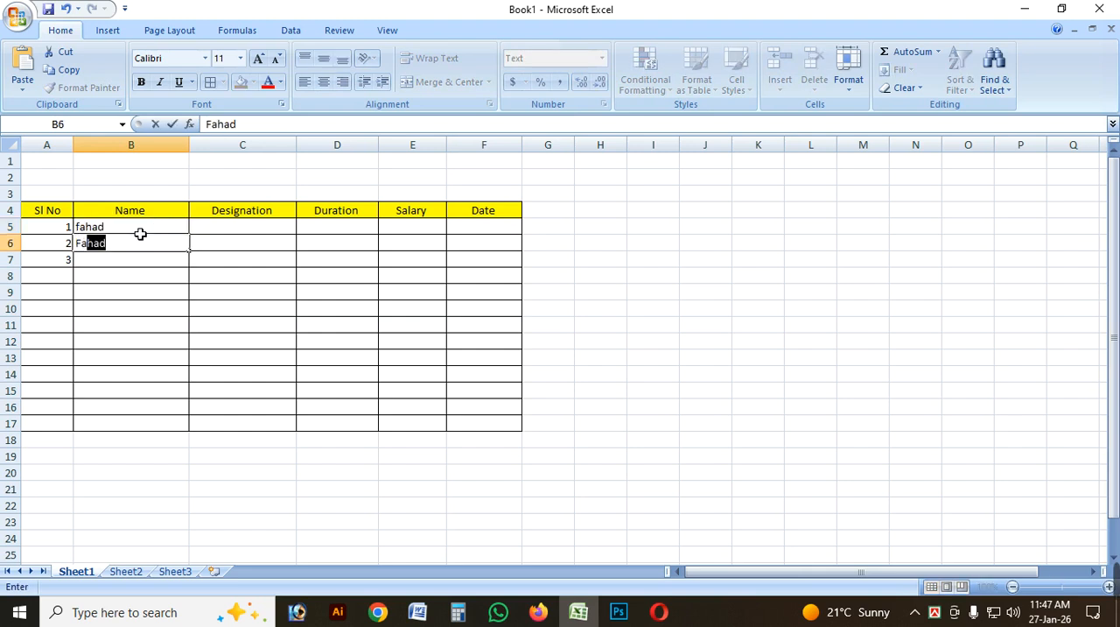
text(ruk)
key(Return)
drag(133, 228, 120, 425)
click(120, 292)
drag(142, 228, 140, 416)
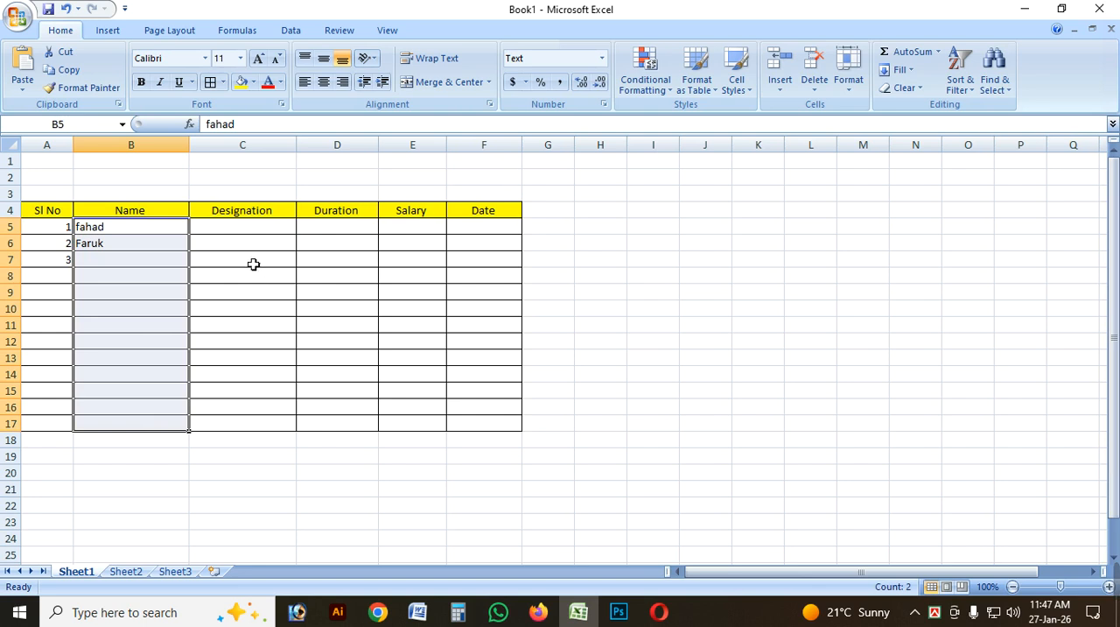
Select the Designation cells C5:C17 and view the available number formats down to Text.
drag(250, 229, 260, 432)
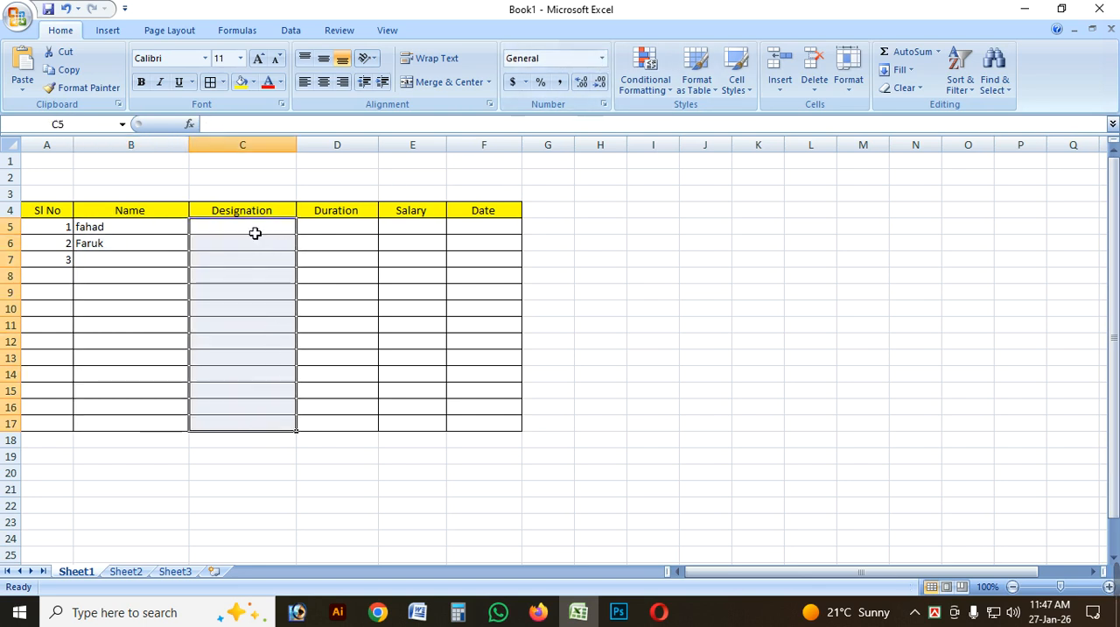
drag(255, 233, 263, 433)
click(601, 57)
scroll(590, 255, down, 1)
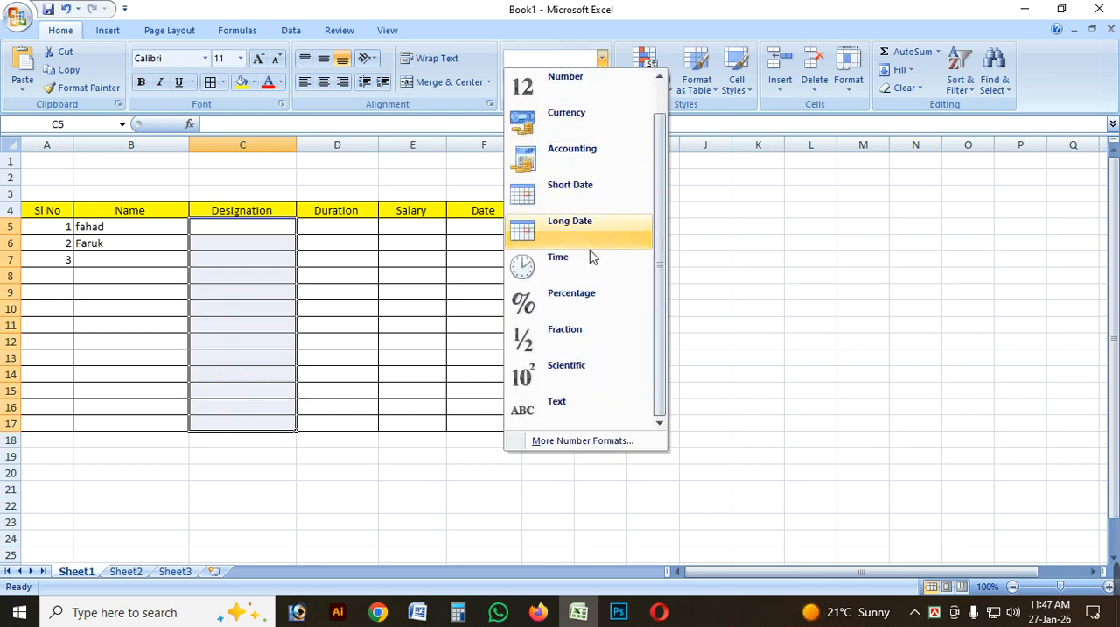
click(341, 230)
Select the Duration cells D5:D17 and view the available number formats.
drag(340, 230, 358, 433)
click(358, 344)
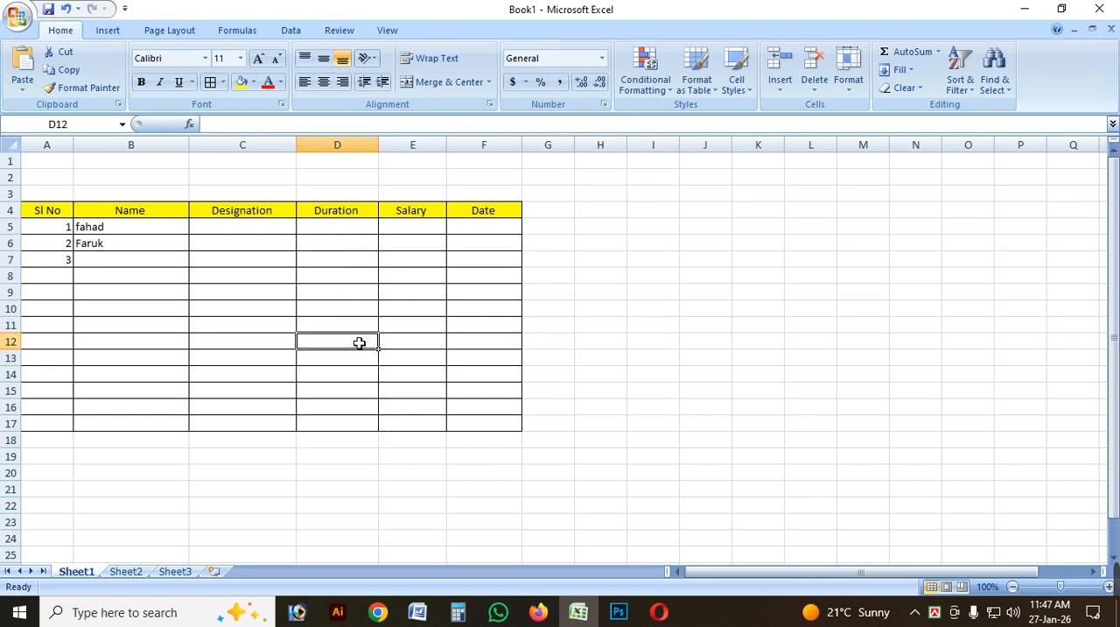
drag(354, 231, 355, 421)
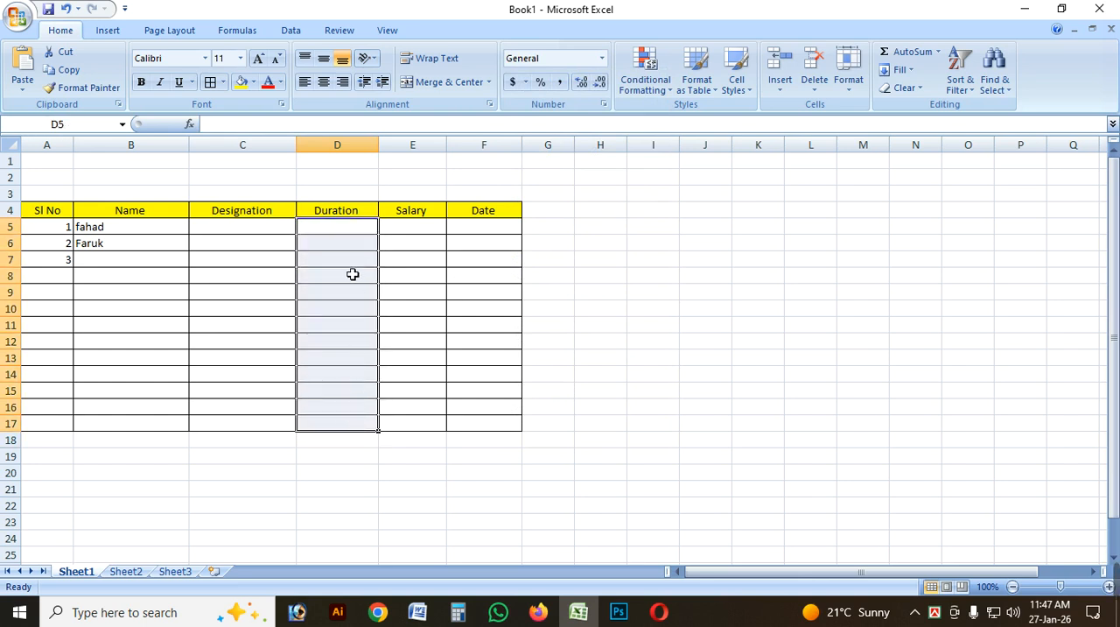
click(601, 57)
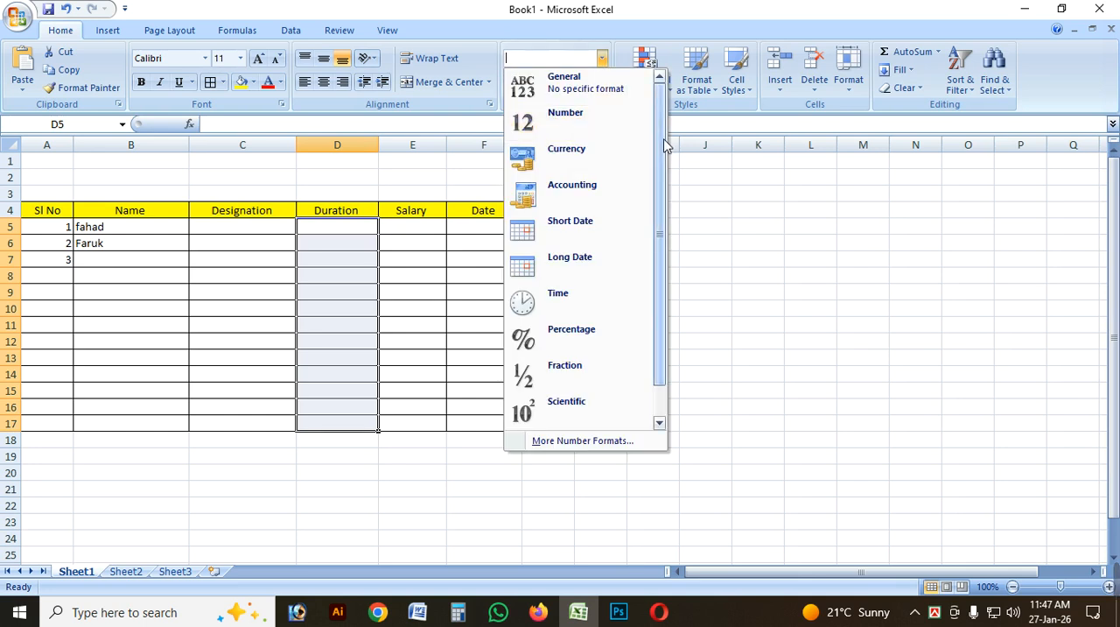
Apply the Currency format to the Salary cells E5:E17.
drag(665, 140, 426, 426)
click(602, 58)
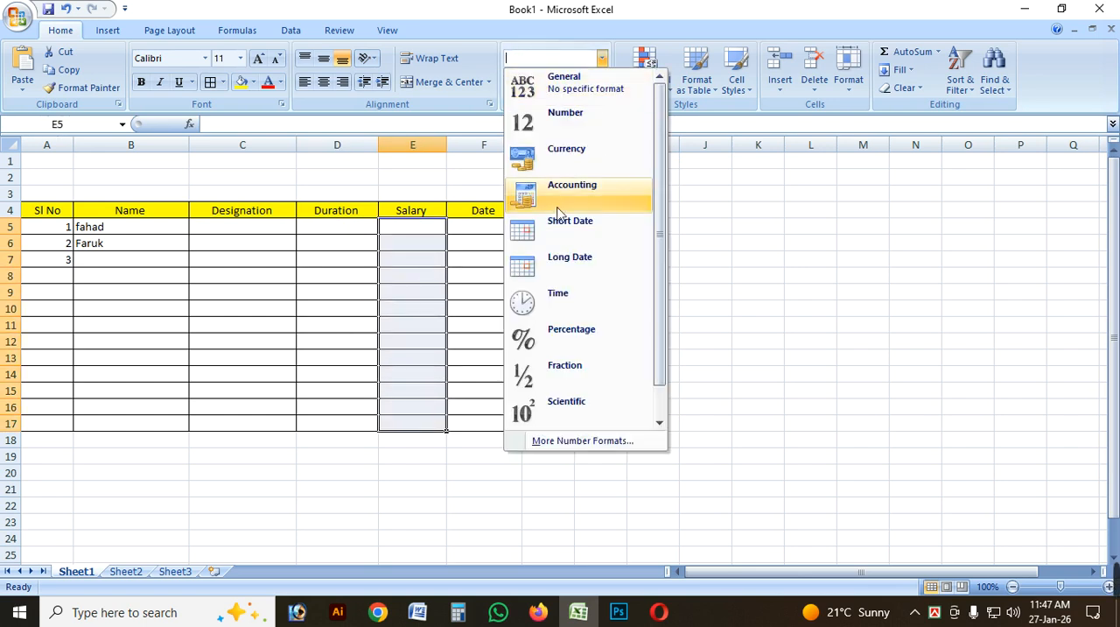
drag(660, 225, 660, 238)
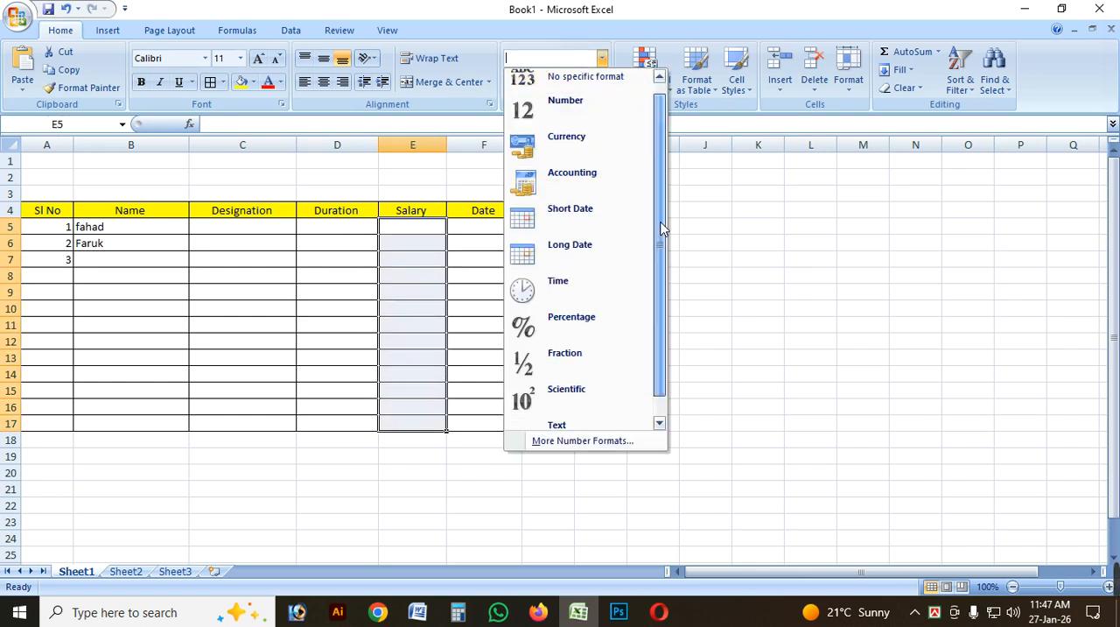
click(586, 146)
Enter the first employee's salary of 5,000 in Salary cell E5.
click(430, 239)
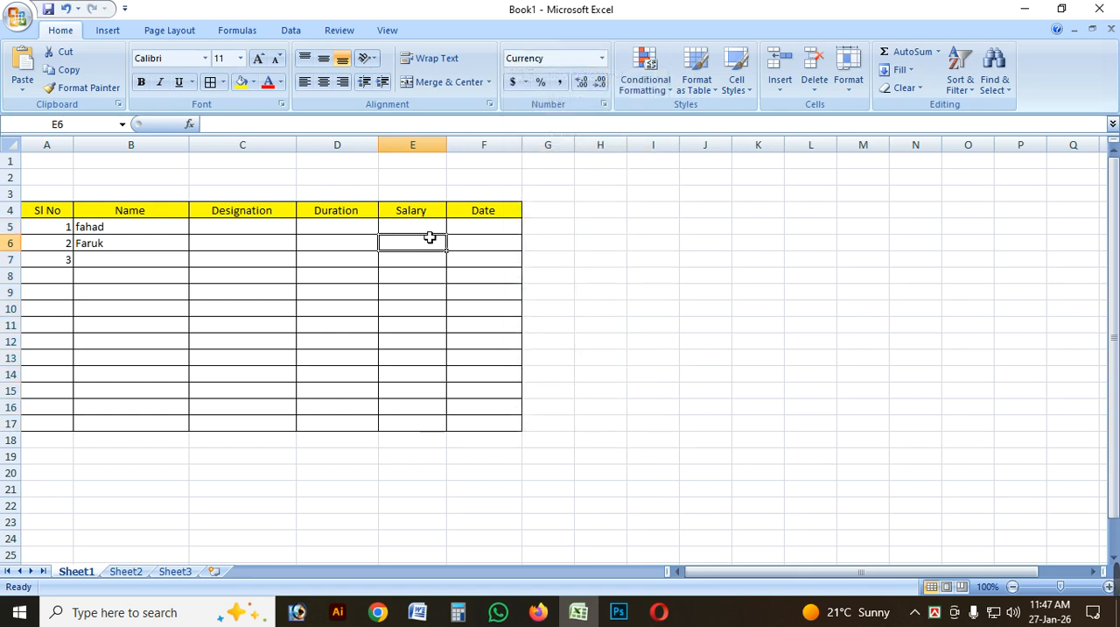
key(Up)
text(5)
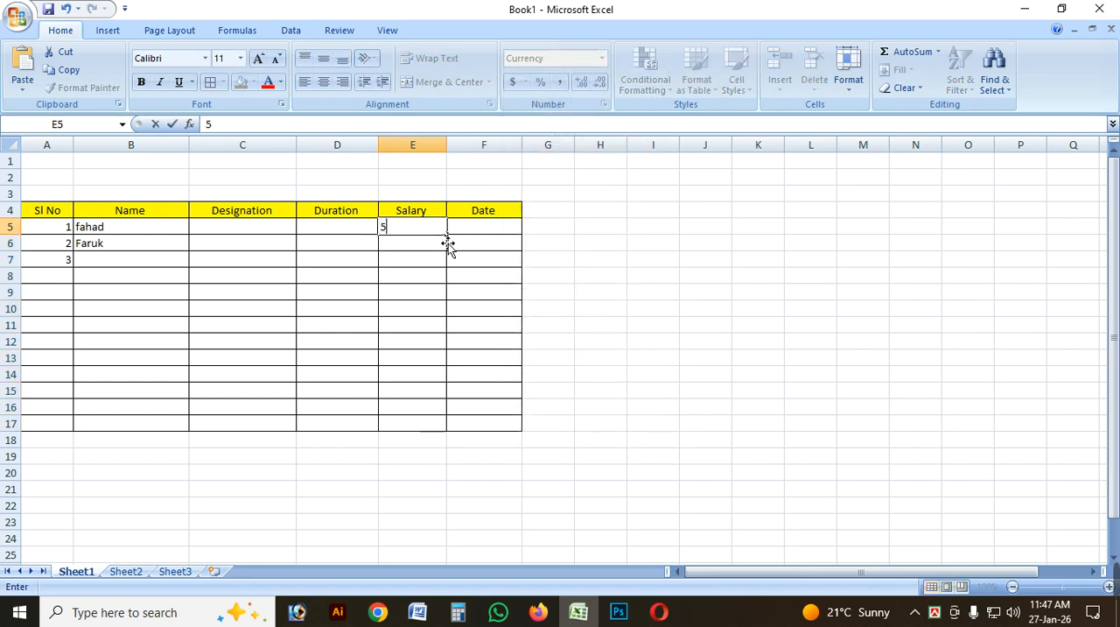
text(,00000)
click(470, 241)
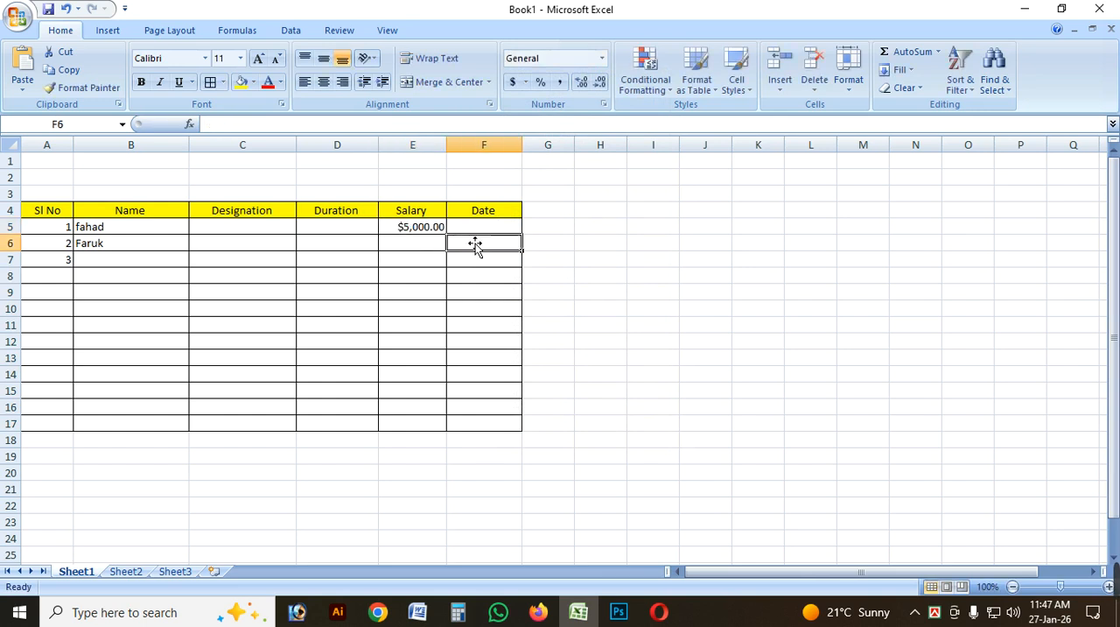
Widen the Salary column E slightly so its amounts have more room.
click(418, 231)
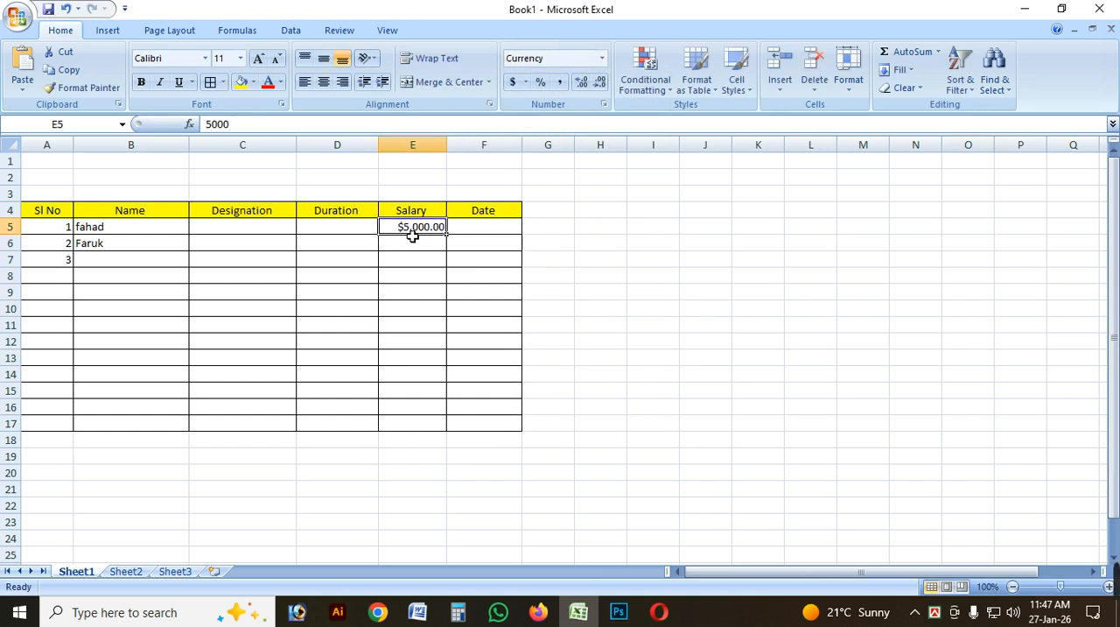
drag(447, 146, 471, 147)
click(453, 278)
drag(440, 226, 458, 426)
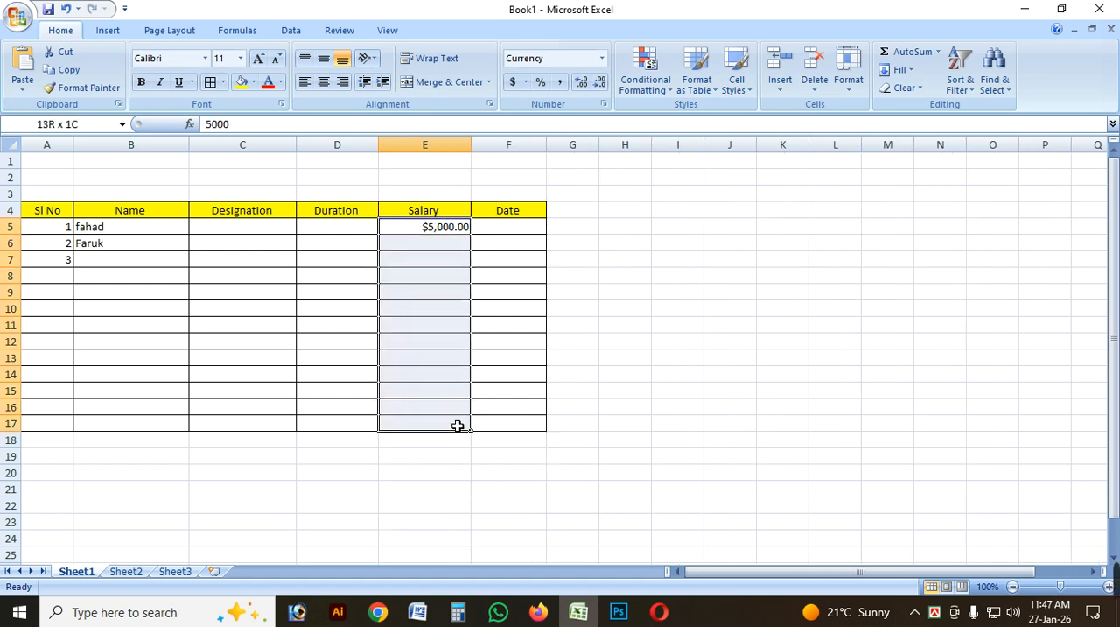
click(439, 232)
click(438, 242)
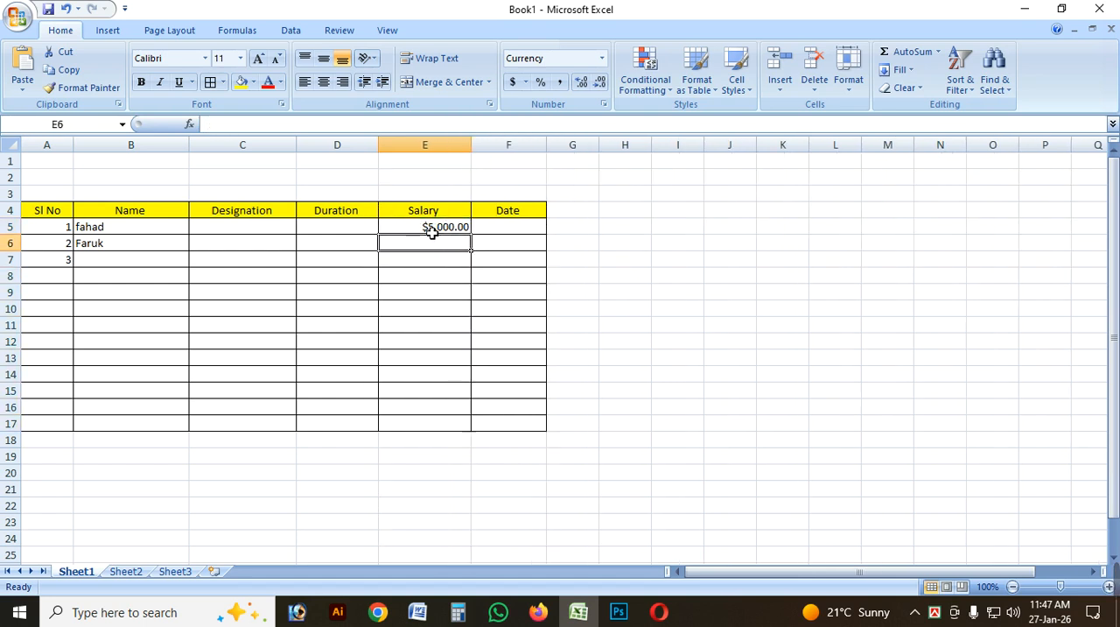
click(447, 261)
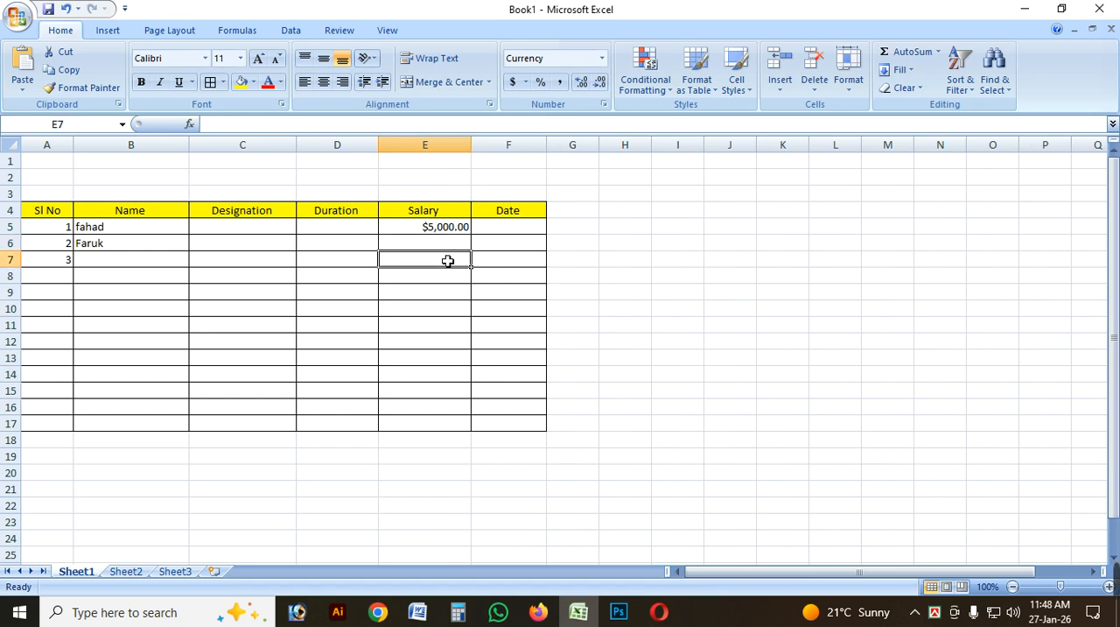
click(436, 247)
Try the Accounting format on the Salary cells E5:E17 and switch them back to Currency.
drag(444, 230, 452, 426)
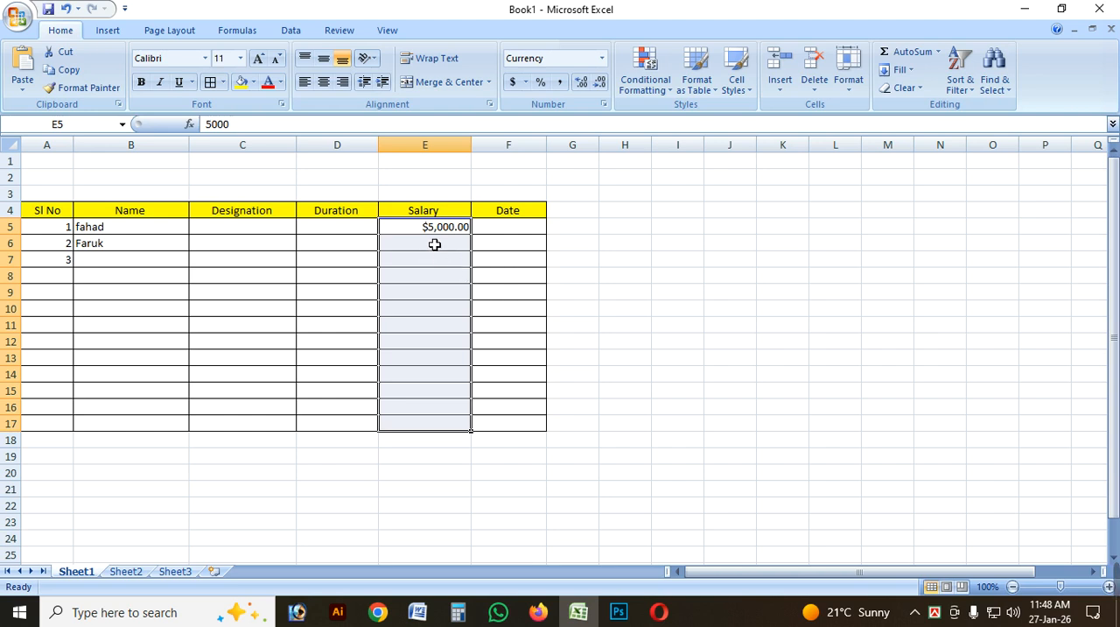
click(602, 58)
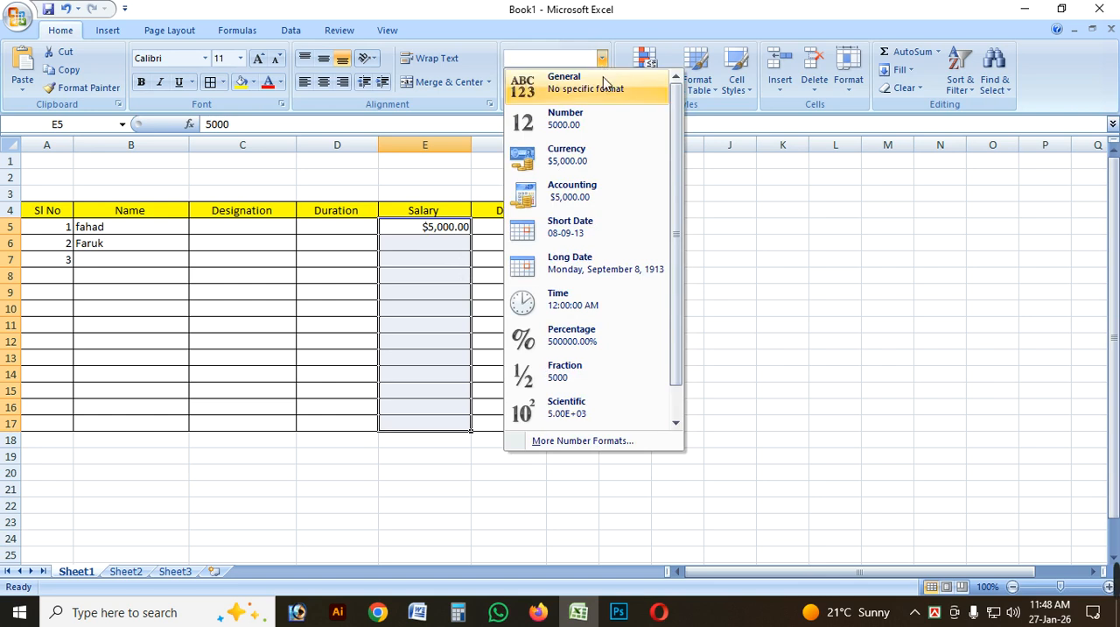
click(573, 194)
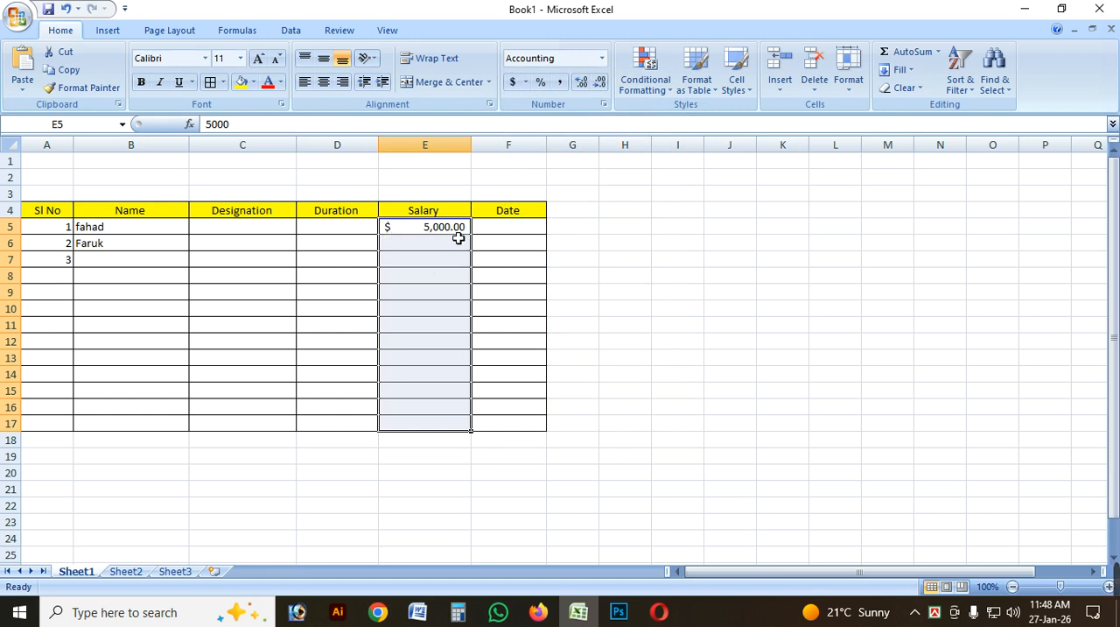
click(602, 57)
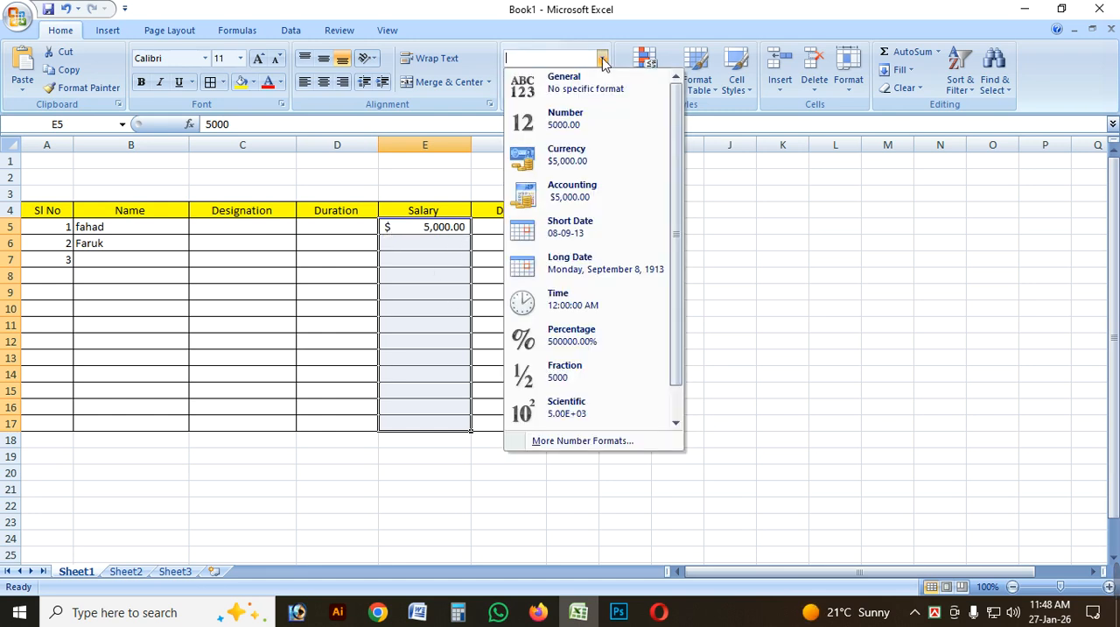
click(600, 157)
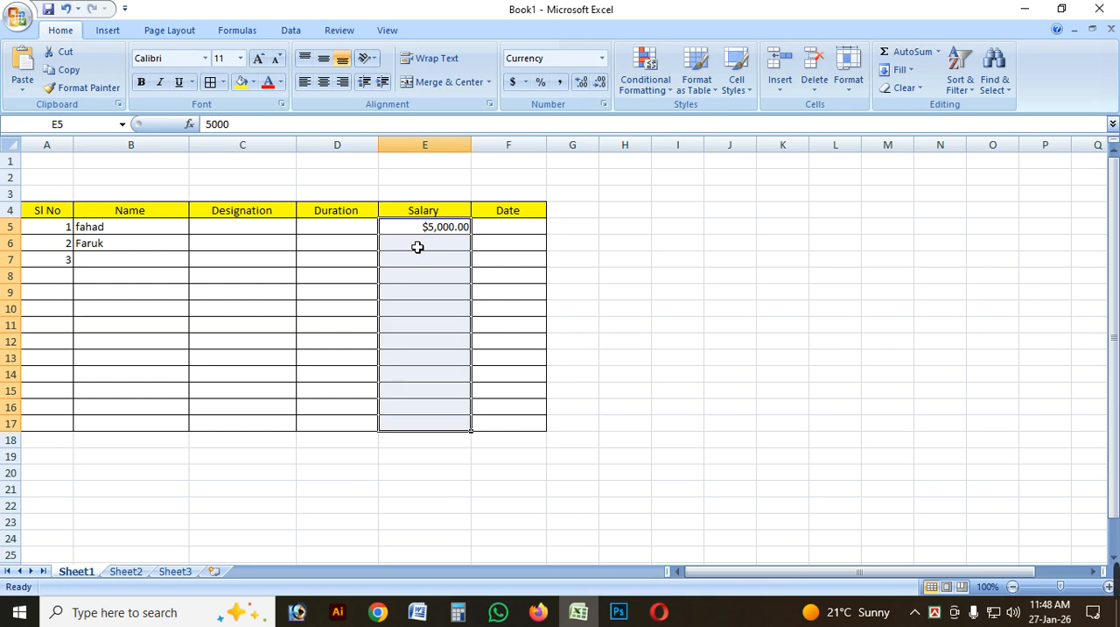
click(601, 58)
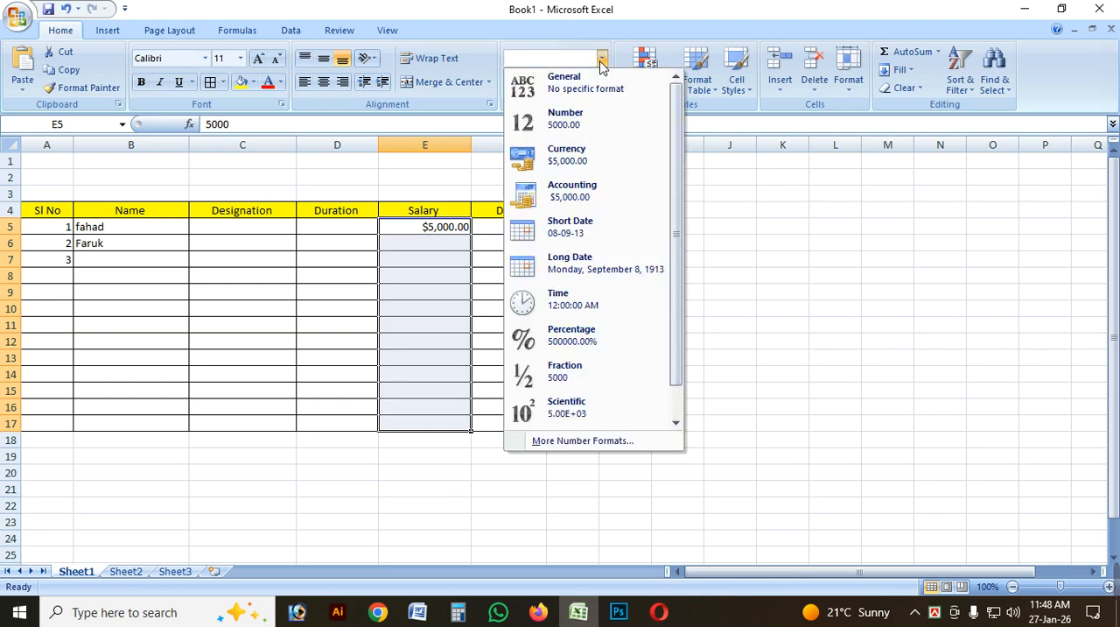
click(541, 257)
Widen the Date column F and enter the date 12-01-2026 in cell F5.
click(540, 230)
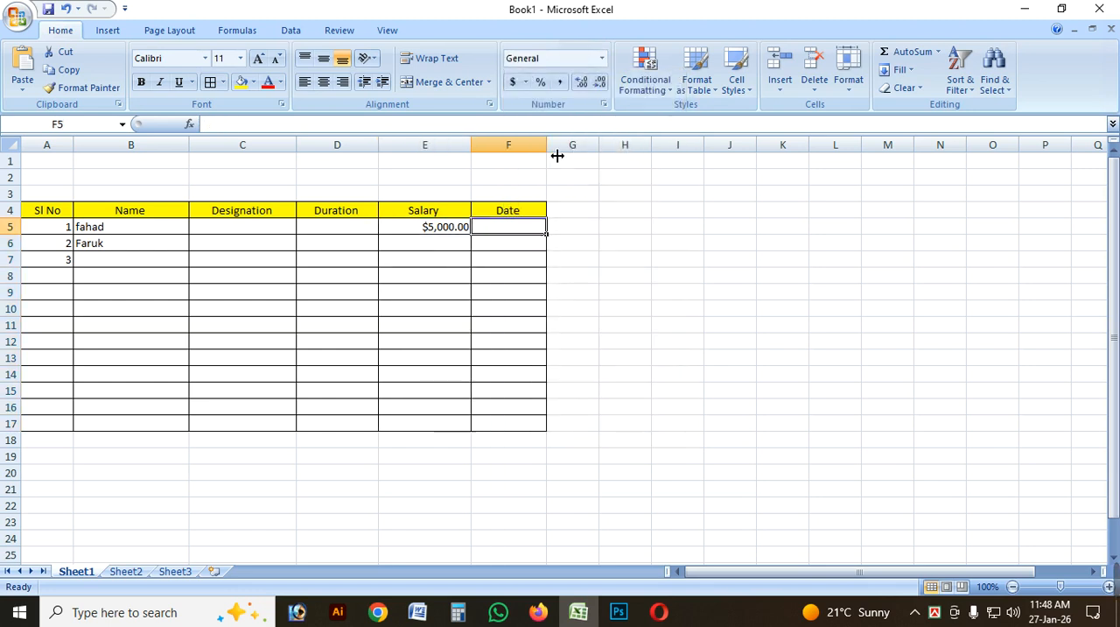
drag(548, 145, 586, 145)
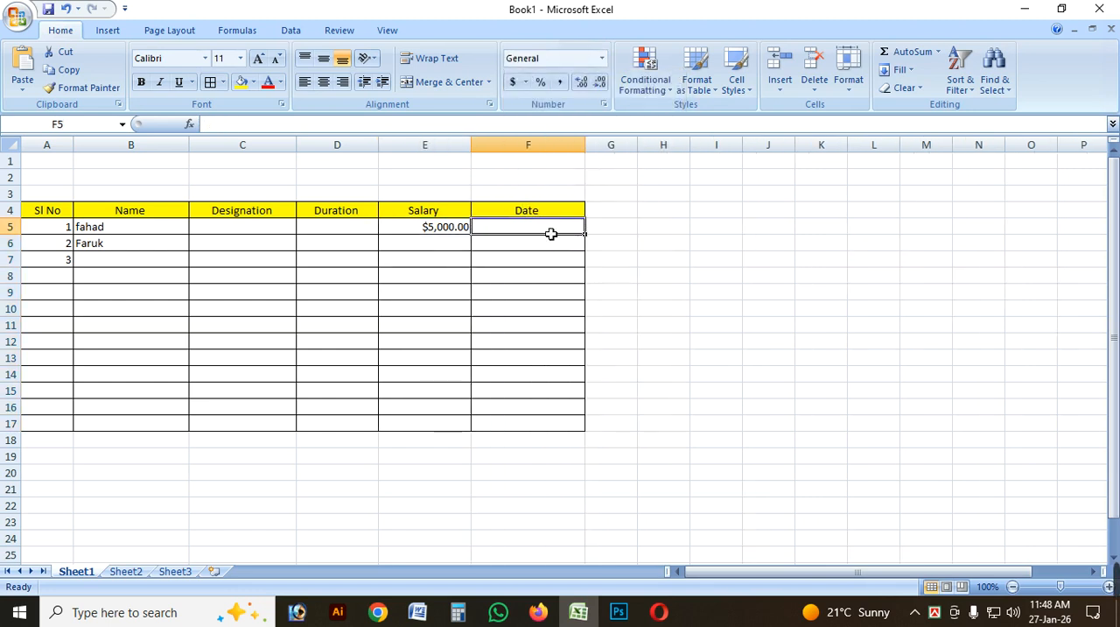
text(12)
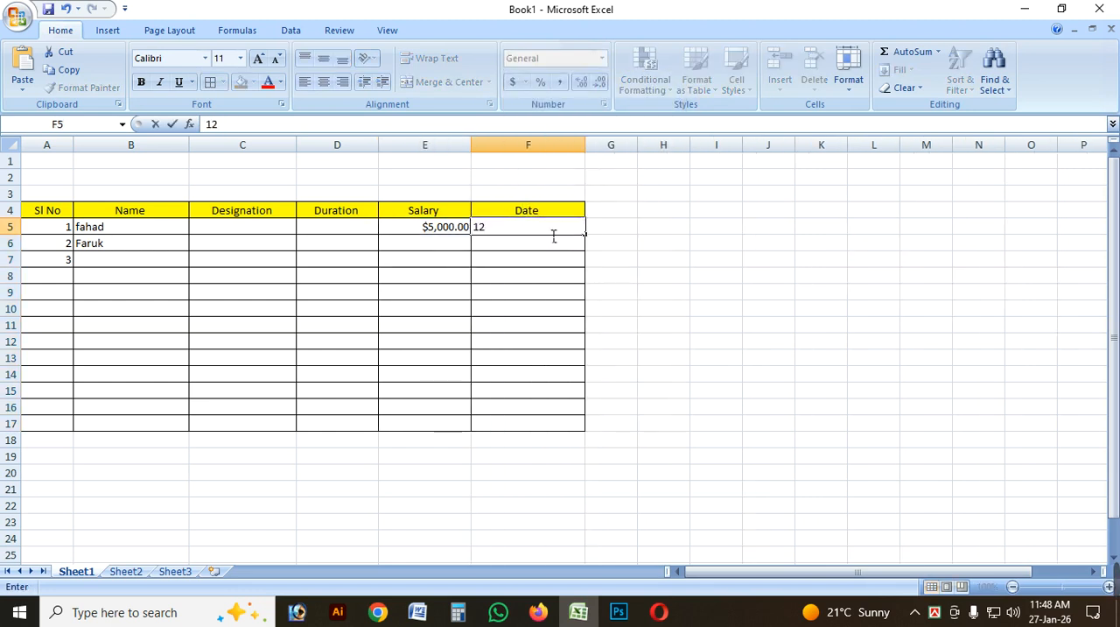
text(-01-2026)
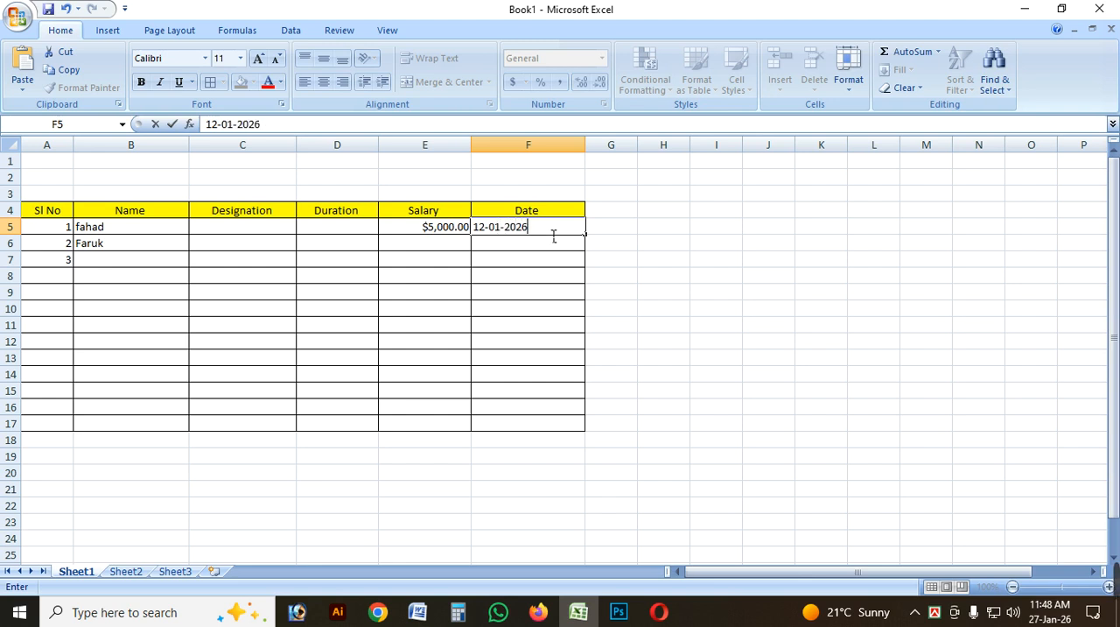
click(696, 260)
Apply the Long Date format to Date cell F5 and widen column F to fit the full date.
click(565, 232)
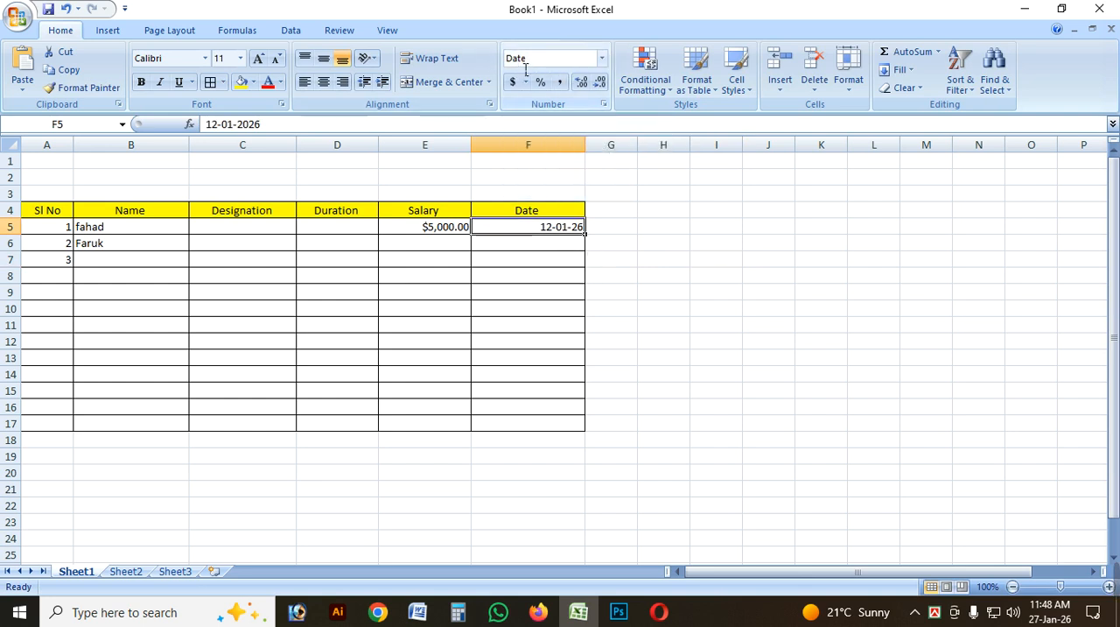
click(602, 58)
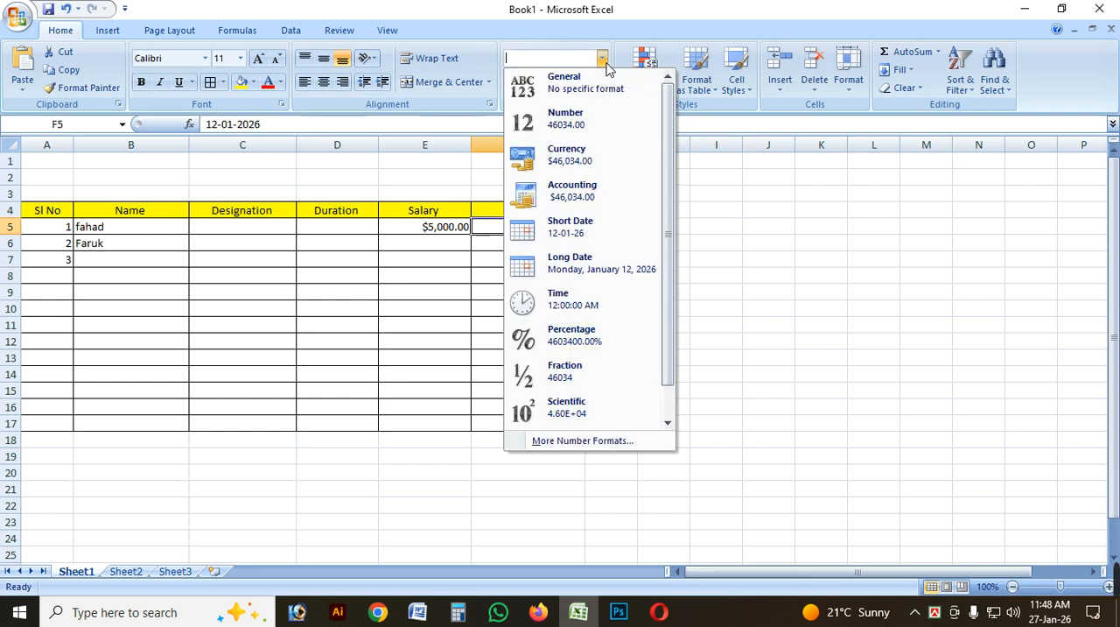
click(595, 269)
click(539, 260)
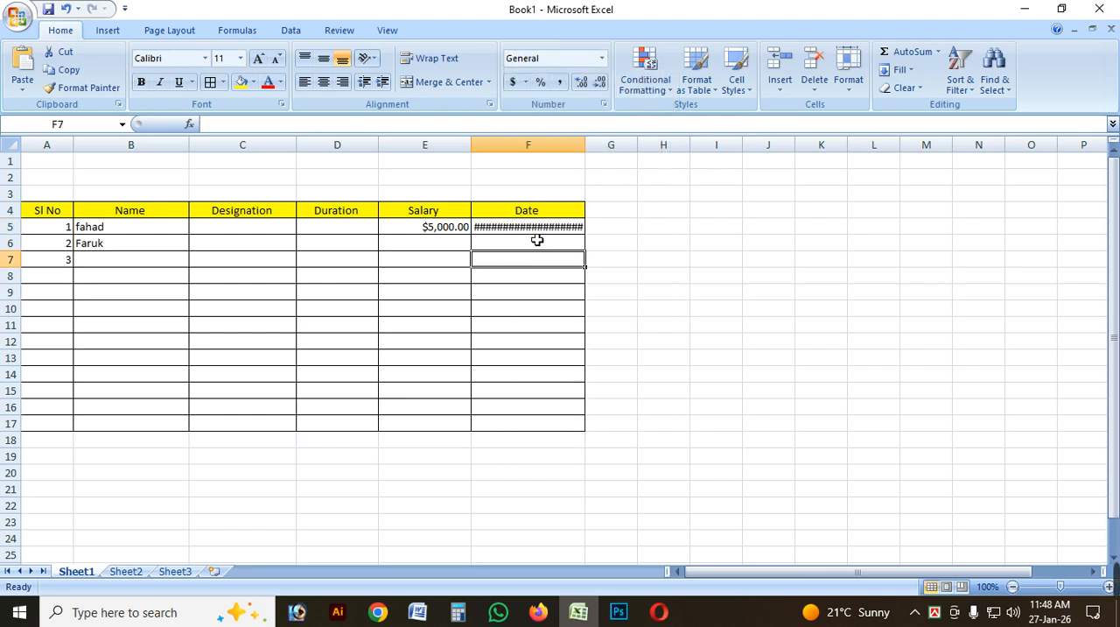
click(541, 229)
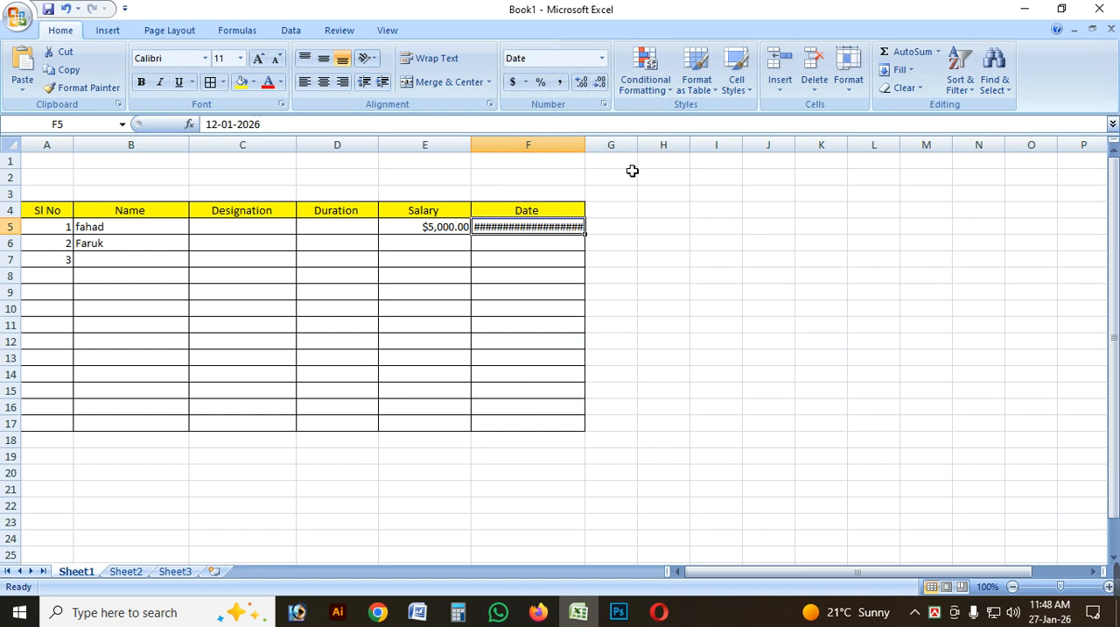
drag(591, 150, 660, 154)
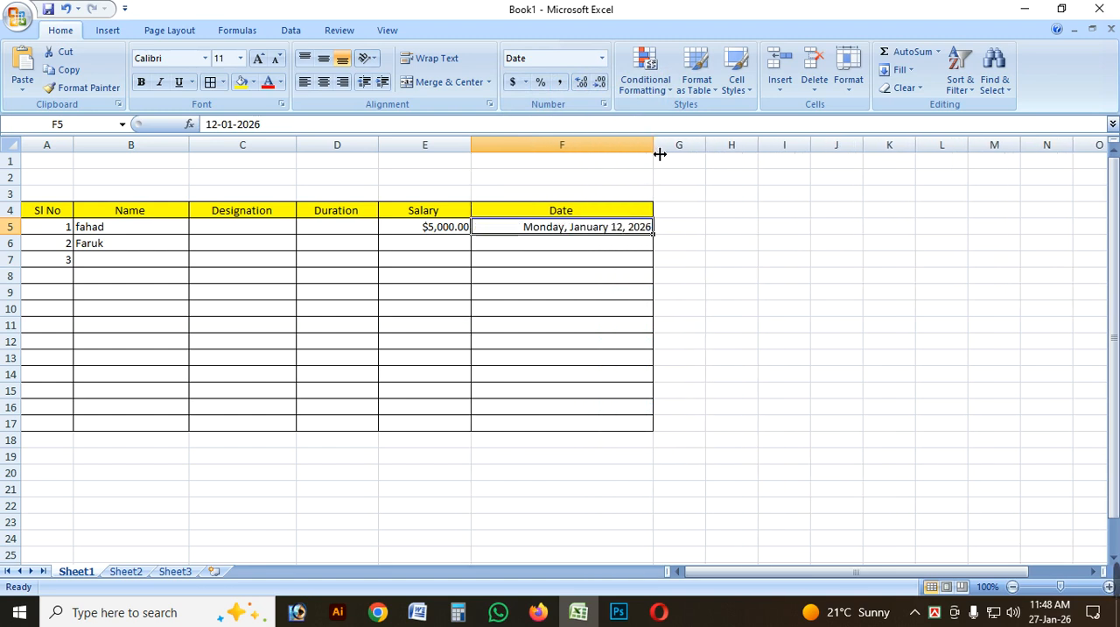
click(622, 278)
click(600, 230)
click(582, 244)
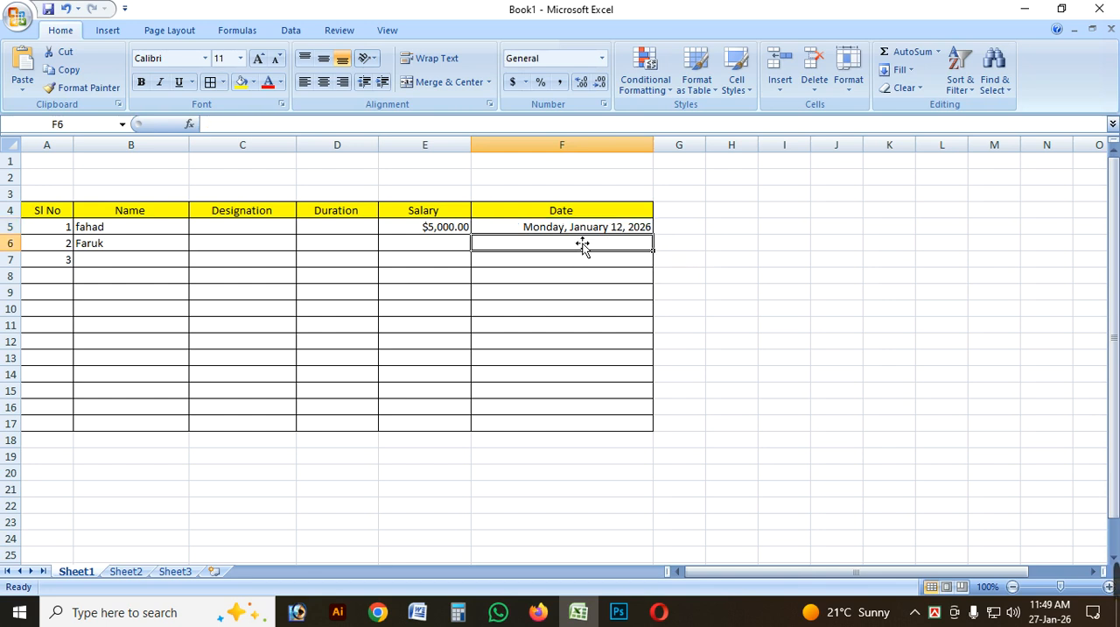
click(583, 232)
click(578, 260)
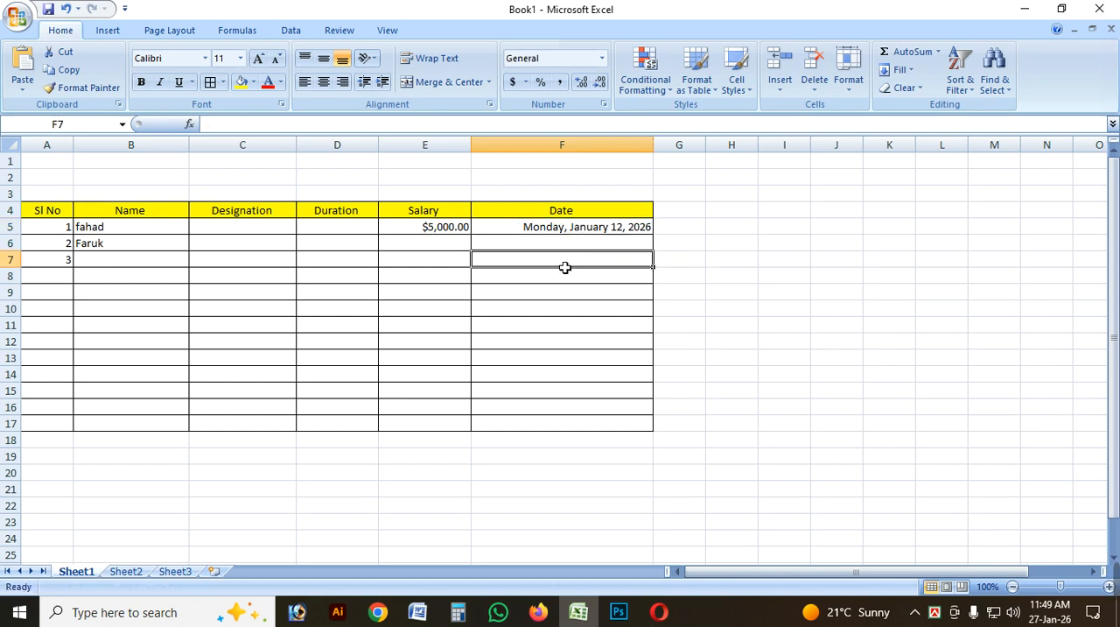
drag(565, 267, 587, 427)
click(595, 345)
click(590, 248)
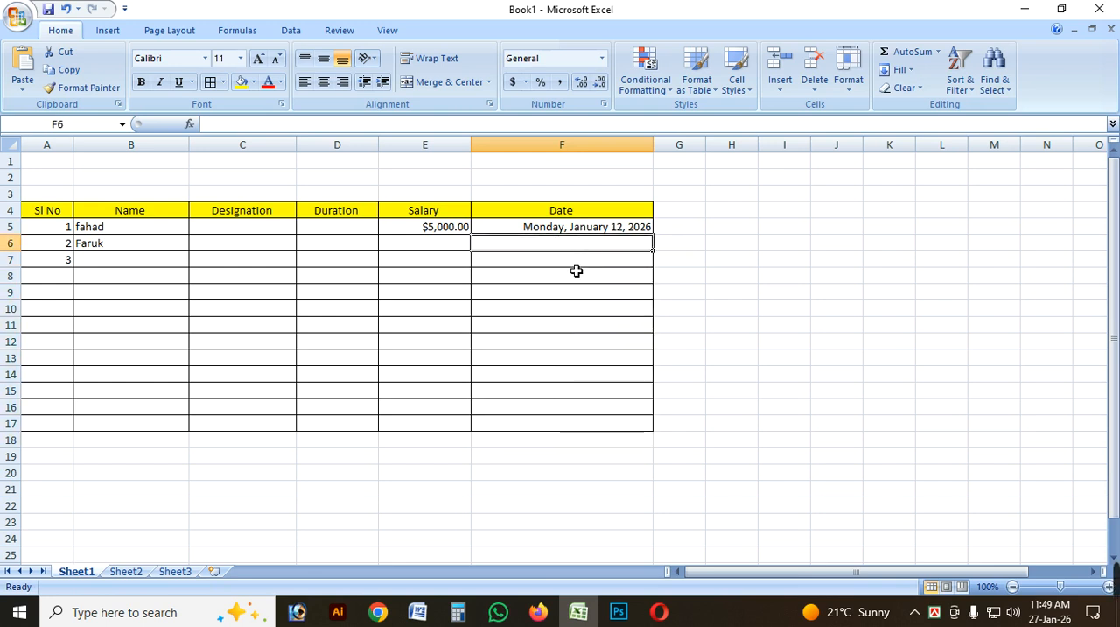
Try the Short Date format on the Date cells F5:F17 and set them to Long Date.
drag(595, 230, 596, 422)
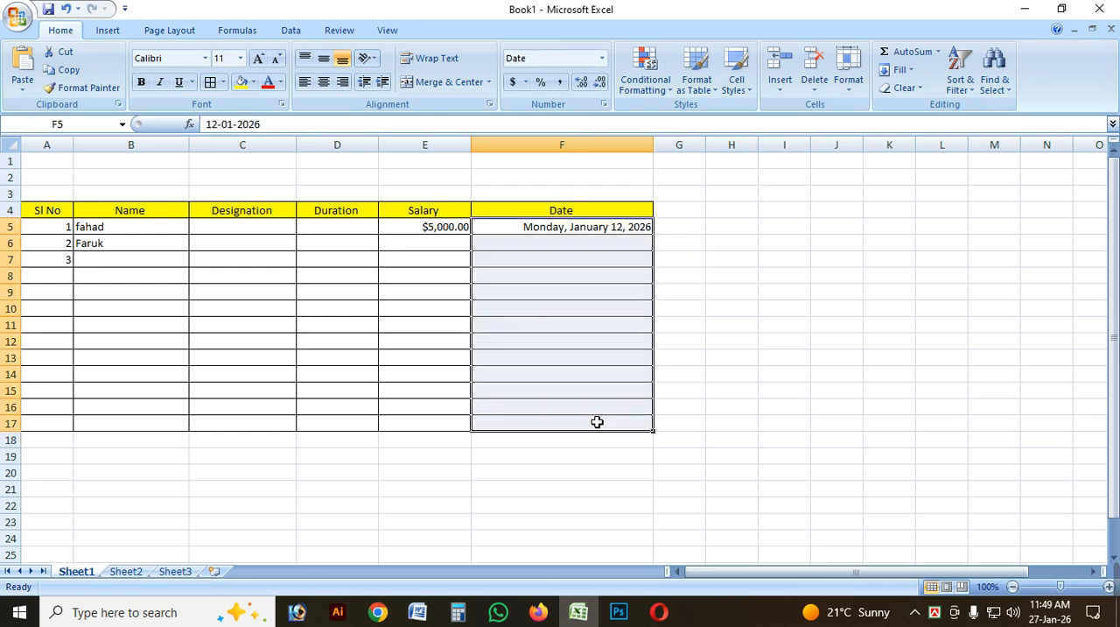
click(601, 57)
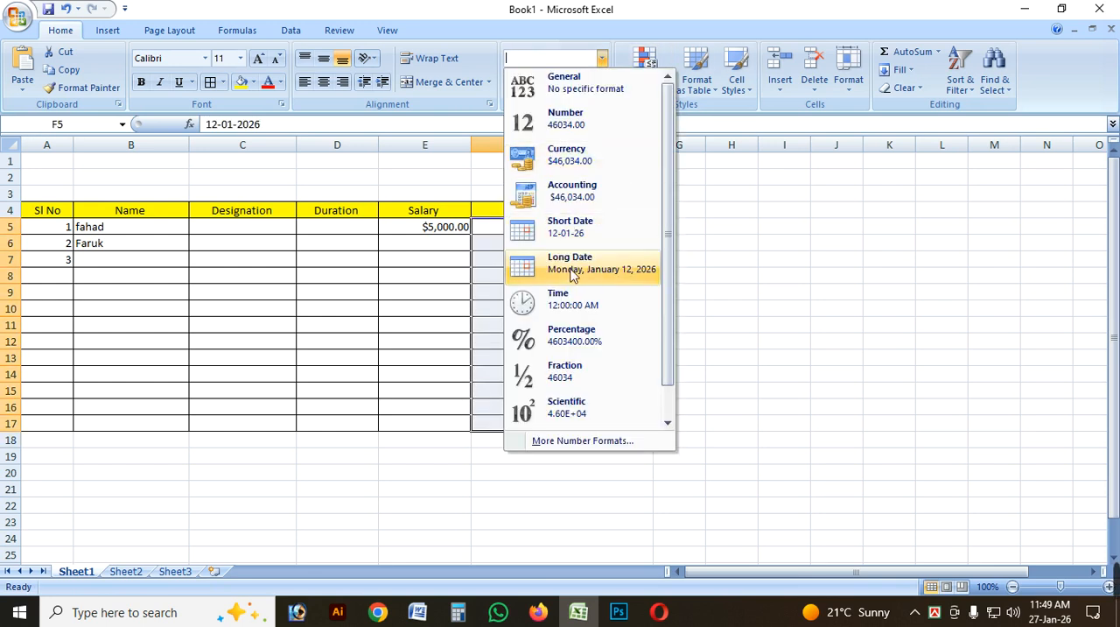
click(652, 240)
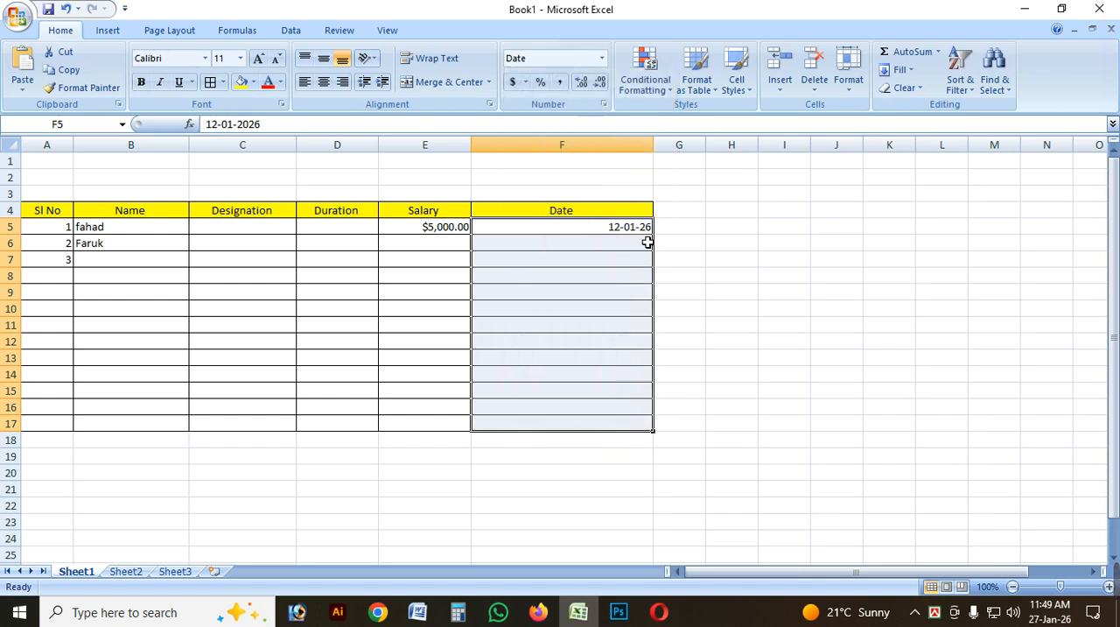
click(601, 58)
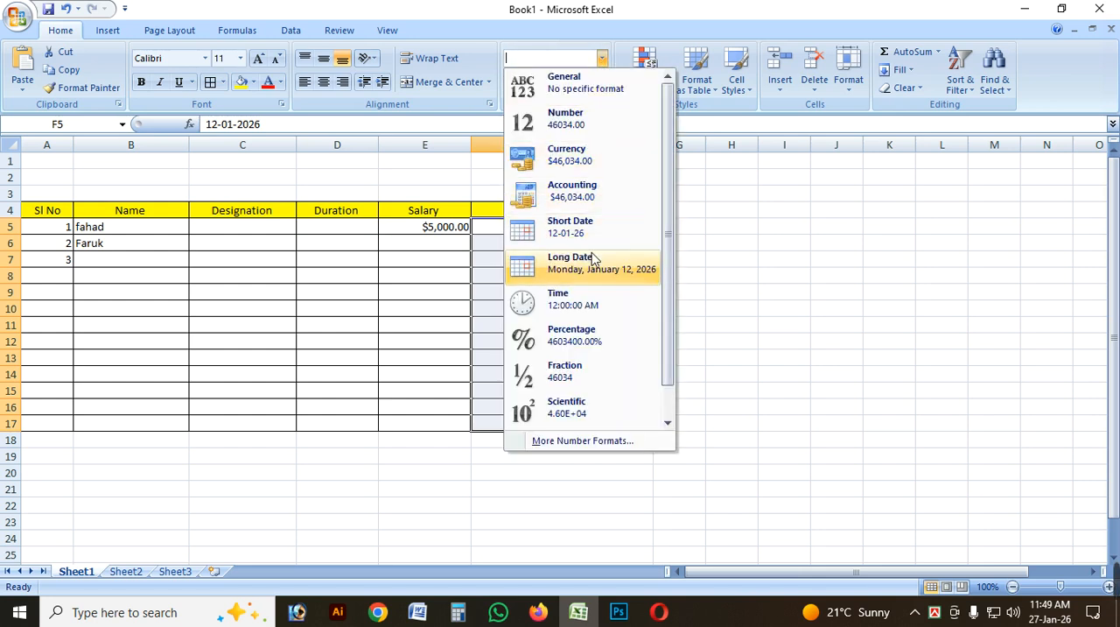
click(592, 262)
click(669, 259)
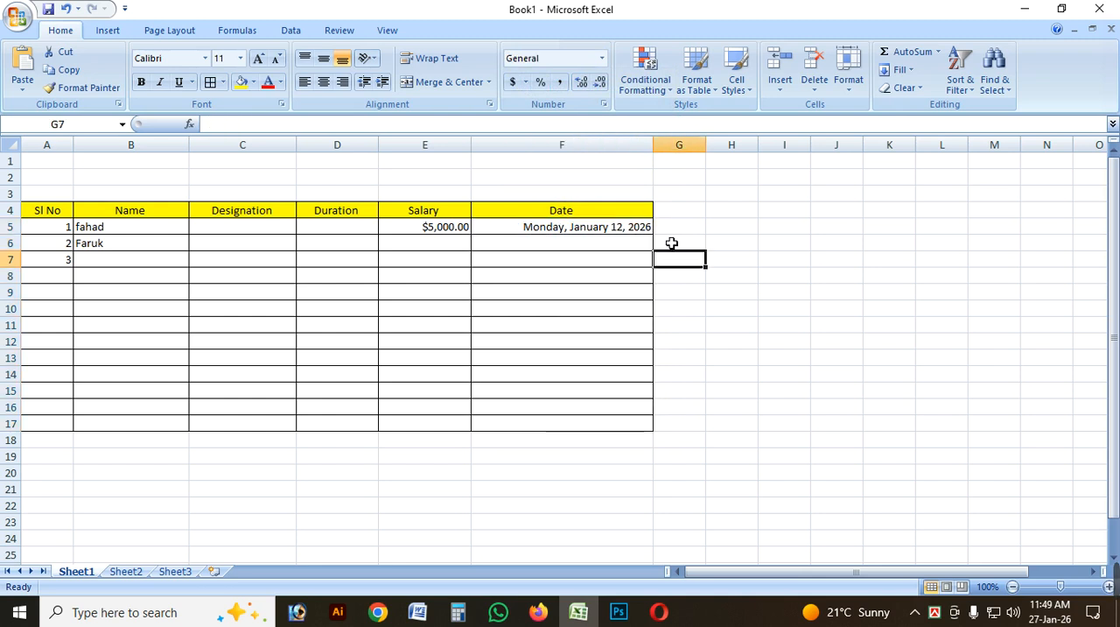
click(623, 244)
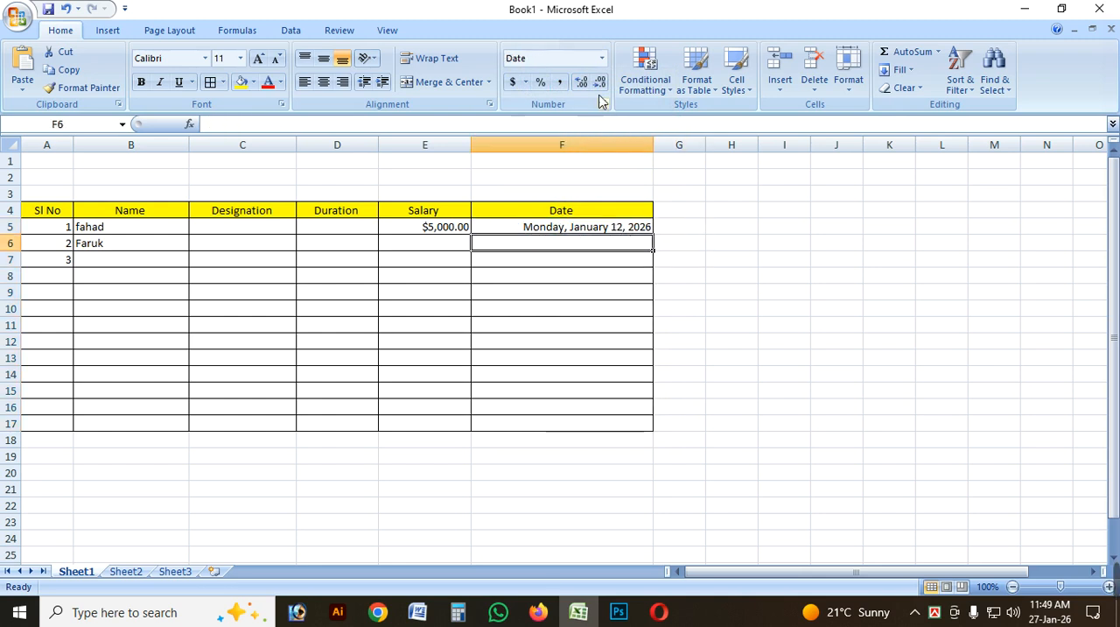
click(601, 58)
click(686, 231)
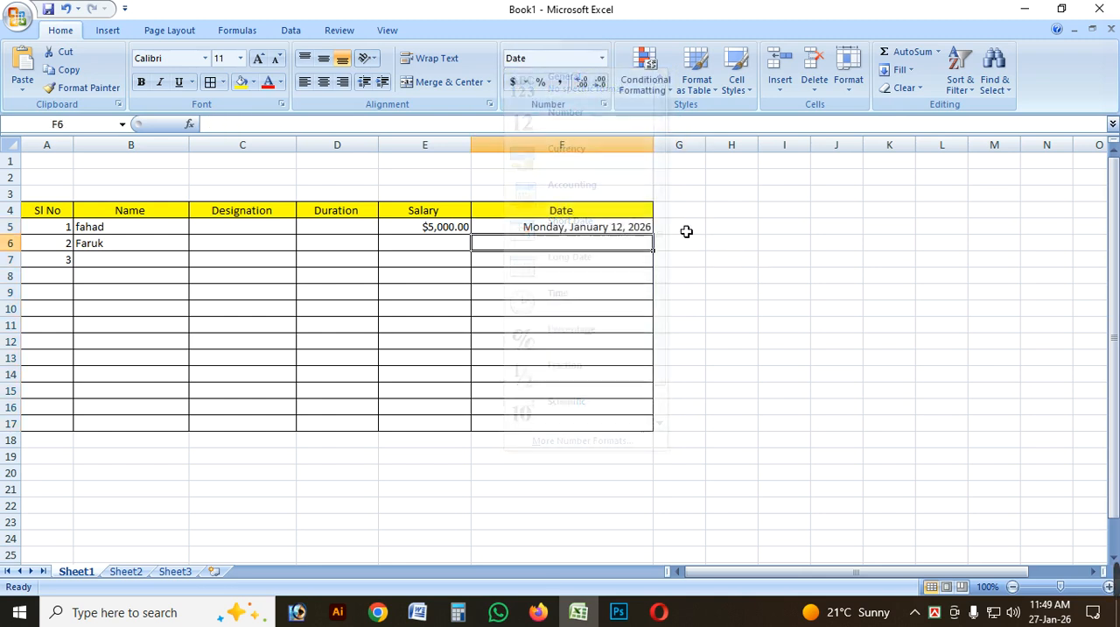
click(690, 228)
click(601, 57)
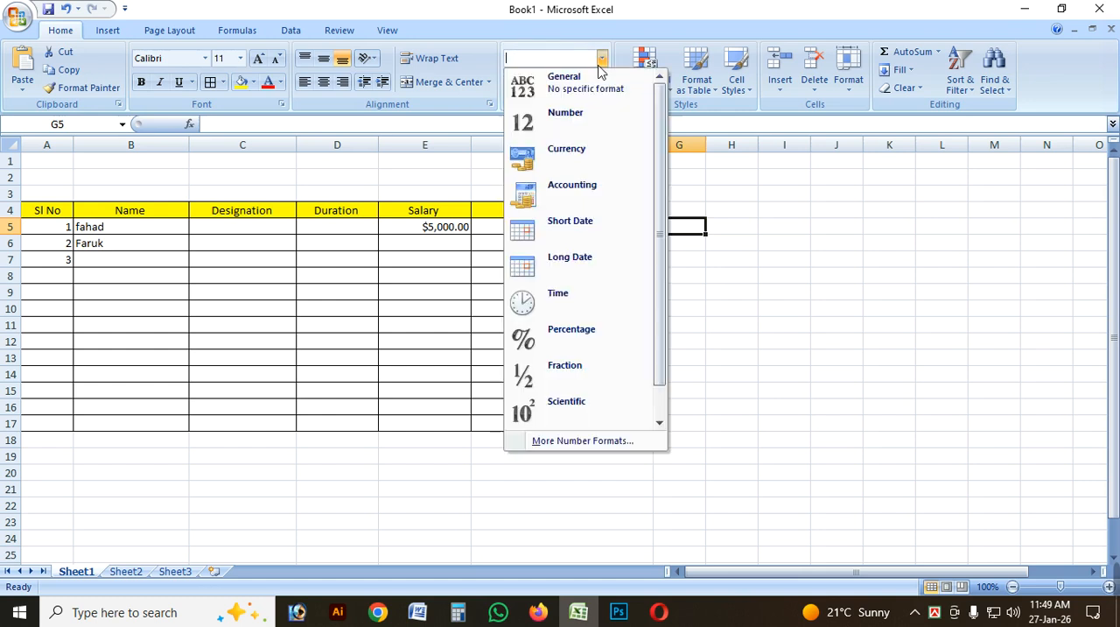
drag(662, 296, 668, 337)
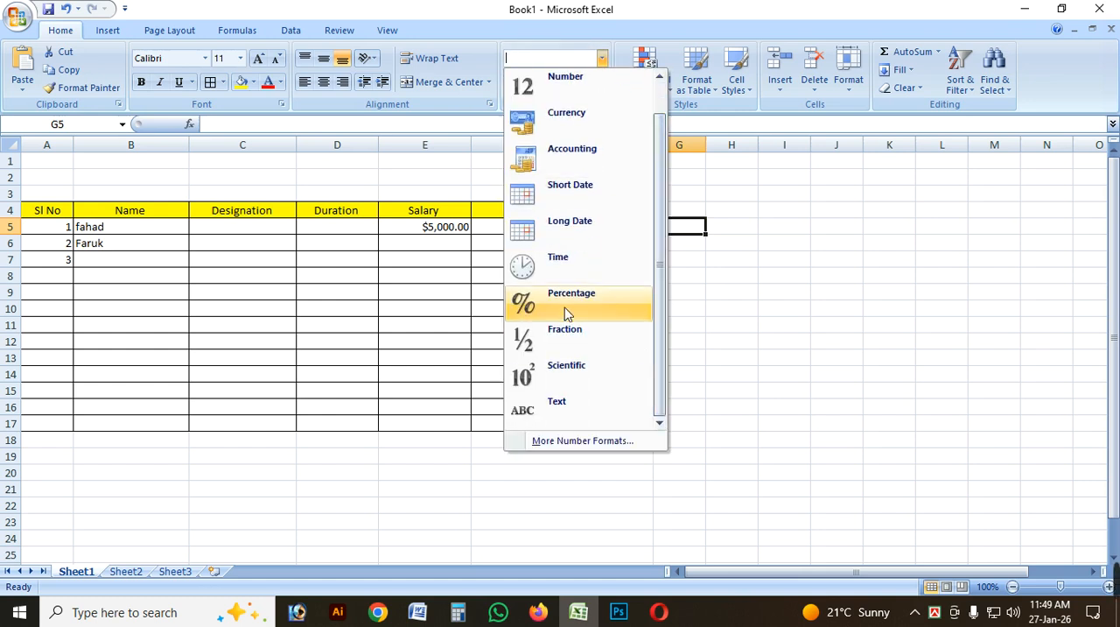
click(759, 310)
click(438, 260)
drag(346, 249, 345, 417)
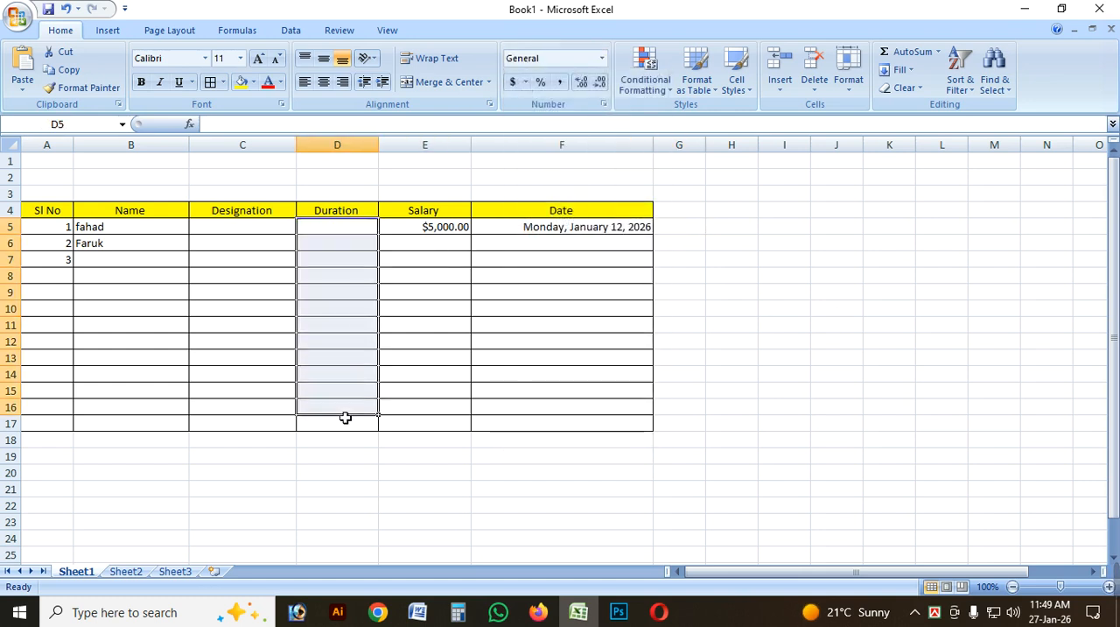
click(360, 310)
click(669, 214)
click(608, 216)
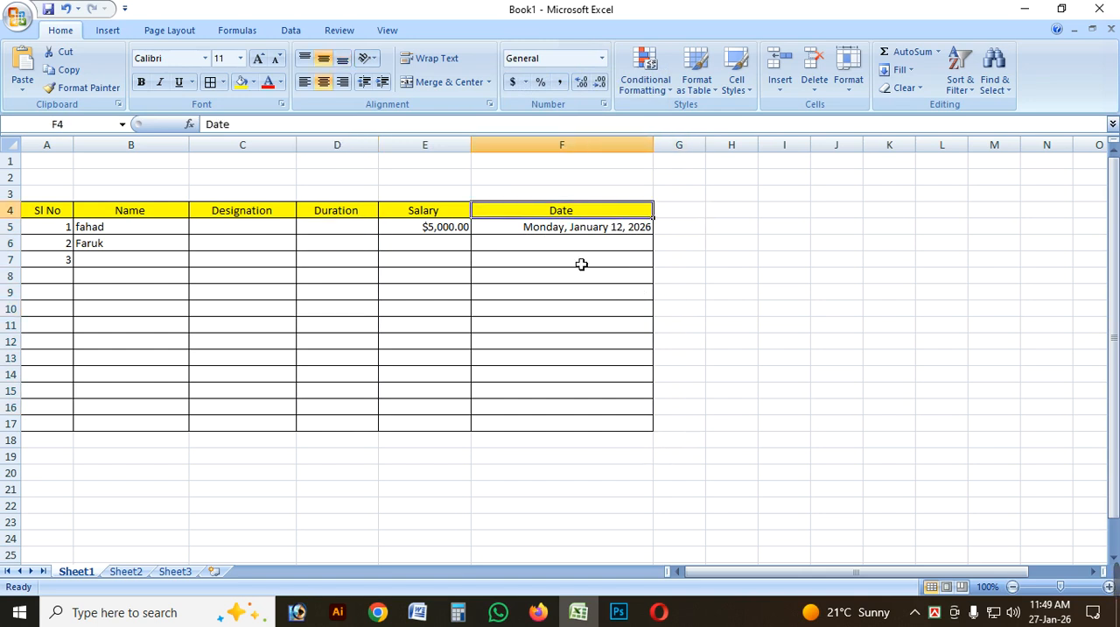
drag(572, 218, 572, 429)
click(730, 392)
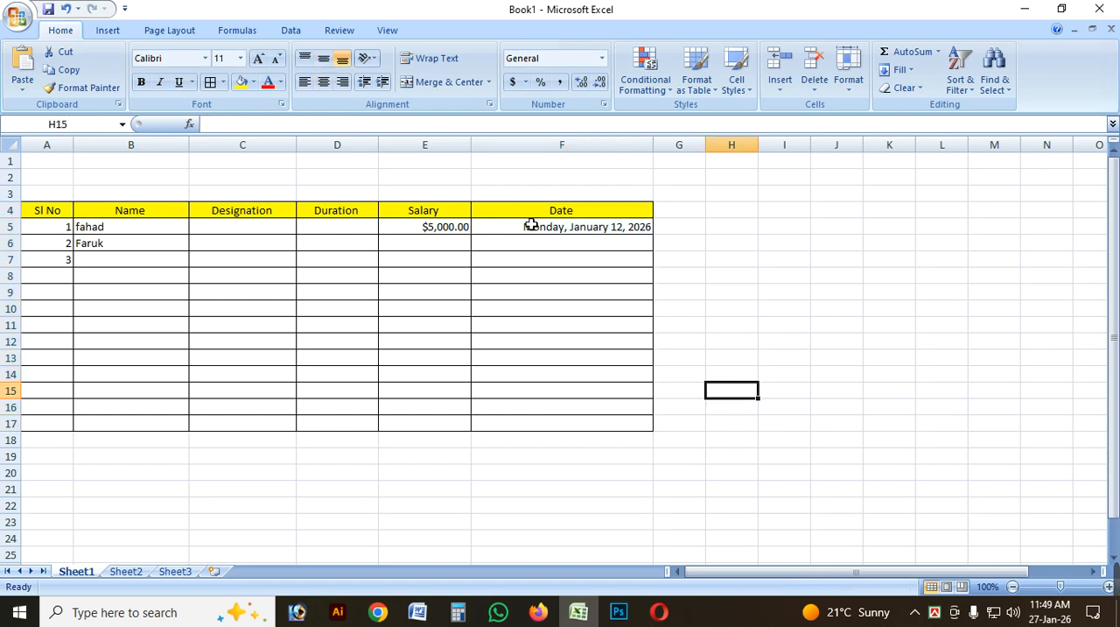
drag(532, 219, 663, 437)
click(784, 390)
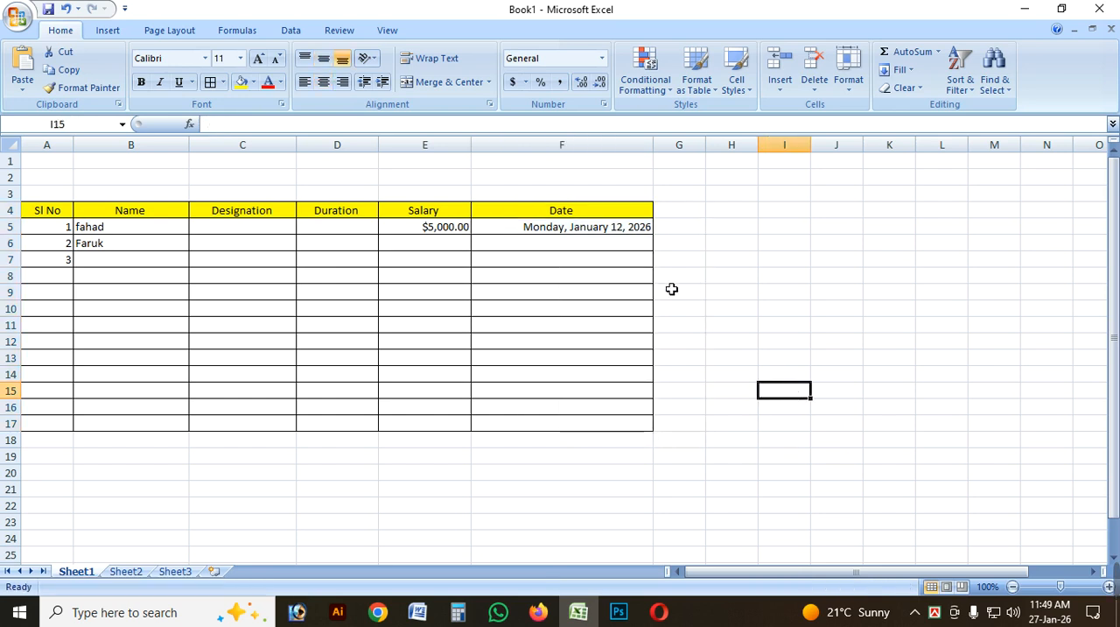
Fill the Date column F4:F17 across into column G and widen column G to fit its contents.
drag(512, 213, 659, 438)
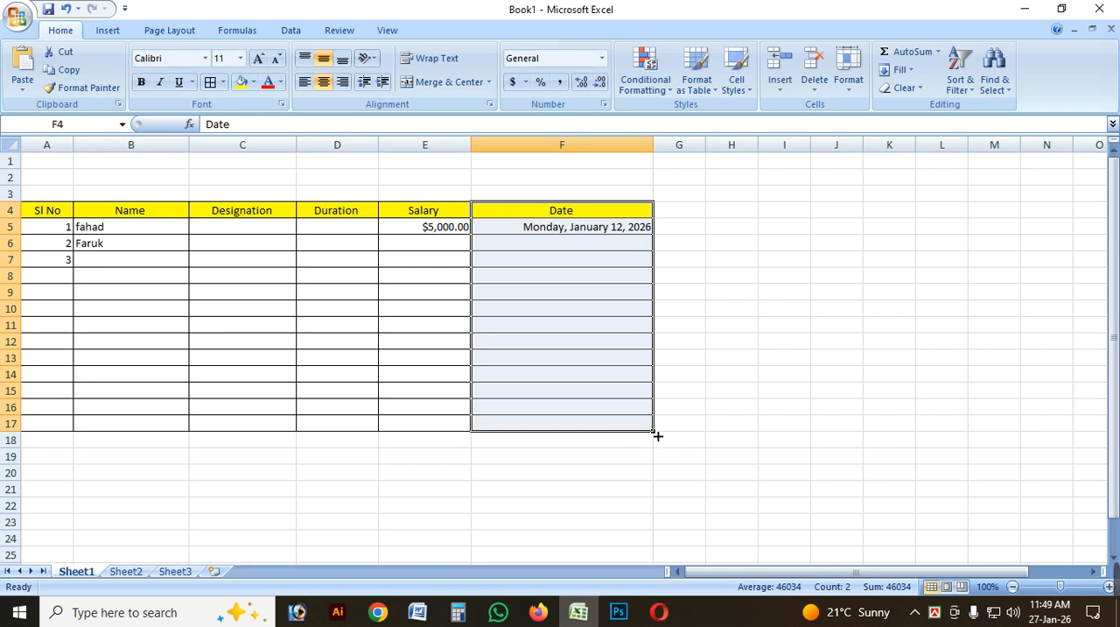
drag(656, 435, 707, 438)
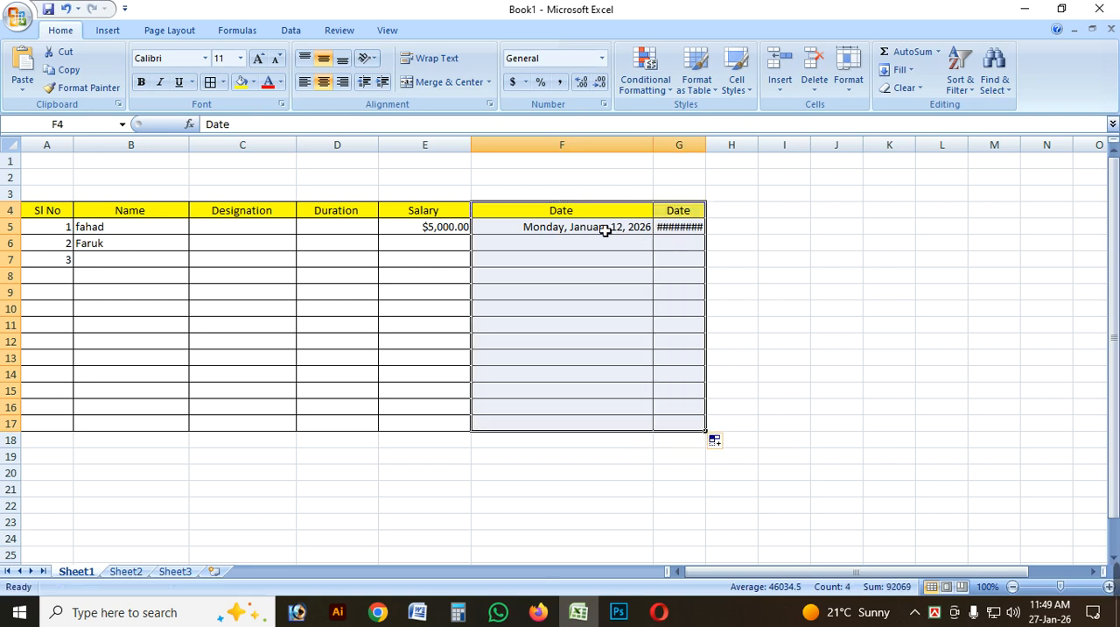
click(865, 308)
double_click(706, 144)
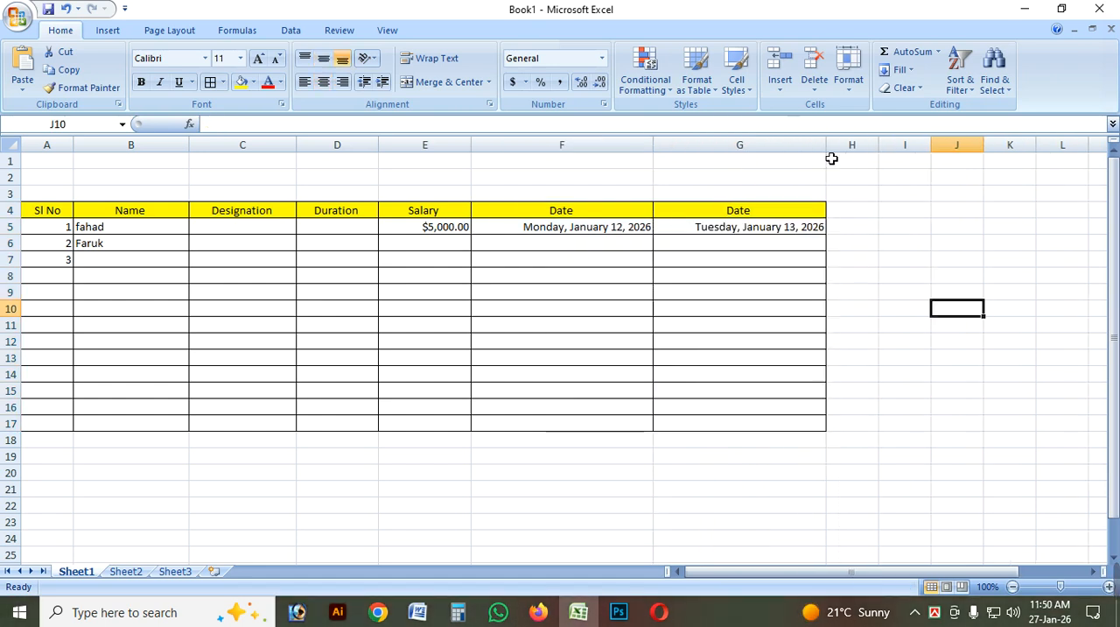
click(750, 215)
double_click(743, 210)
double_click(698, 214)
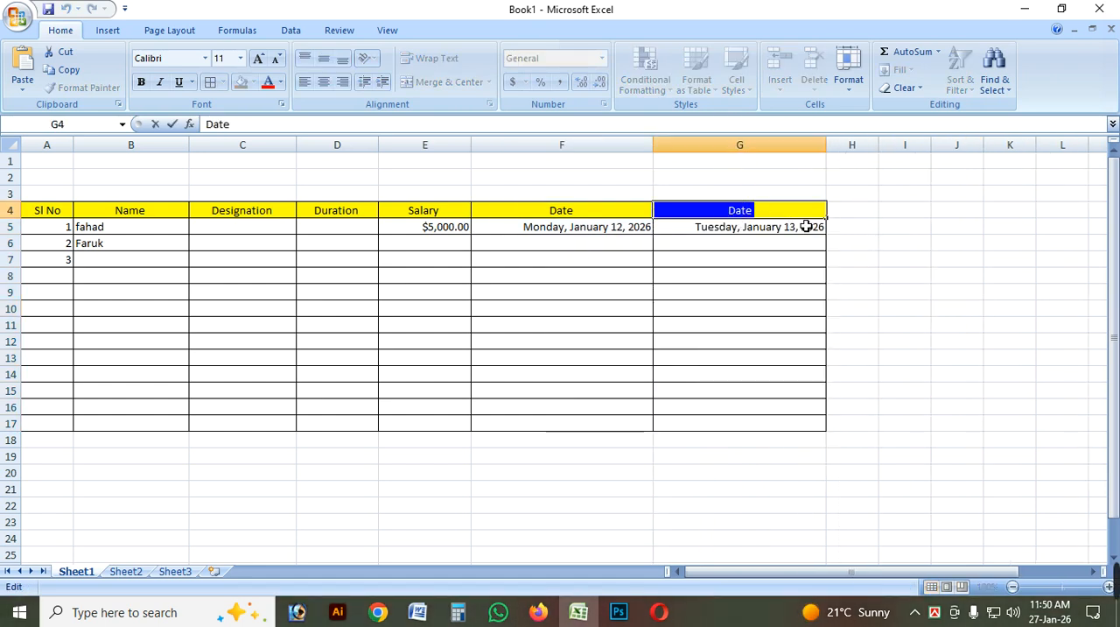
click(842, 356)
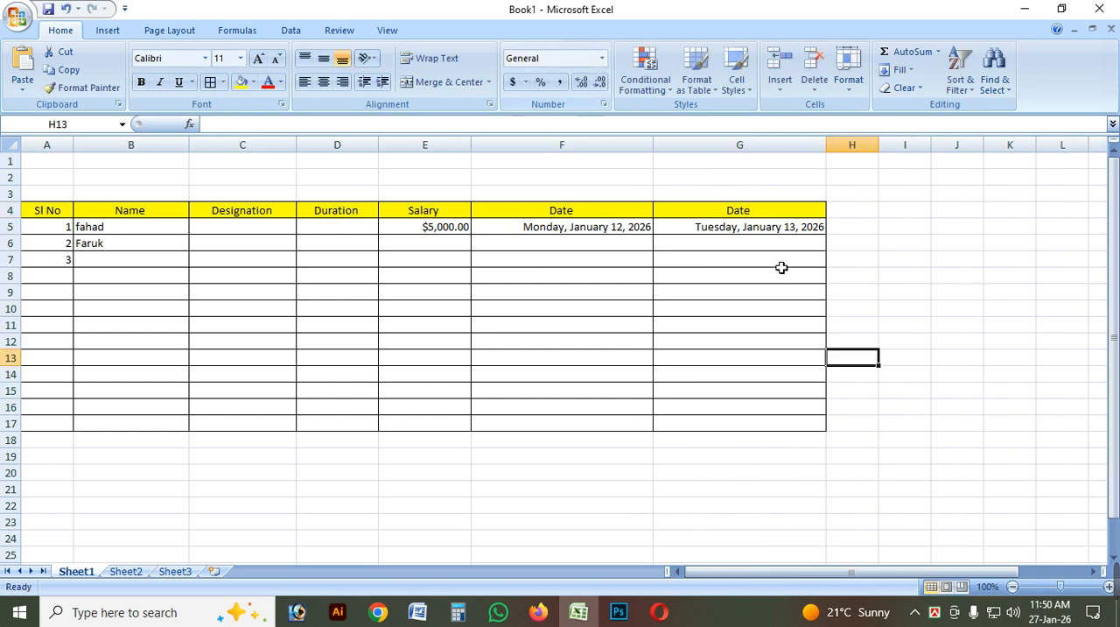
click(603, 59)
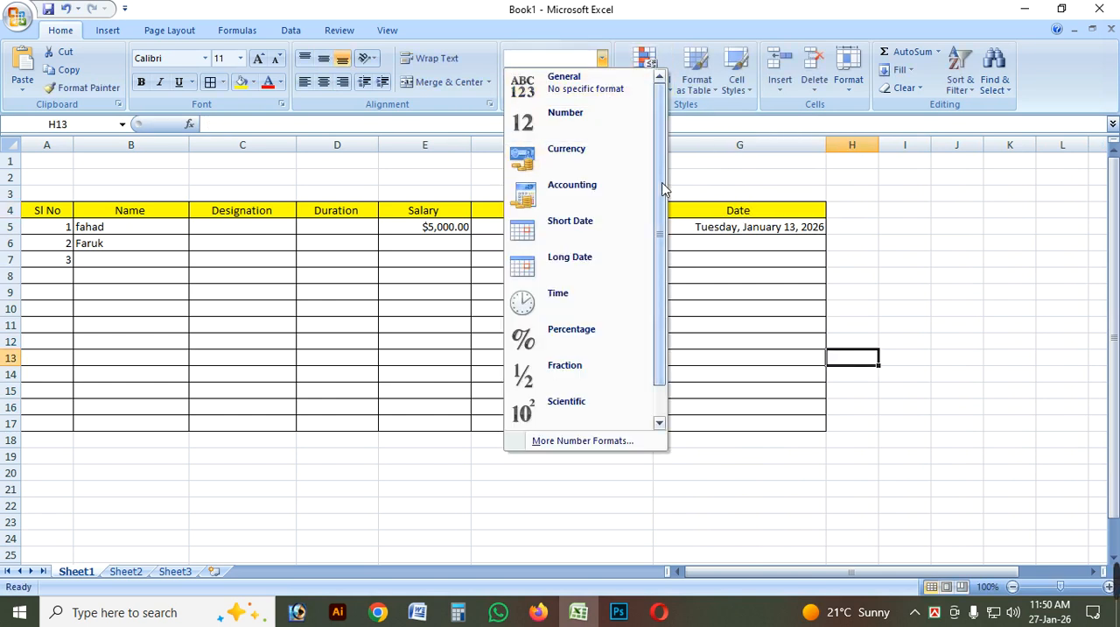
drag(662, 188, 667, 242)
Rename the column G header in G4 as Persent and clear the date from cell G5.
click(762, 213)
double_click(743, 211)
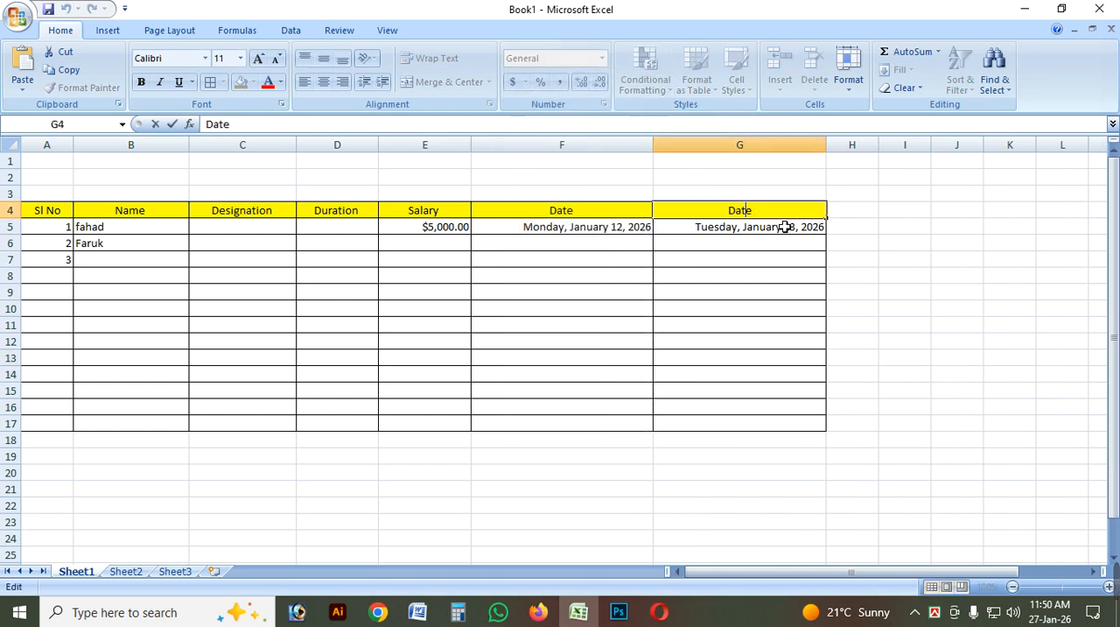
double_click(760, 212)
text(P)
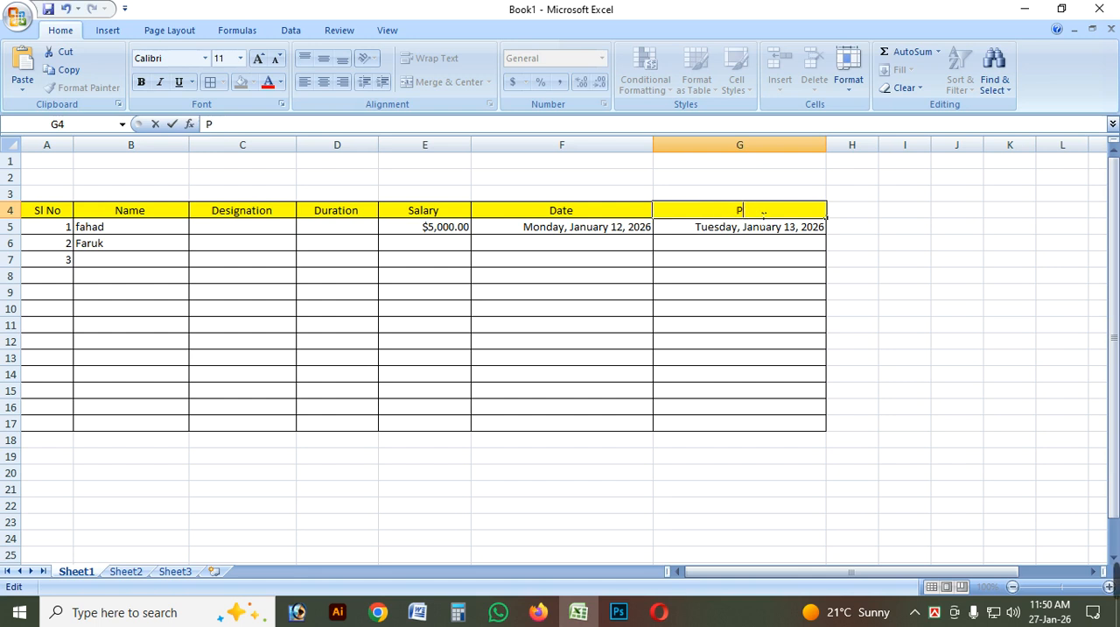
text(ersent)
click(809, 298)
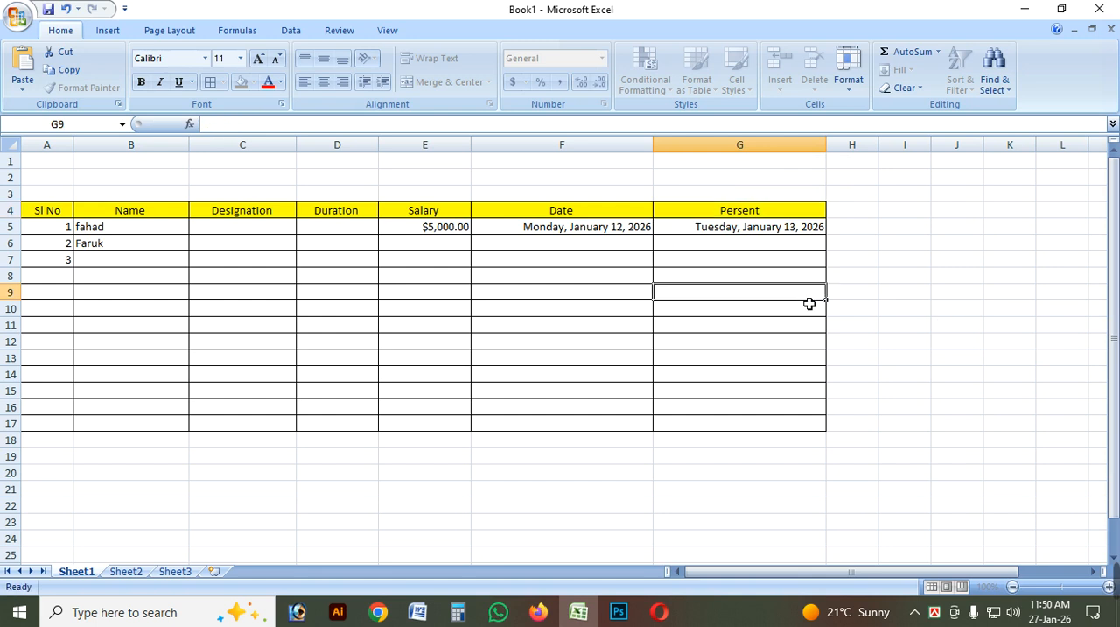
click(784, 230)
key(Delete)
click(790, 292)
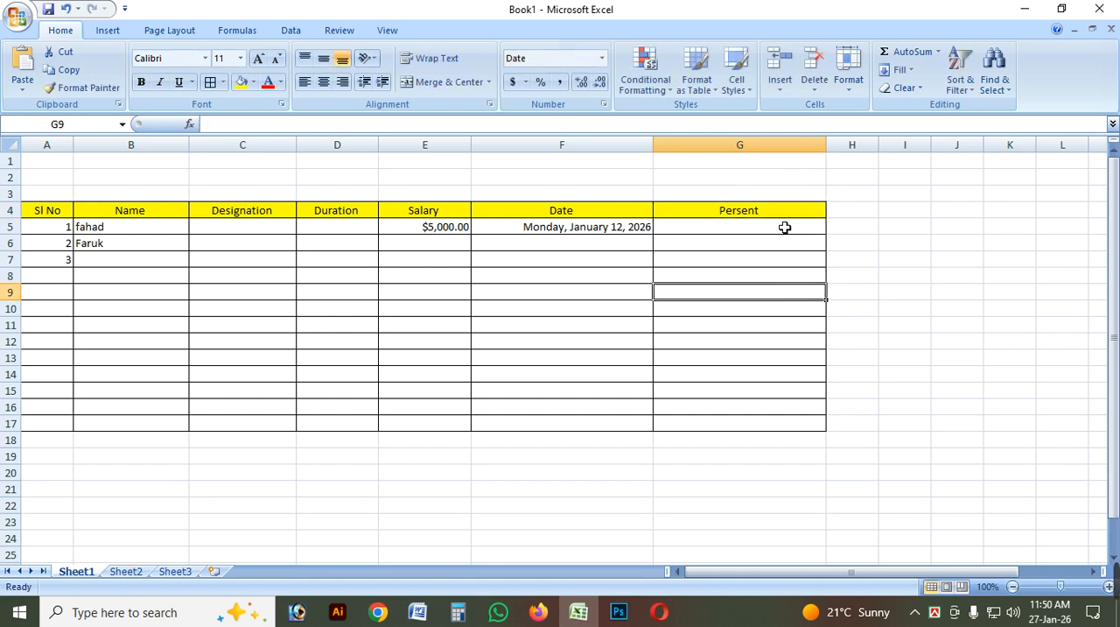
Narrow column G and apply the Percentage format to cells G5:G17.
drag(782, 227, 785, 436)
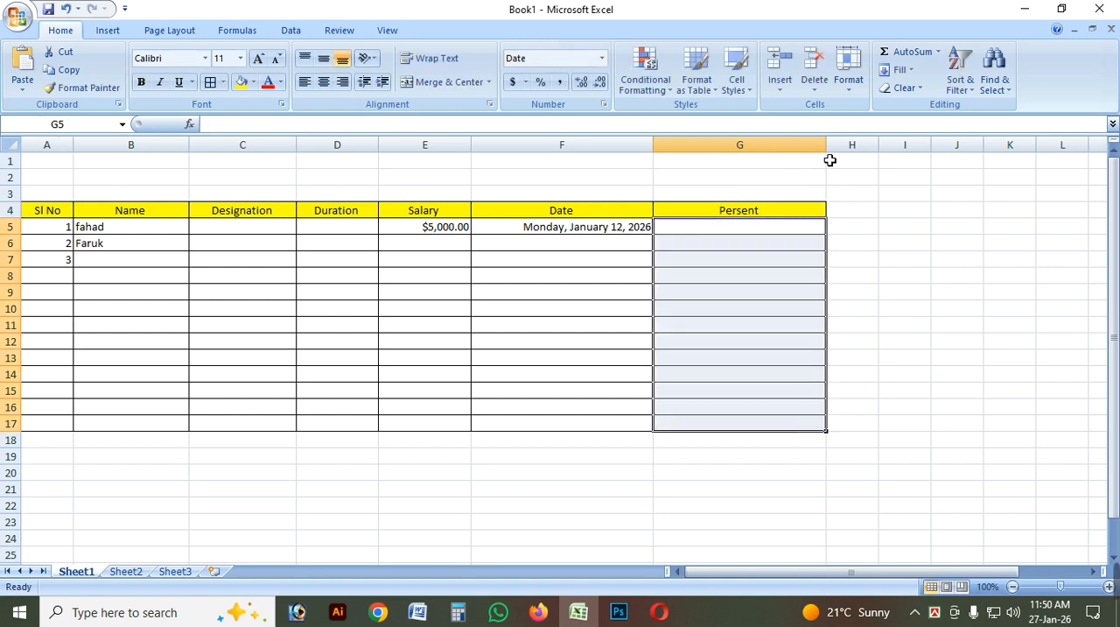
drag(826, 149, 771, 167)
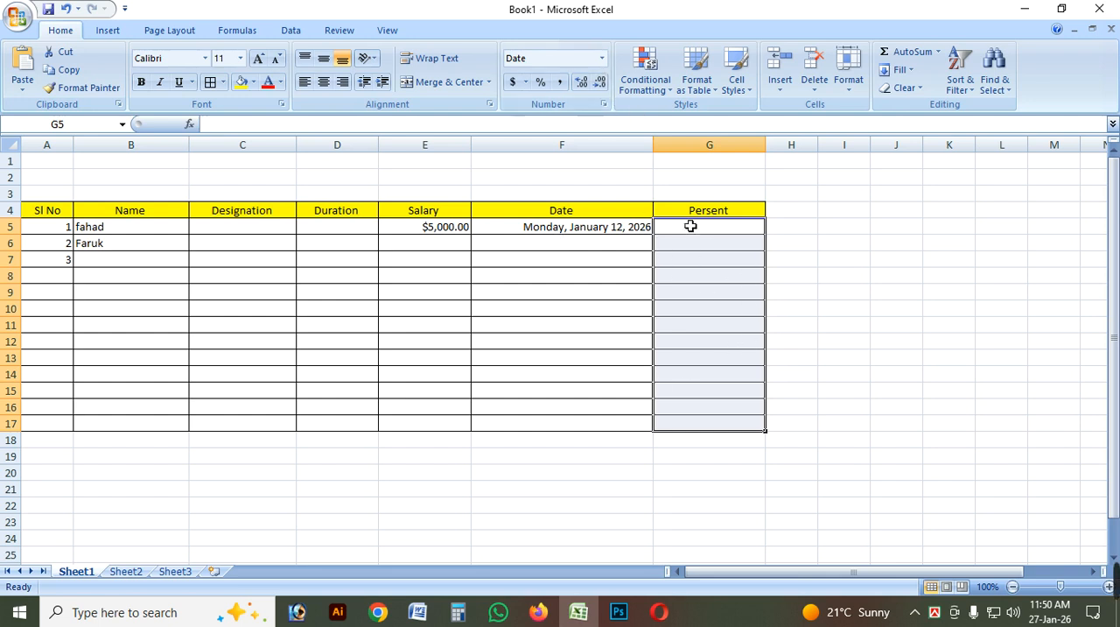
click(602, 58)
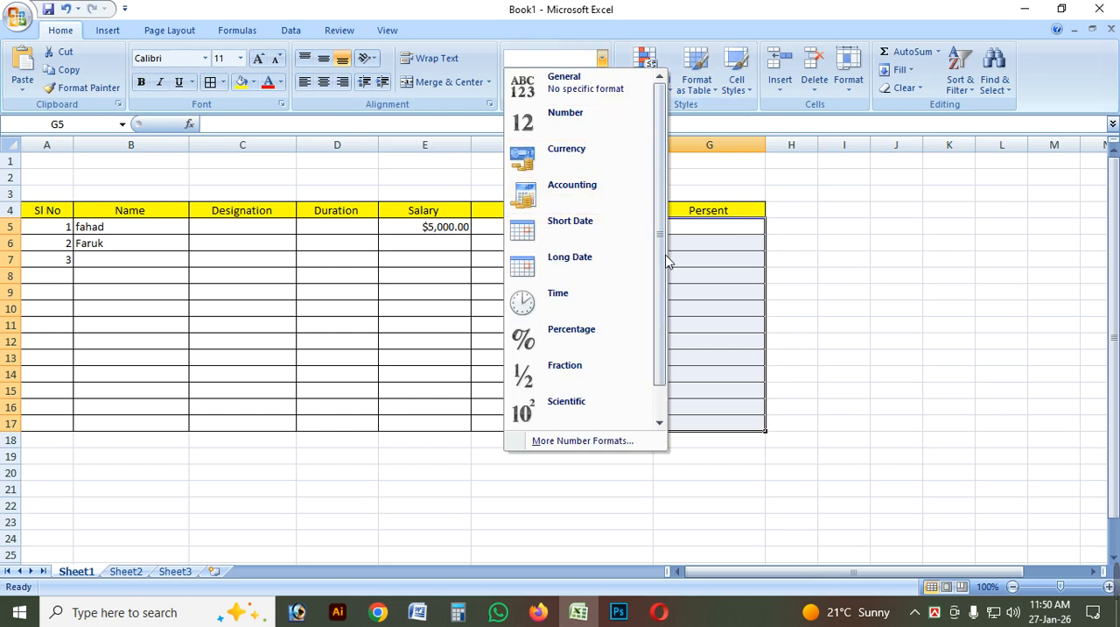
scroll(604, 228, down, 1)
click(565, 306)
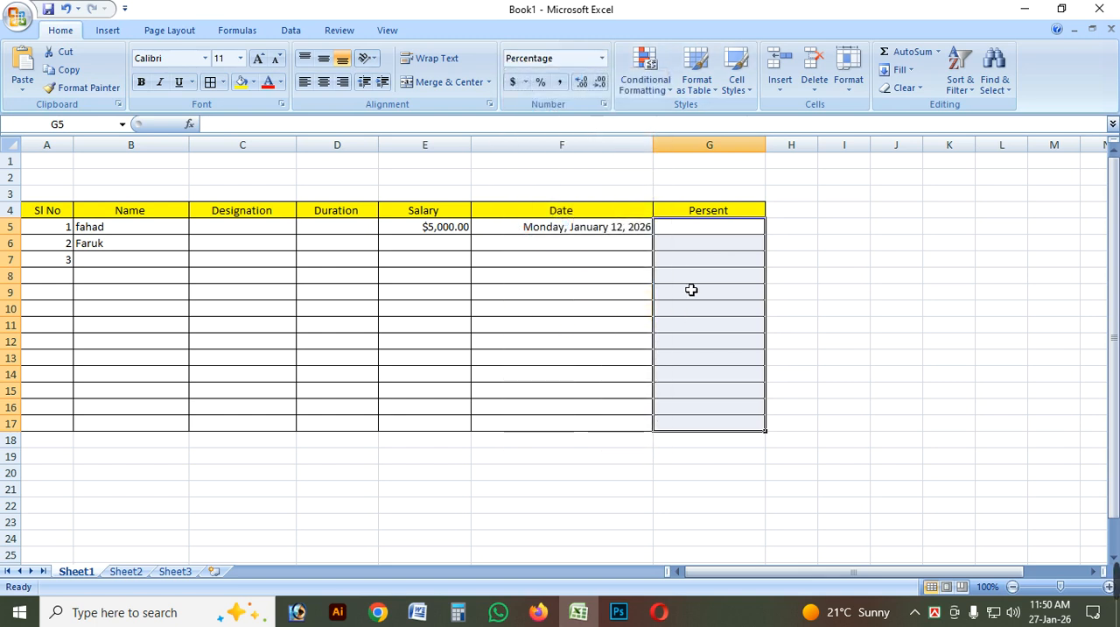
Enter 1% in cell G5 and 2% in cell G6 of the Persent column.
click(702, 265)
click(720, 232)
text(1)
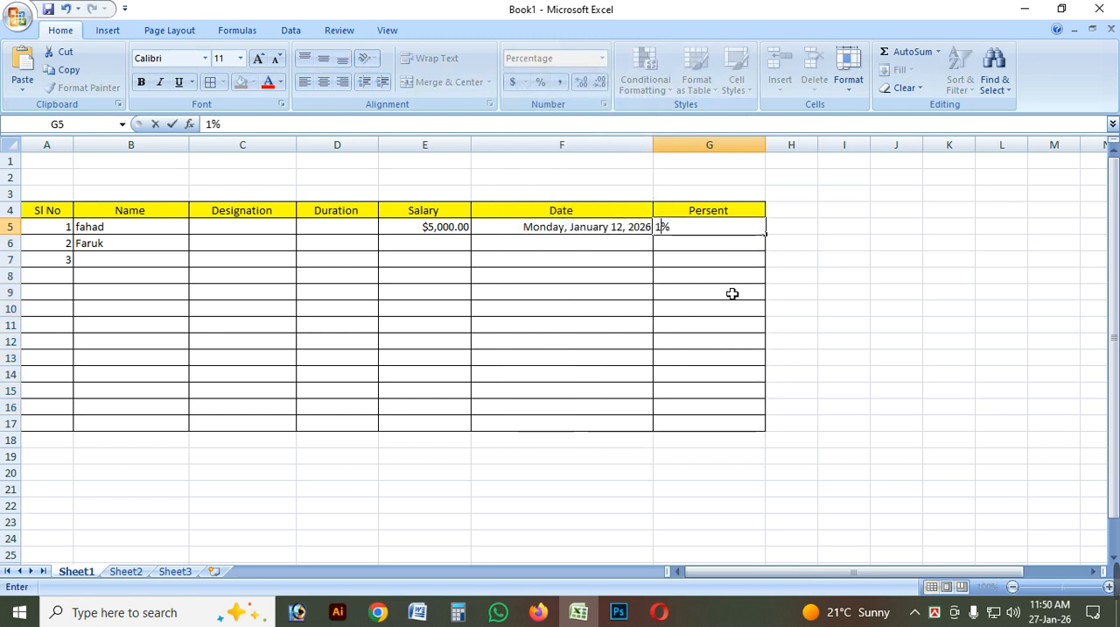
click(730, 292)
click(714, 246)
text(2)
click(700, 307)
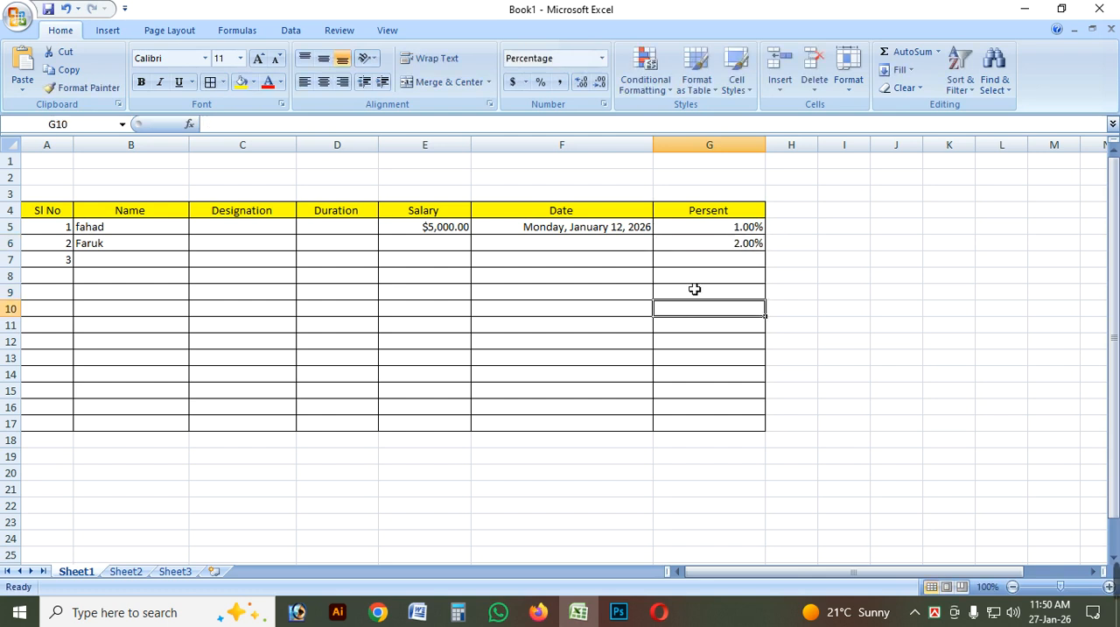
Enter 3% in cell G7, 4% in G8 and 3% in G10 of the Persent column.
click(707, 267)
text(3)
click(713, 282)
text(4)
click(721, 312)
text(3)
click(730, 295)
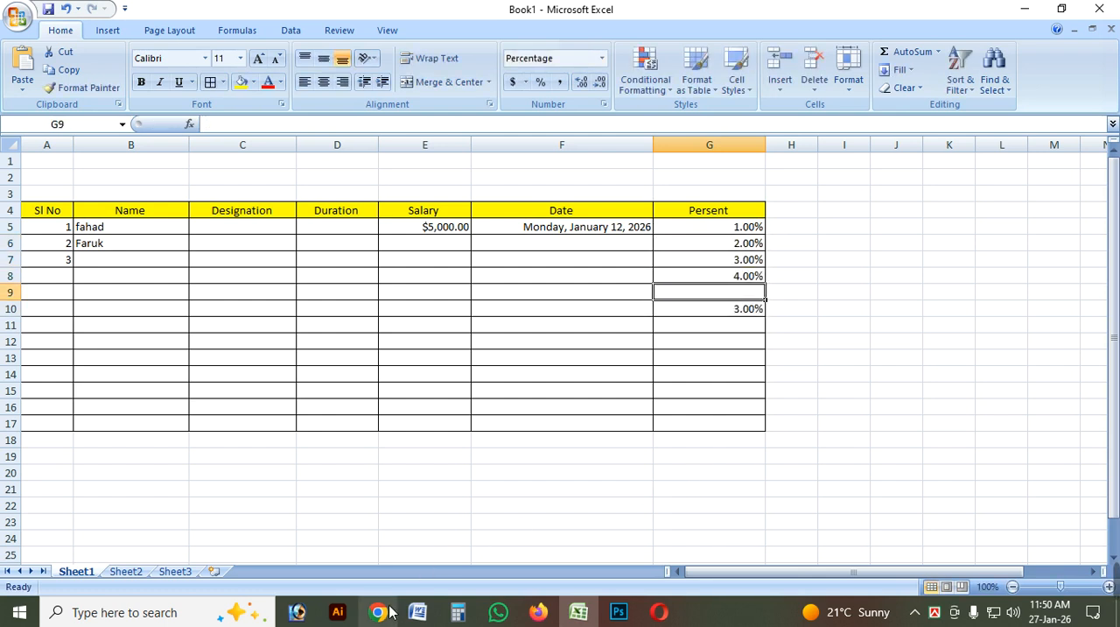
Enter 1% in the General-formatted cell J13 outside the table.
mouse_move(388, 612)
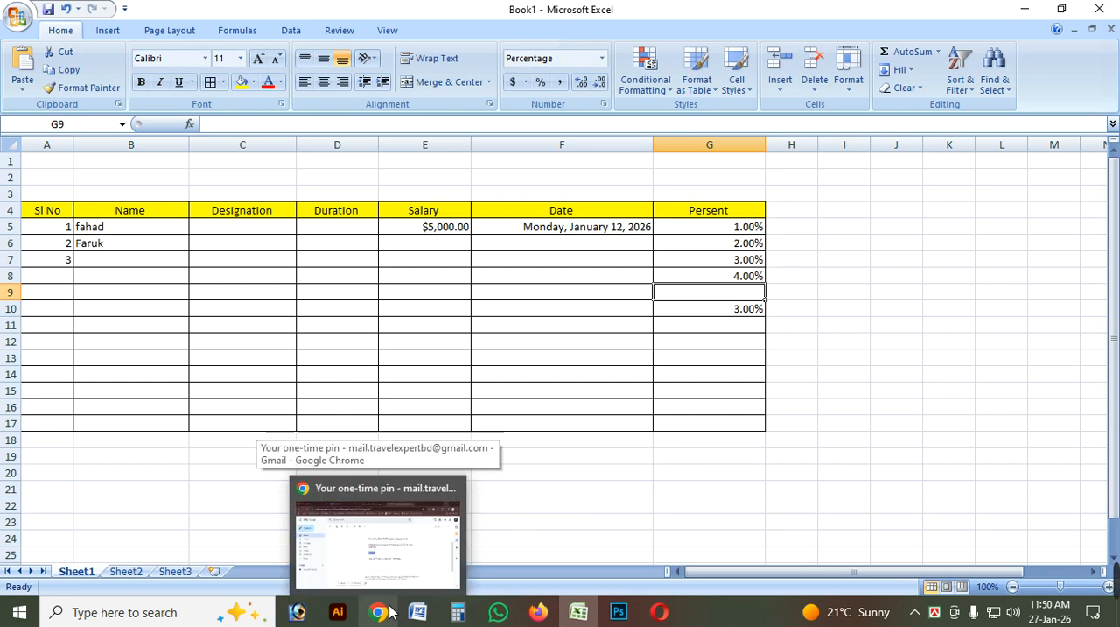
click(908, 362)
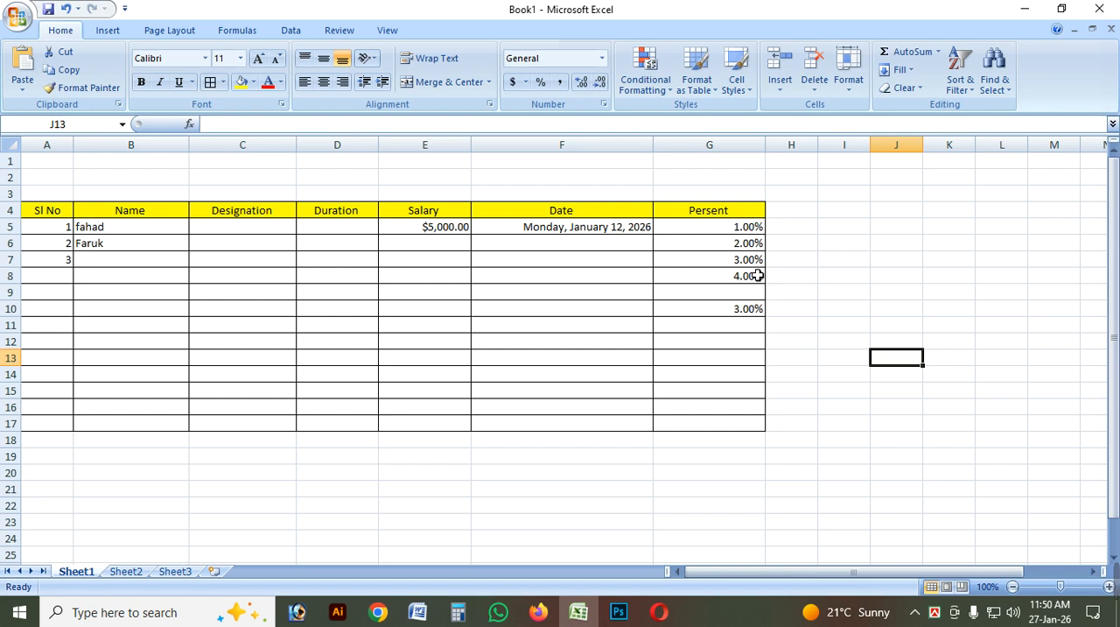
text(%)
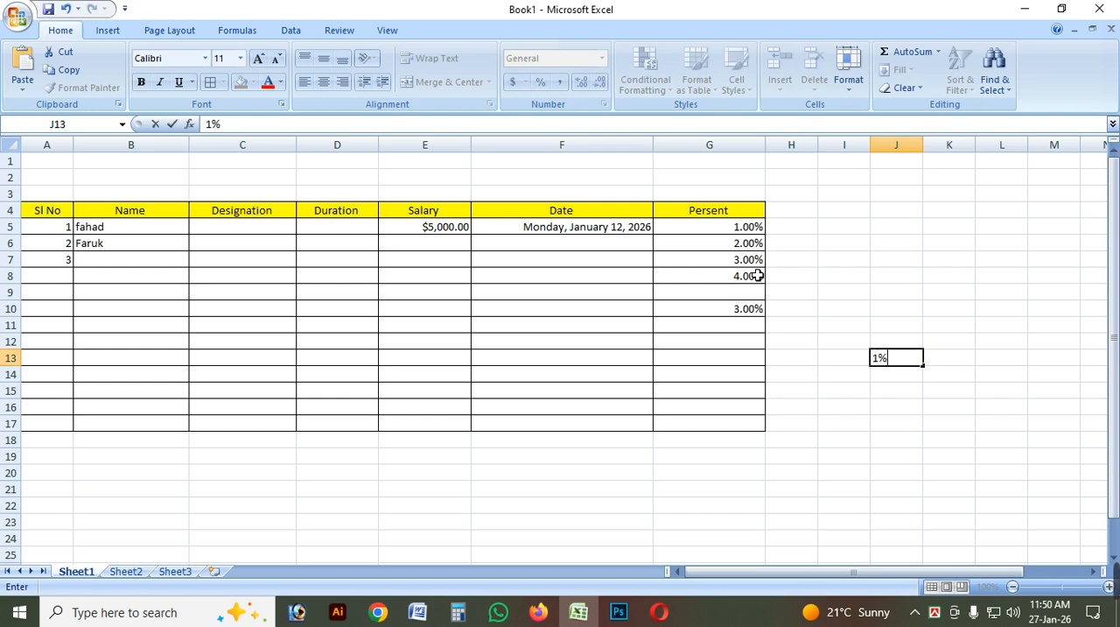
key(Return)
click(899, 361)
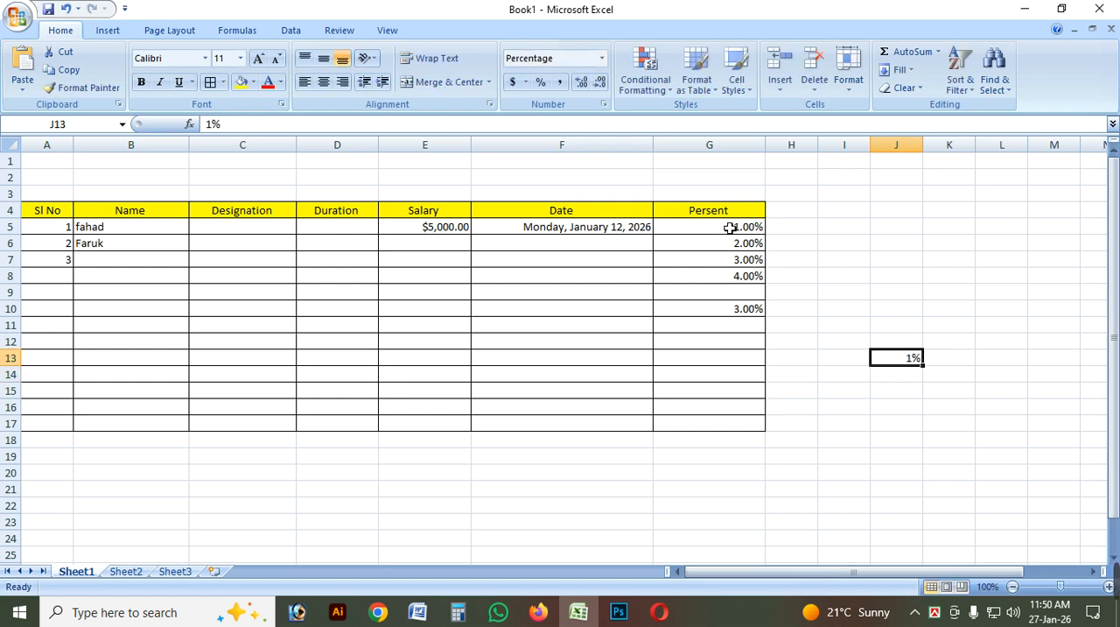
Reduce the percentages in cells G5:G17 to zero decimal places.
click(736, 214)
click(751, 241)
click(750, 229)
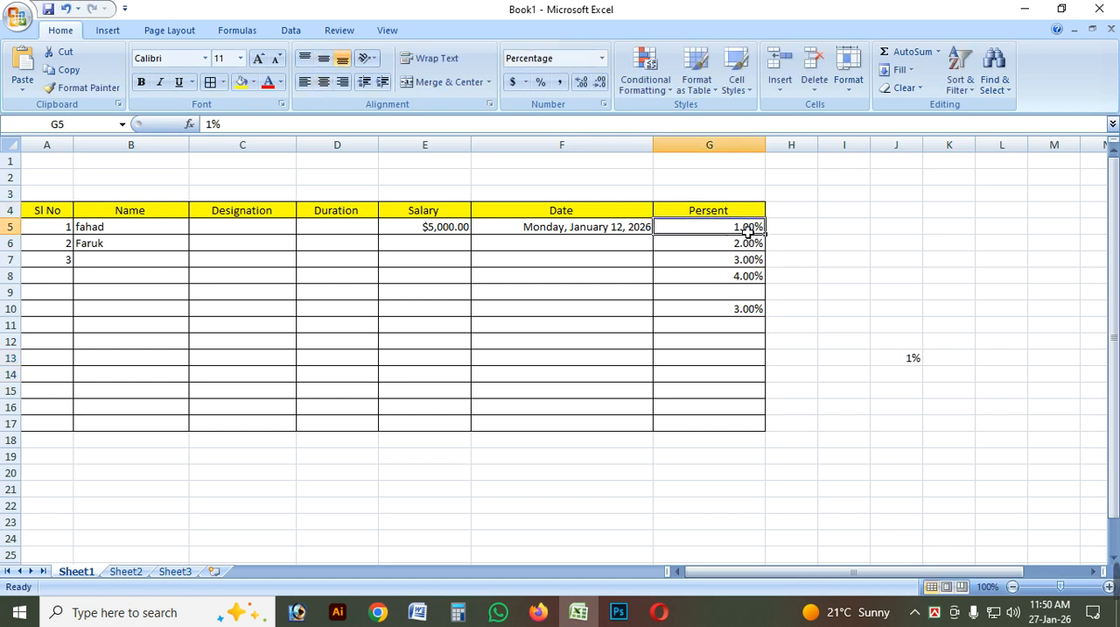
drag(750, 230, 742, 430)
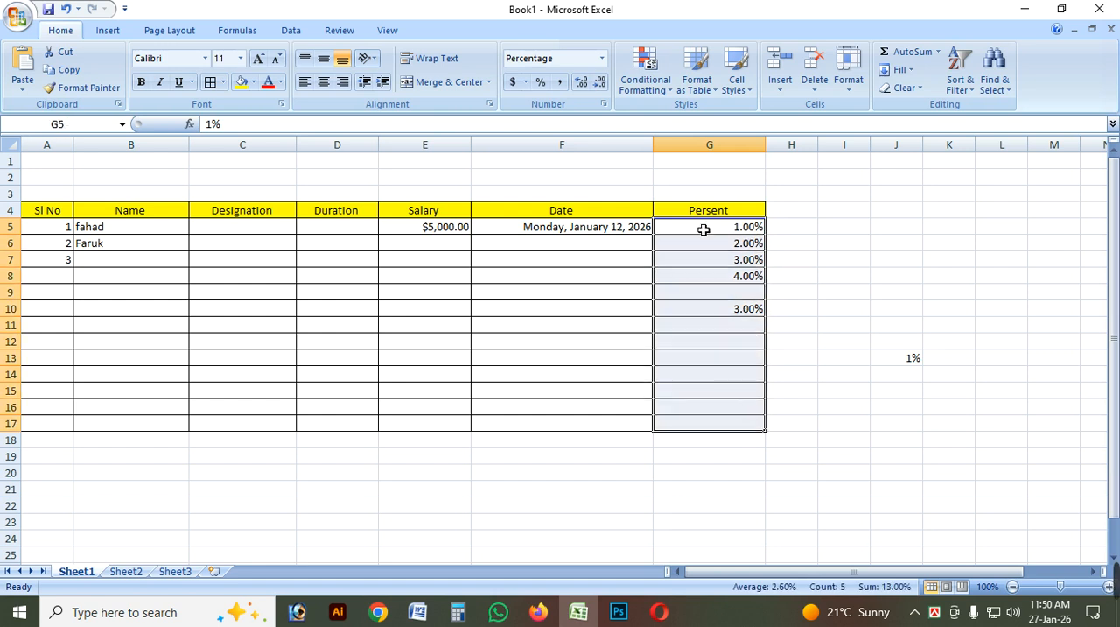
click(600, 85)
click(601, 85)
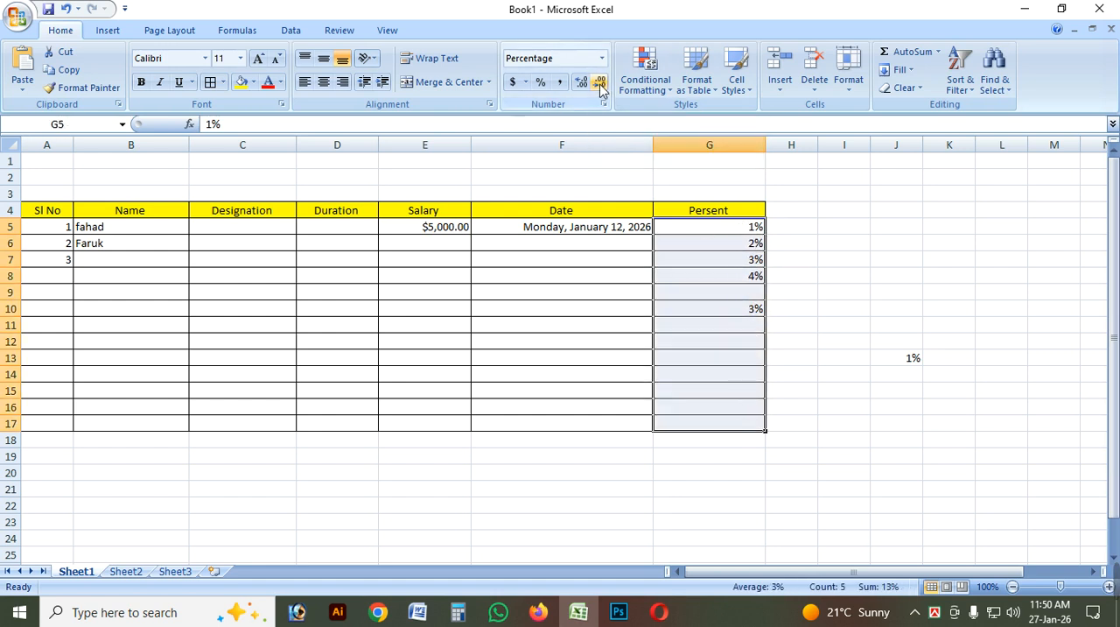
Increase the decimal places of the percentages in cells G5:G17 to about seven.
click(582, 84)
click(582, 84)
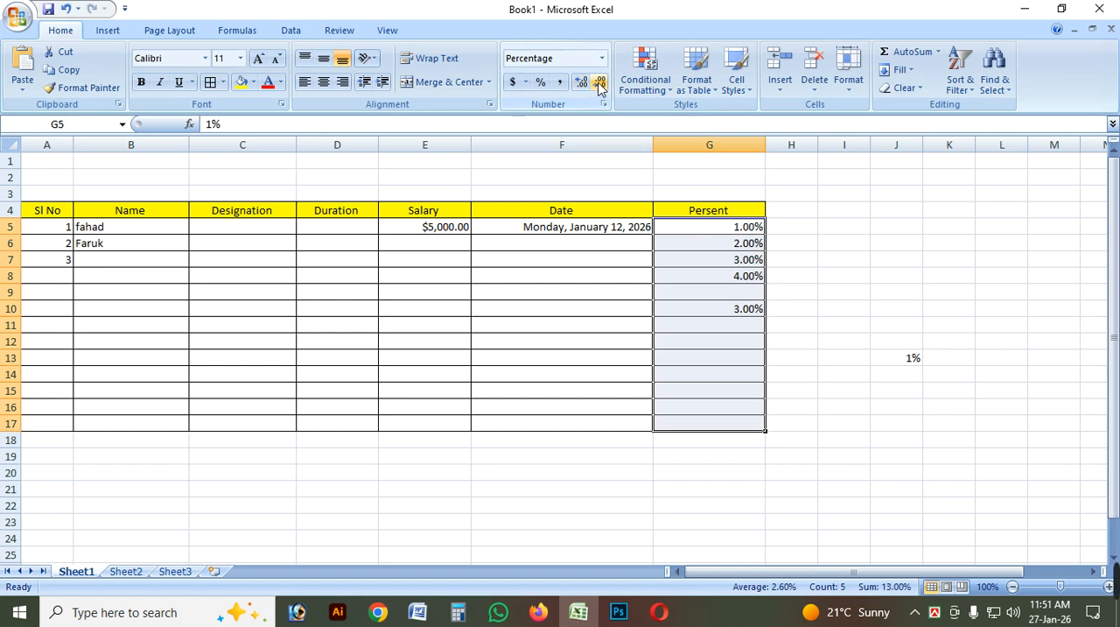
click(602, 85)
click(602, 85)
click(582, 84)
click(582, 84)
click(582, 84)
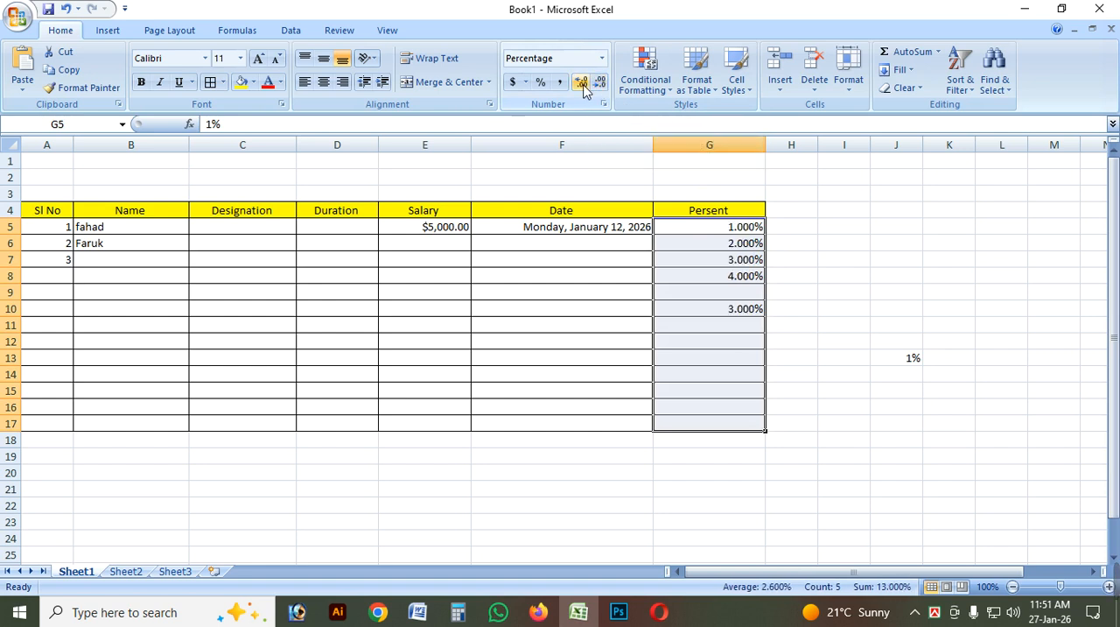
click(582, 84)
click(582, 84)
click(582, 84)
click(582, 84)
Bring the percentages in the Persent column back to whole numbers without decimals.
click(600, 85)
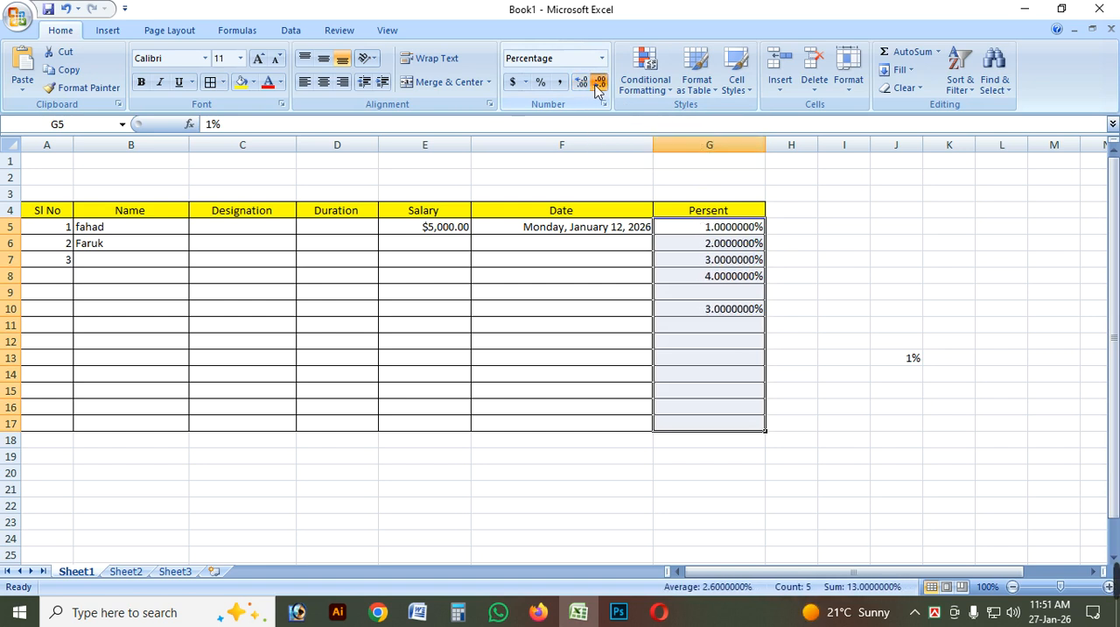
click(600, 85)
click(600, 85)
click(601, 85)
click(601, 85)
click(600, 85)
click(601, 85)
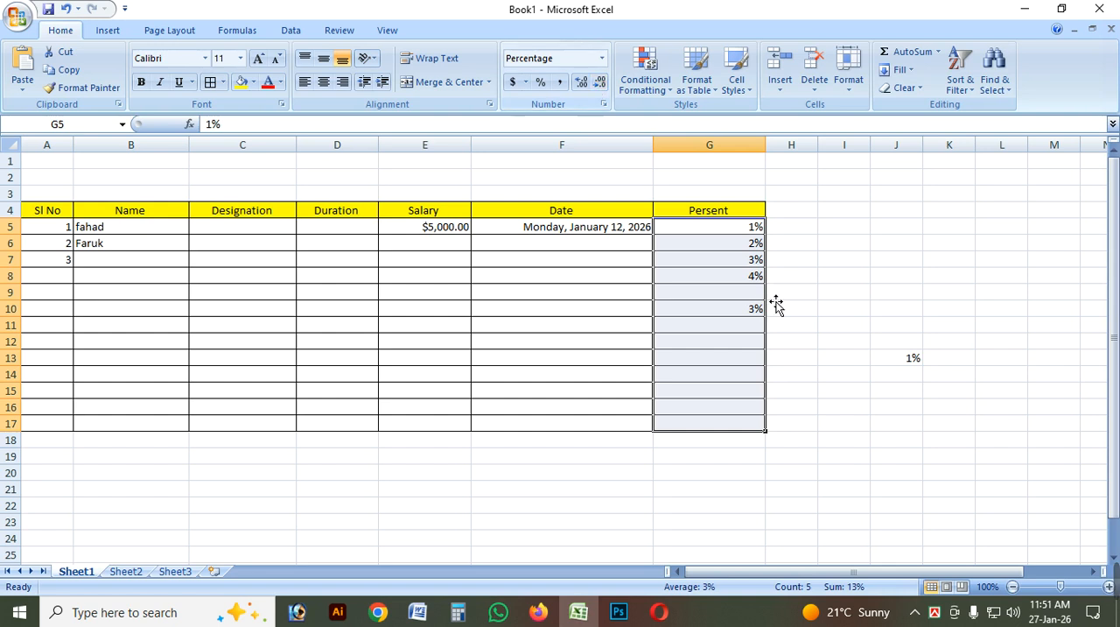
click(739, 291)
click(743, 263)
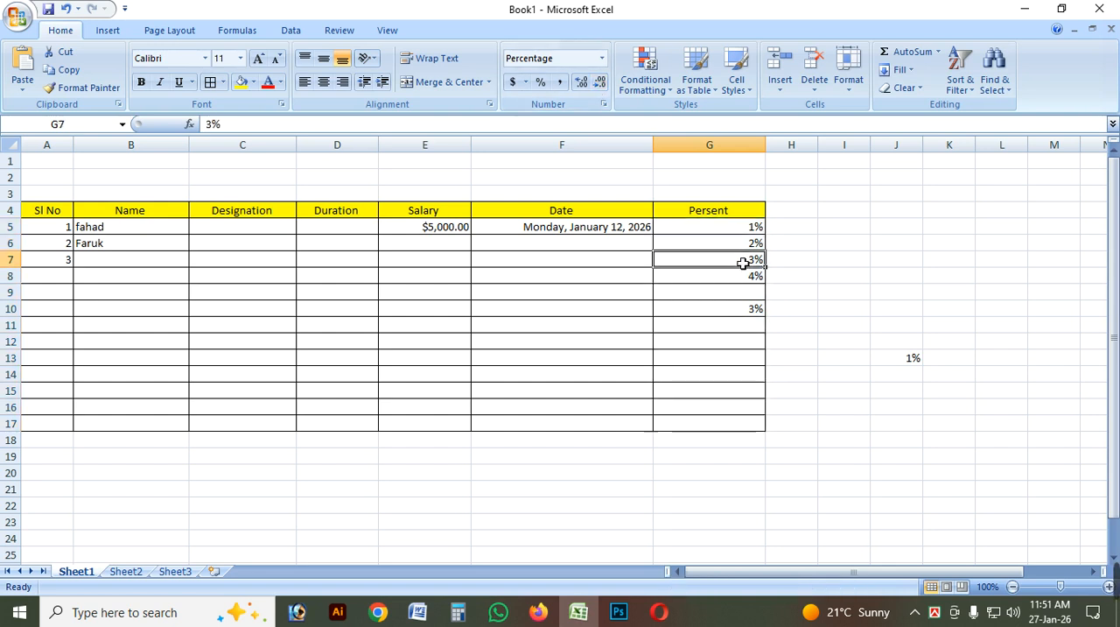
click(602, 58)
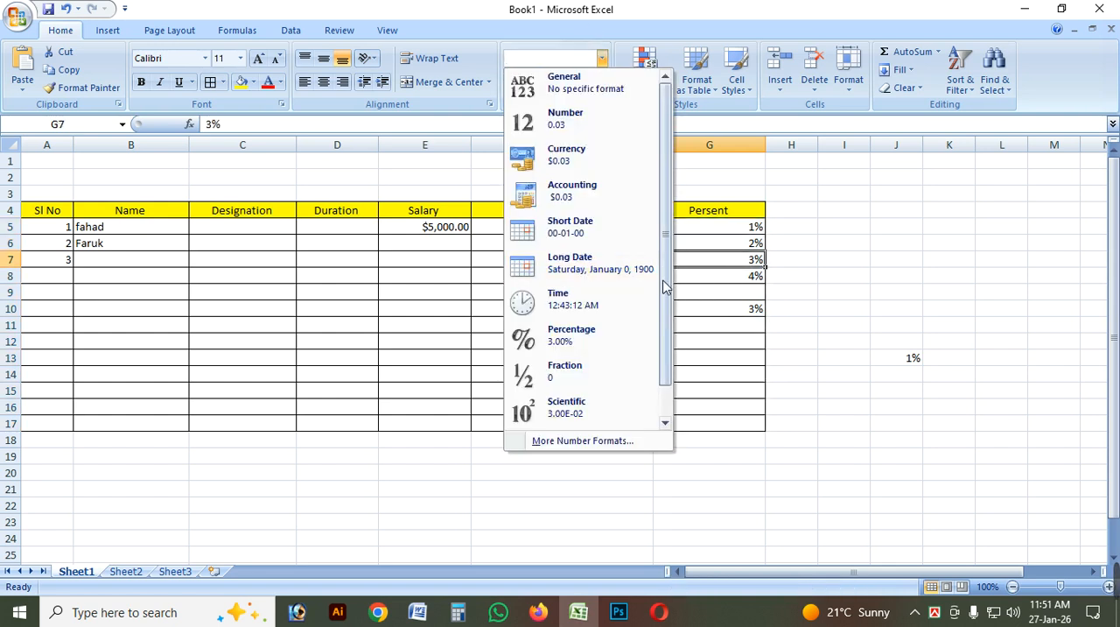
scroll(664, 287, down, 1)
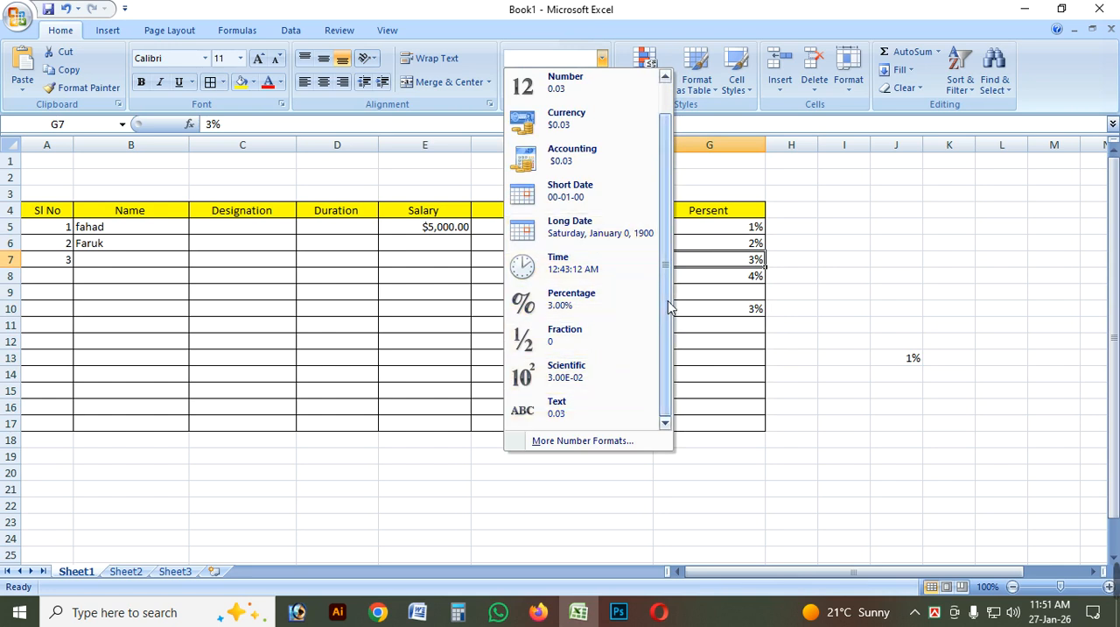
scroll(669, 306, up, 1)
click(598, 258)
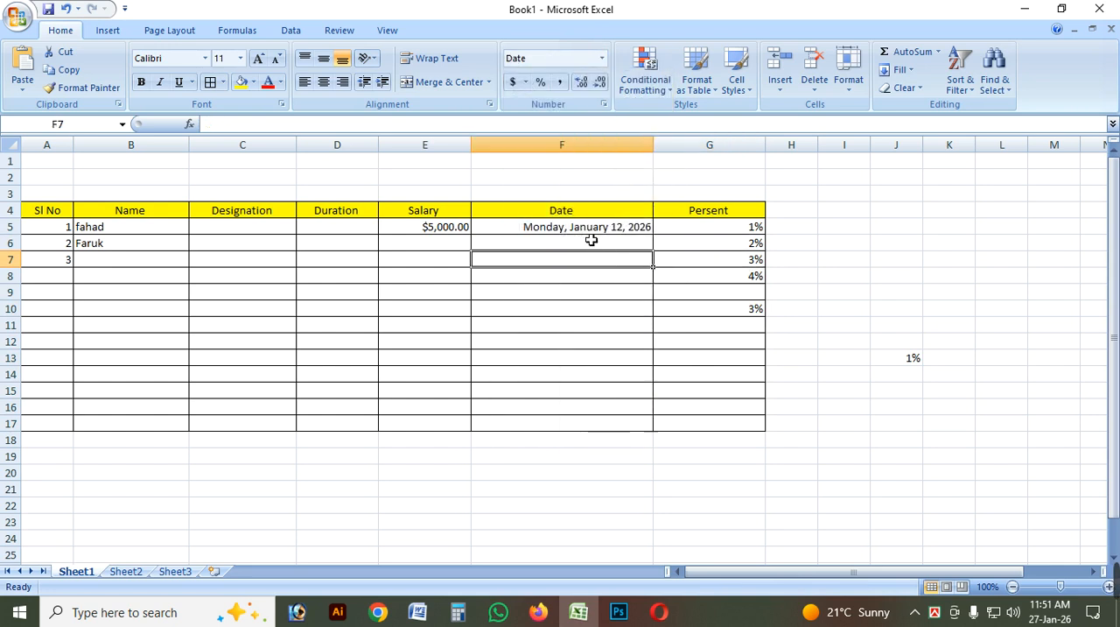
Open the detailed number format settings for the salary cells E5:E17 and set the Currency decimal places to 0.
drag(430, 230, 442, 431)
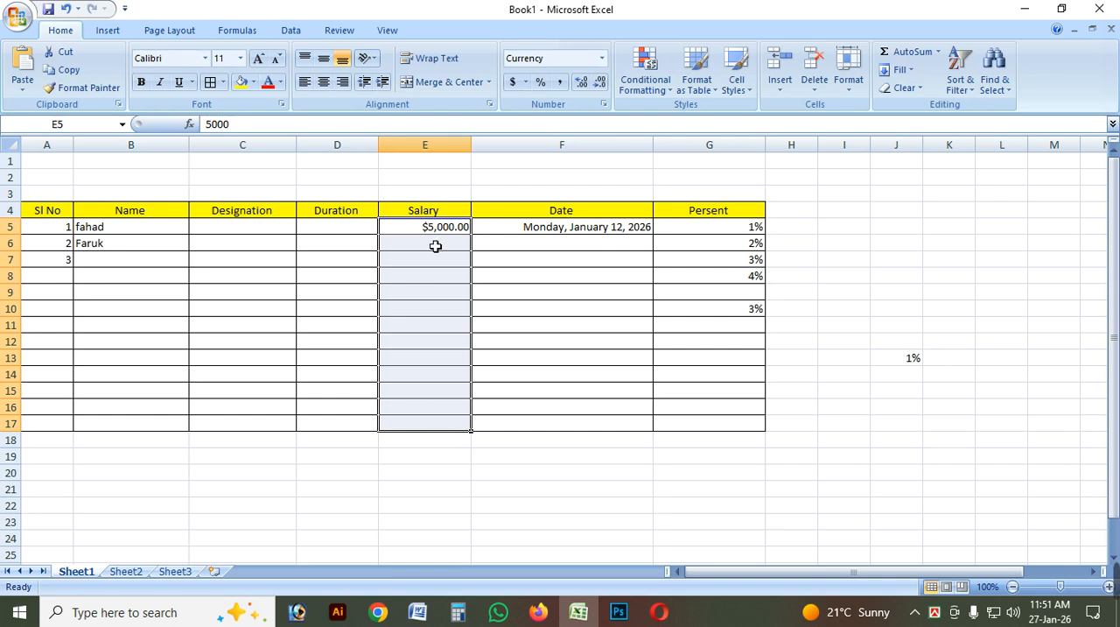
click(602, 58)
scroll(682, 254, down, 1)
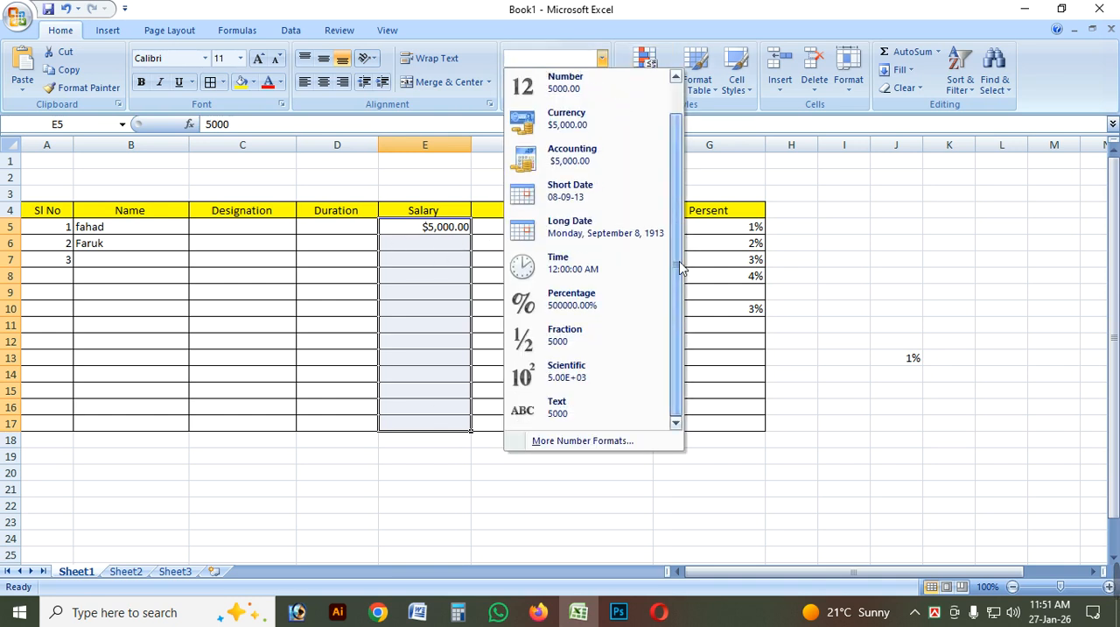
click(602, 447)
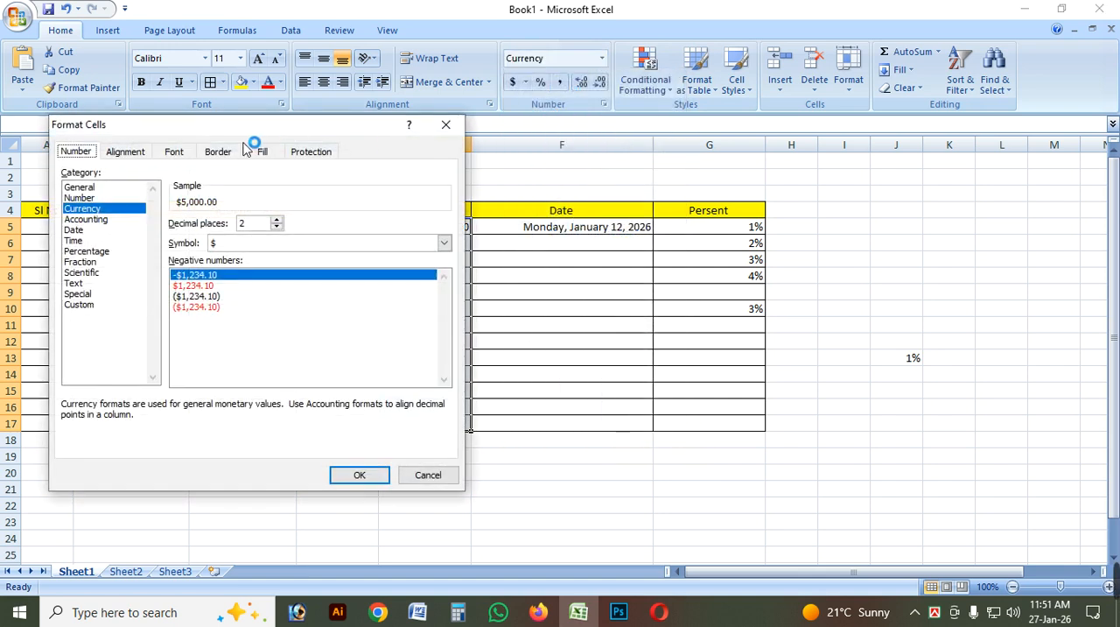
drag(237, 137, 447, 142)
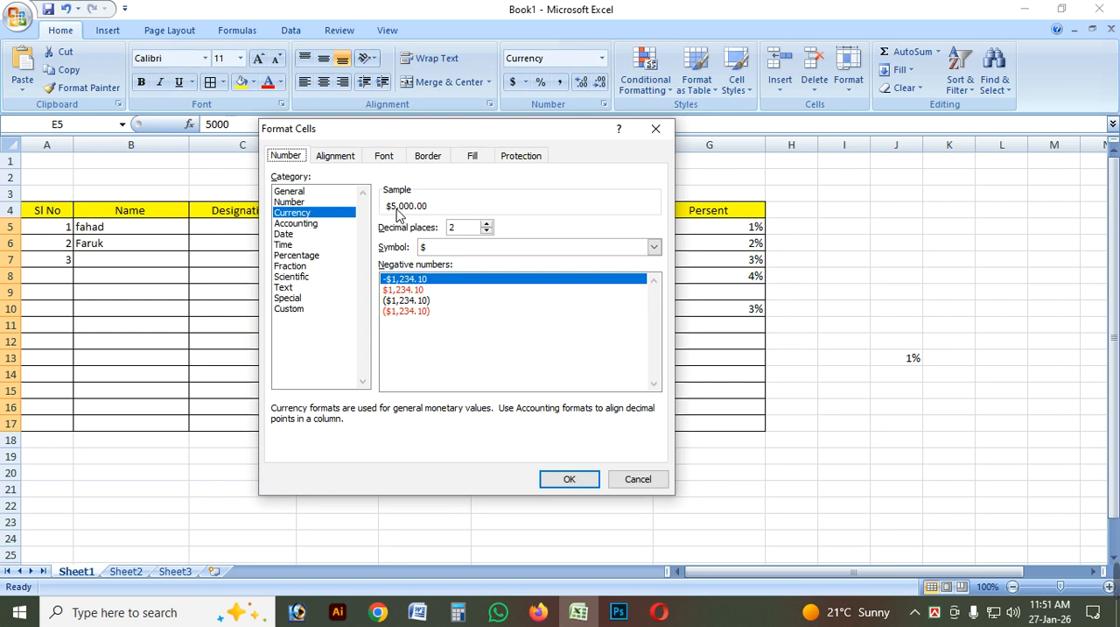
double_click(461, 229)
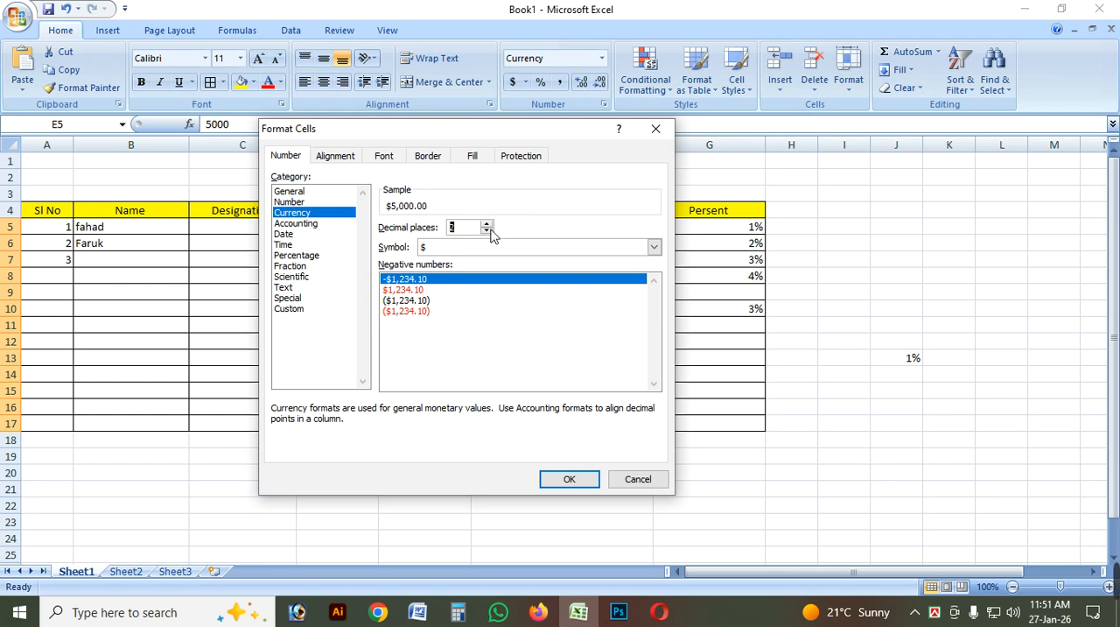
click(486, 232)
click(486, 232)
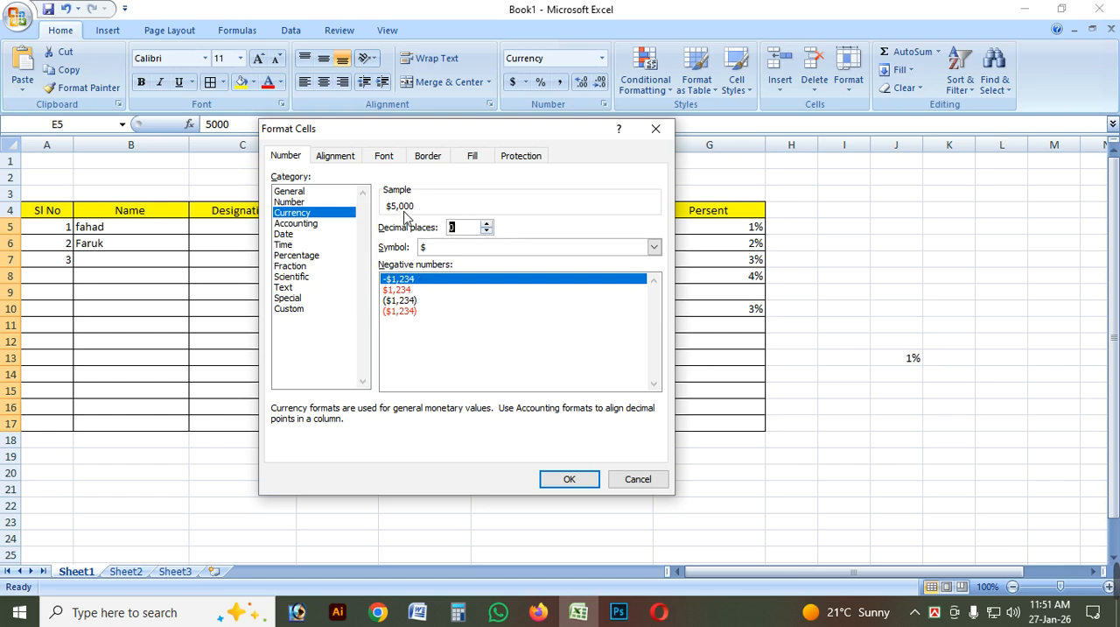
Preview the salary Currency format with 5 decimal places and return the setting to 0.
click(487, 224)
click(487, 224)
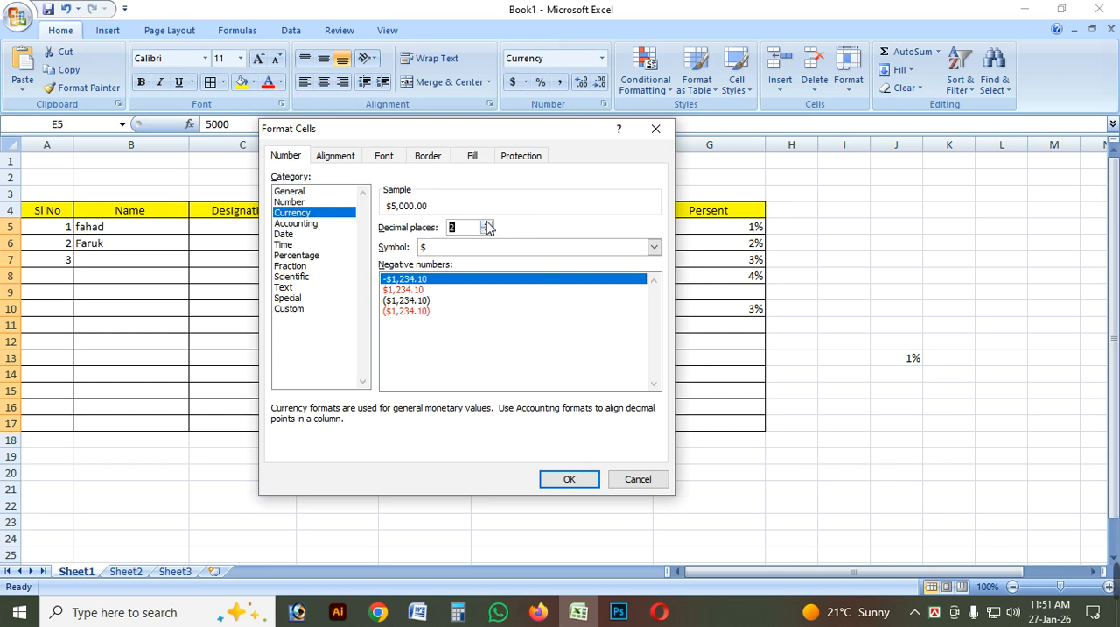
click(487, 224)
click(487, 224)
click(487, 224)
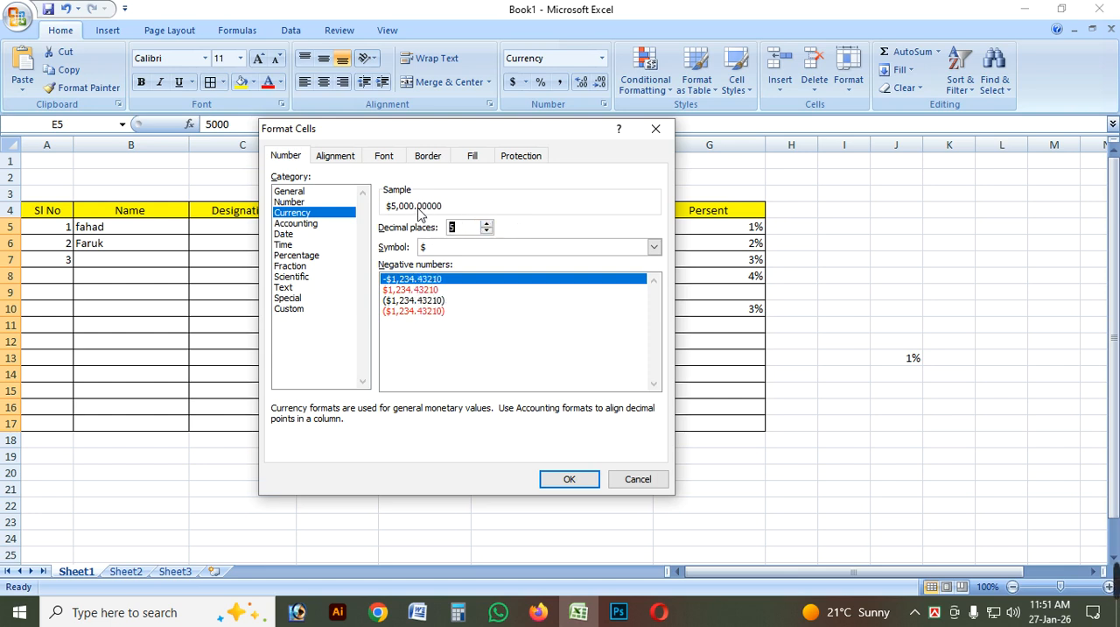
click(488, 233)
click(487, 232)
click(488, 233)
click(488, 233)
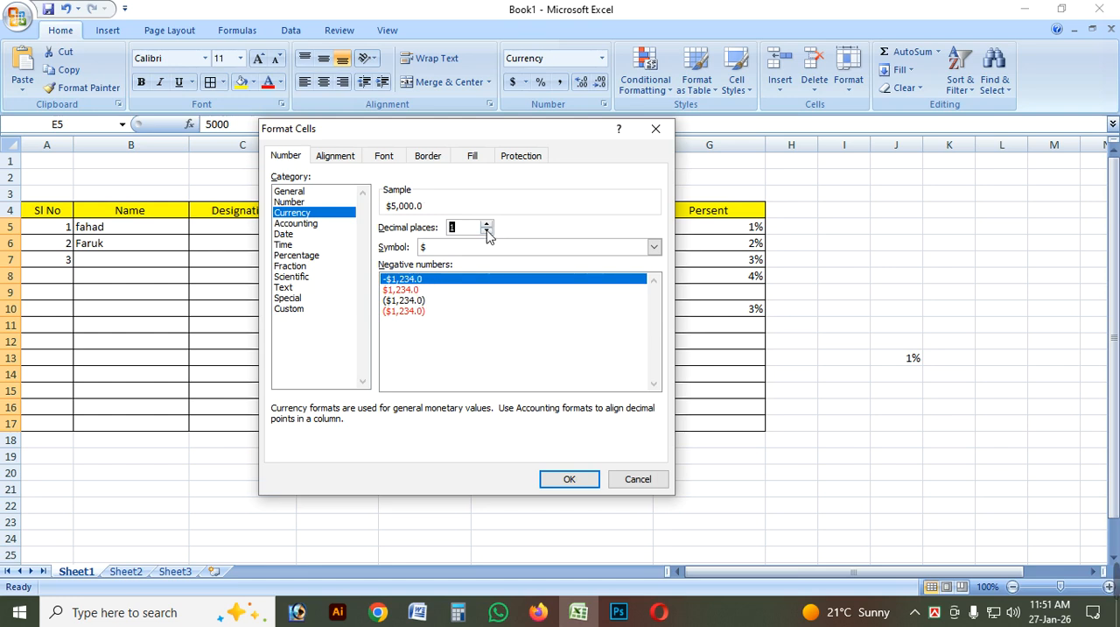
click(487, 233)
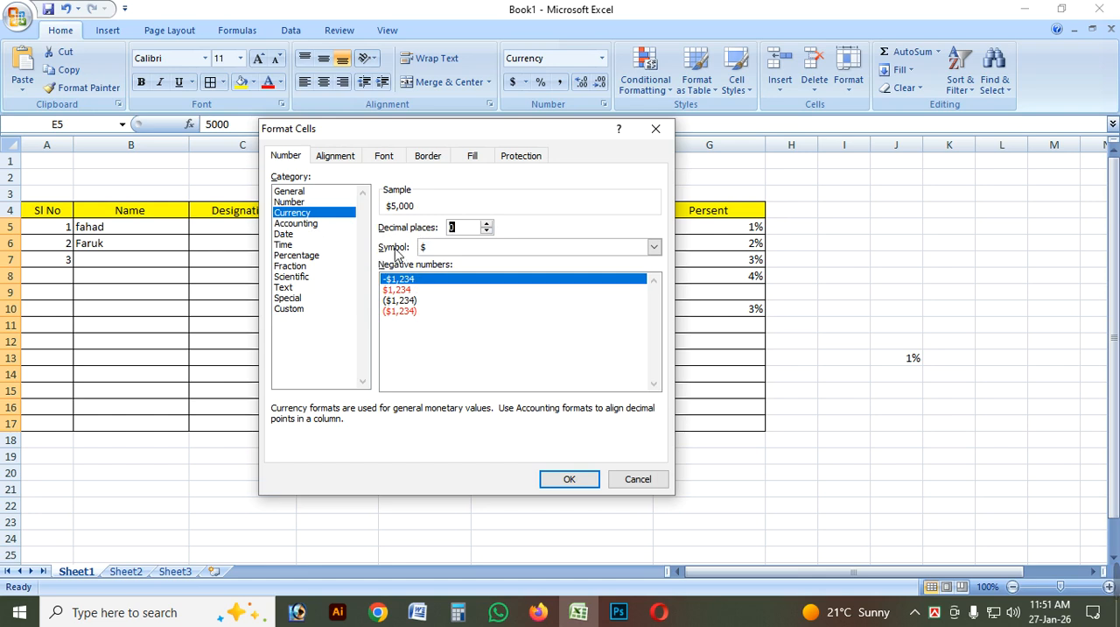
Choose Bangla (Bangladesh) as the currency symbol for the salary cells E5:E17 and apply the format.
drag(417, 133, 359, 131)
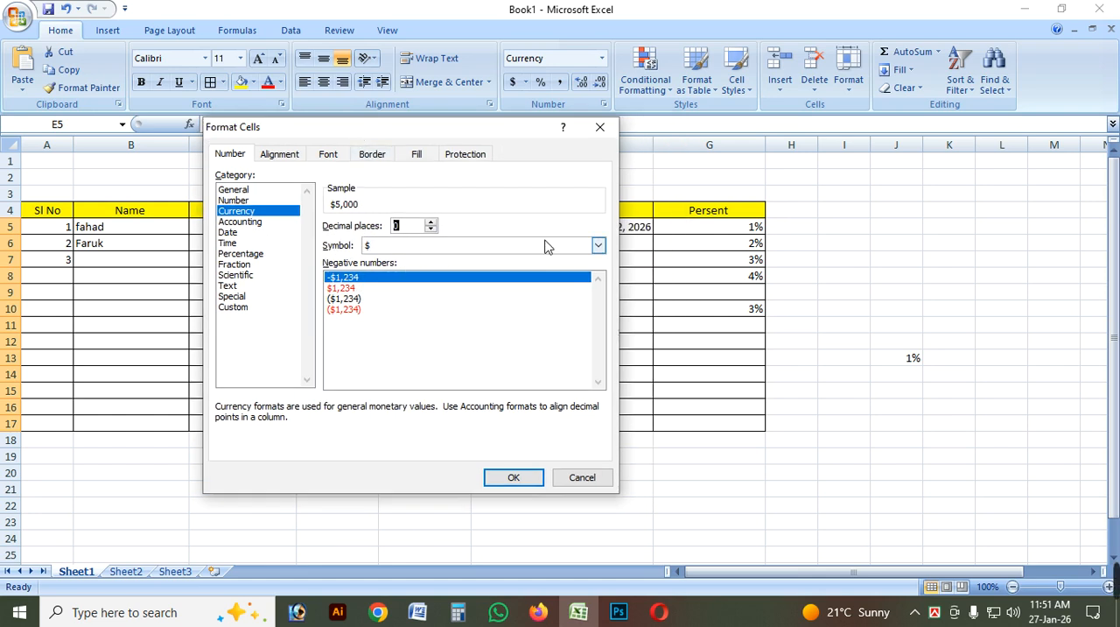
click(598, 245)
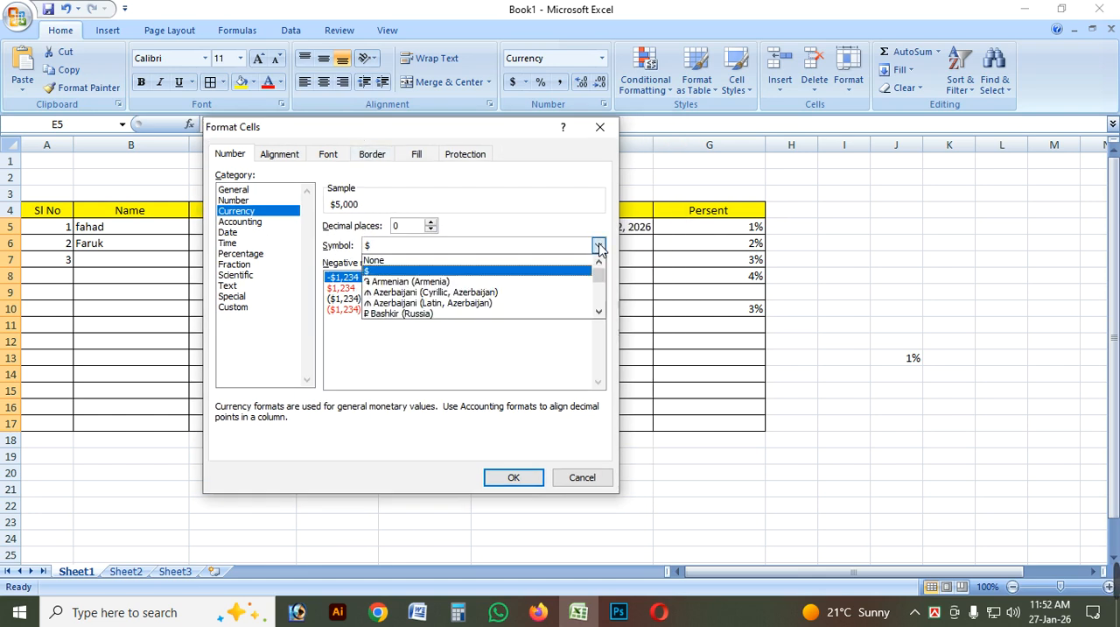
click(600, 312)
click(601, 312)
click(600, 312)
click(600, 313)
click(600, 312)
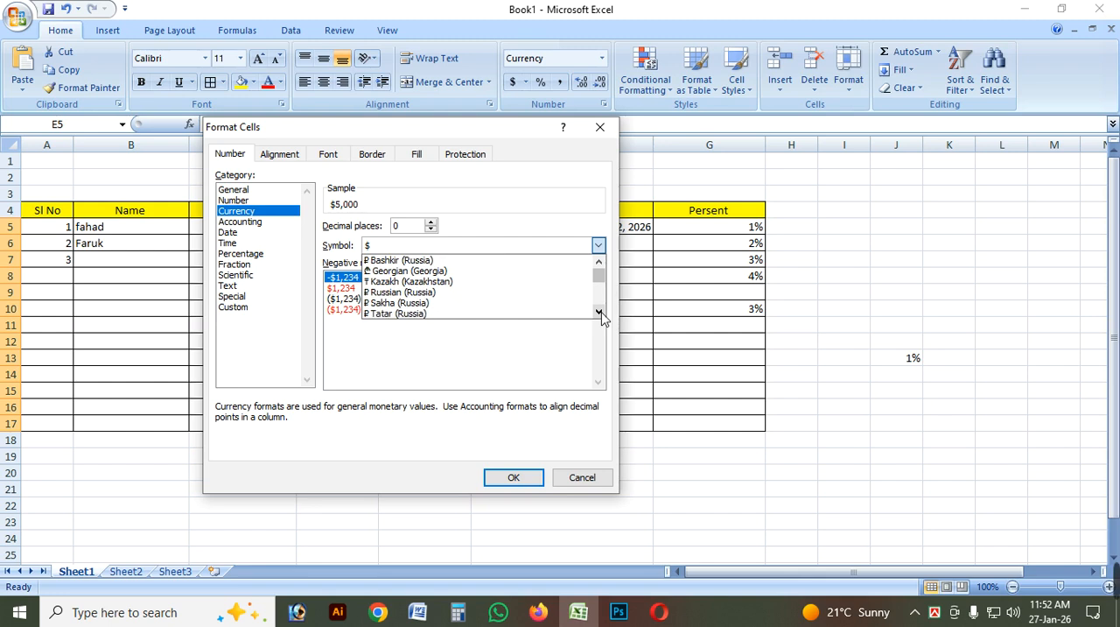
click(600, 313)
click(600, 313)
click(600, 313)
click(600, 312)
click(601, 312)
click(601, 313)
click(600, 313)
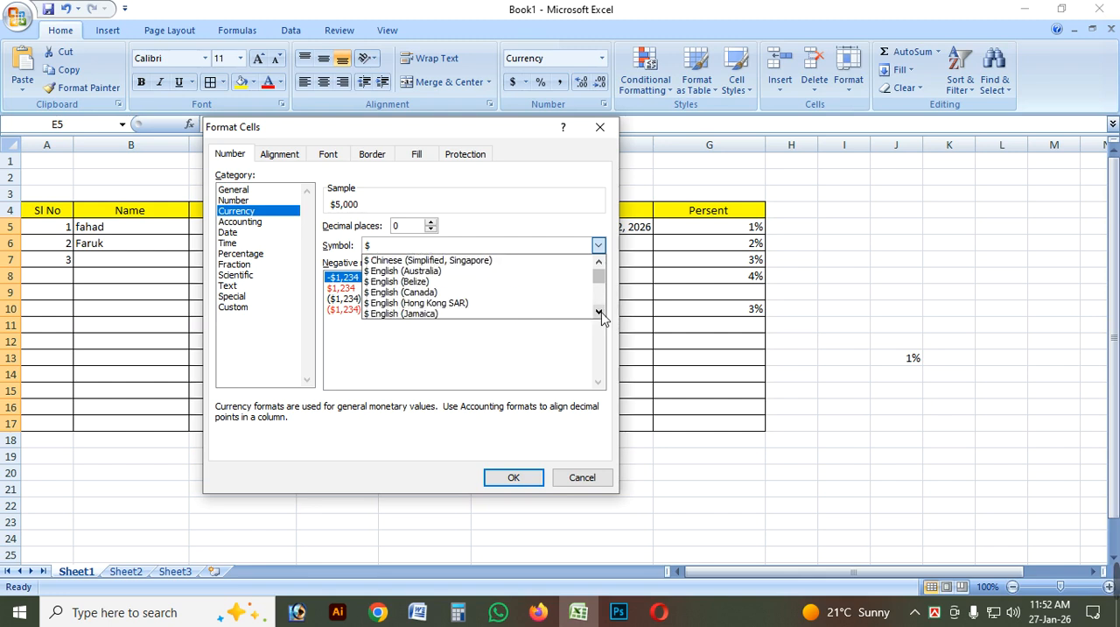
click(601, 312)
click(601, 312)
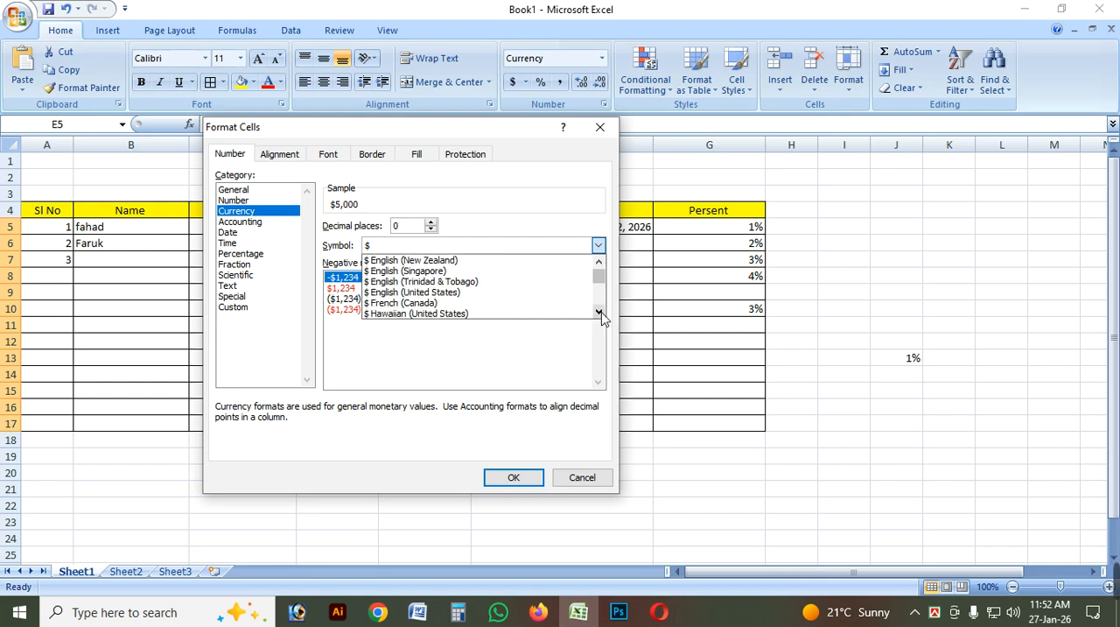
click(600, 312)
click(600, 313)
click(600, 313)
click(600, 313)
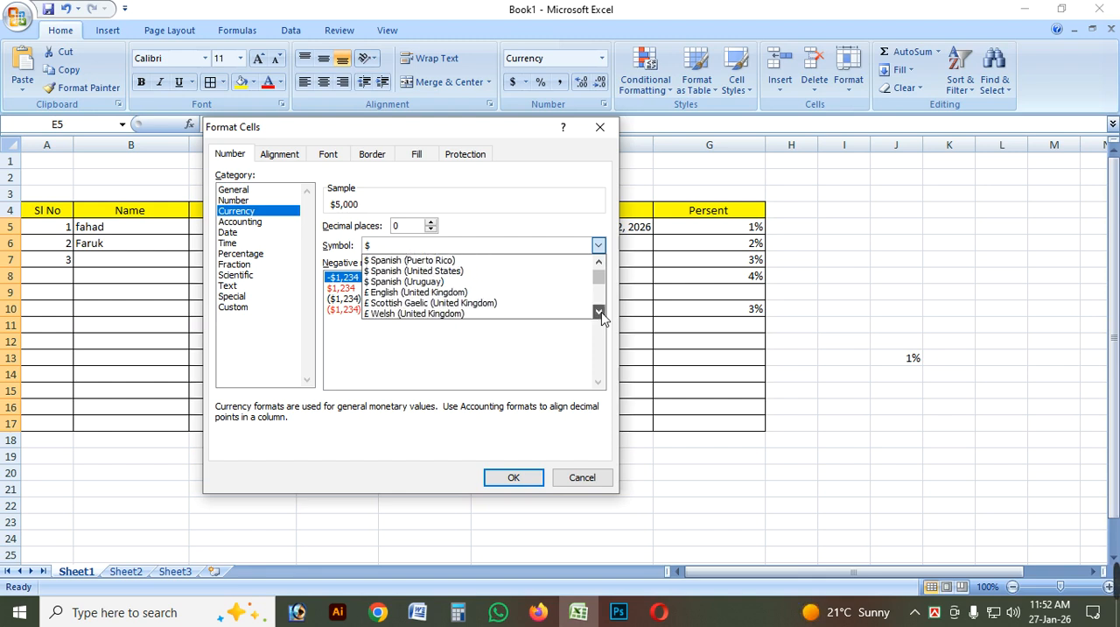
click(600, 313)
click(601, 312)
click(601, 312)
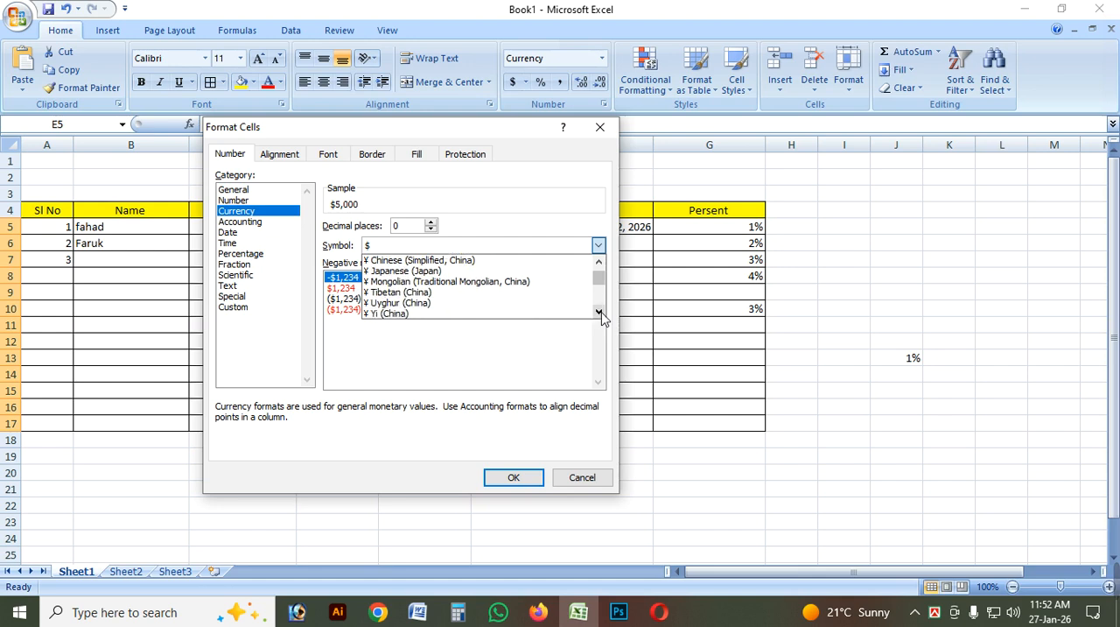
click(601, 312)
click(600, 312)
click(601, 312)
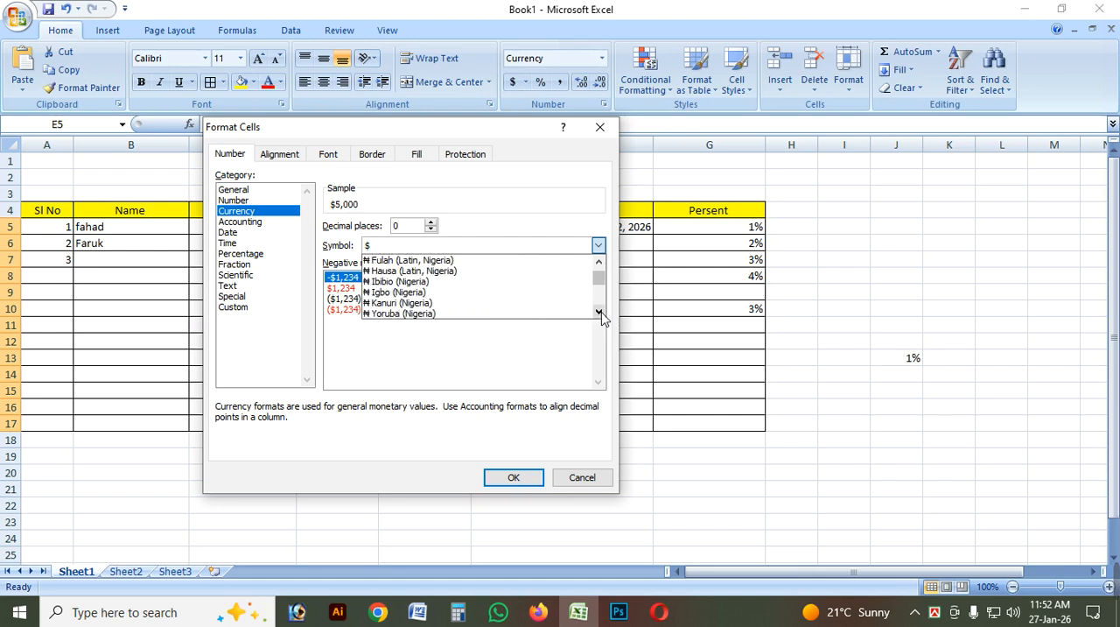
click(600, 313)
click(599, 313)
click(600, 312)
click(599, 312)
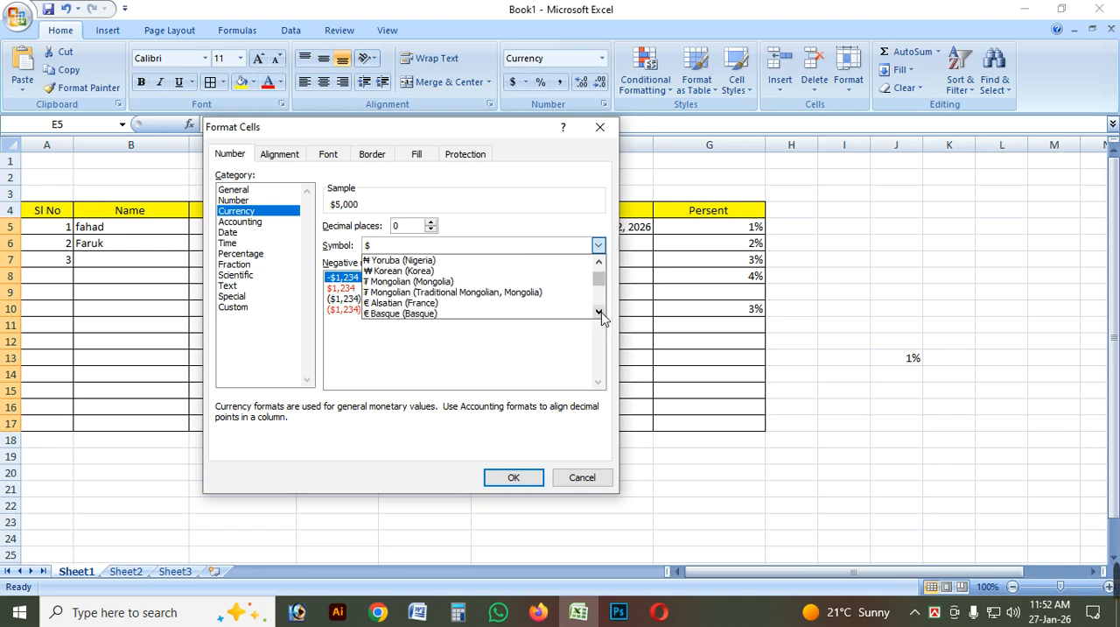
click(600, 312)
click(599, 312)
click(599, 313)
click(599, 312)
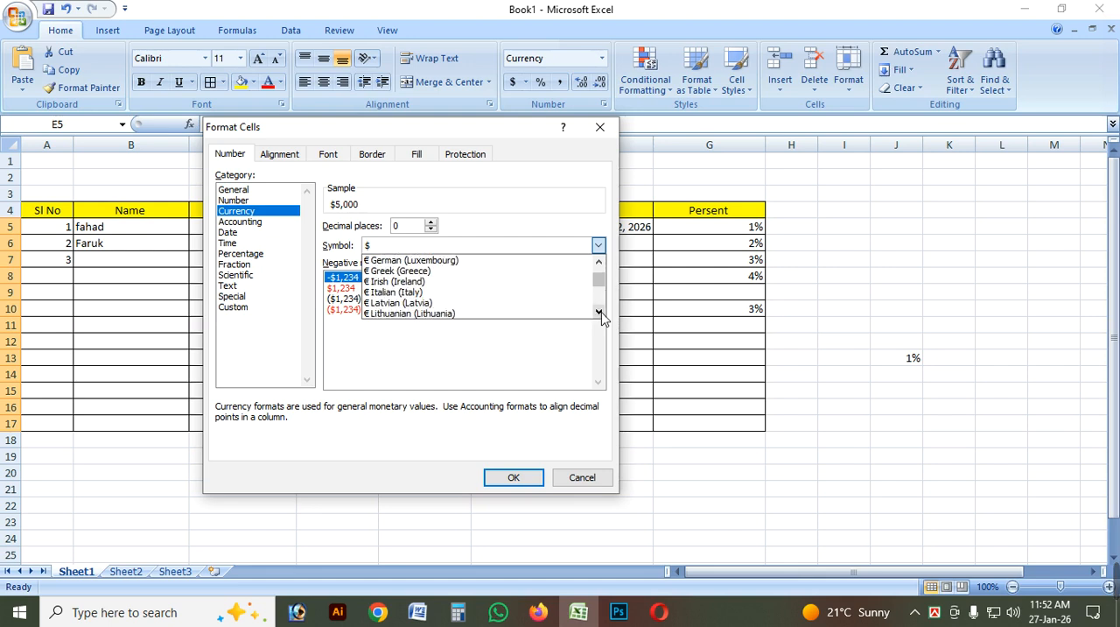
triple_click(600, 312)
double_click(599, 312)
double_click(599, 312)
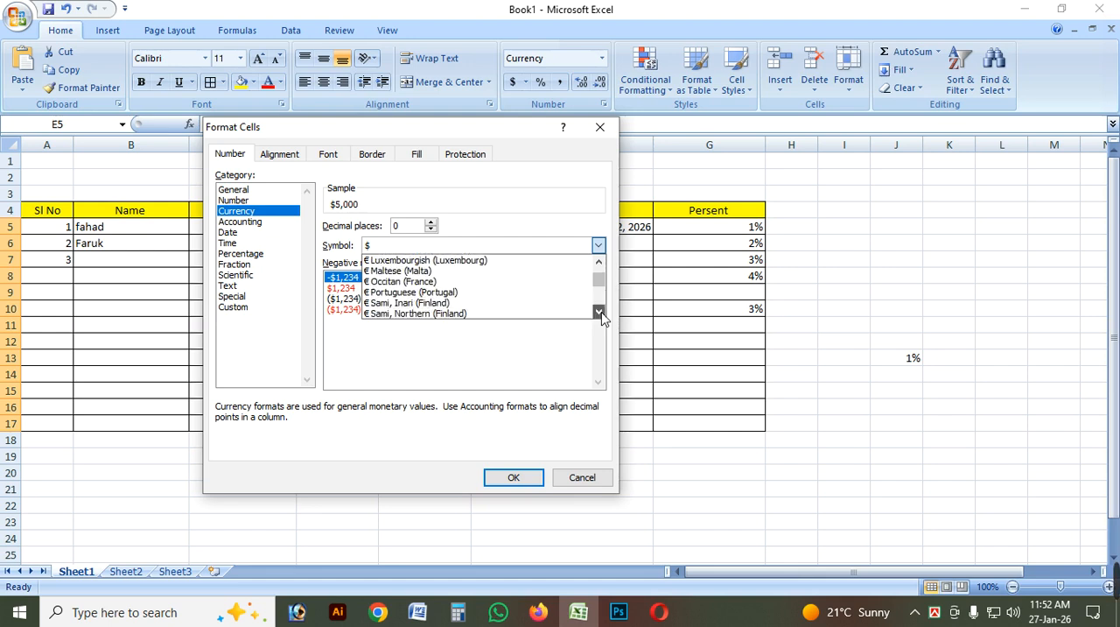
double_click(599, 313)
double_click(599, 312)
double_click(600, 312)
triple_click(599, 312)
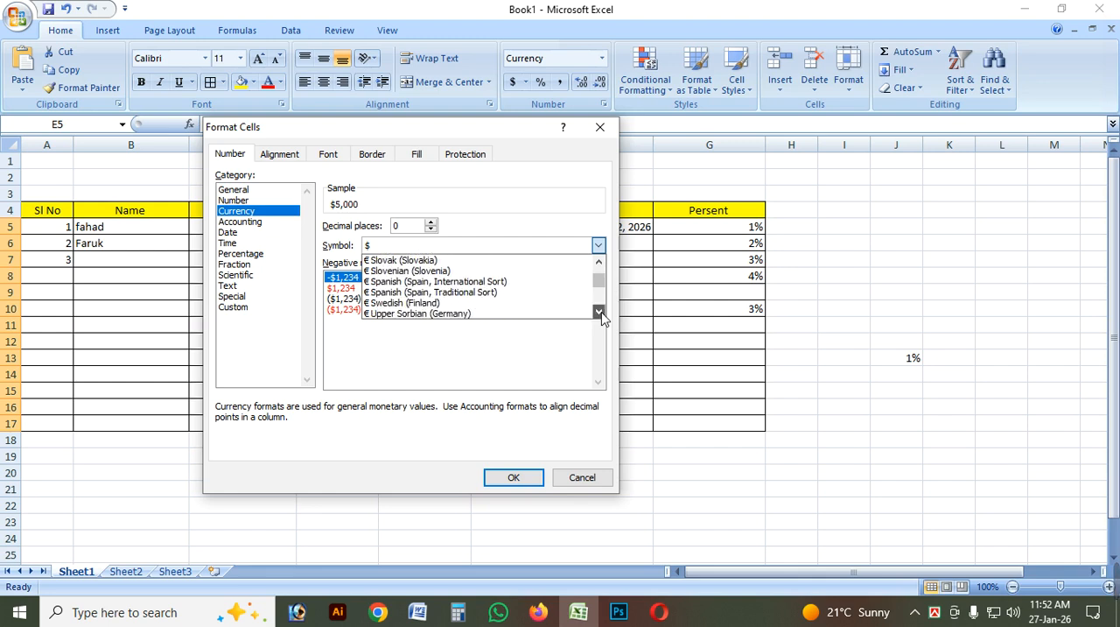
double_click(600, 312)
double_click(599, 312)
double_click(600, 313)
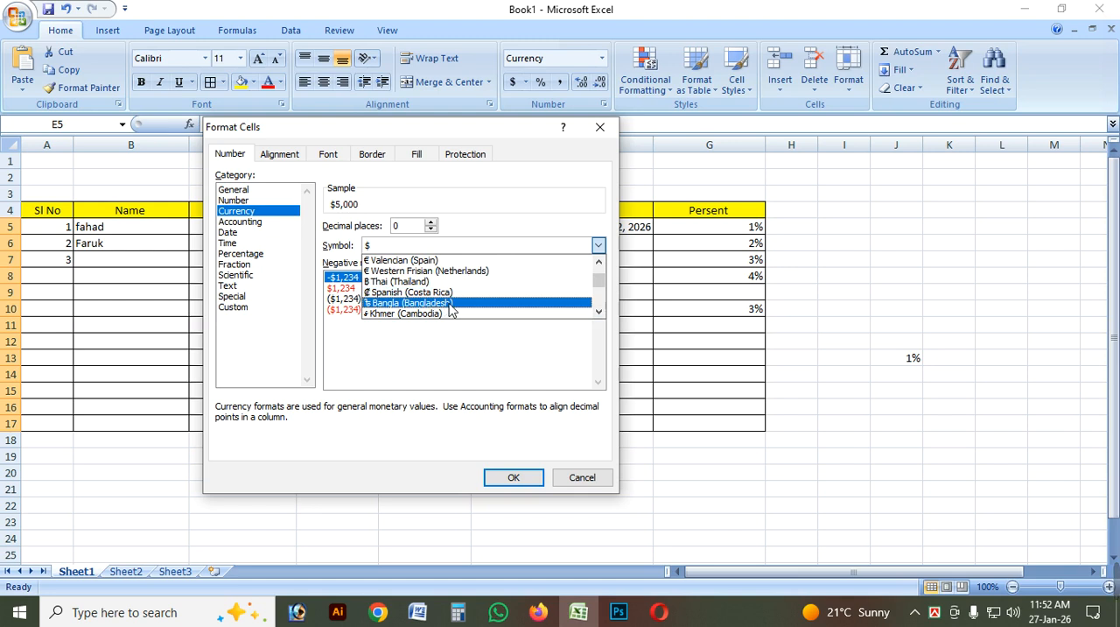
click(450, 304)
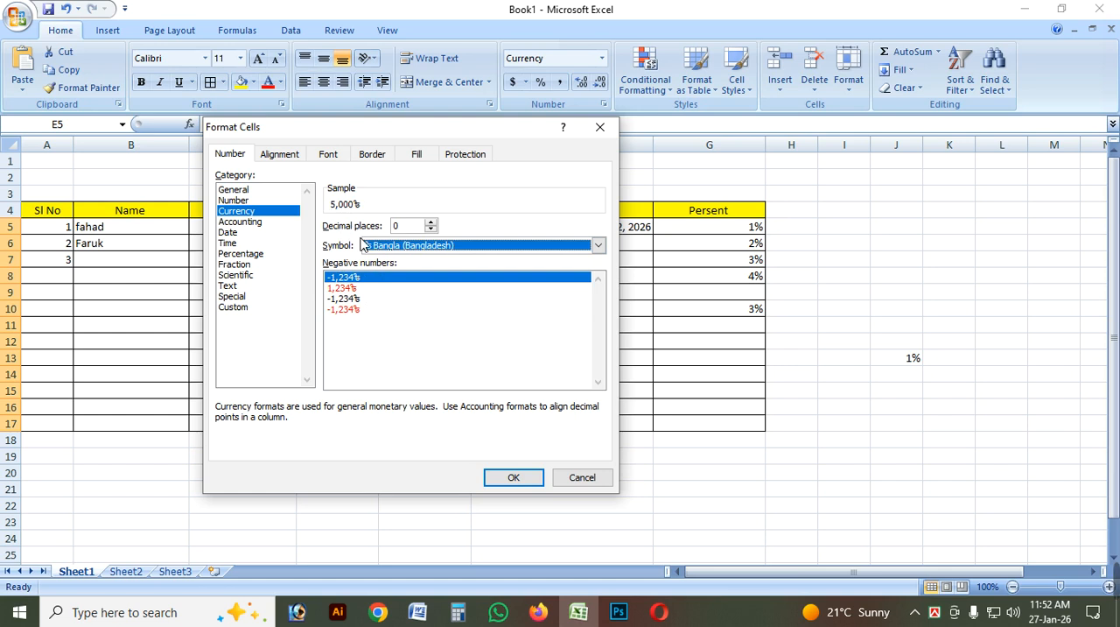
drag(438, 127, 419, 124)
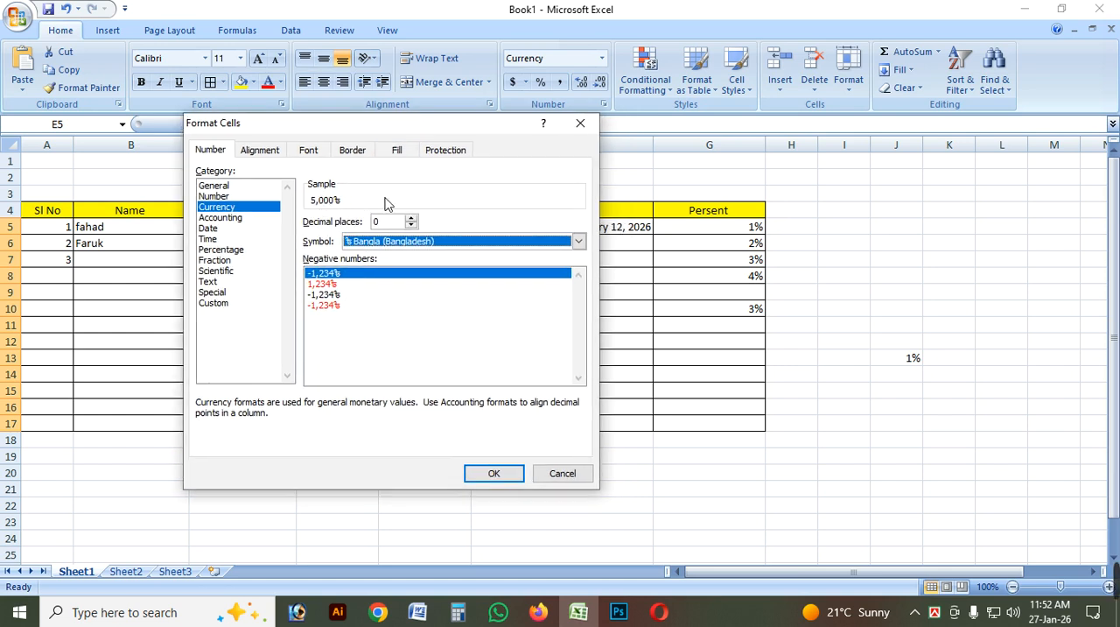
click(516, 474)
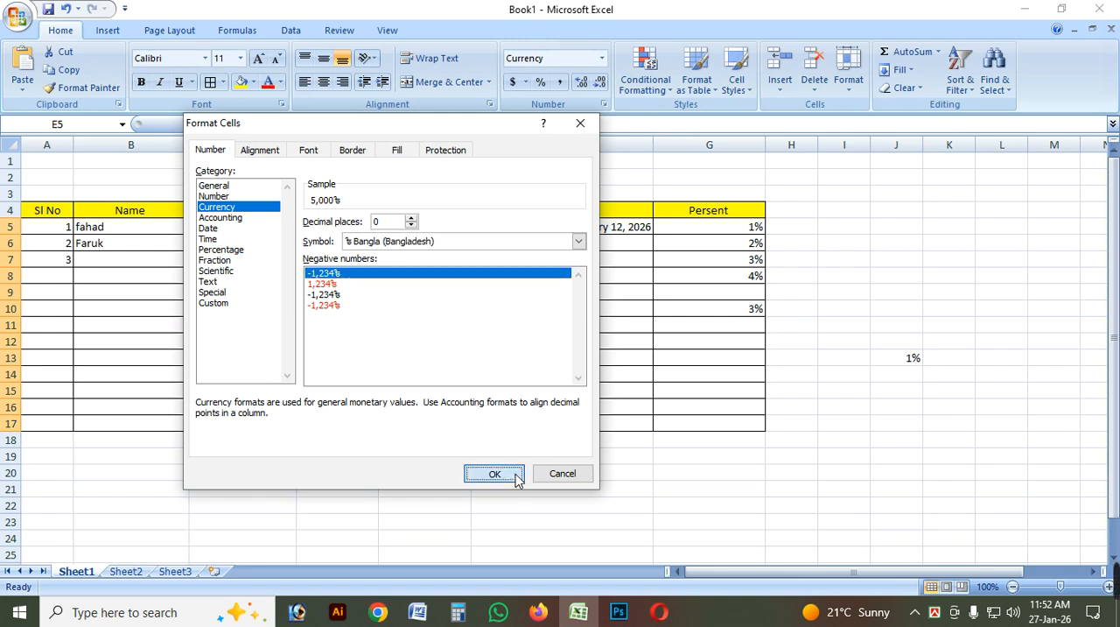
click(481, 278)
click(448, 245)
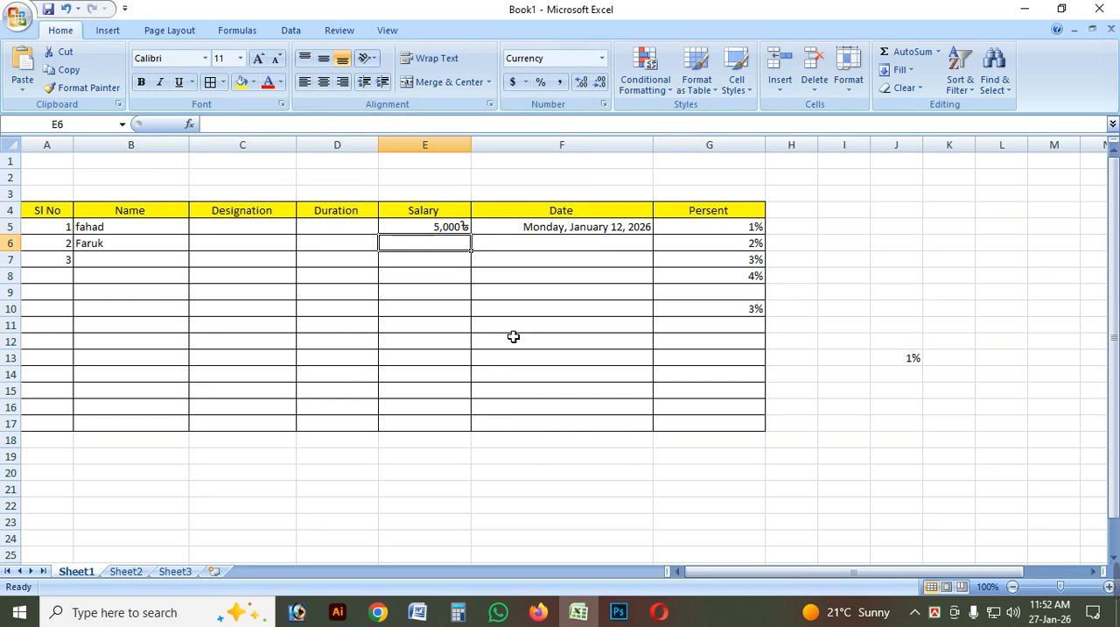
Enter 5 as the salary in cell E6.
text(5)
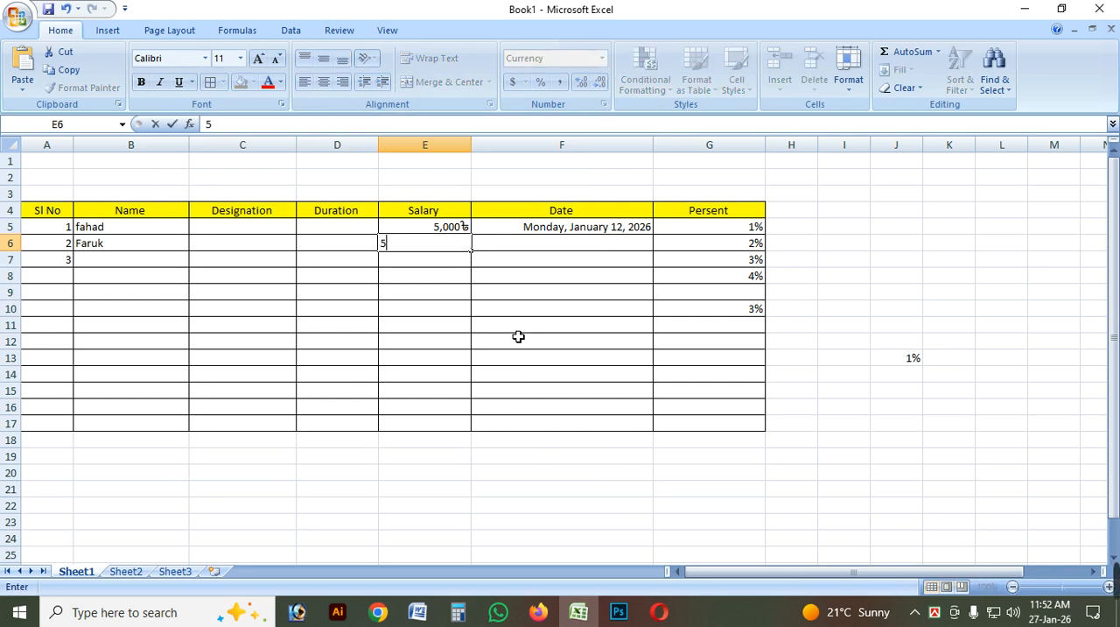
key(Return)
click(437, 243)
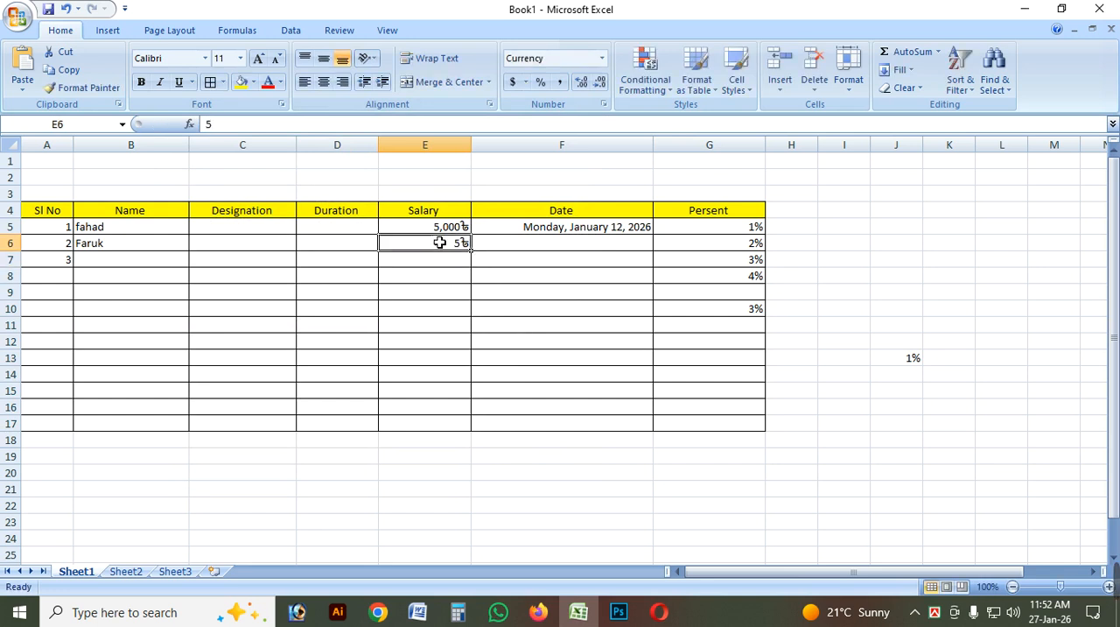
click(455, 266)
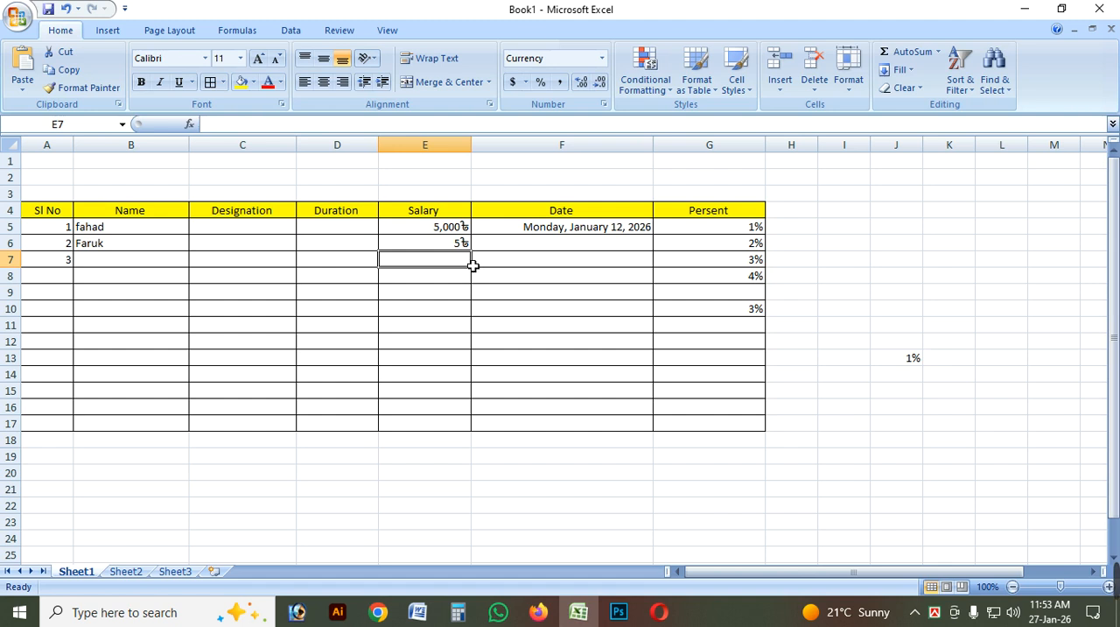
drag(448, 227, 453, 422)
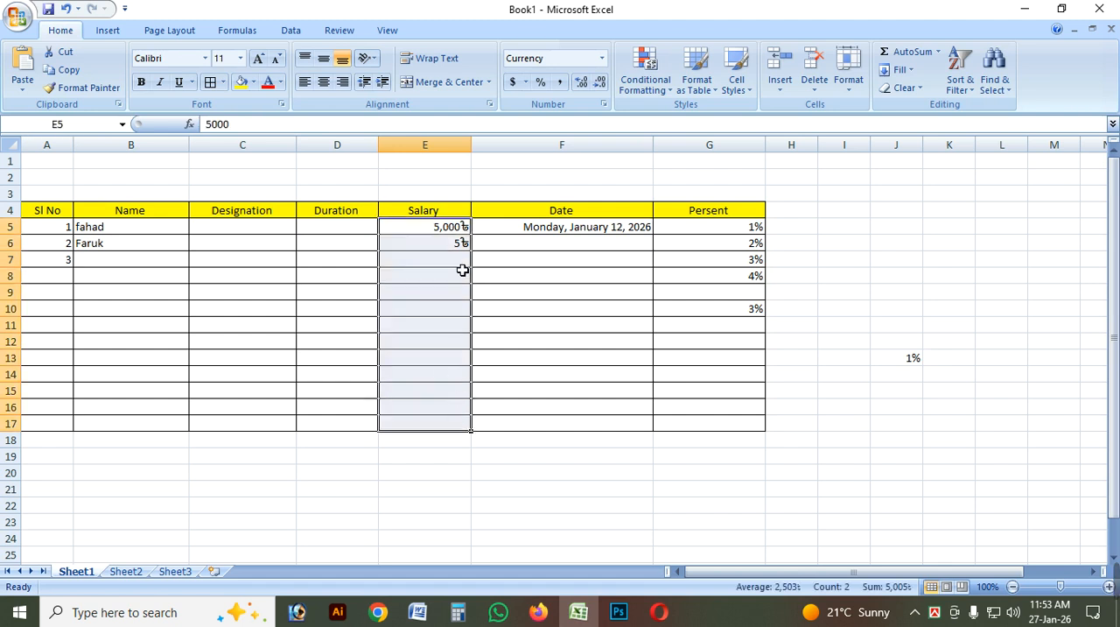
click(462, 263)
click(462, 243)
click(454, 276)
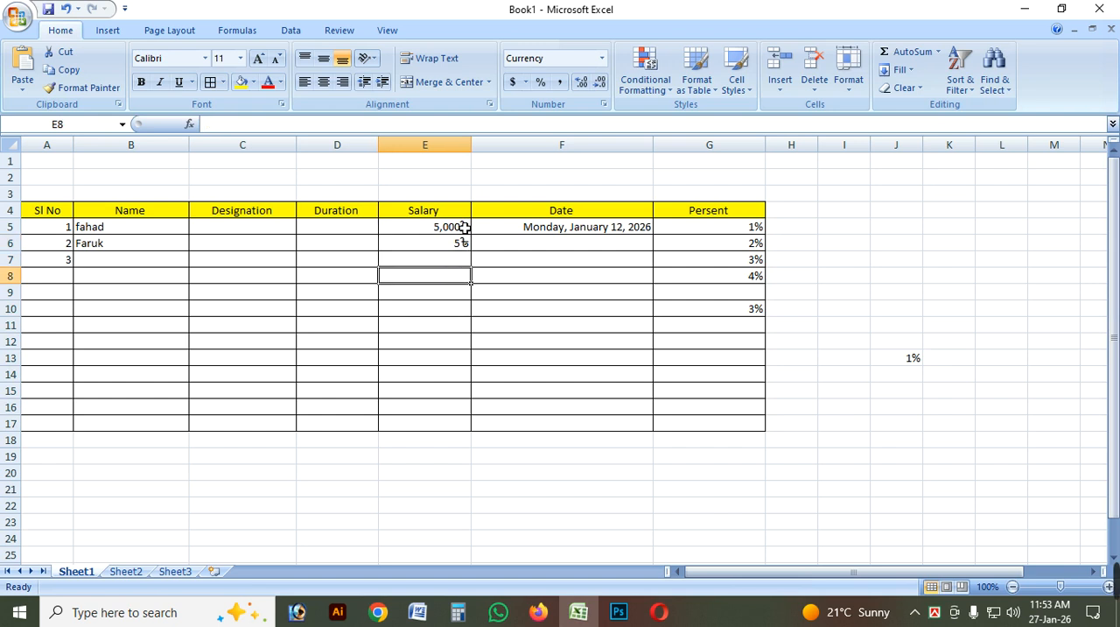
Change the number format of the salary cells E5:E17 to Accounting through the detailed number format settings.
drag(462, 226, 452, 422)
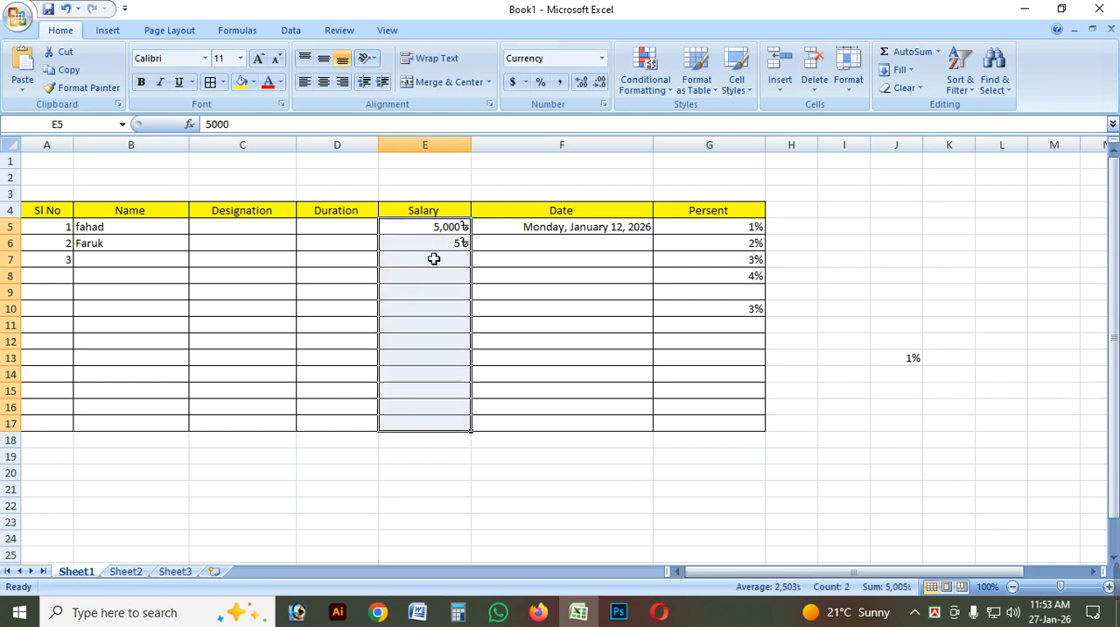
click(601, 57)
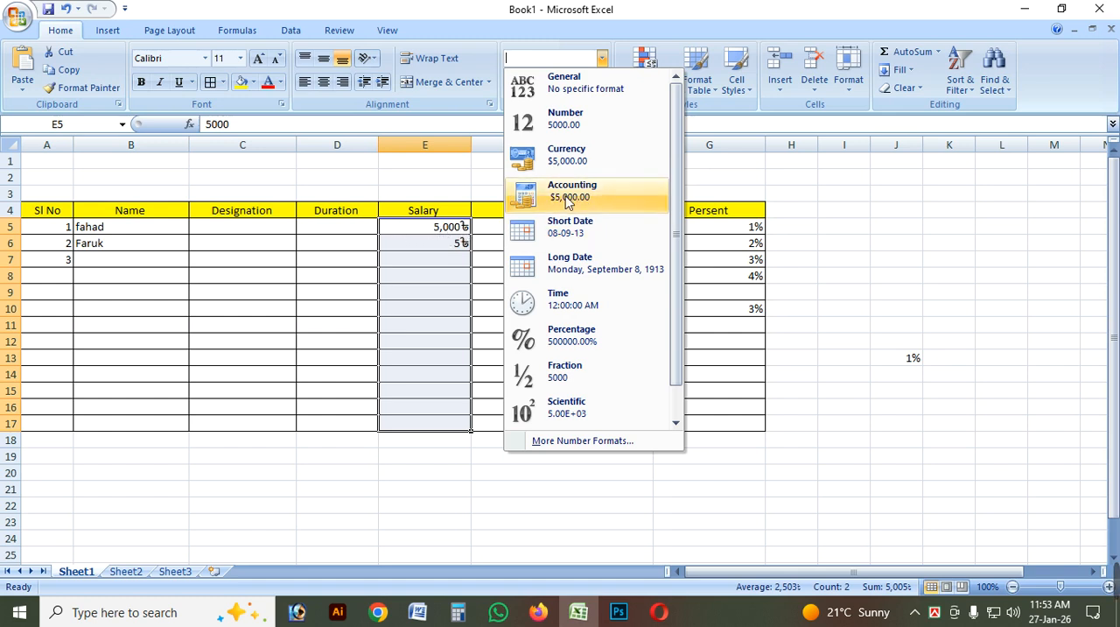
click(594, 440)
click(237, 218)
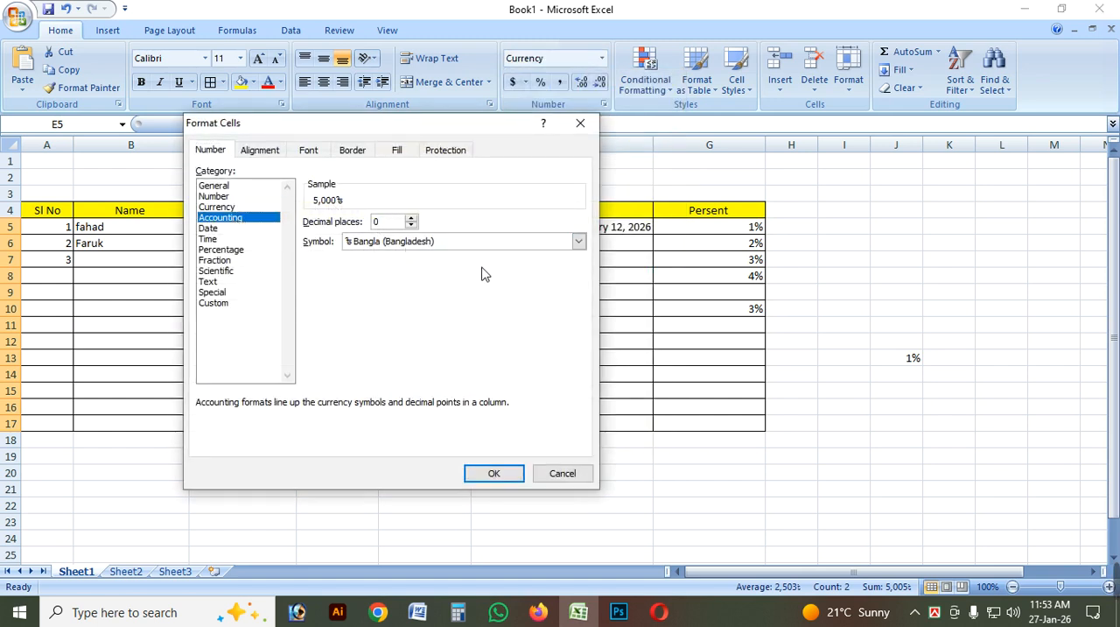
click(501, 474)
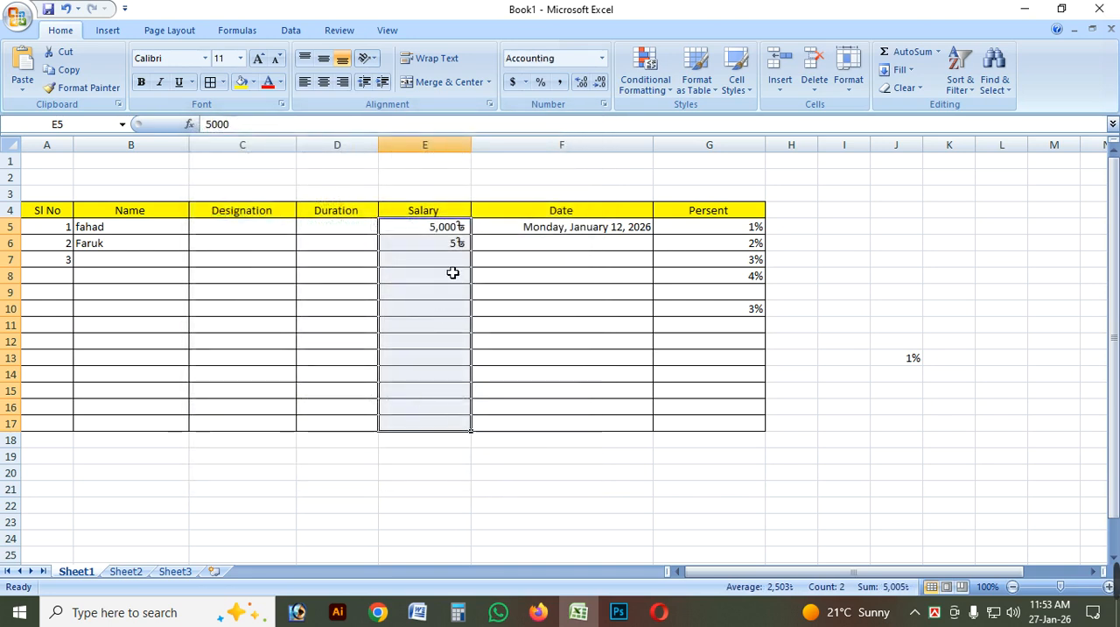
Enter 30 as the salary in cell E9.
click(448, 259)
click(448, 294)
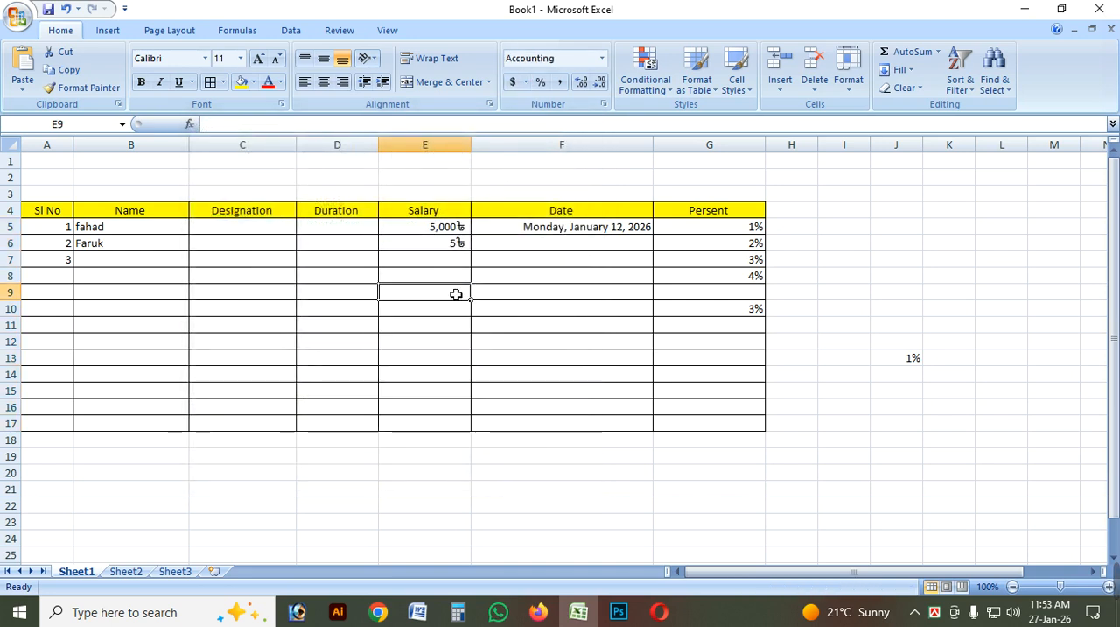
text(30)
click(517, 357)
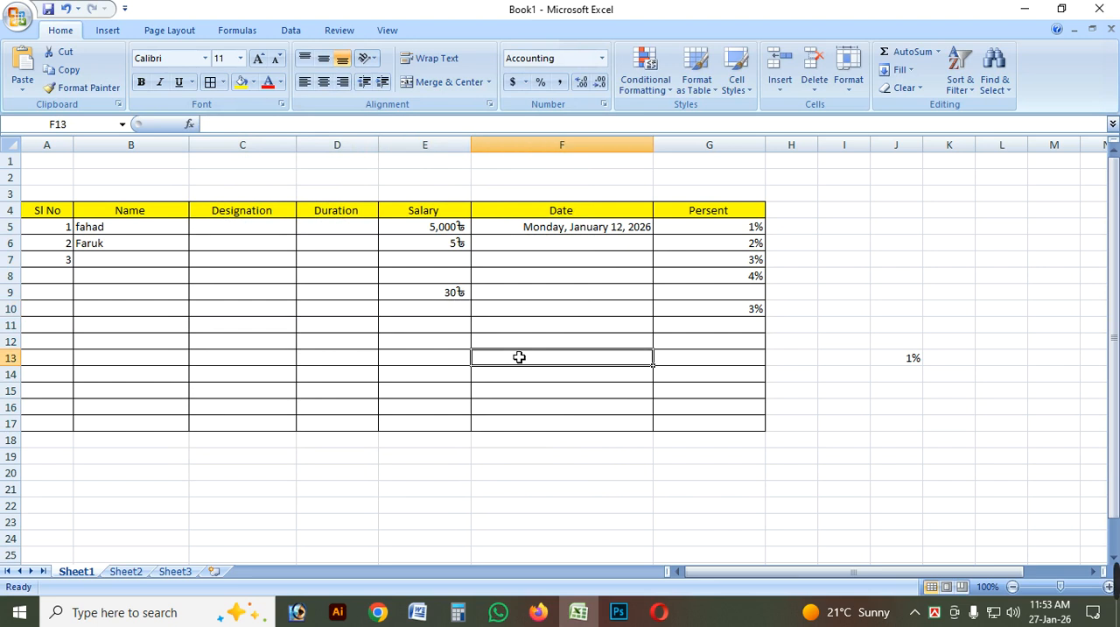
click(446, 295)
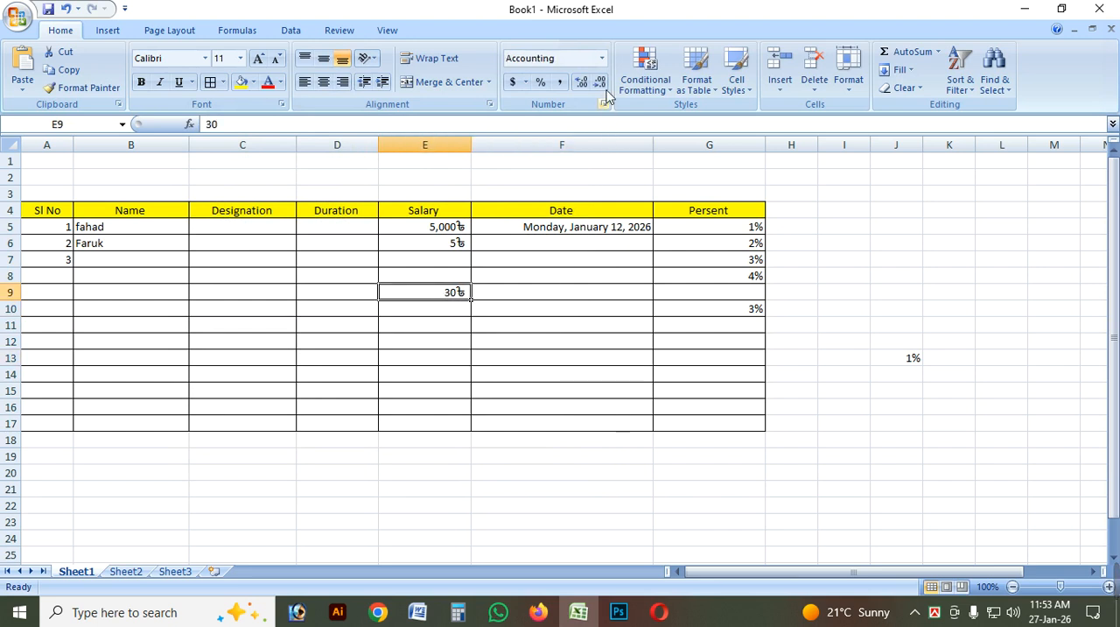
drag(451, 228, 458, 387)
click(464, 341)
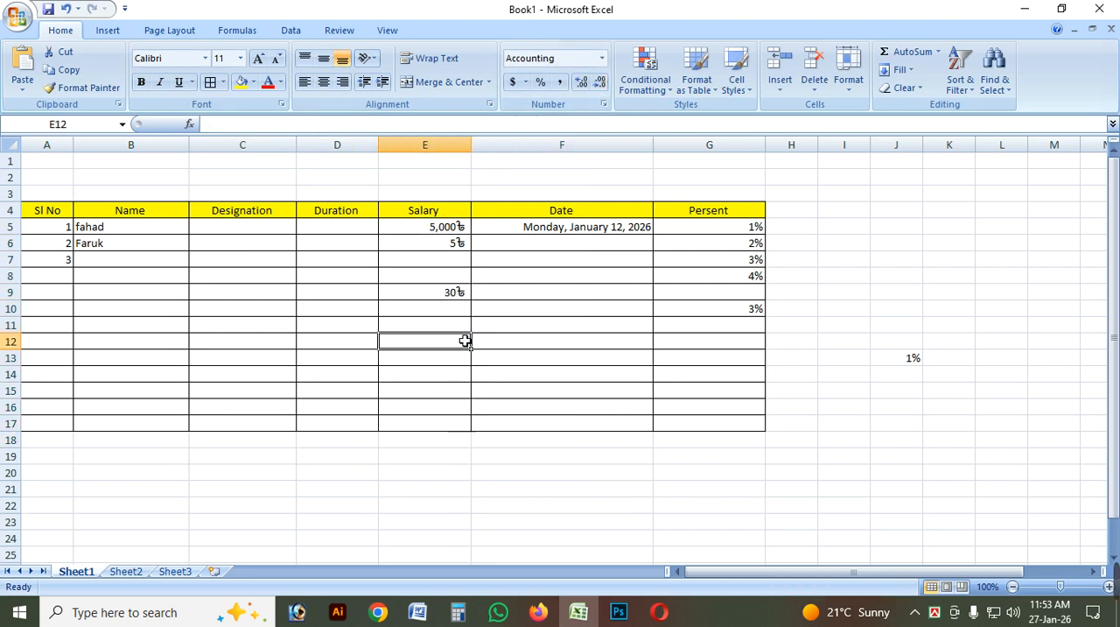
click(814, 293)
Format the Designation cells C5:C17 as Accounting with 0 decimal places and the Bangla (Bangladesh) symbol.
drag(254, 235, 253, 429)
click(602, 58)
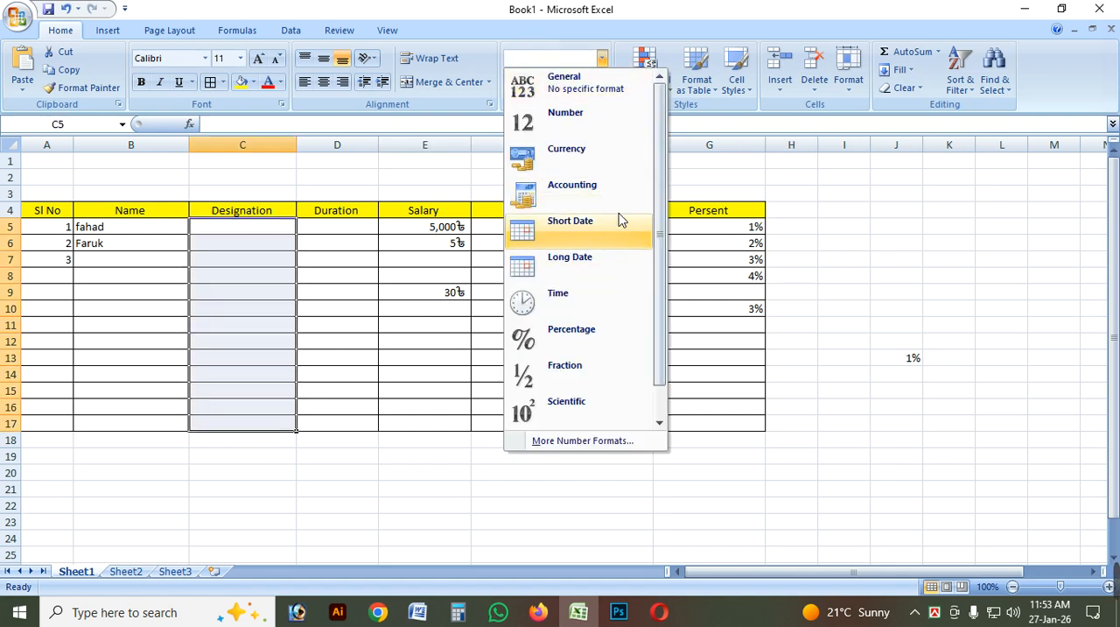
click(613, 441)
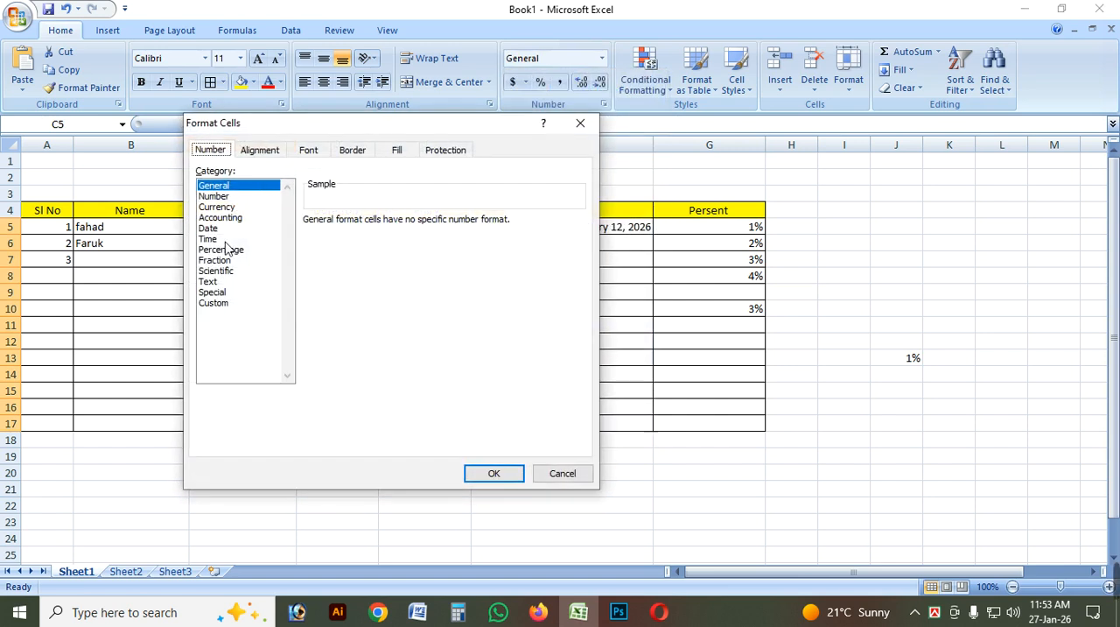
click(220, 217)
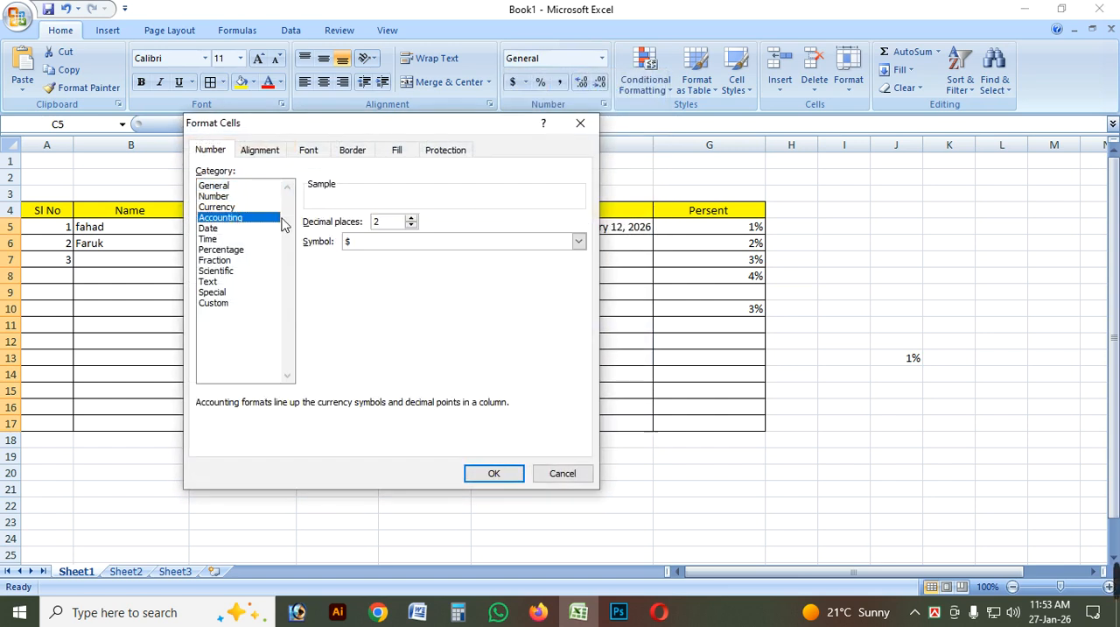
click(410, 226)
click(578, 241)
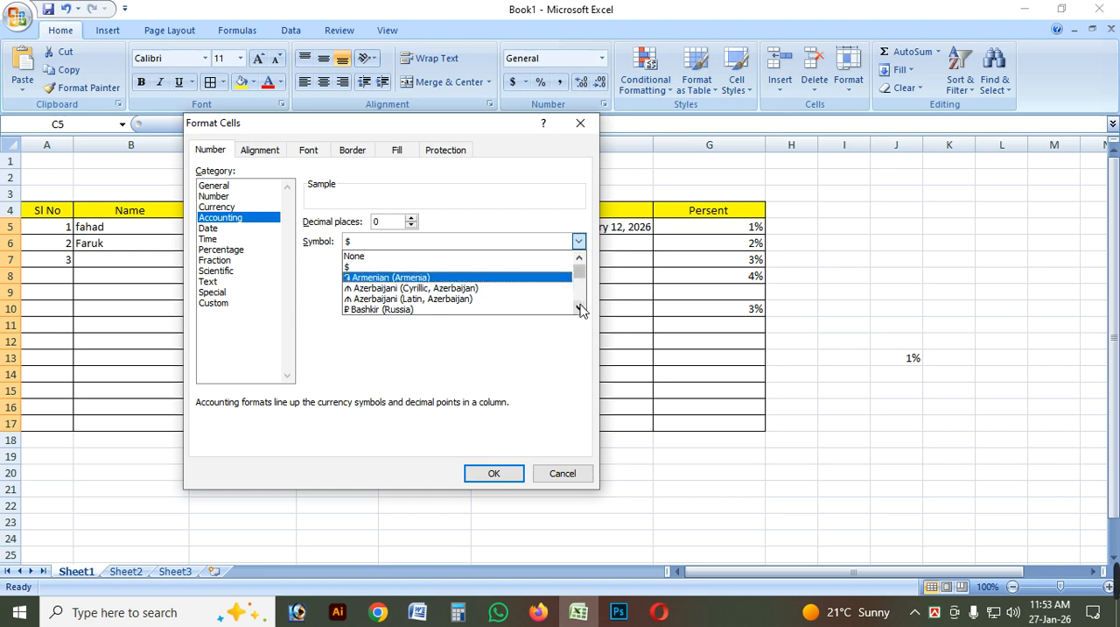
drag(579, 308, 580, 308)
click(416, 298)
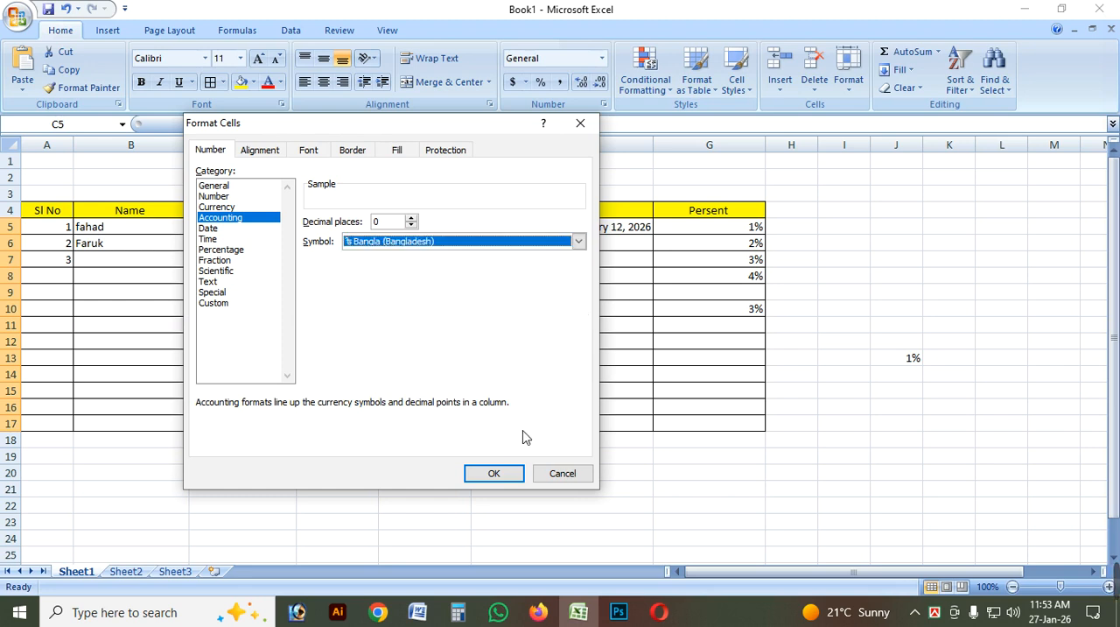
click(495, 474)
Enter 50 in the first Designation cell, C5.
click(268, 260)
click(258, 234)
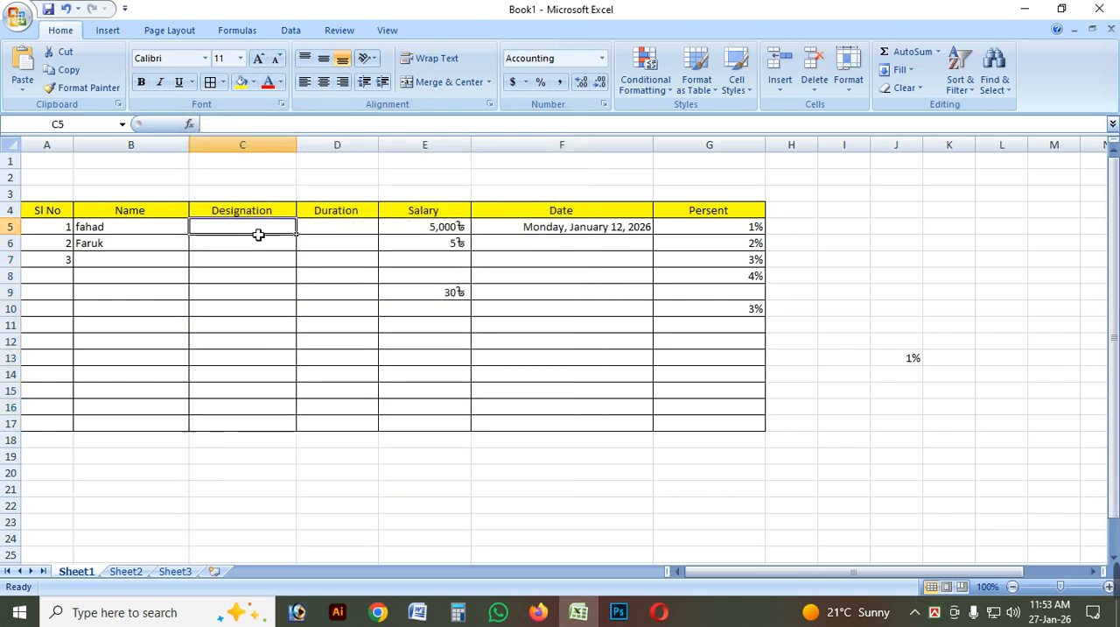
text(50)
click(282, 296)
click(330, 298)
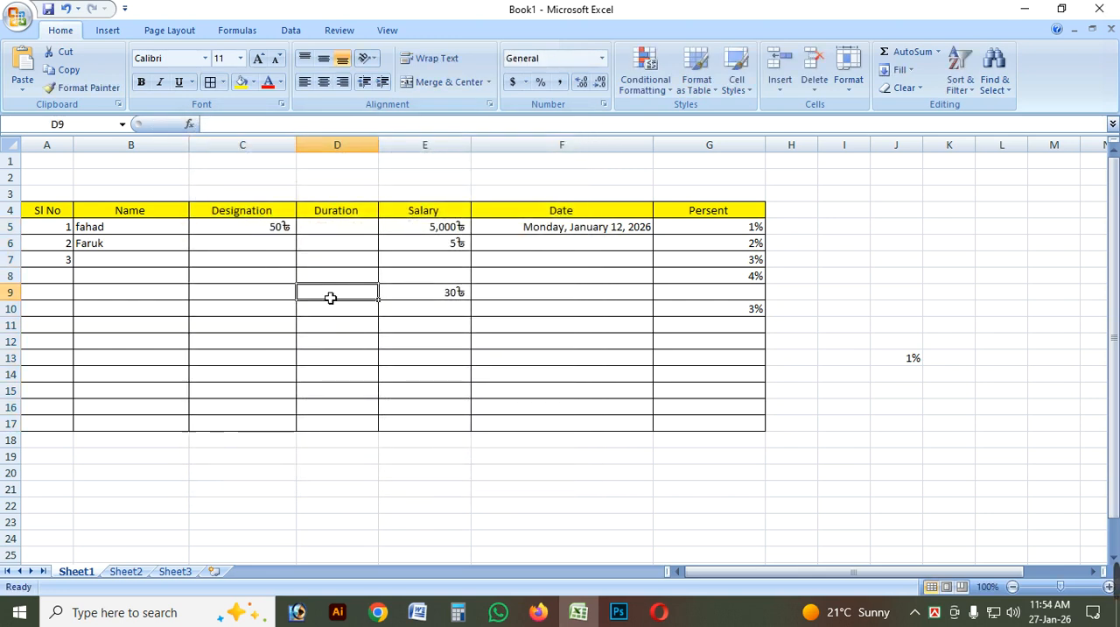
click(276, 232)
click(319, 260)
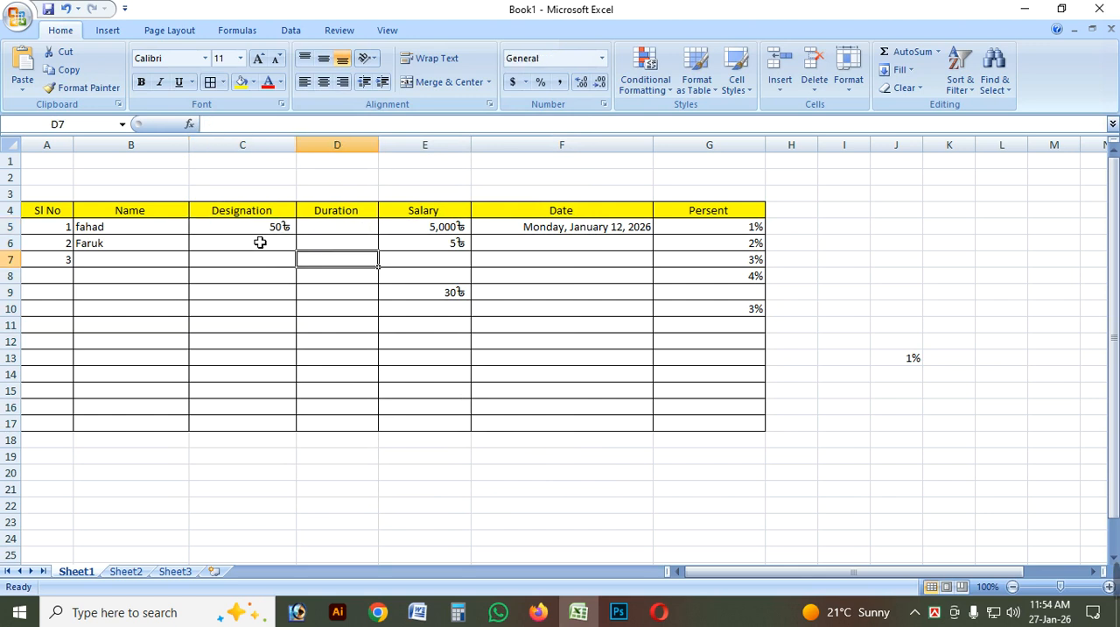
click(260, 243)
click(275, 232)
click(265, 261)
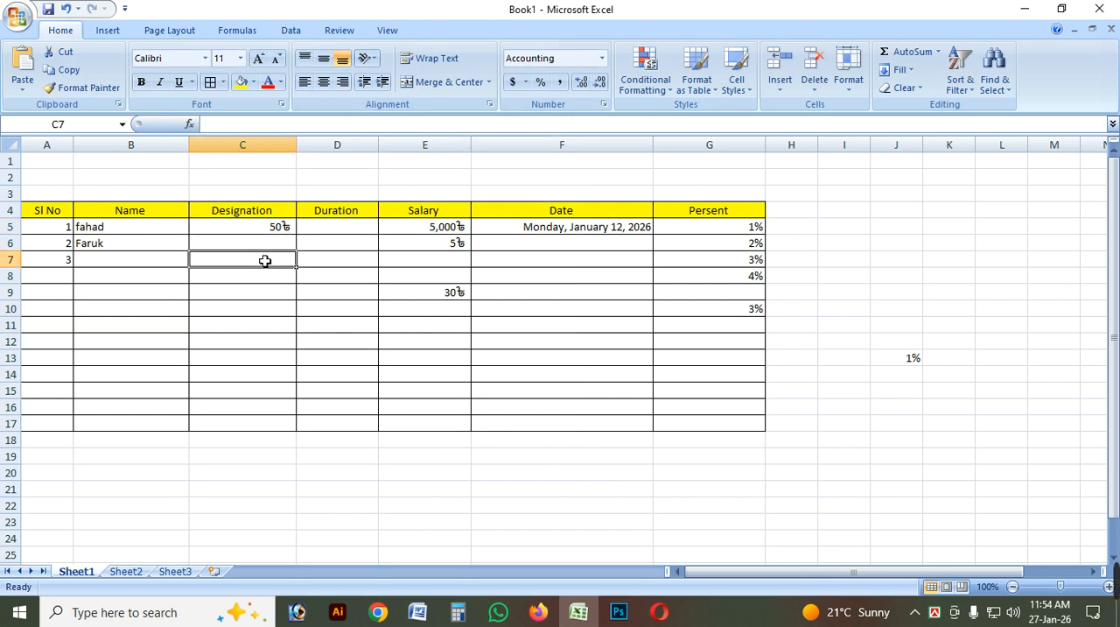
click(268, 232)
click(287, 282)
click(280, 233)
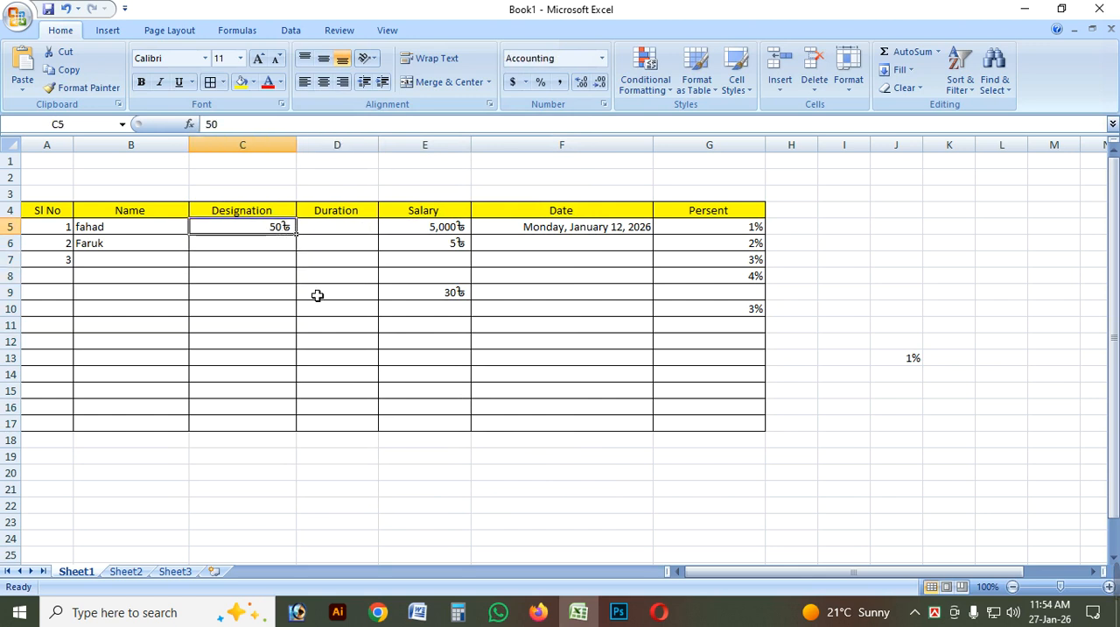
click(317, 295)
click(268, 232)
click(440, 234)
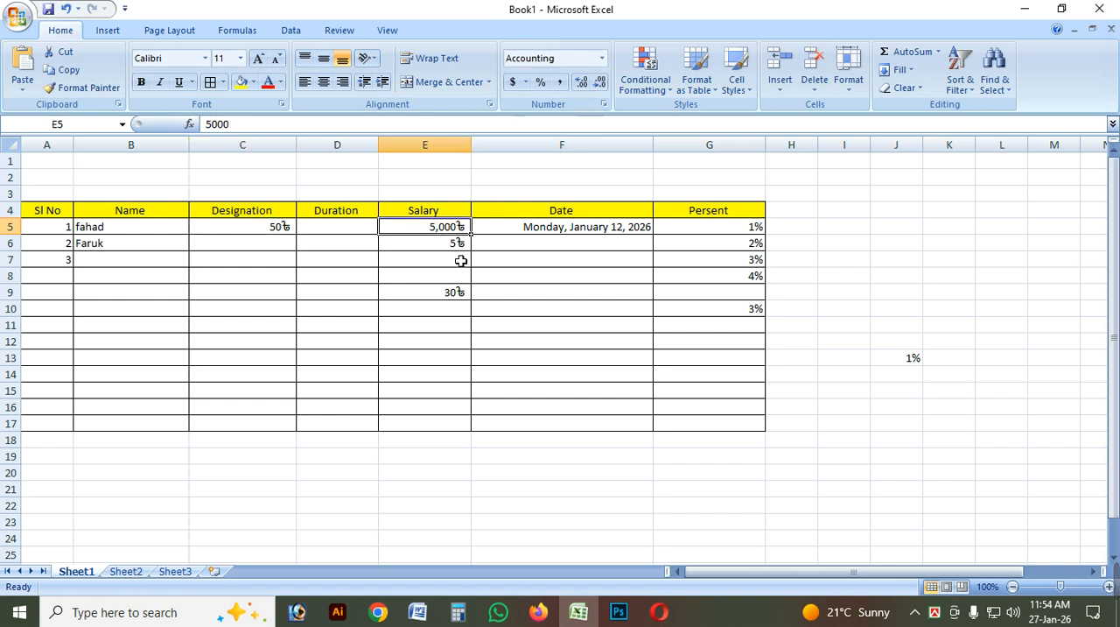
click(602, 58)
scroll(690, 226, down, 1)
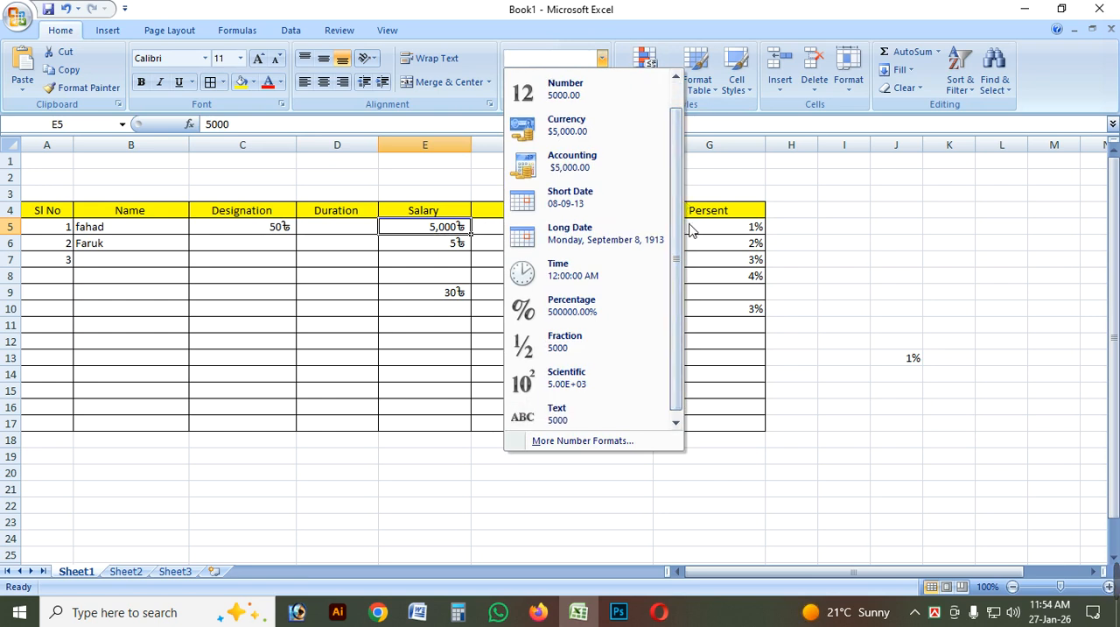
scroll(675, 210, up, 1)
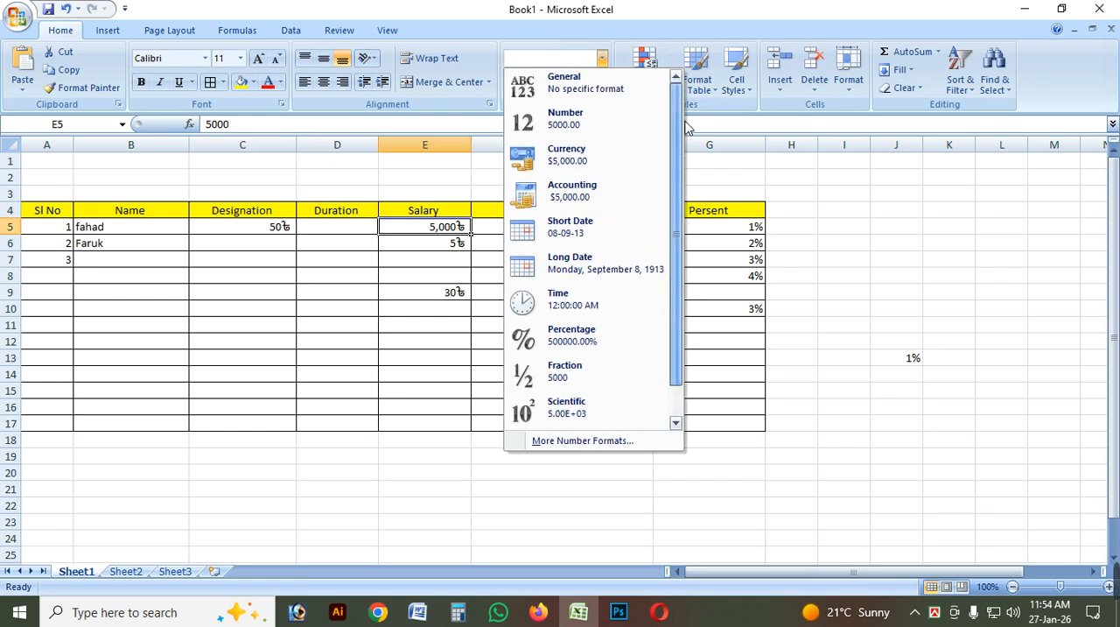
click(905, 255)
click(596, 276)
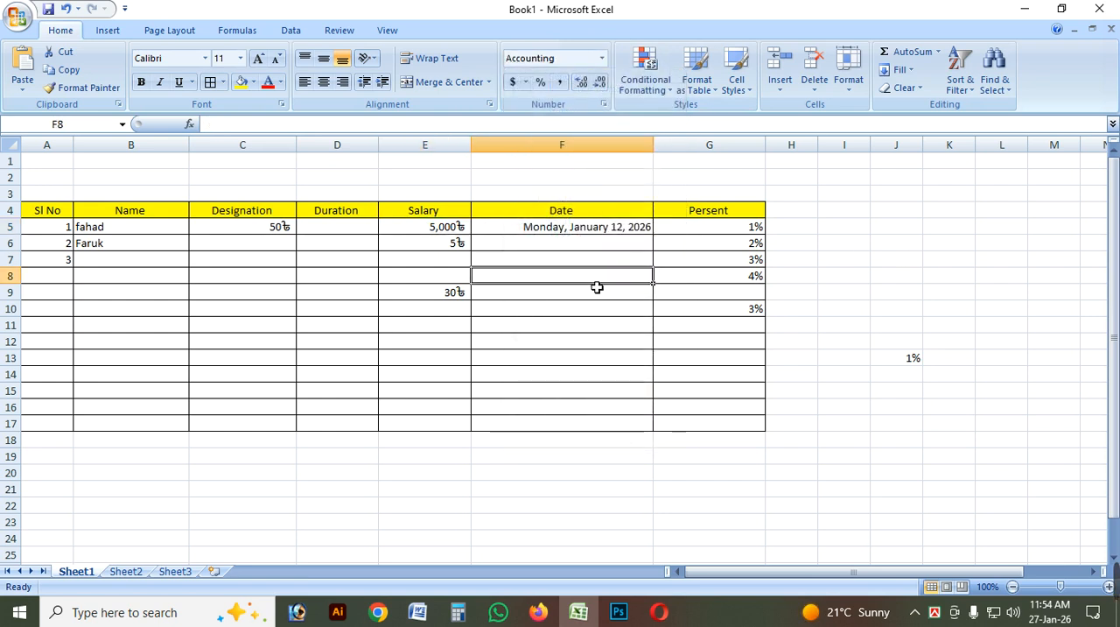
click(337, 246)
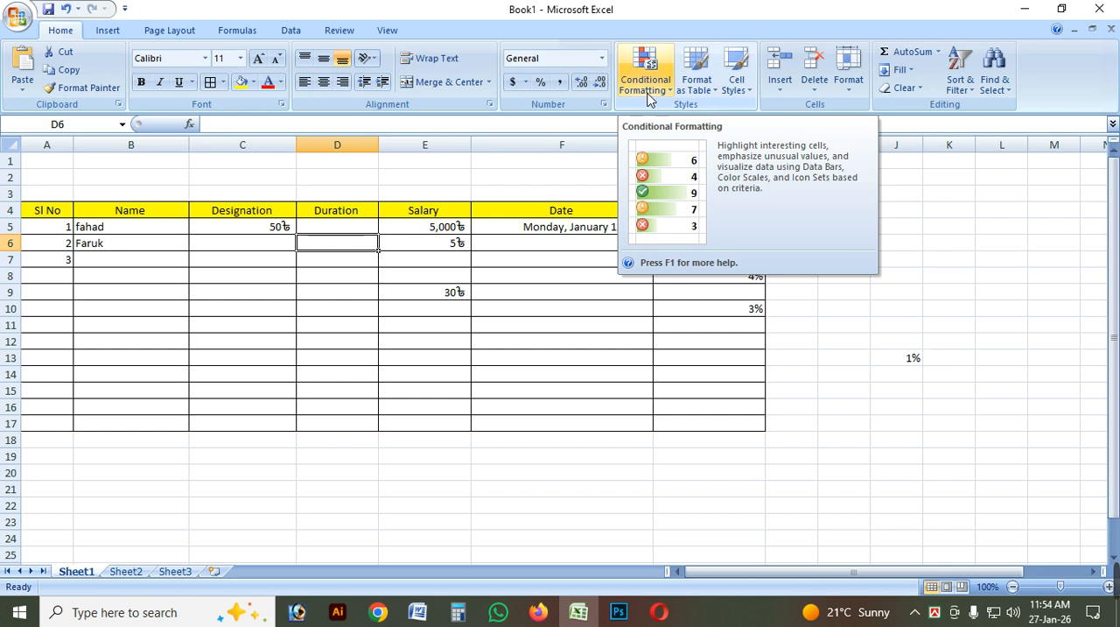
click(254, 293)
click(250, 227)
click(267, 283)
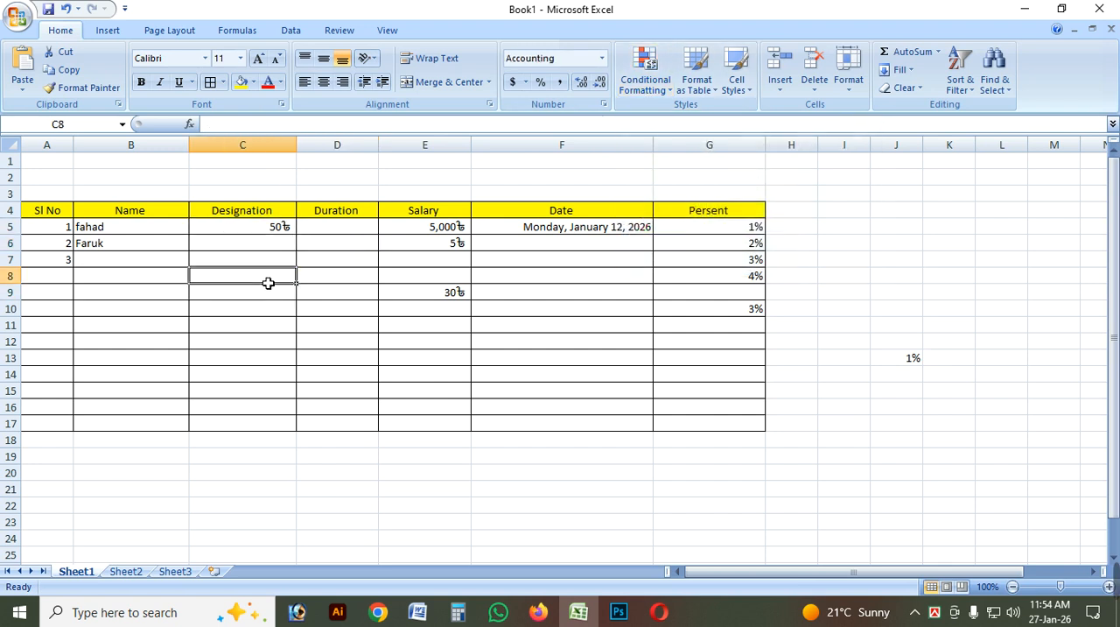
click(282, 232)
click(373, 310)
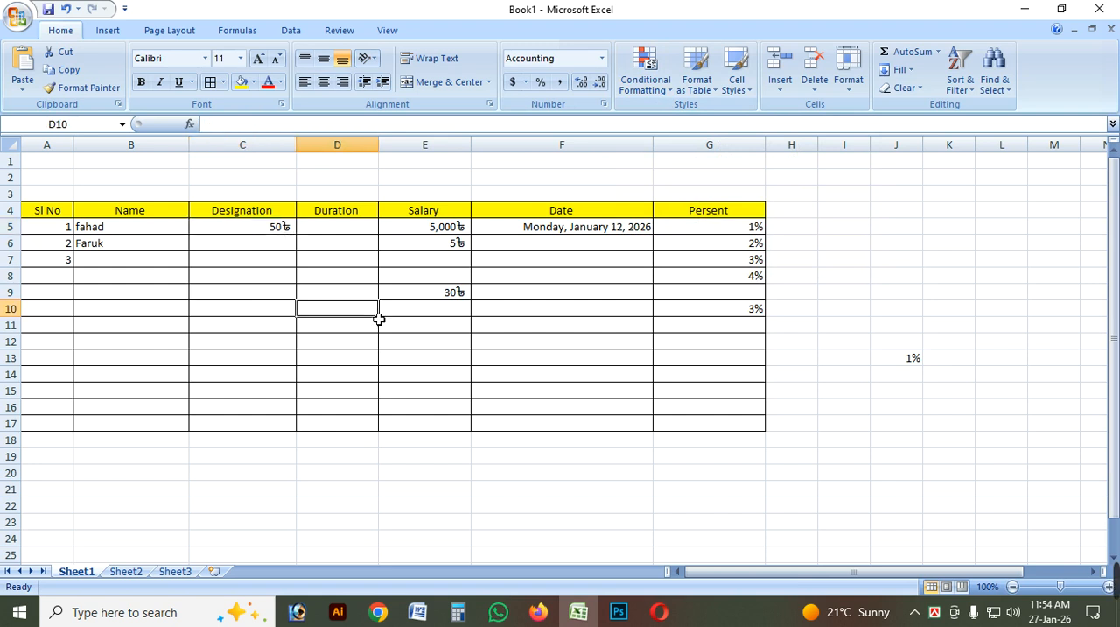
click(592, 318)
click(307, 249)
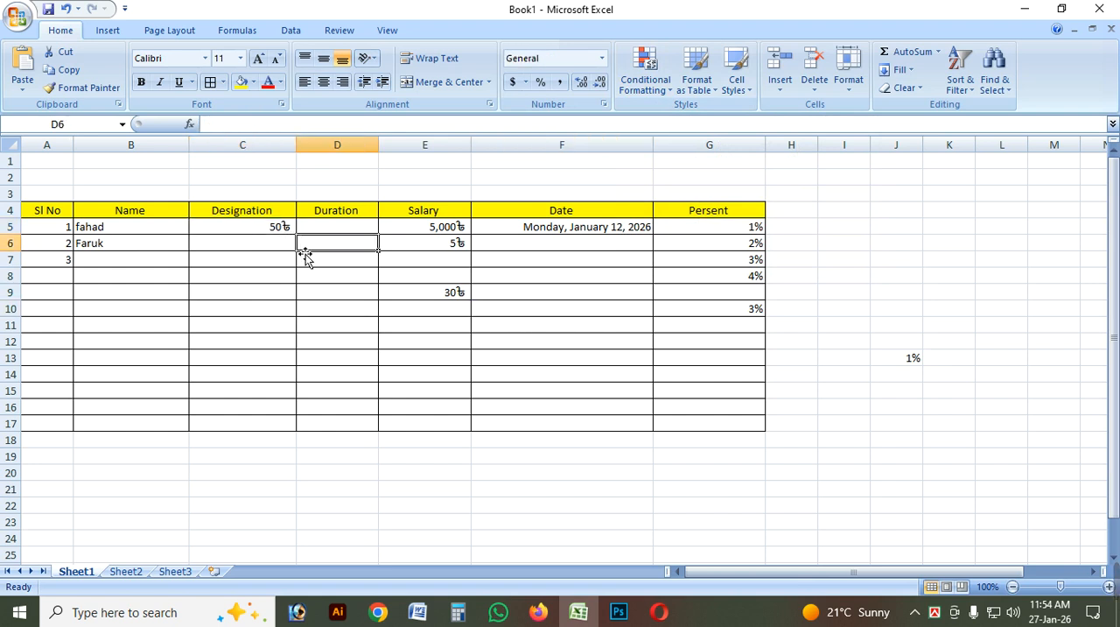
click(523, 260)
Fill the Designation cells C6 to C11 with 60, 700, 730, 500, 50 and 5000.
click(291, 246)
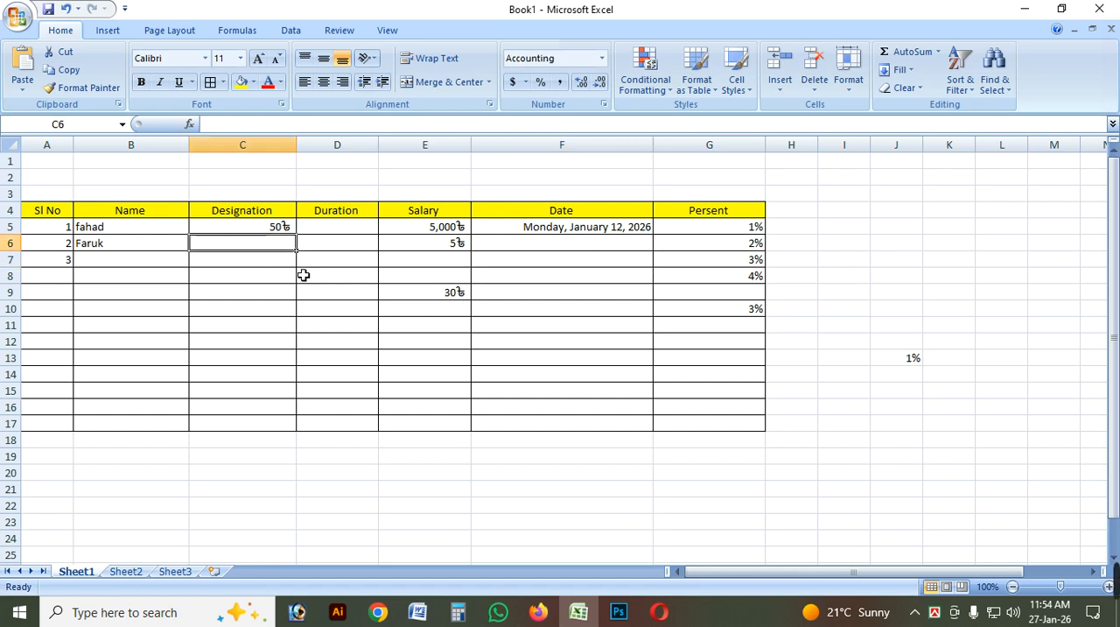
text(60)
key(Return)
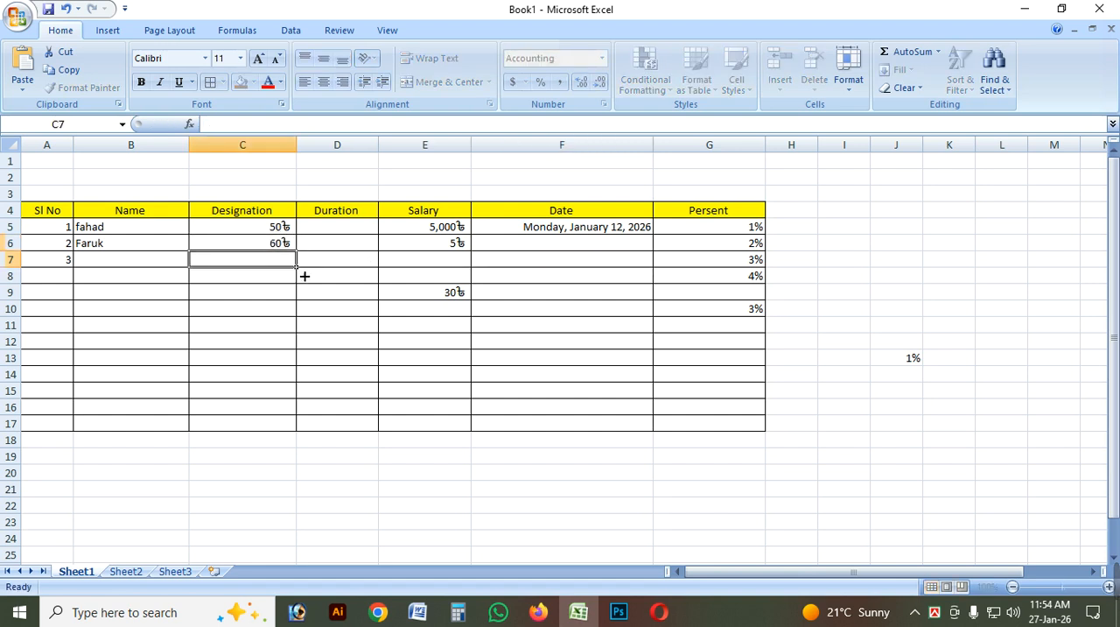
text(700)
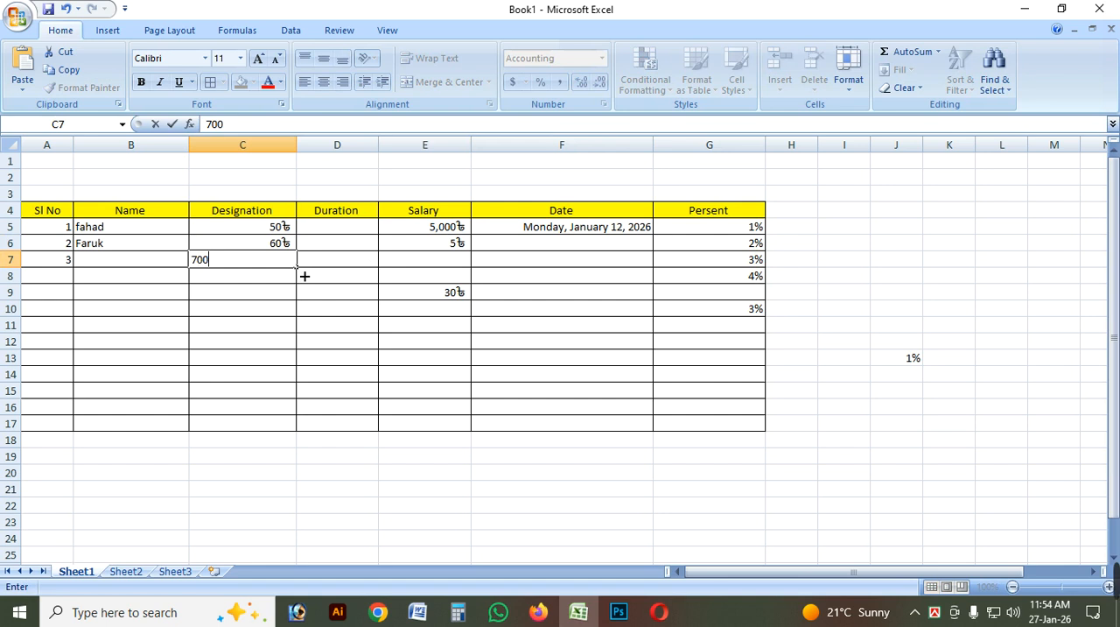
key(Return)
text(730)
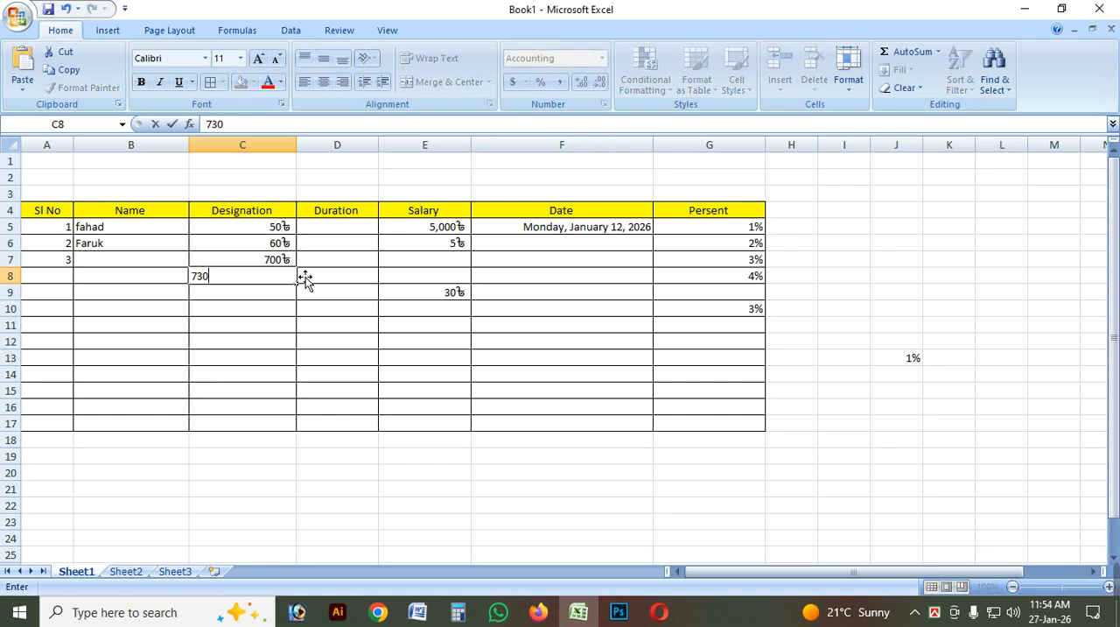
key(Return)
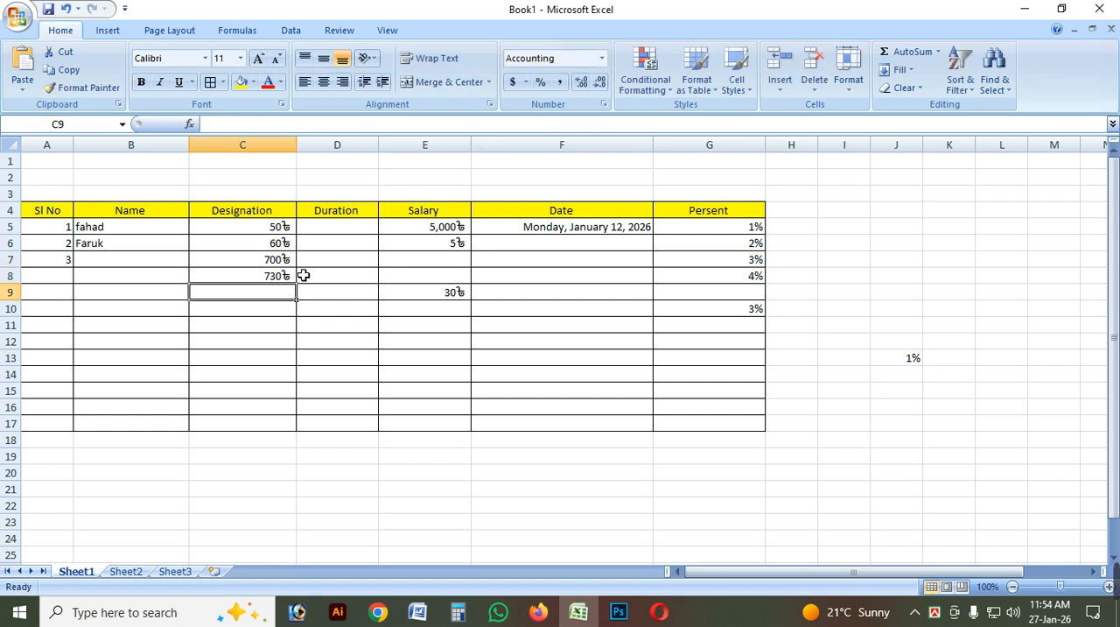
text(500)
key(Return)
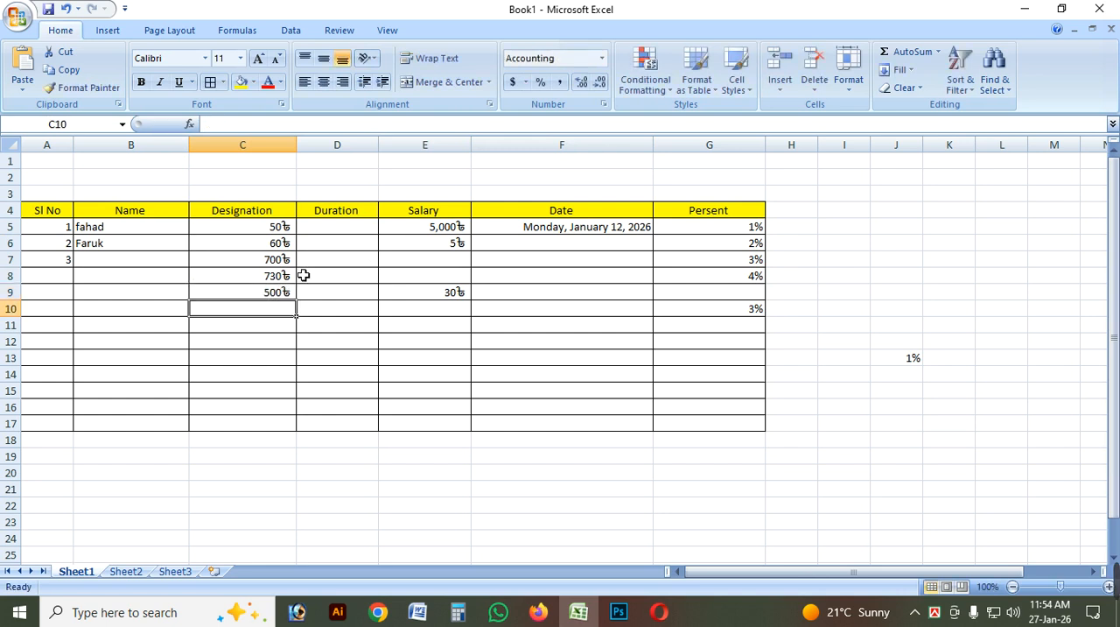
text(50)
key(Return)
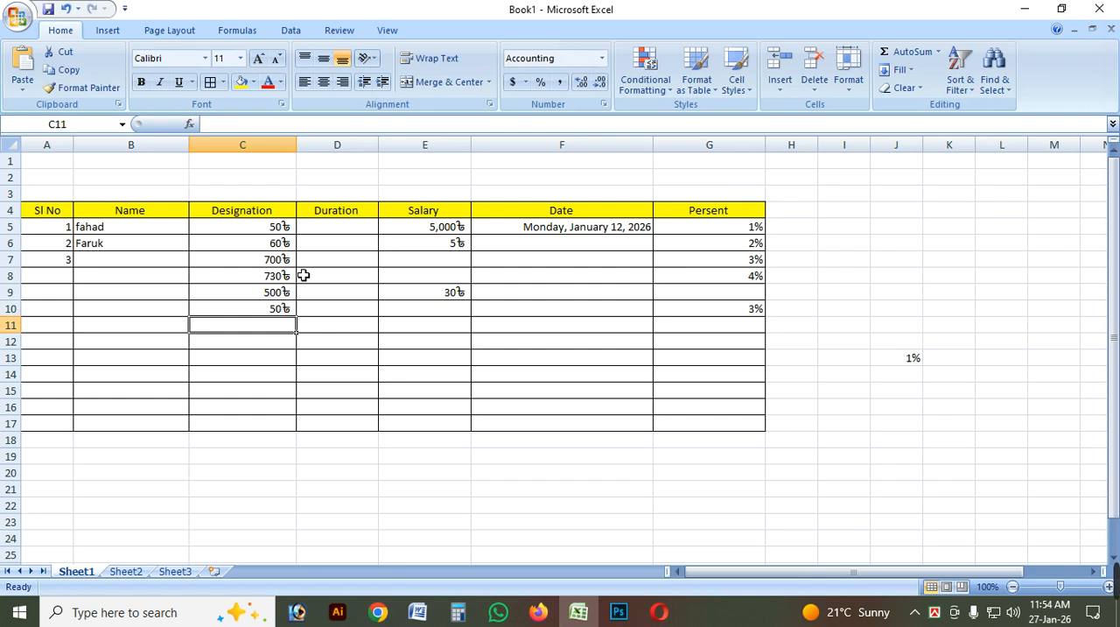
text(5000)
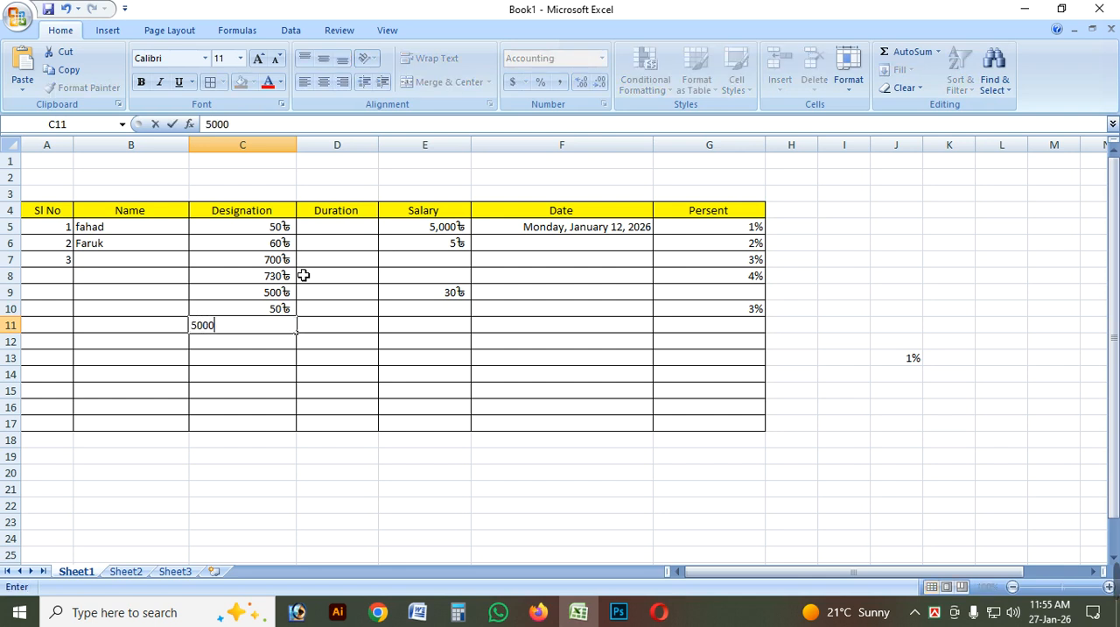
key(Return)
click(417, 428)
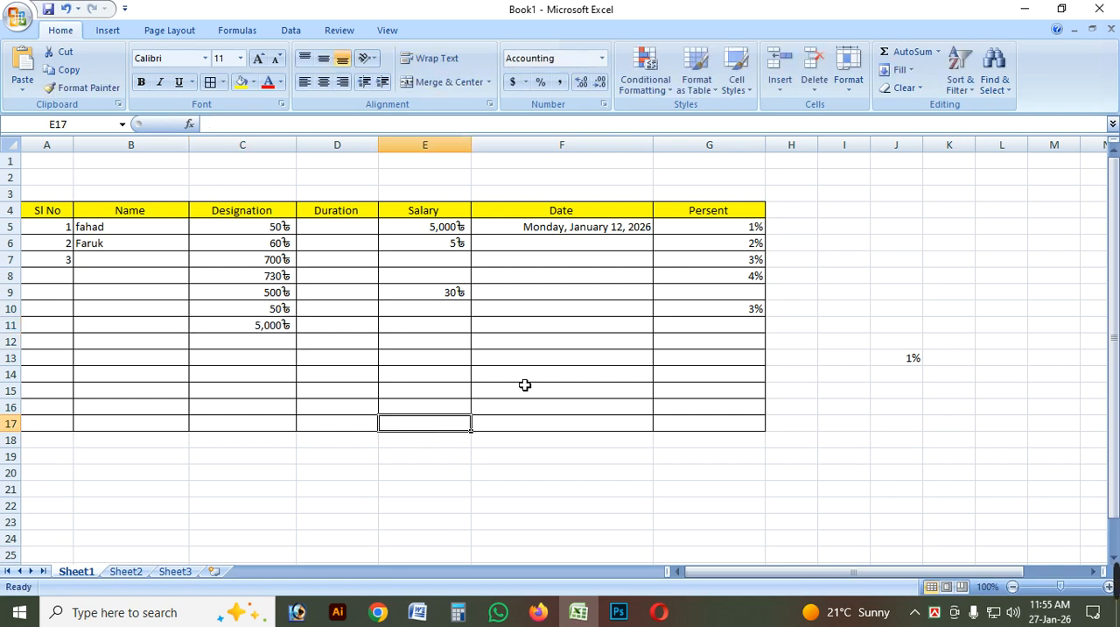
Clear the stray percentage in cell J13 outside the table.
click(882, 345)
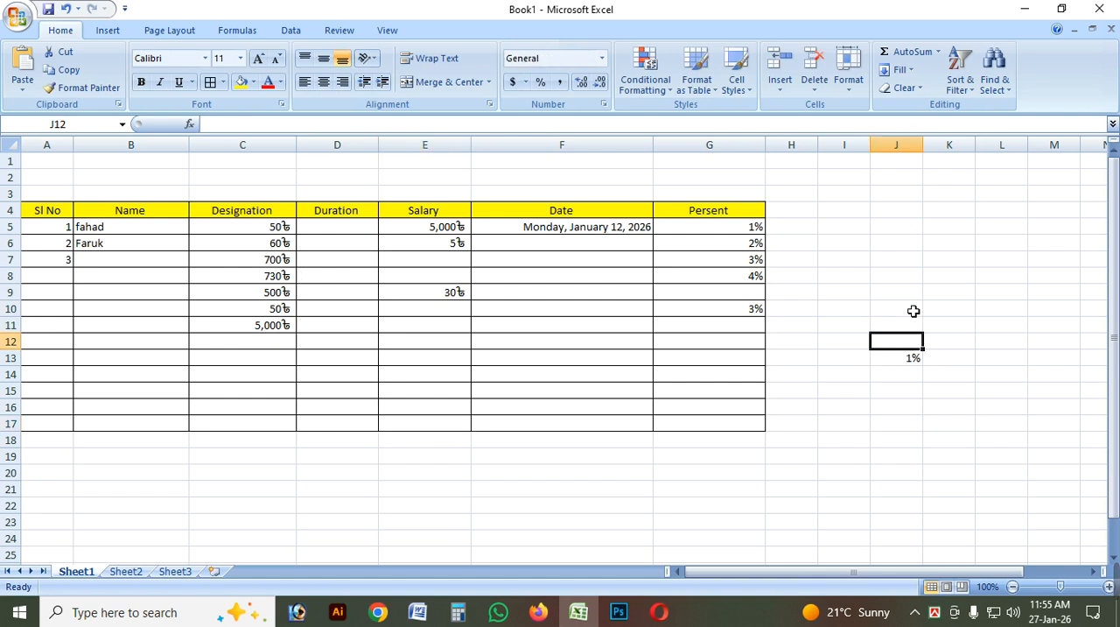
drag(913, 322, 921, 395)
click(984, 281)
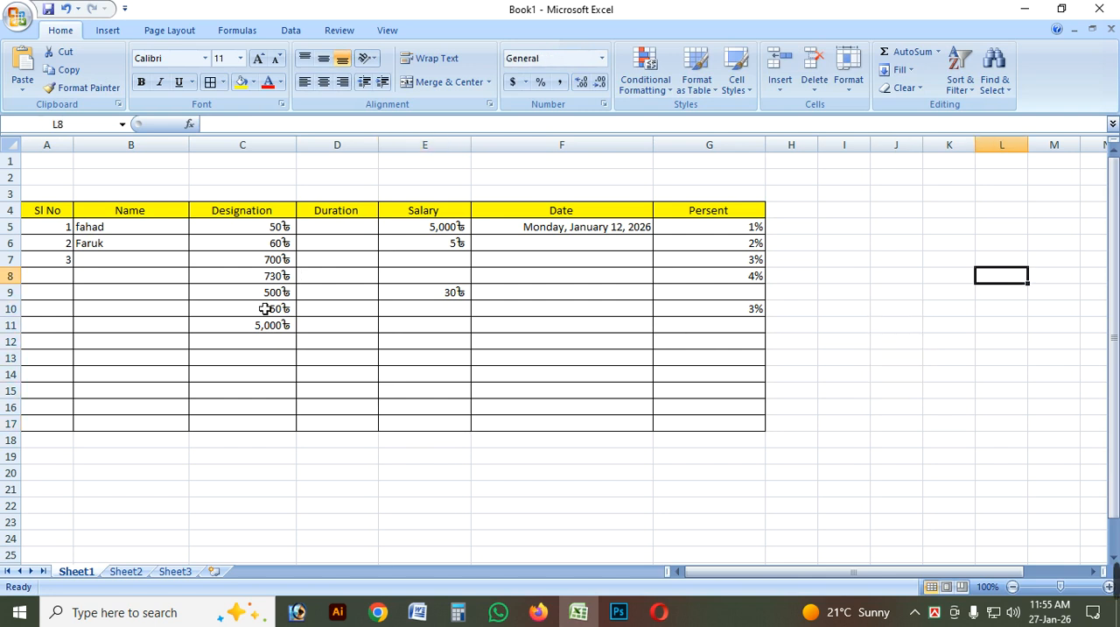
Set up a conditional formatting rule on cells C5:G17 that highlights values greater than 500.
drag(243, 231, 730, 427)
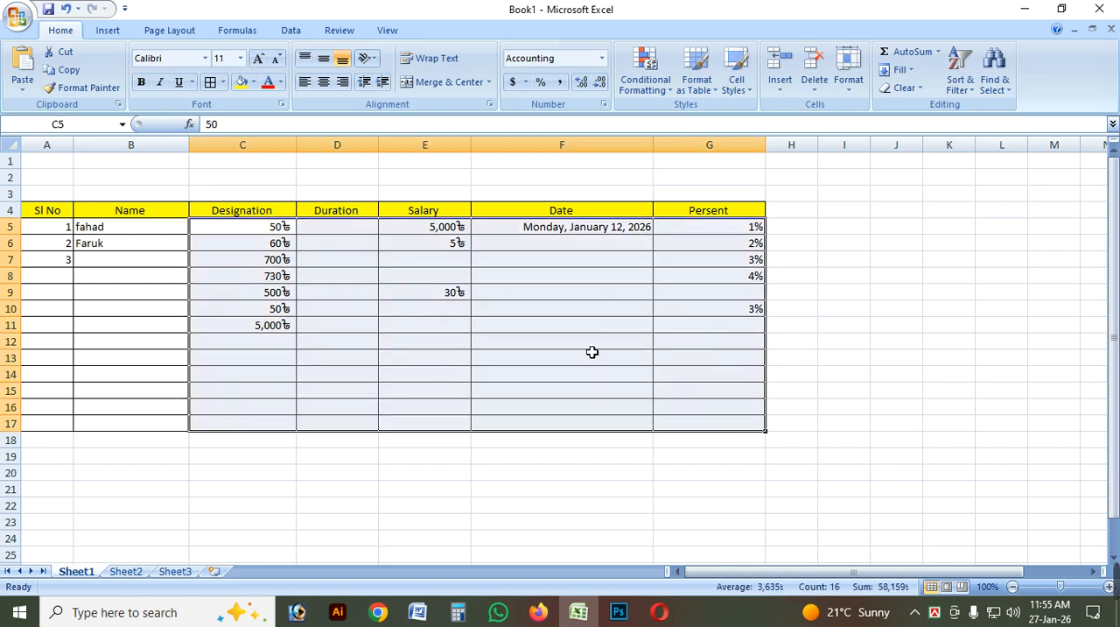
click(648, 93)
mouse_move(739, 128)
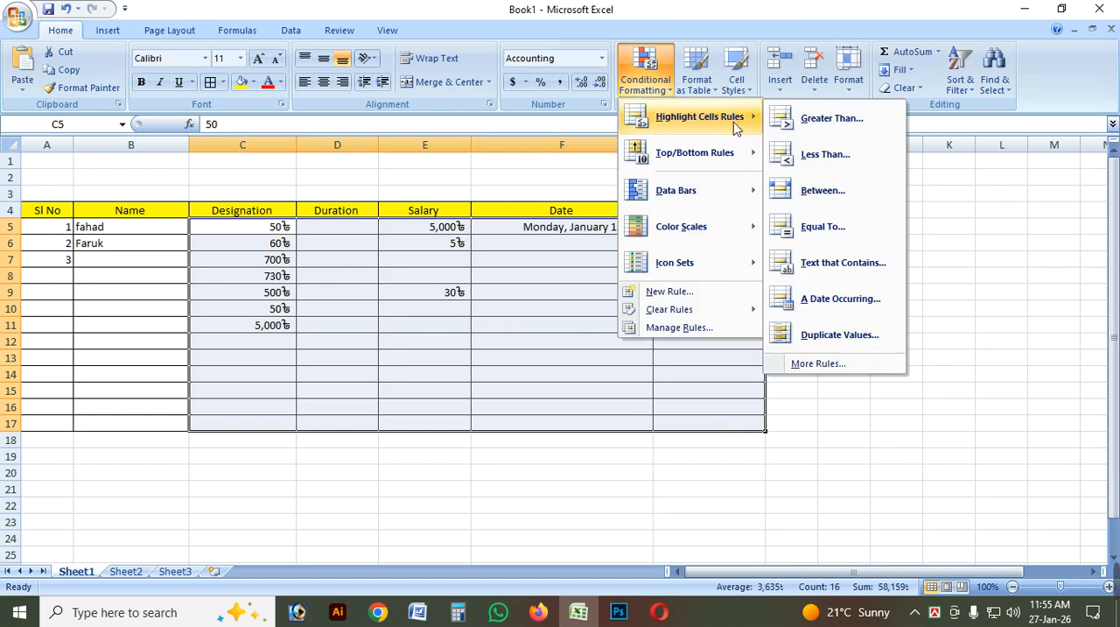
click(855, 128)
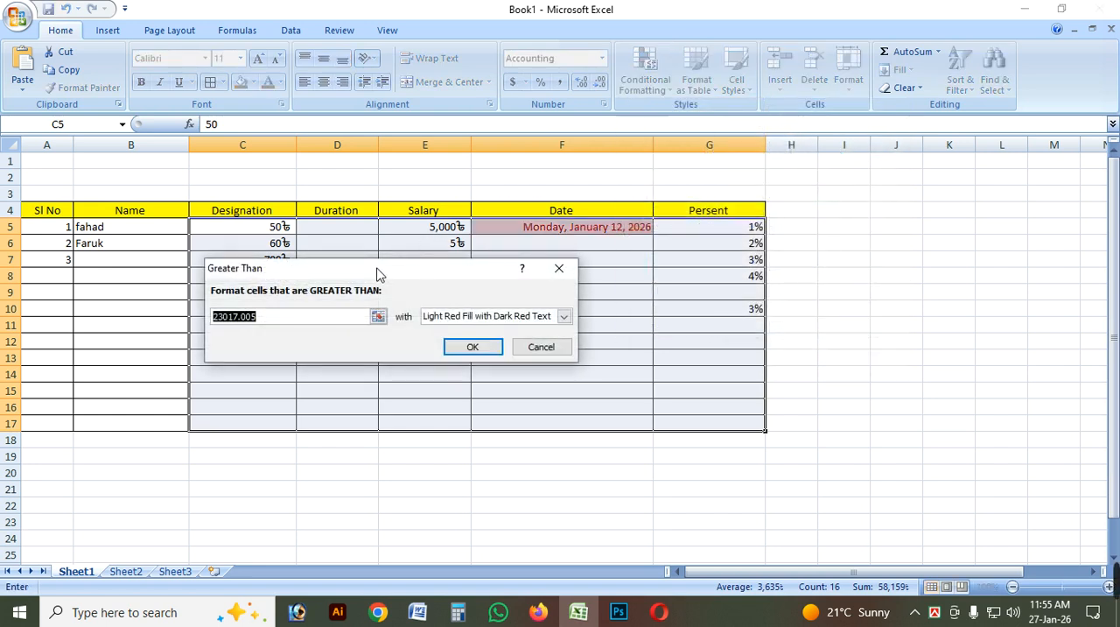
drag(375, 274, 599, 365)
click(499, 409)
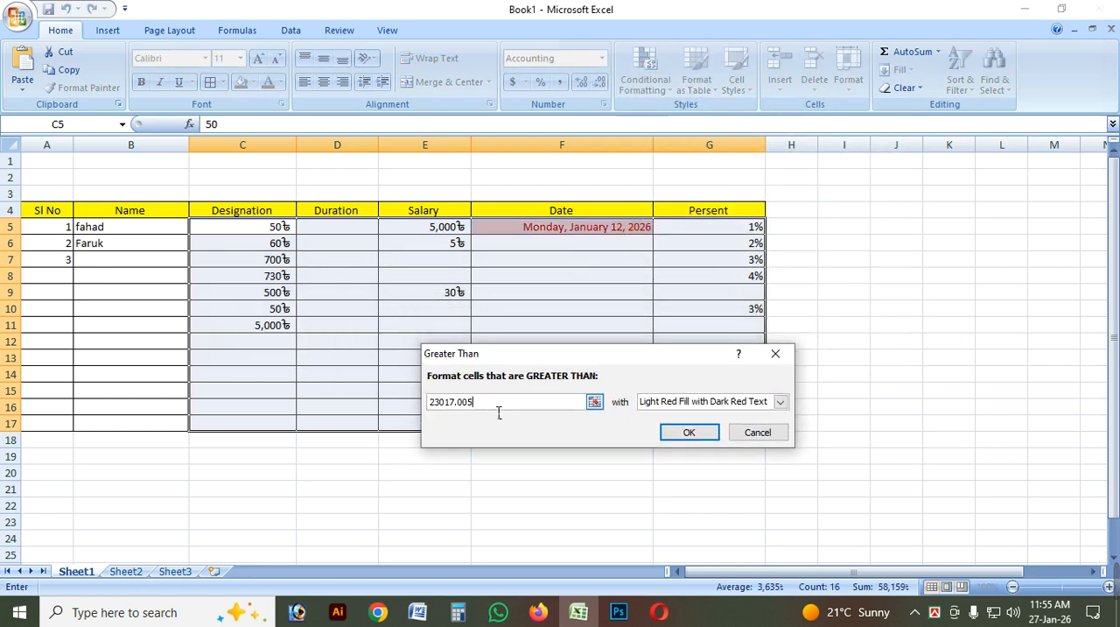
drag(498, 408, 423, 408)
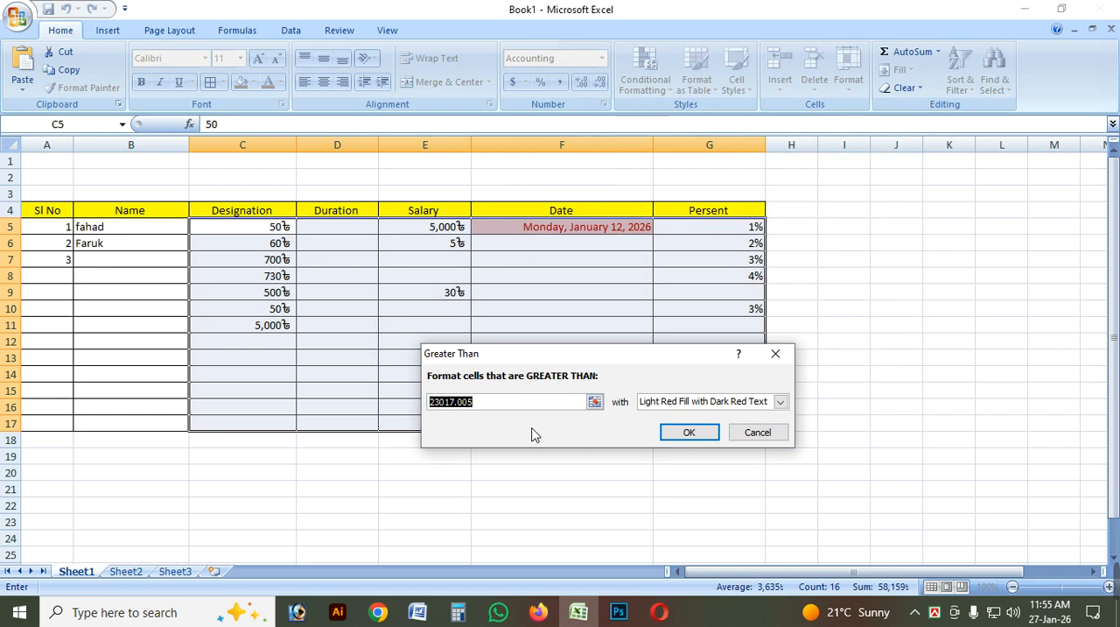
text(500)
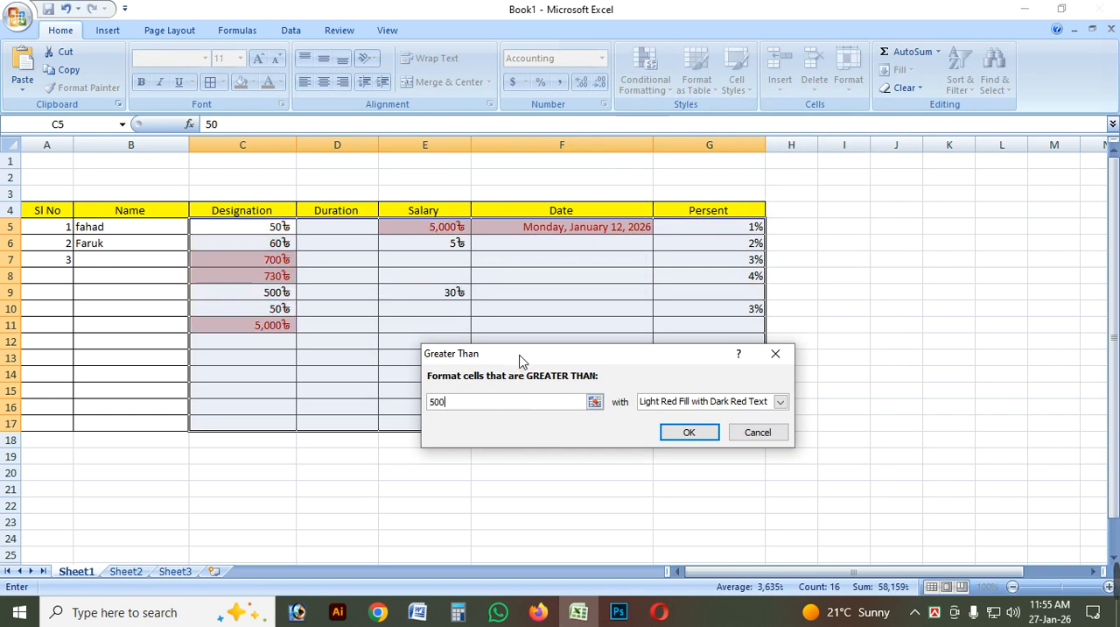
drag(522, 355, 422, 391)
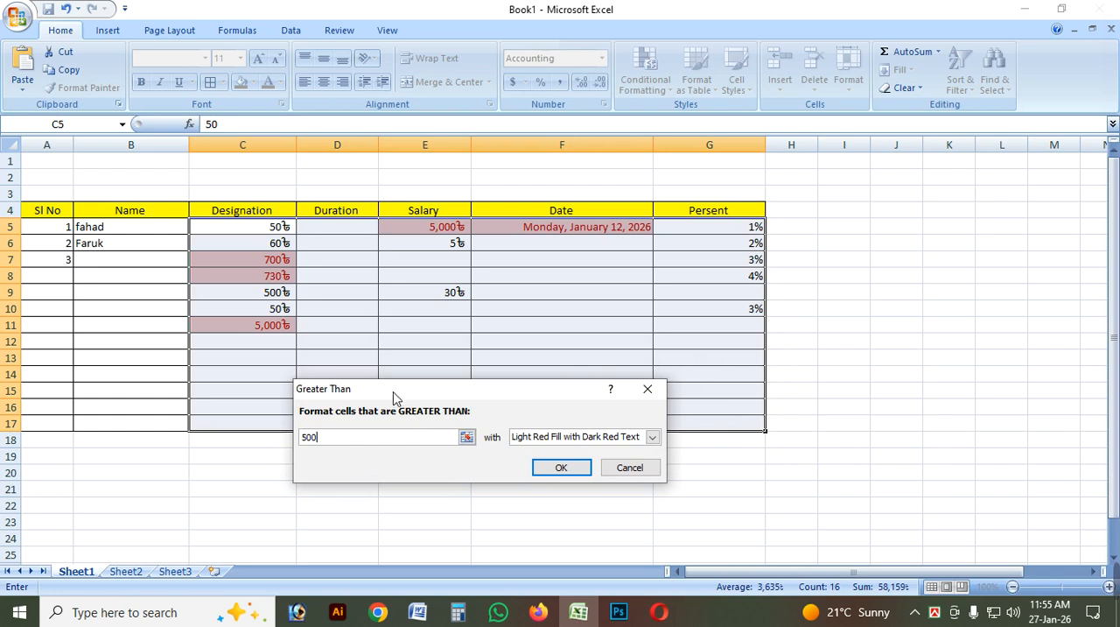
drag(394, 394, 369, 411)
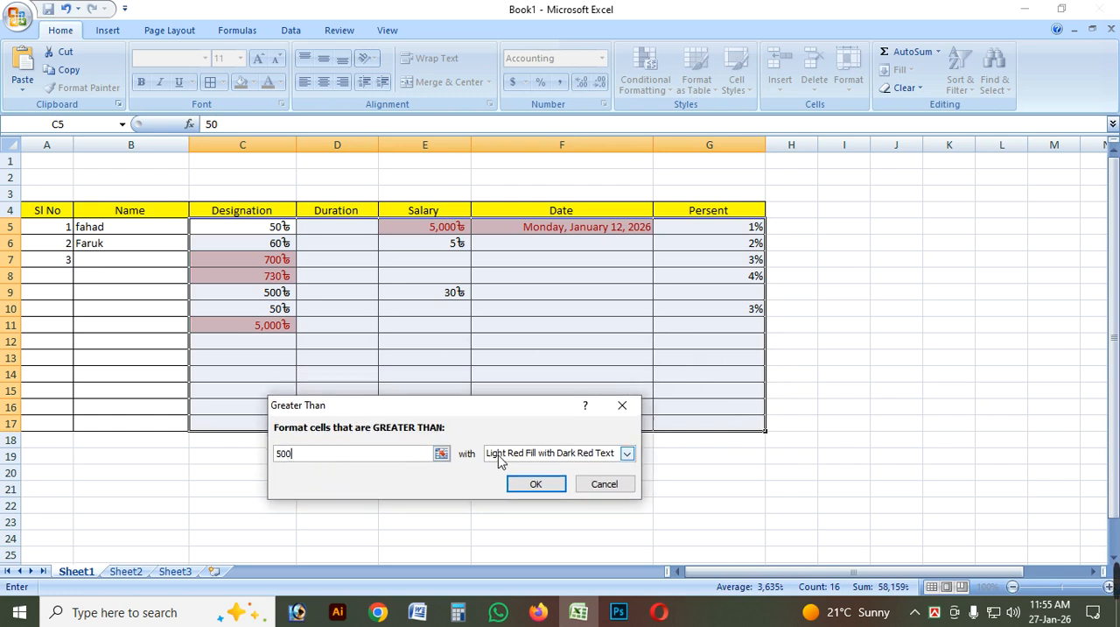
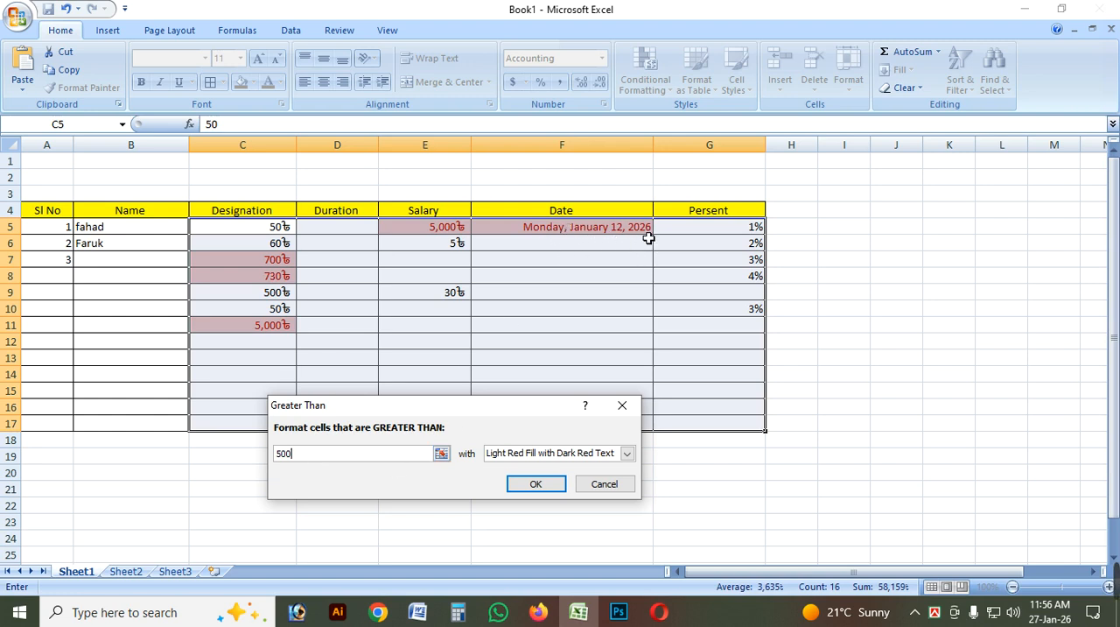
Cancel the Greater Than rule and clear the Date cells F5:F17.
drag(510, 411, 613, 406)
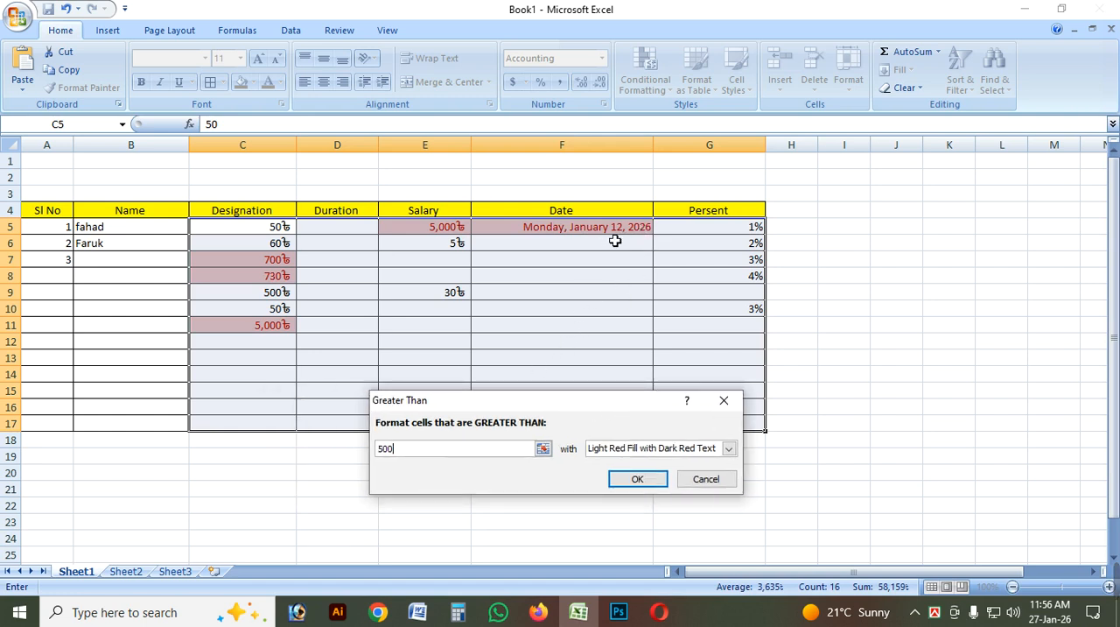
click(723, 400)
click(564, 291)
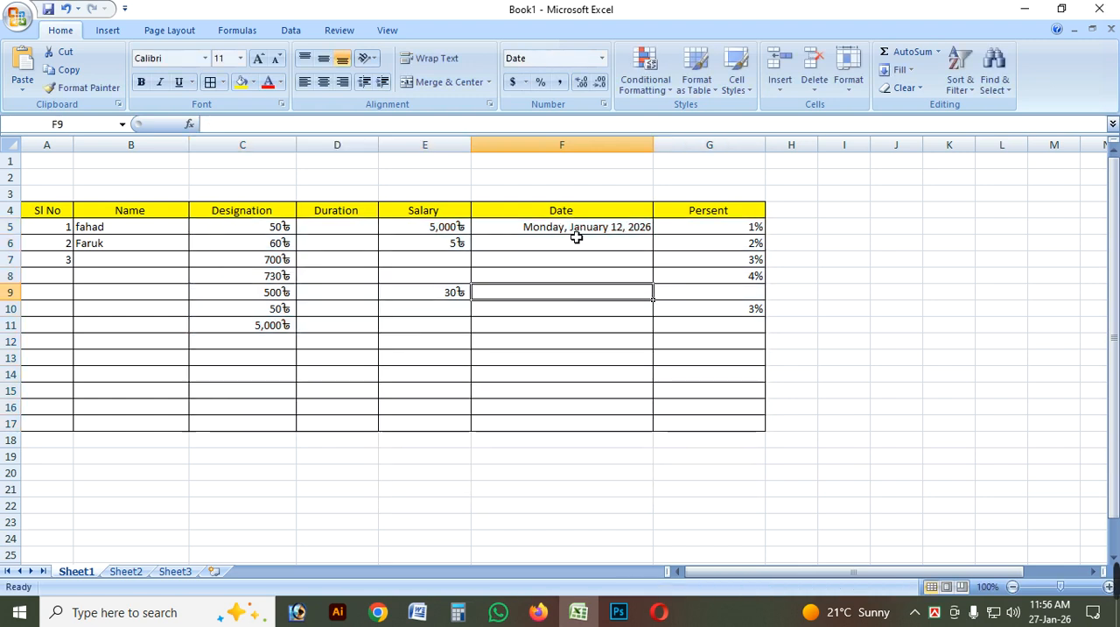
drag(577, 229, 579, 424)
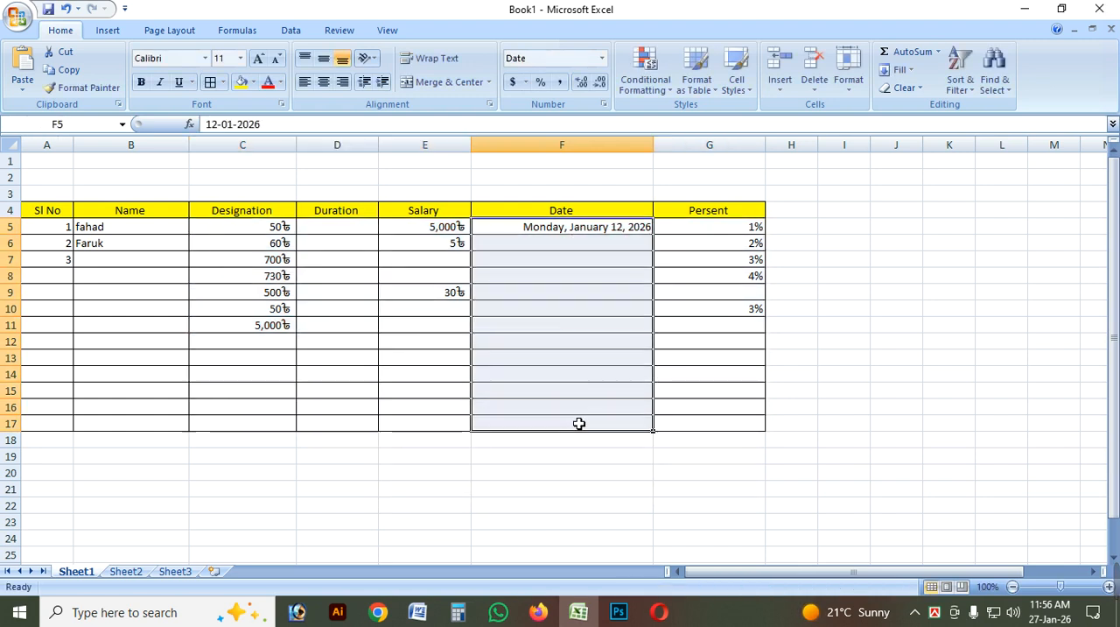
key(Delete)
click(1062, 345)
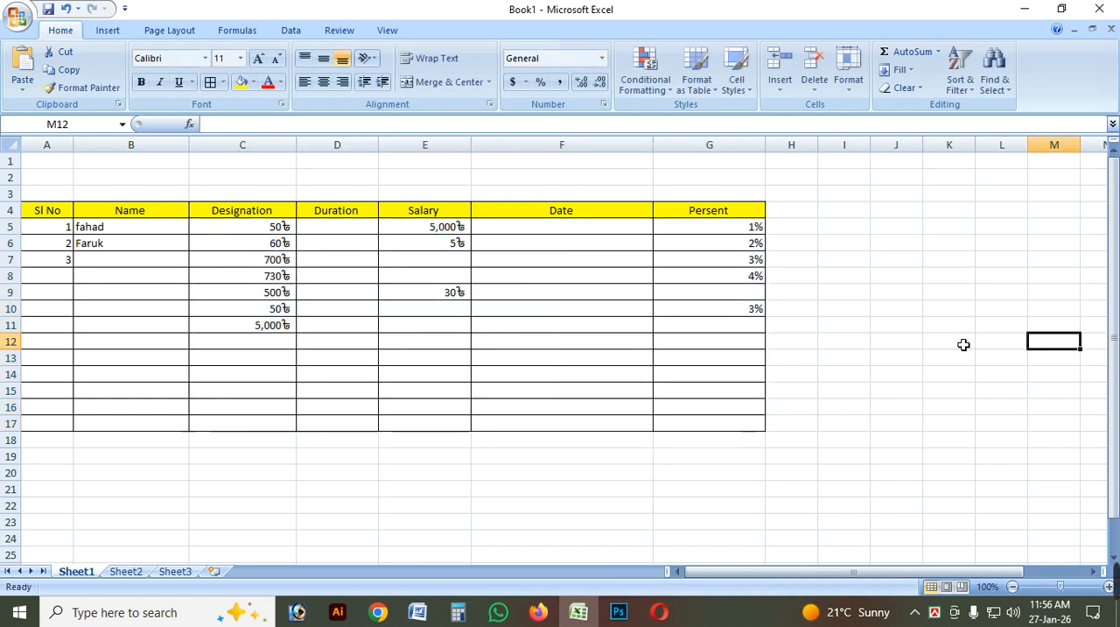
Set up a Greater Than highlight rule on C5:G17 with threshold 2500.005 and Yellow Fill with Dark Yellow Text.
drag(255, 232, 761, 426)
click(646, 75)
mouse_move(705, 116)
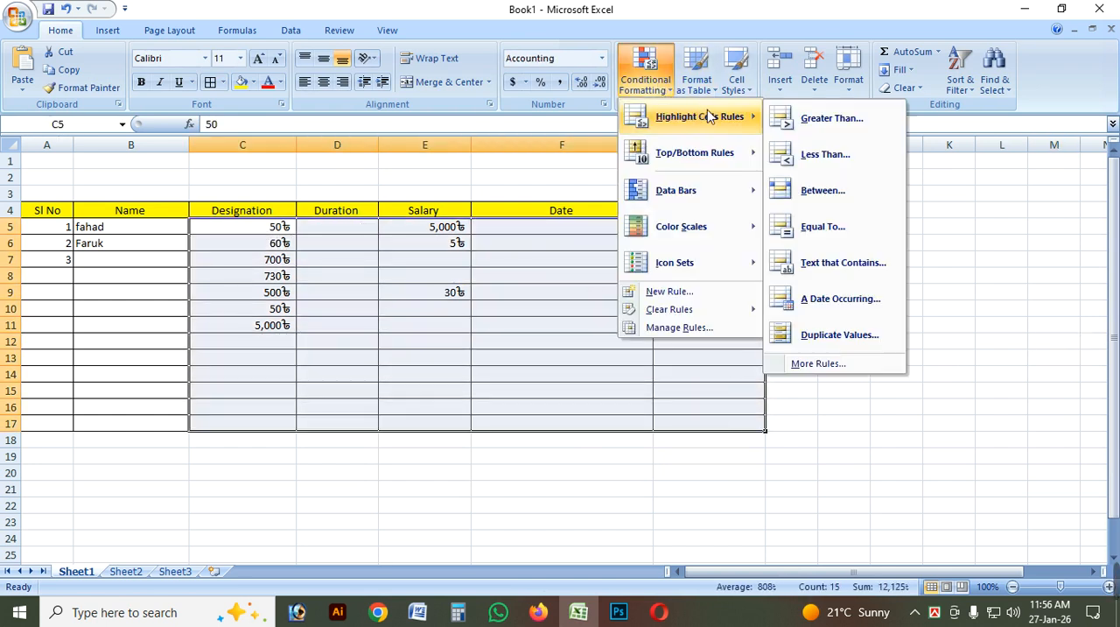
click(822, 118)
drag(483, 404, 527, 402)
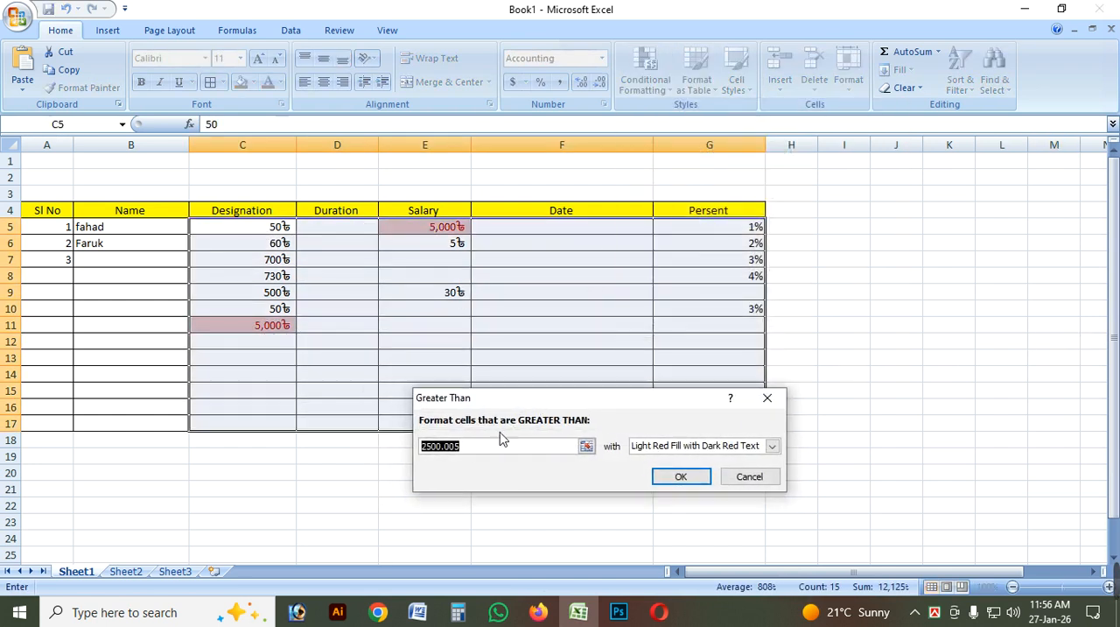
click(496, 453)
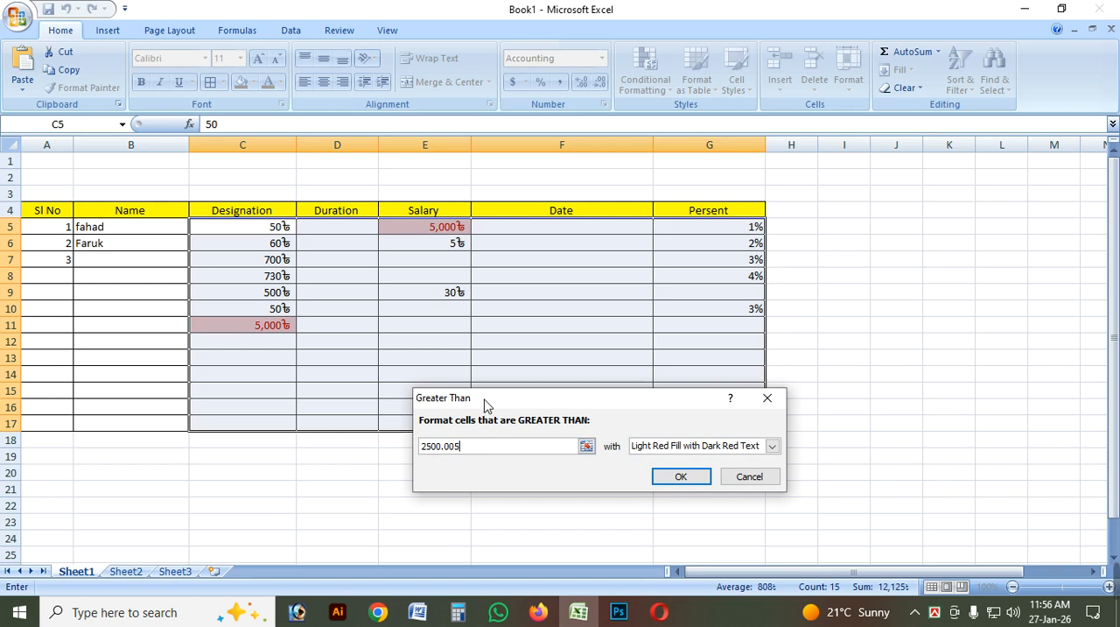
drag(487, 405, 645, 389)
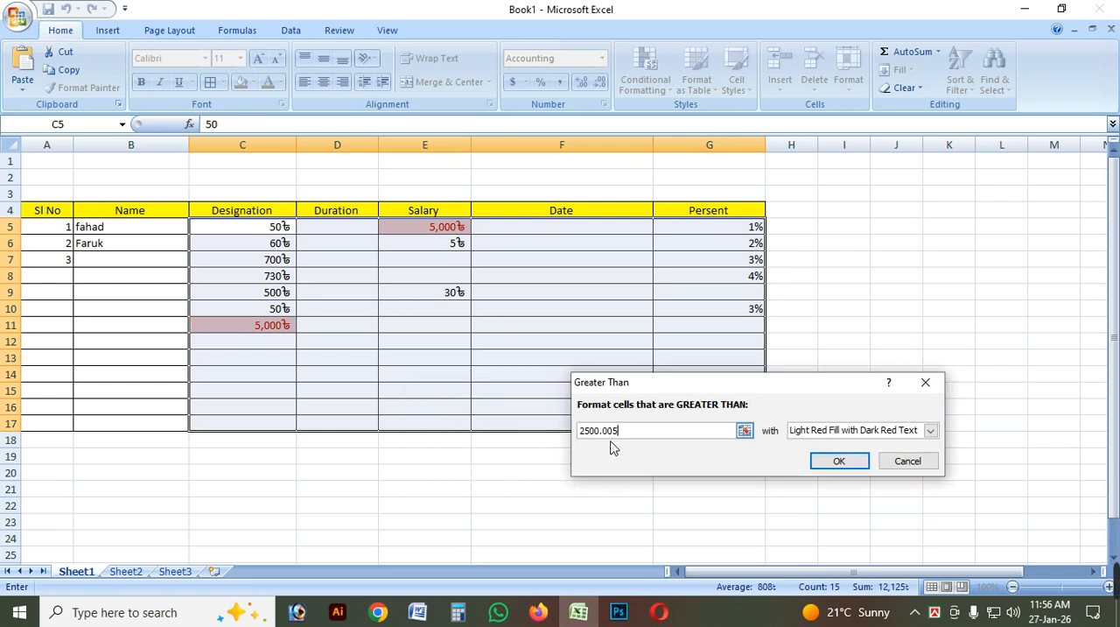
drag(704, 389, 333, 386)
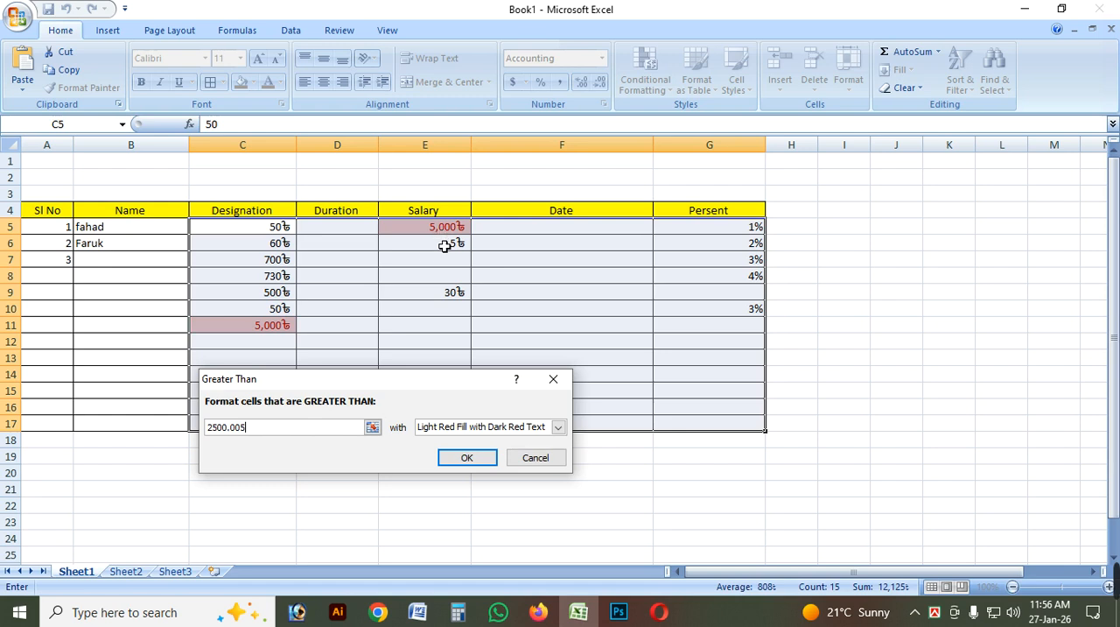
click(561, 430)
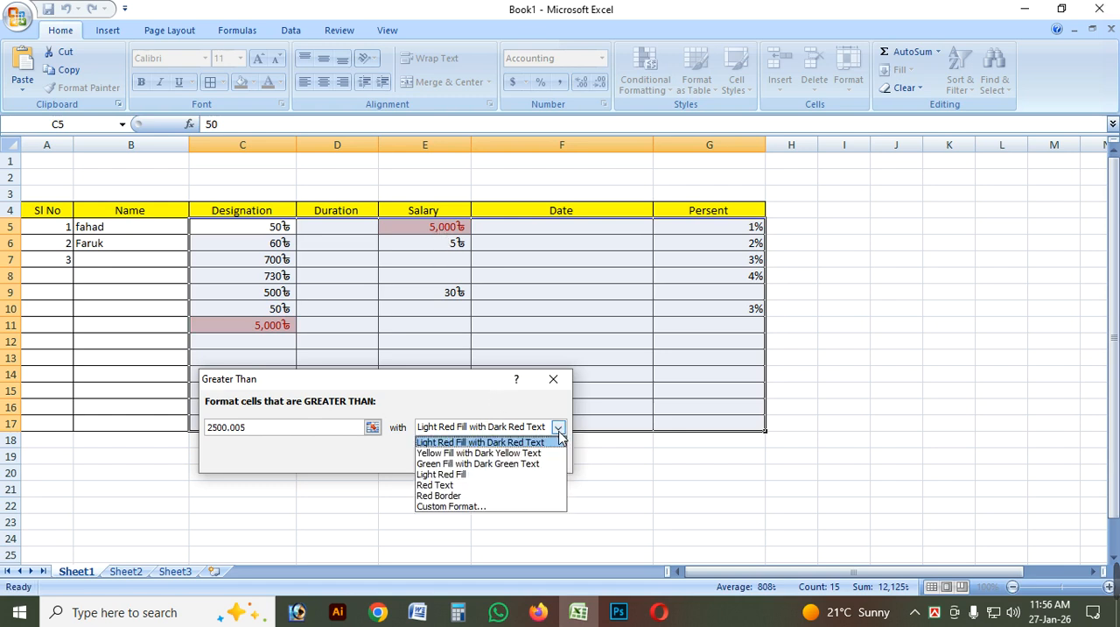
click(495, 454)
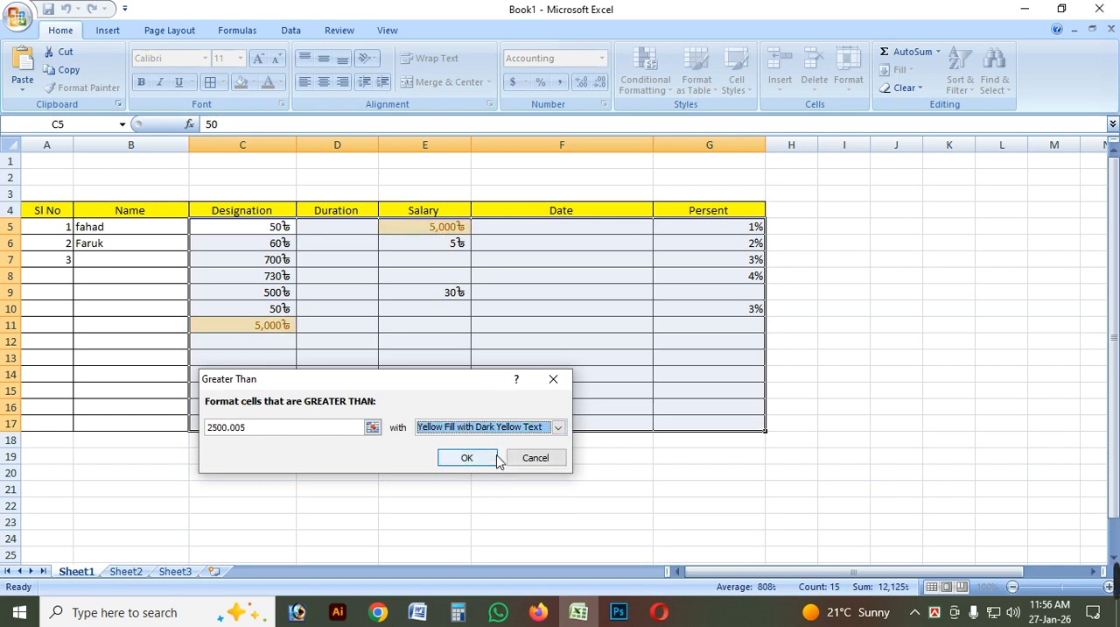
Try the rule's Green Fill with Dark Green Text, Light Red Fill and Red Text formats in turn.
click(558, 428)
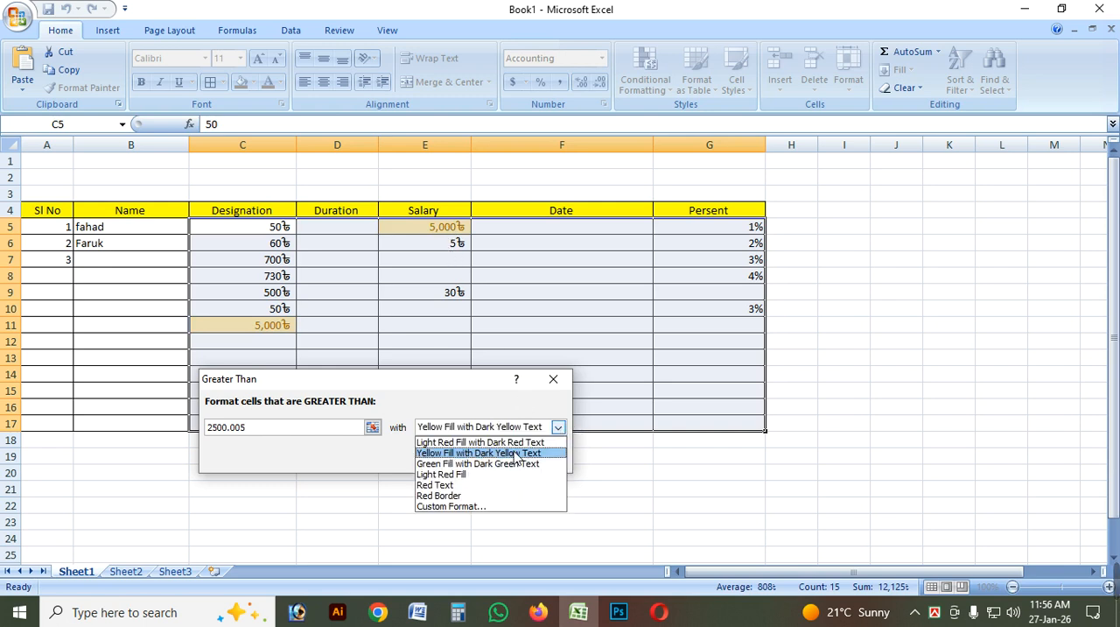
click(464, 463)
click(559, 427)
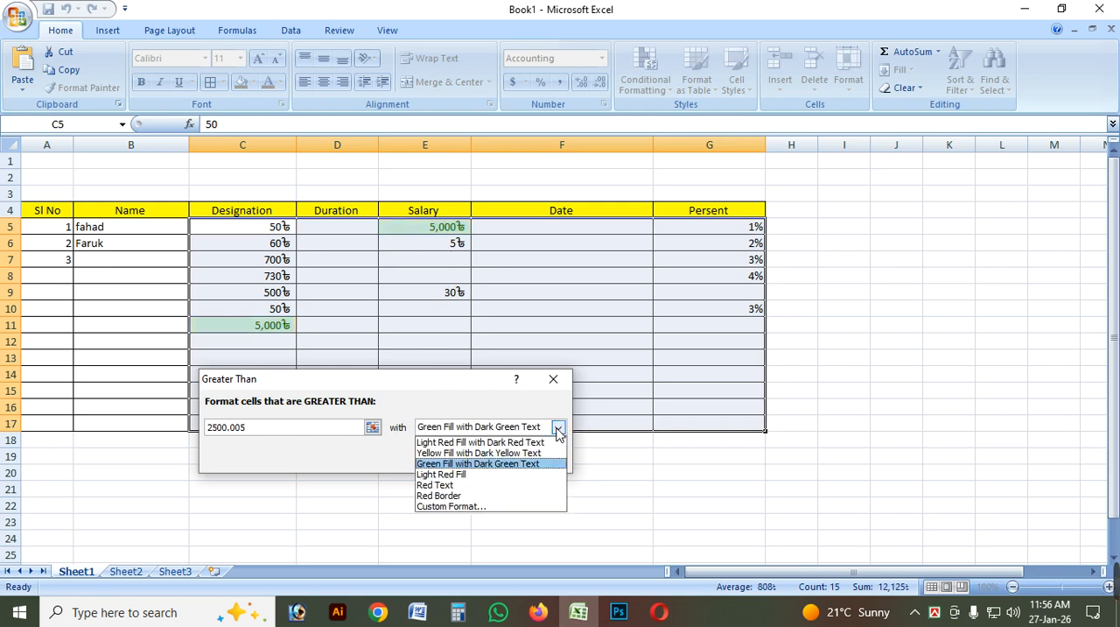
click(468, 477)
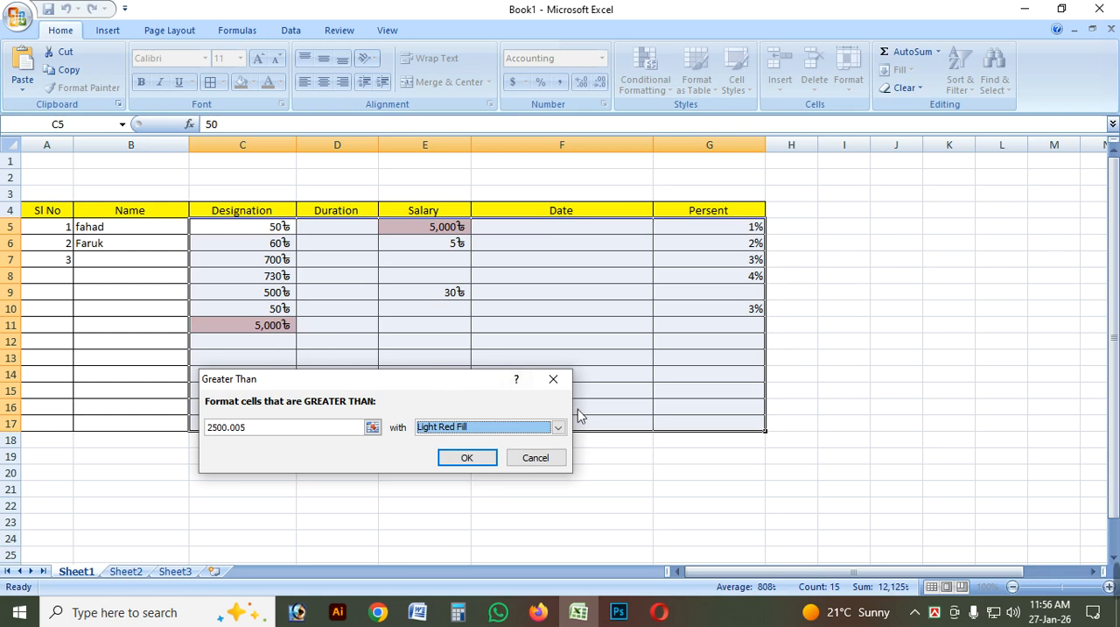
click(559, 427)
click(442, 487)
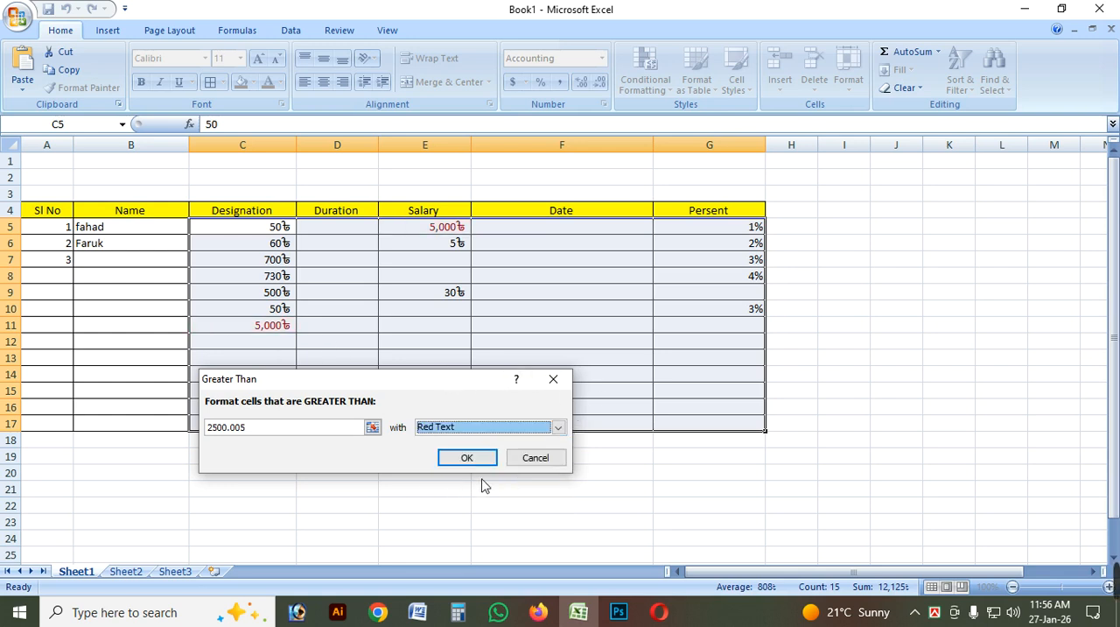
Set the Greater Than rule's format to Red Border and apply it to C5:G17.
click(559, 427)
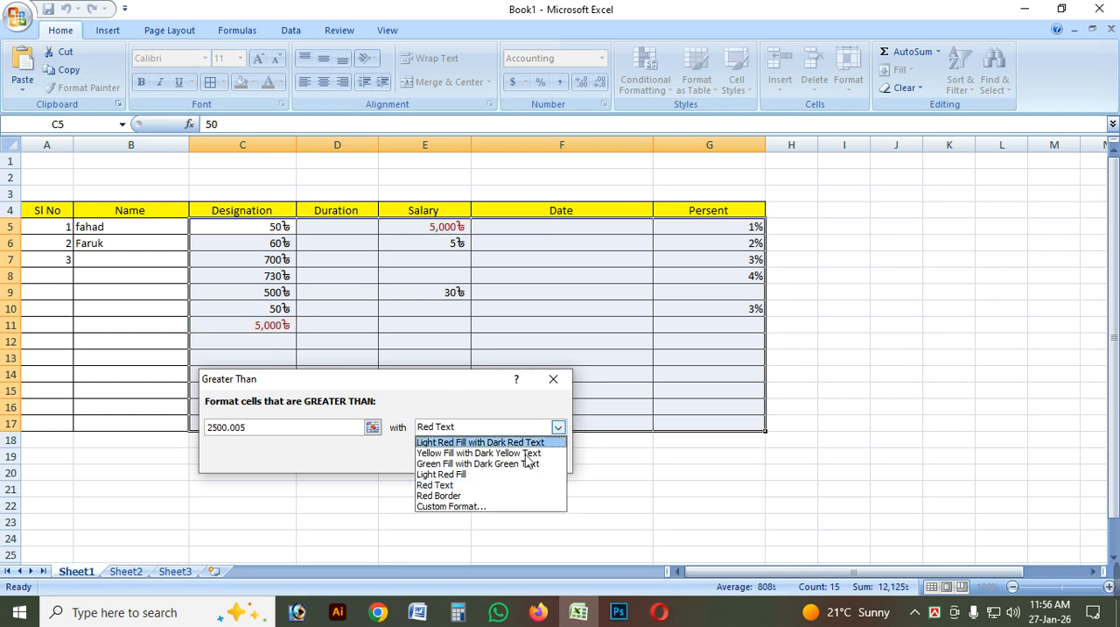
click(455, 496)
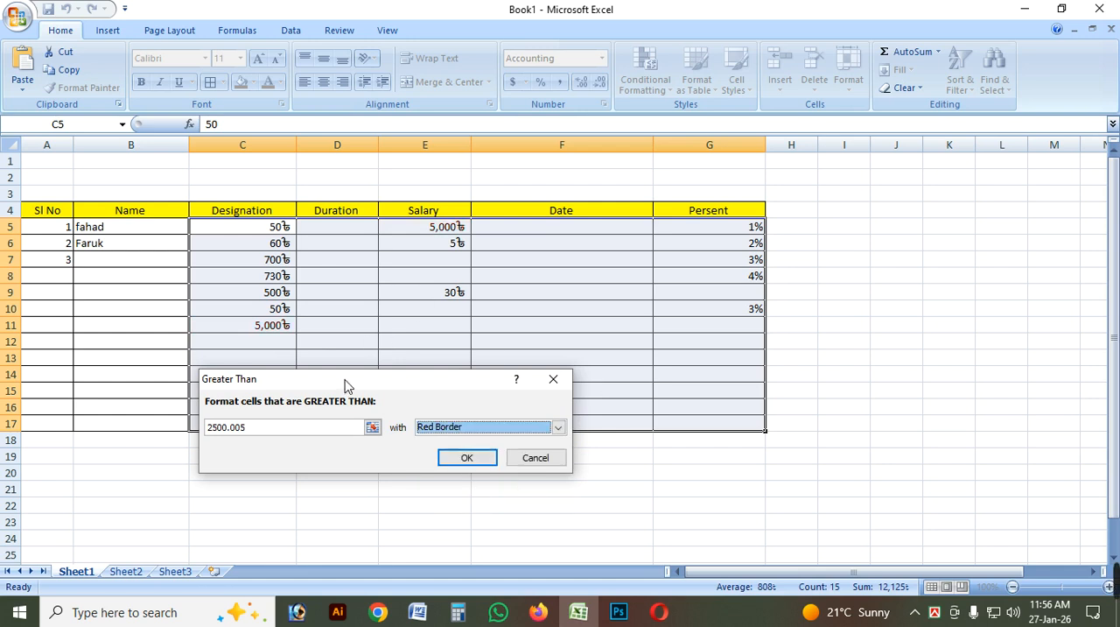
drag(346, 385, 399, 383)
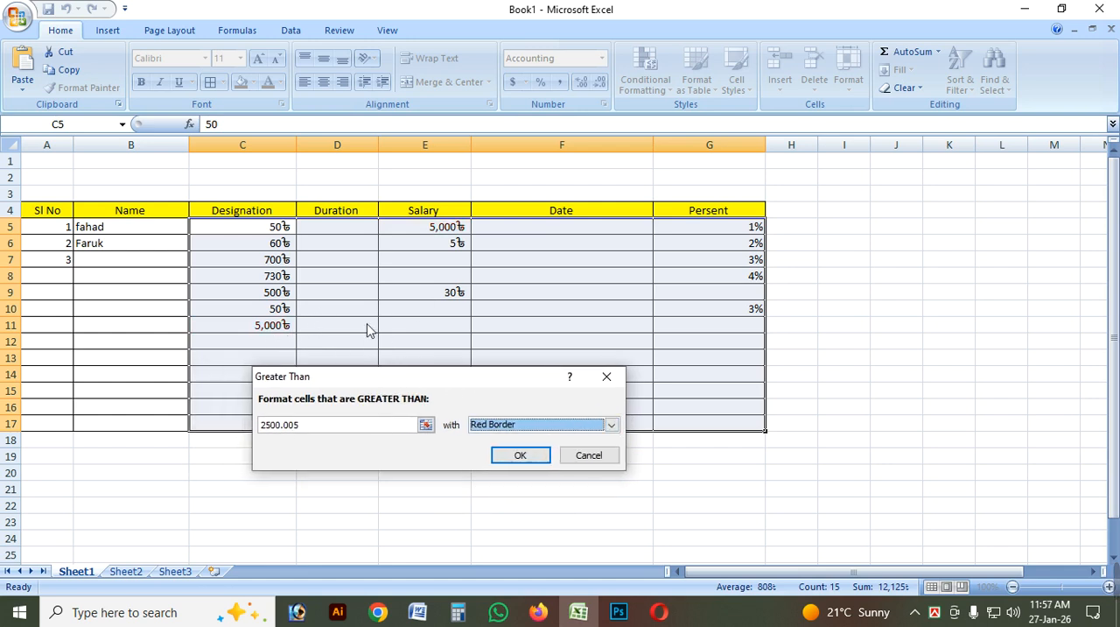
click(528, 455)
click(443, 330)
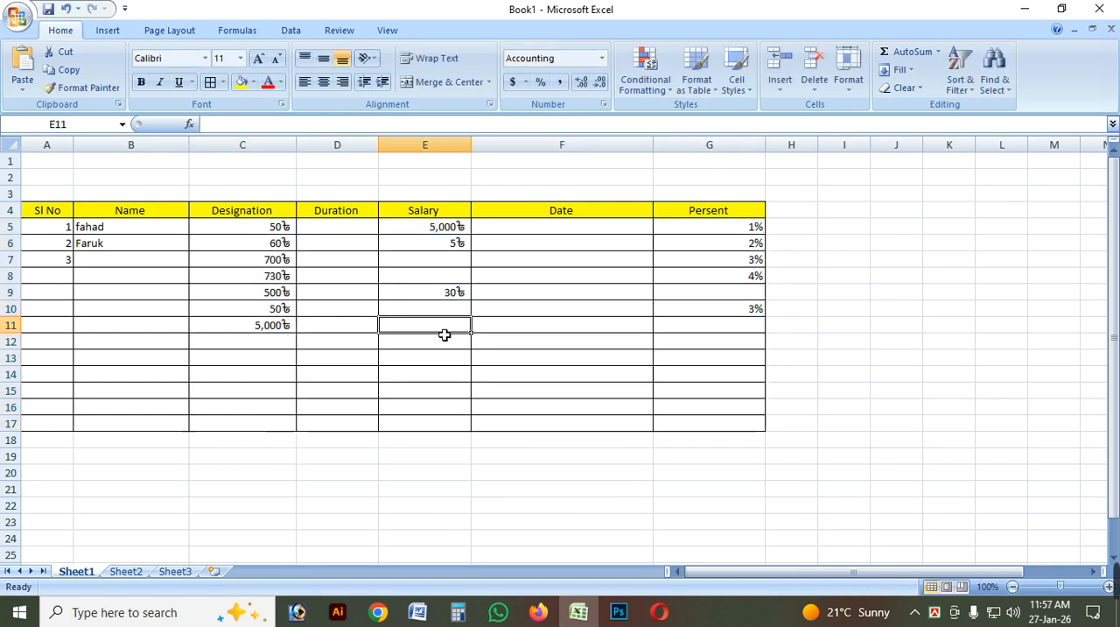
Examine the table's borders in the print preview, enlarging the page, and return to the worksheet.
click(18, 18)
mouse_move(61, 194)
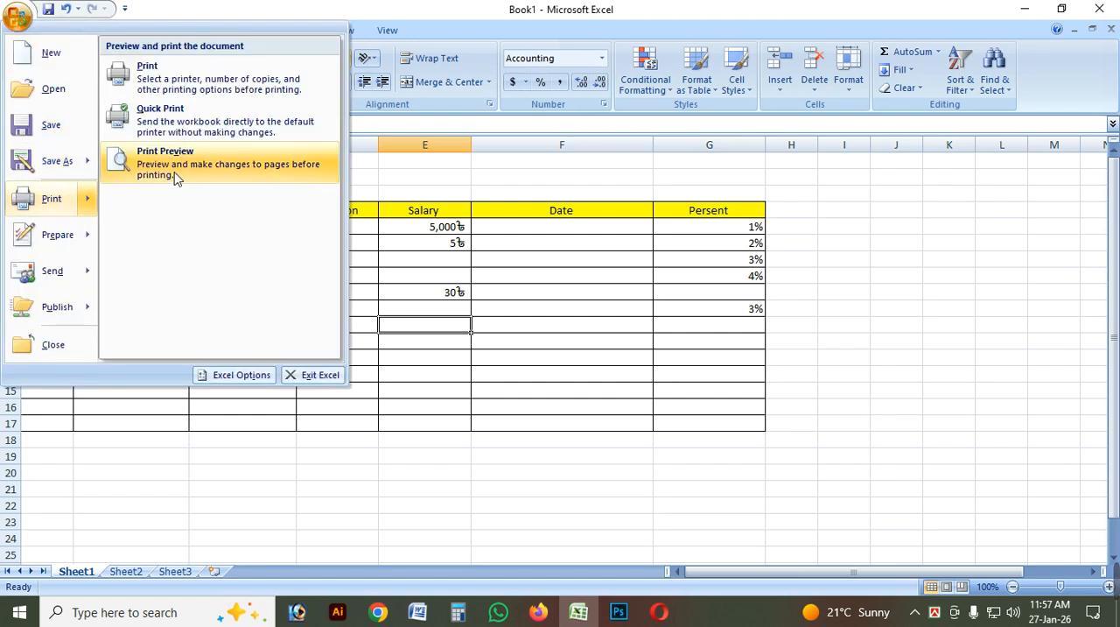
click(175, 175)
click(512, 242)
scroll(644, 275, up, 3)
scroll(642, 277, down, 2)
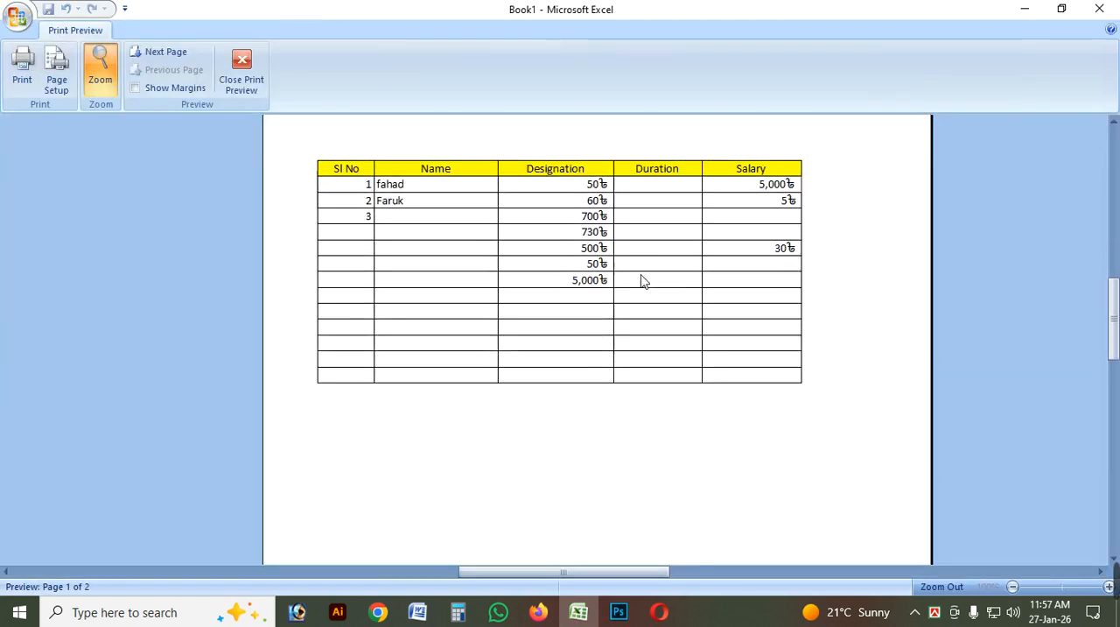
click(230, 92)
click(573, 332)
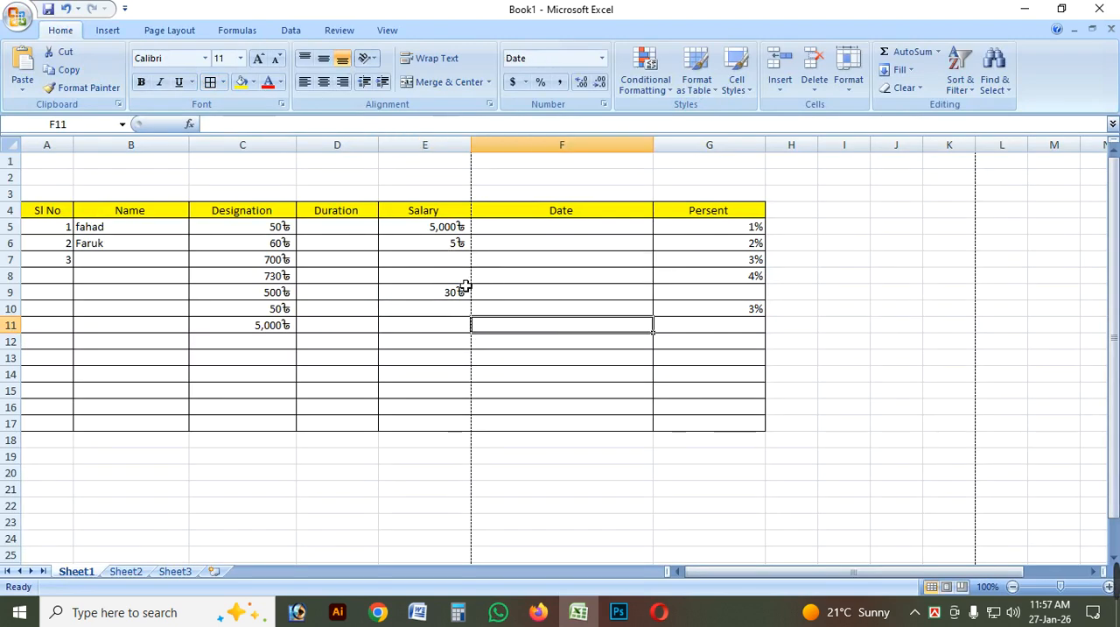
Undo the red border rule and highlight cells in C5:G17 less than 33 using Light Red Fill with Dark Red Text.
key(ctrl+z)
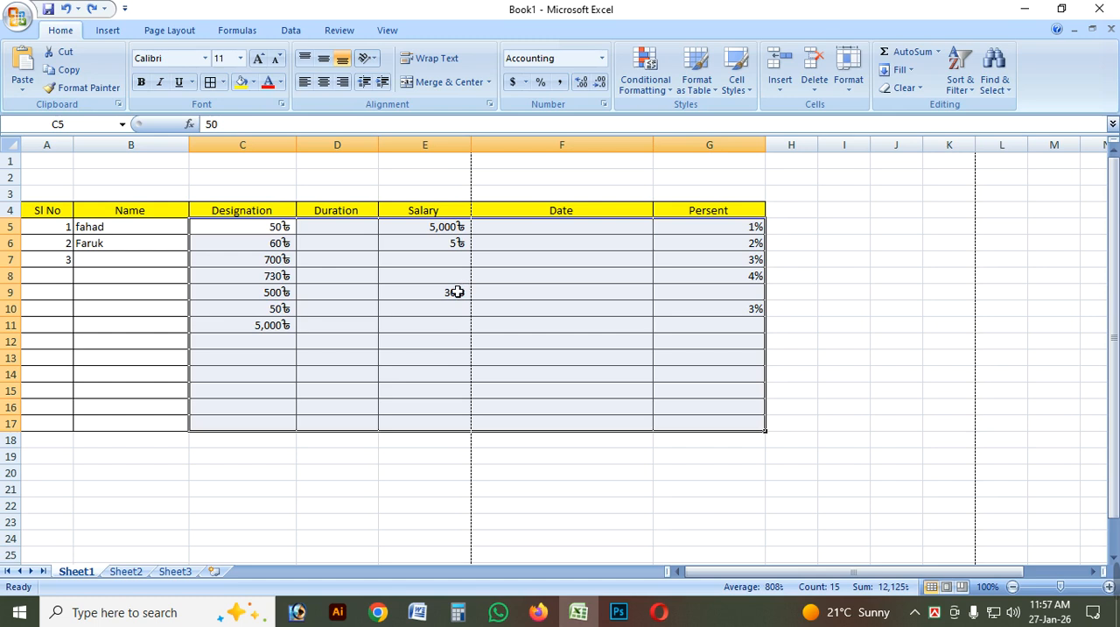
click(645, 72)
mouse_move(712, 126)
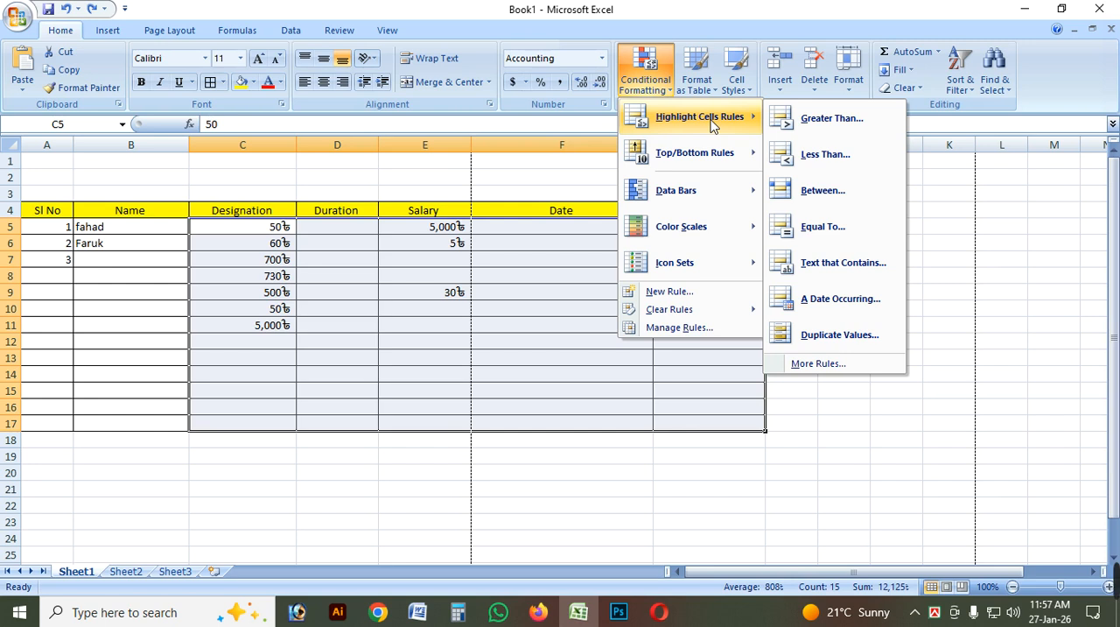
click(825, 154)
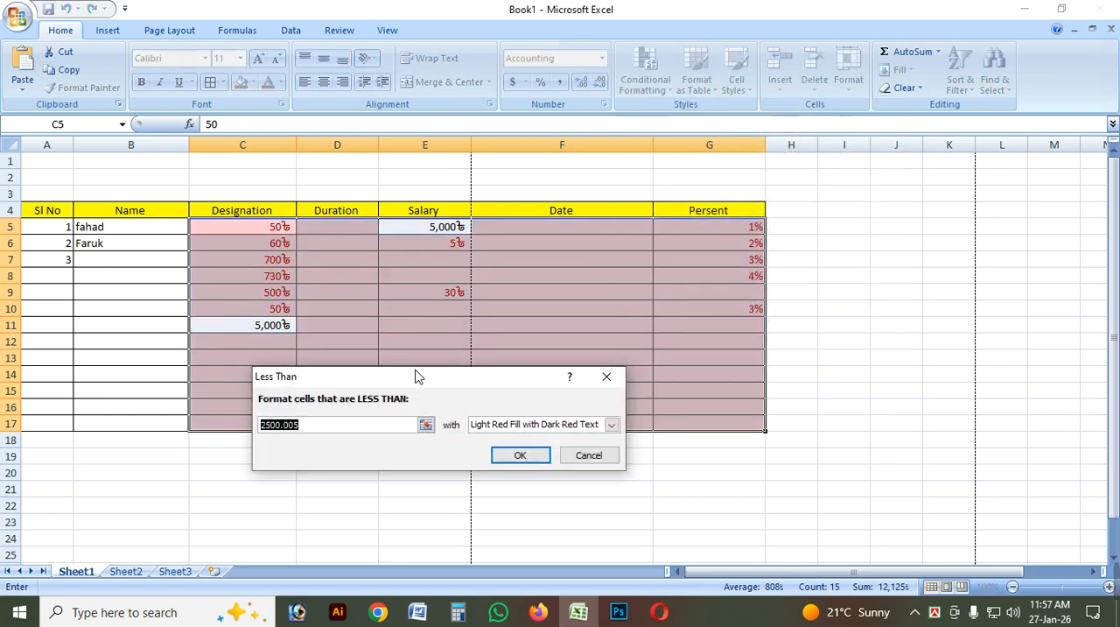
drag(417, 373, 588, 390)
click(489, 440)
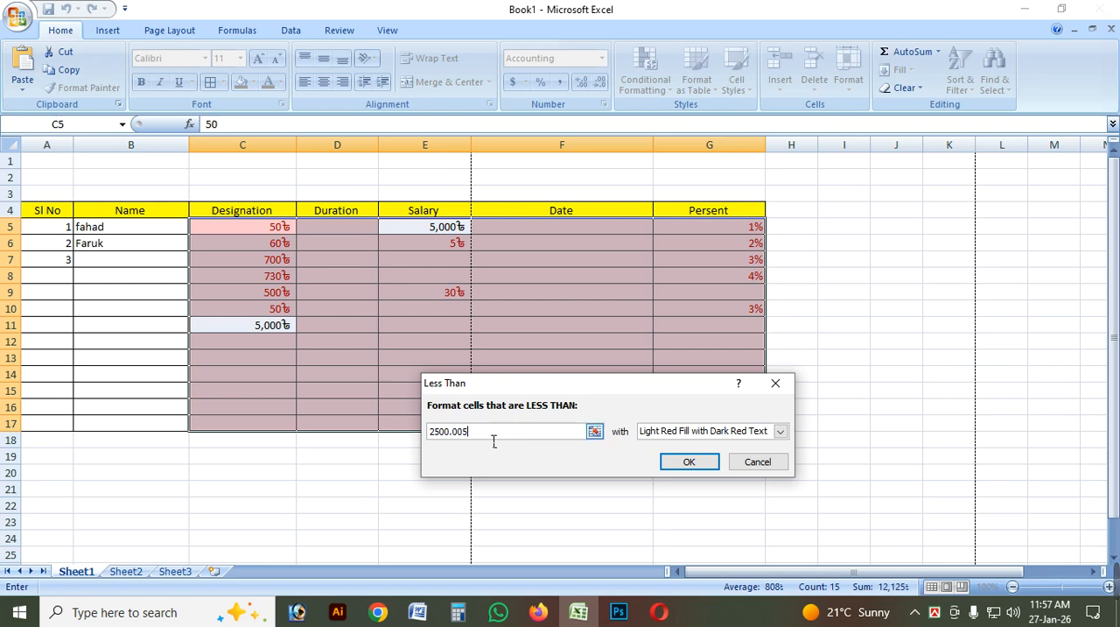
drag(501, 384, 678, 409)
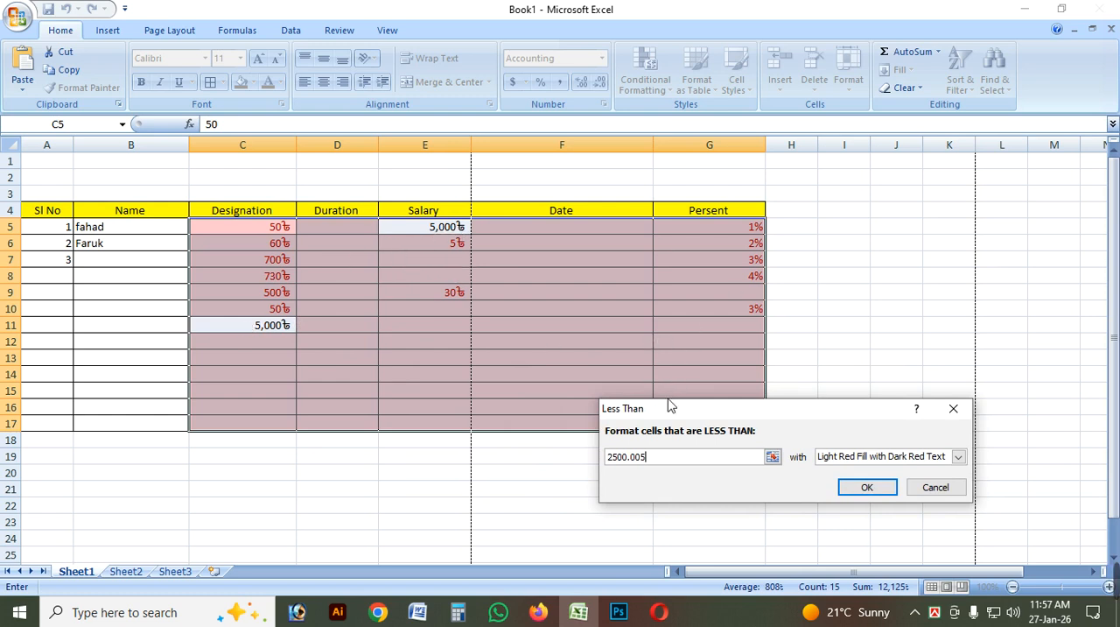
drag(732, 400, 681, 433)
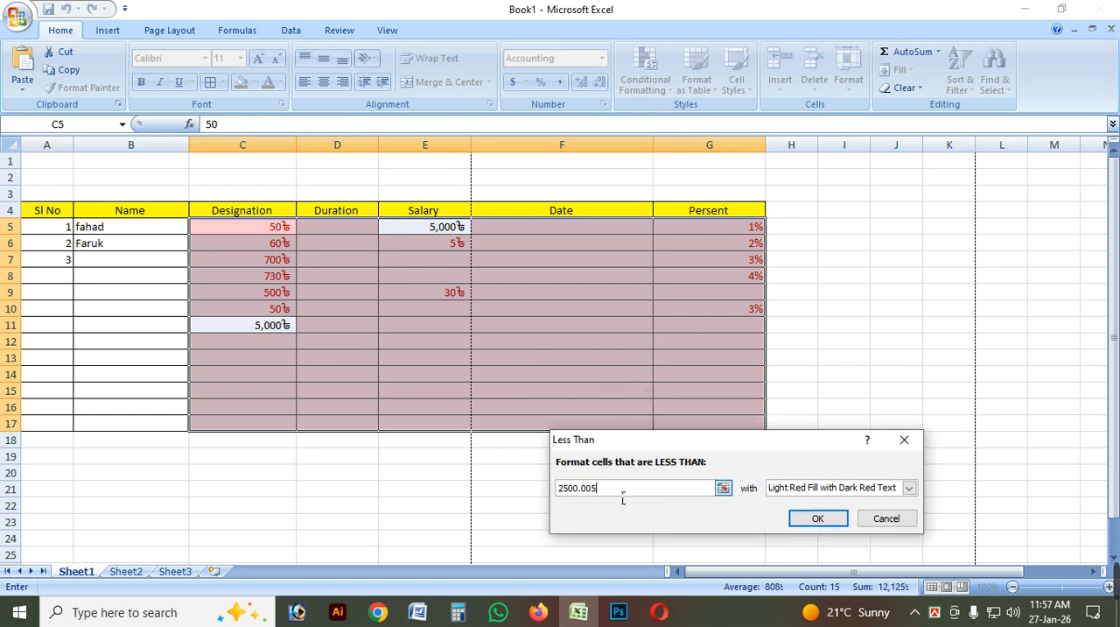
drag(622, 490, 542, 494)
text(33)
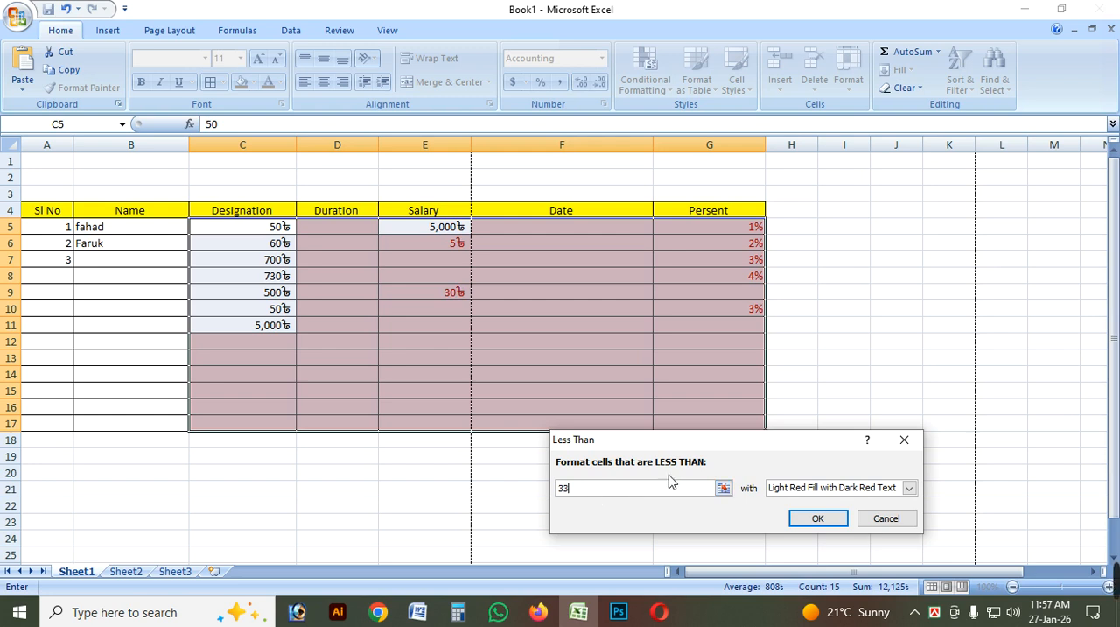
drag(723, 446, 670, 445)
click(766, 517)
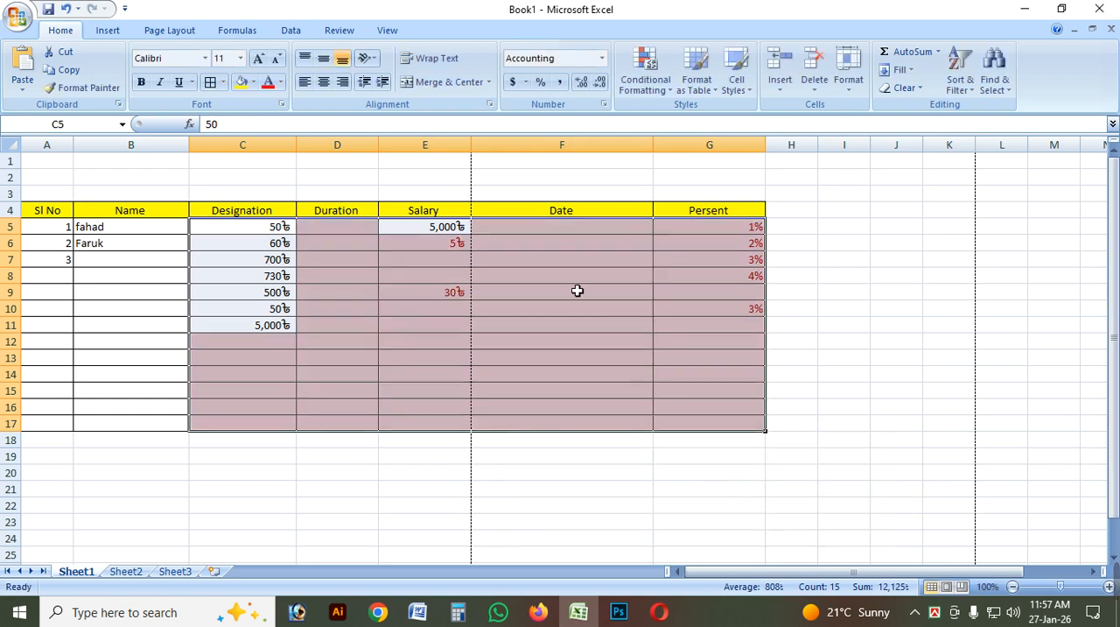
Enter 40 in the first Date cell, F5.
click(568, 229)
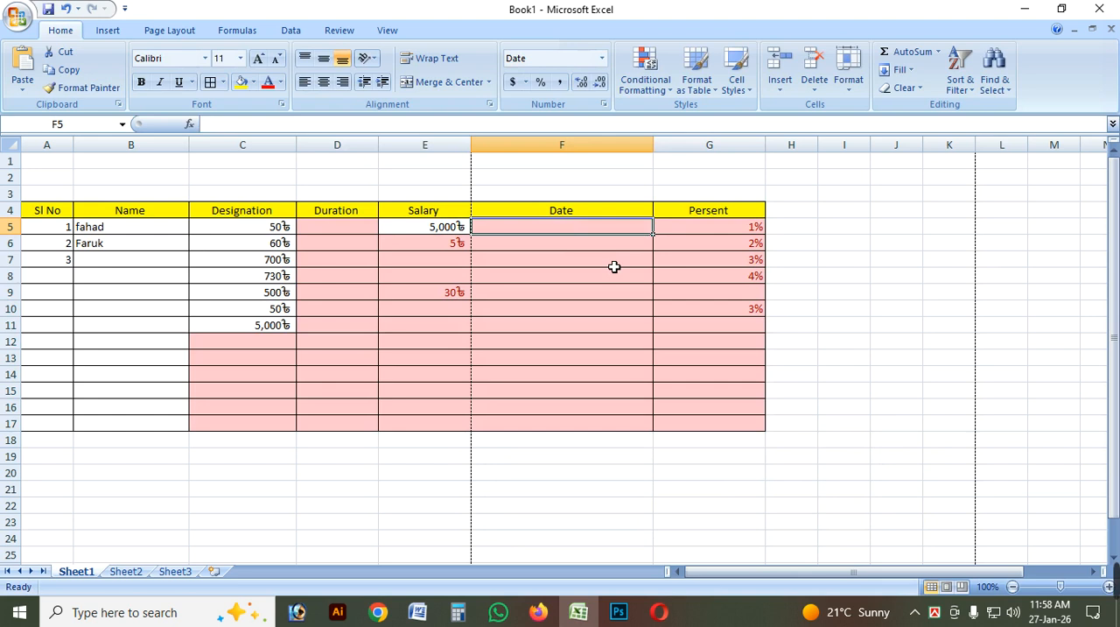
text(40)
key(Return)
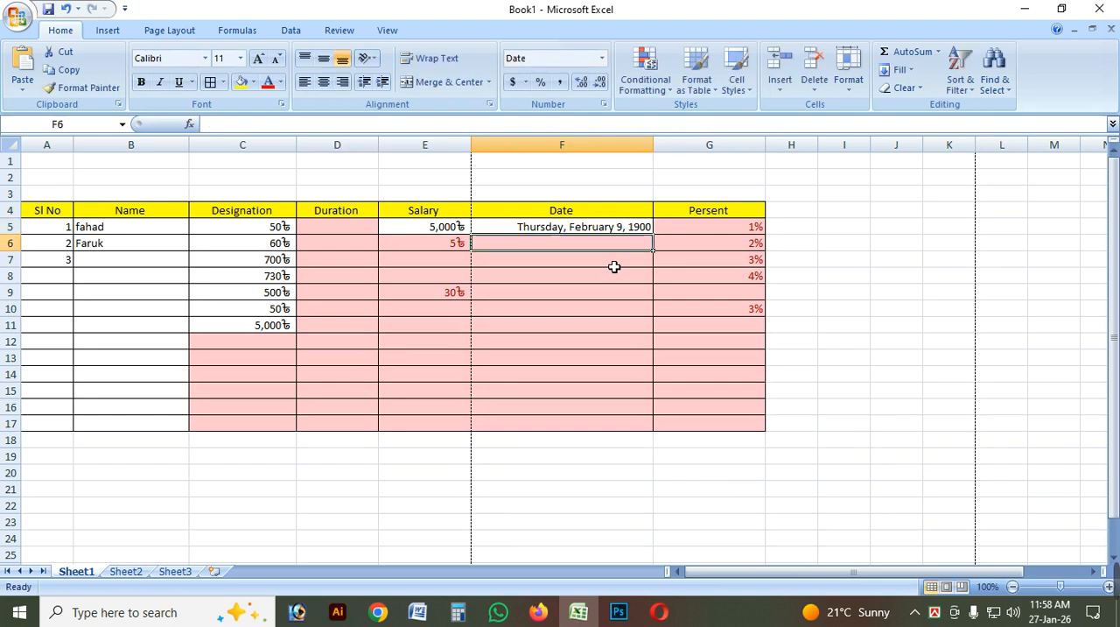
click(619, 229)
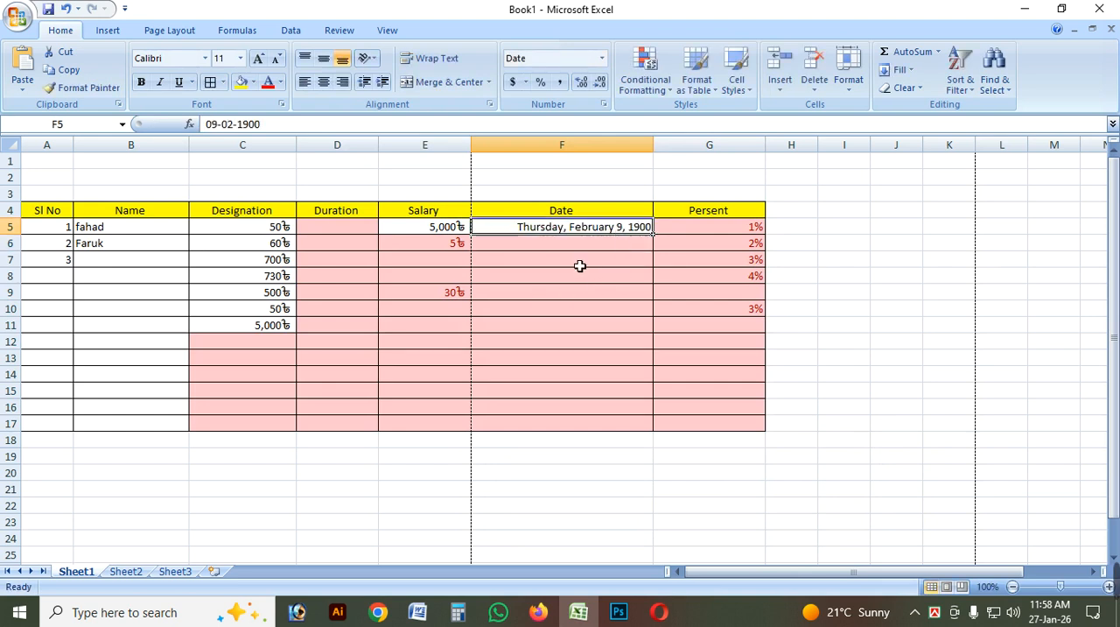
click(600, 261)
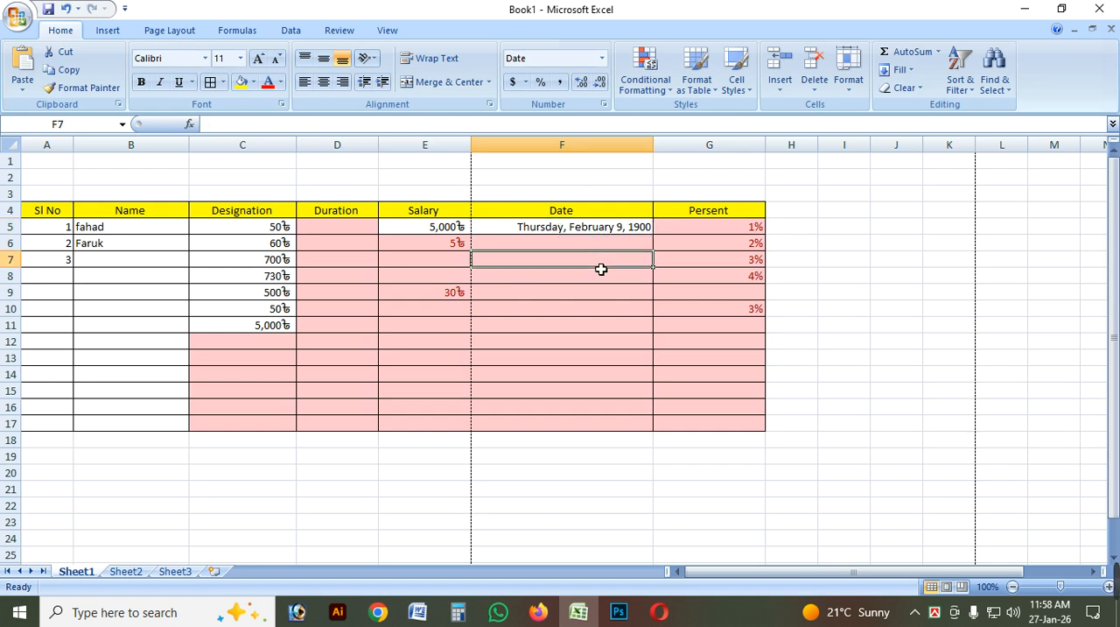
Set the number format of the Date cells F5:F17 to General.
drag(598, 226, 598, 428)
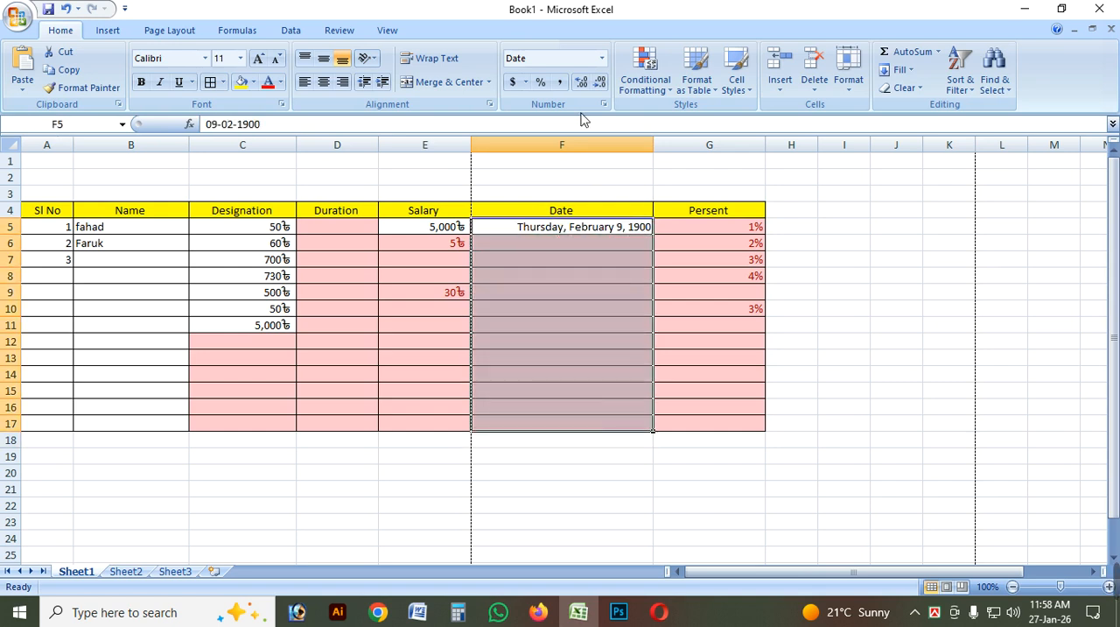
click(601, 59)
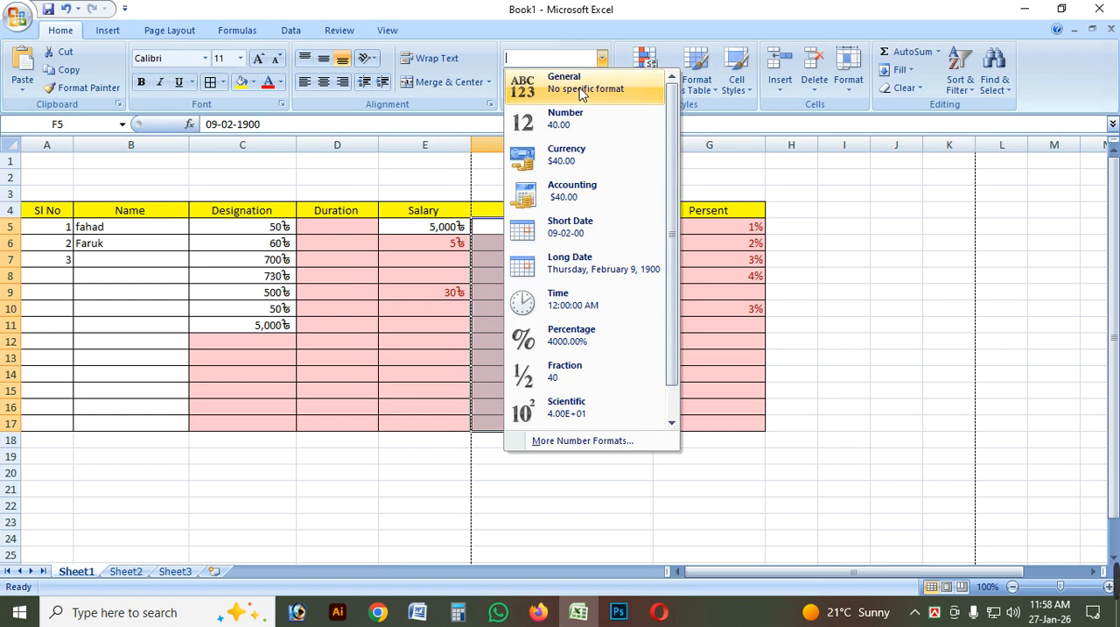
click(586, 93)
click(590, 296)
click(631, 229)
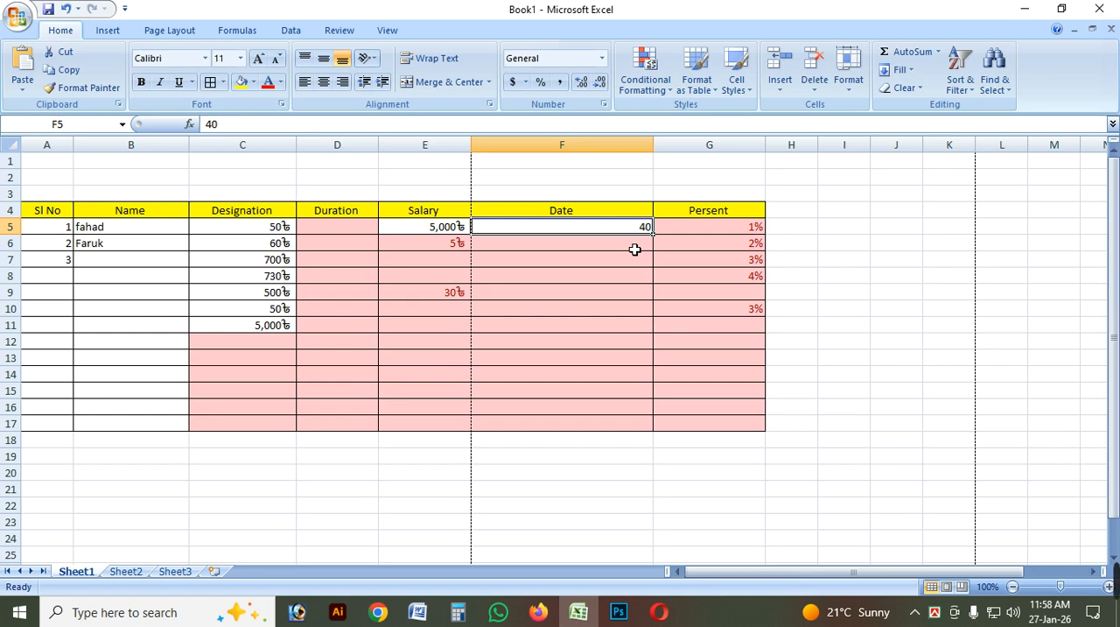
Narrow the Date column and enter 50 in F6 and 66 in F7.
click(634, 249)
drag(653, 144, 606, 144)
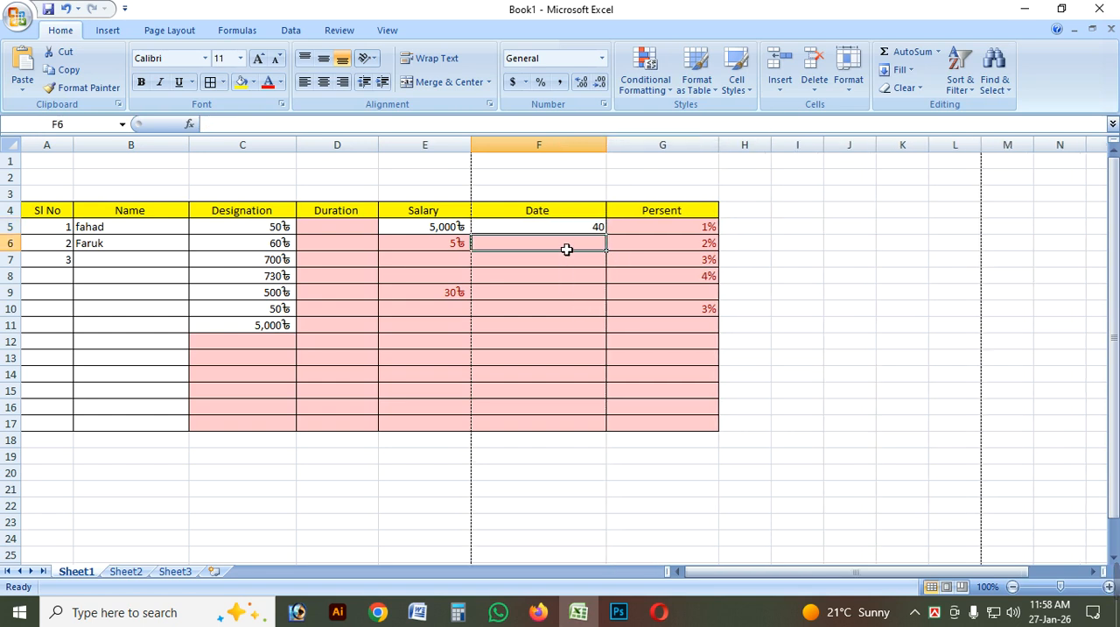
text(50)
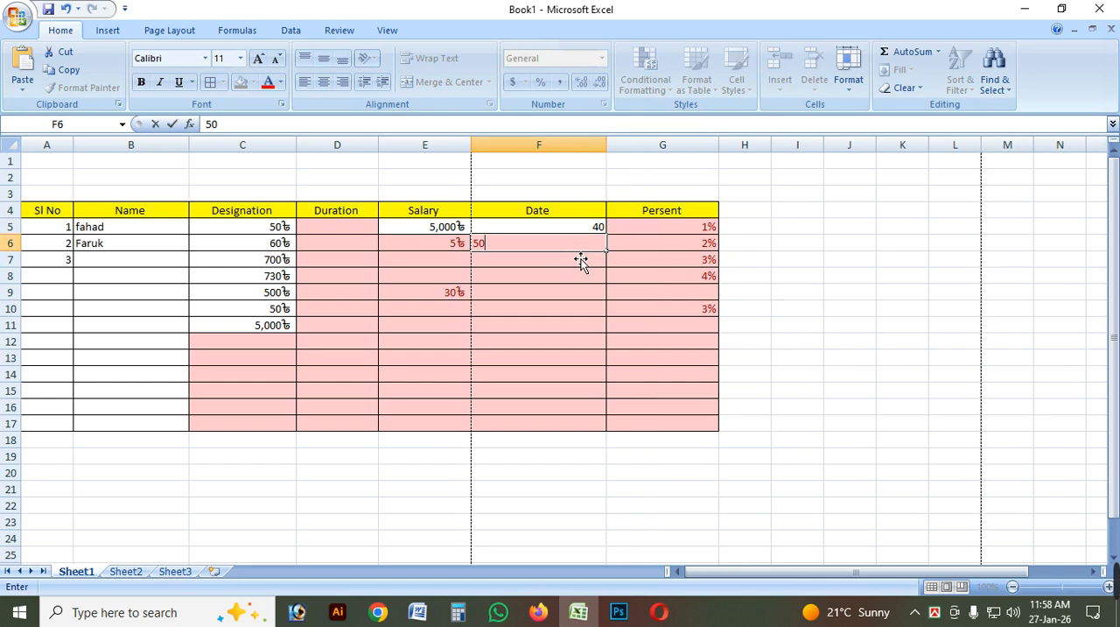
key(Return)
text(66)
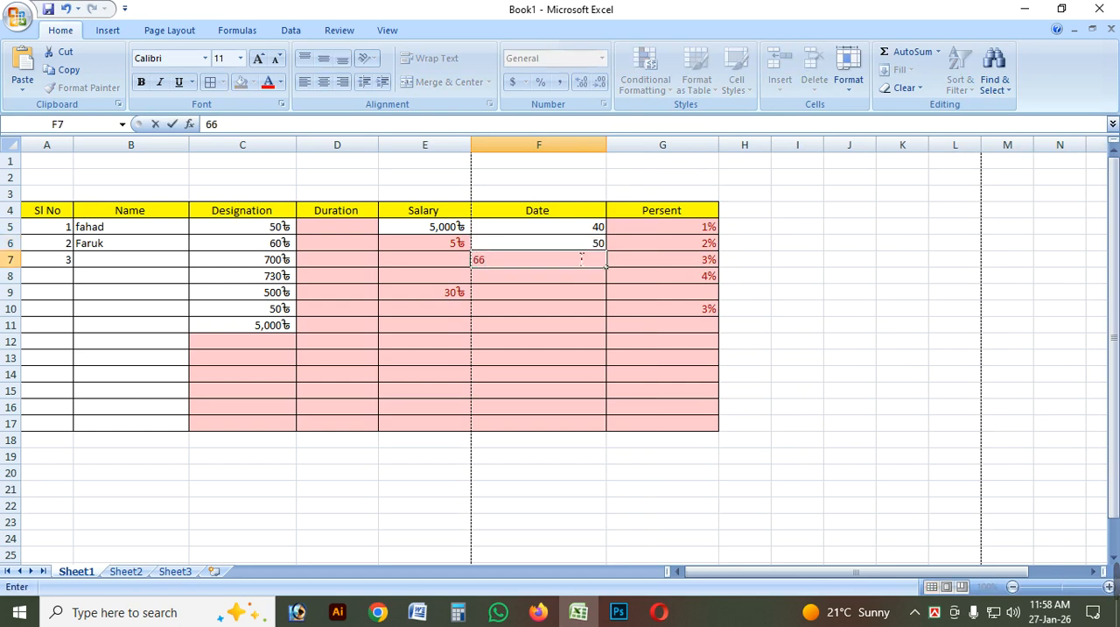
key(Return)
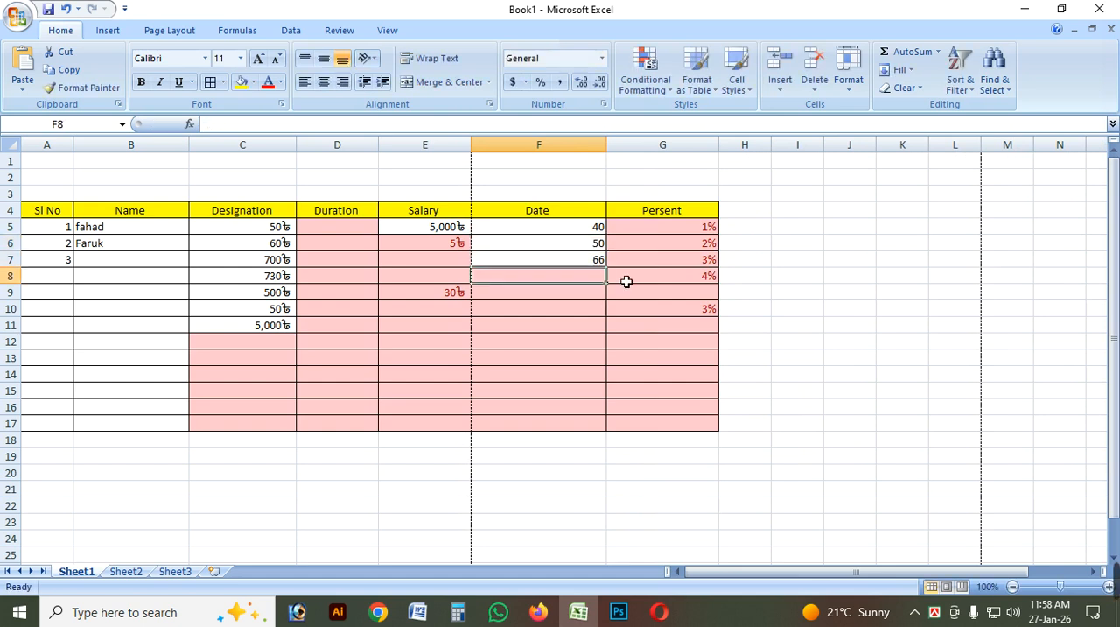
click(627, 325)
key(Left)
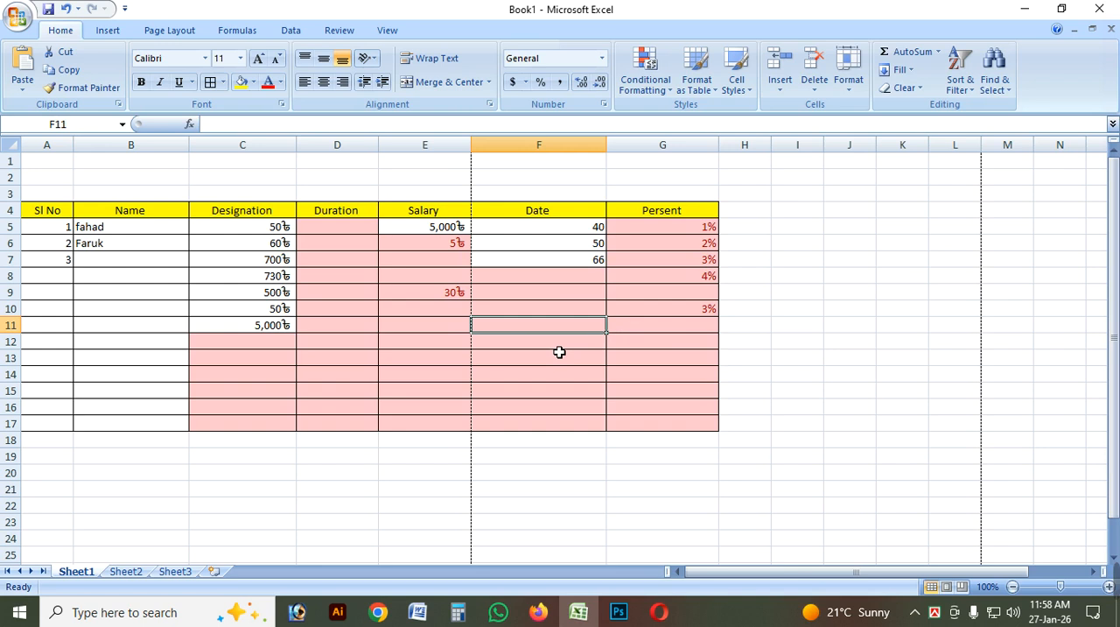
Undo the Date column entries, width and format changes, and the Less Than highlight rule on C5:G17.
key(ctrl+z)
key(ctrl+z)
key(ctrl+z)
key(ctrl+z)
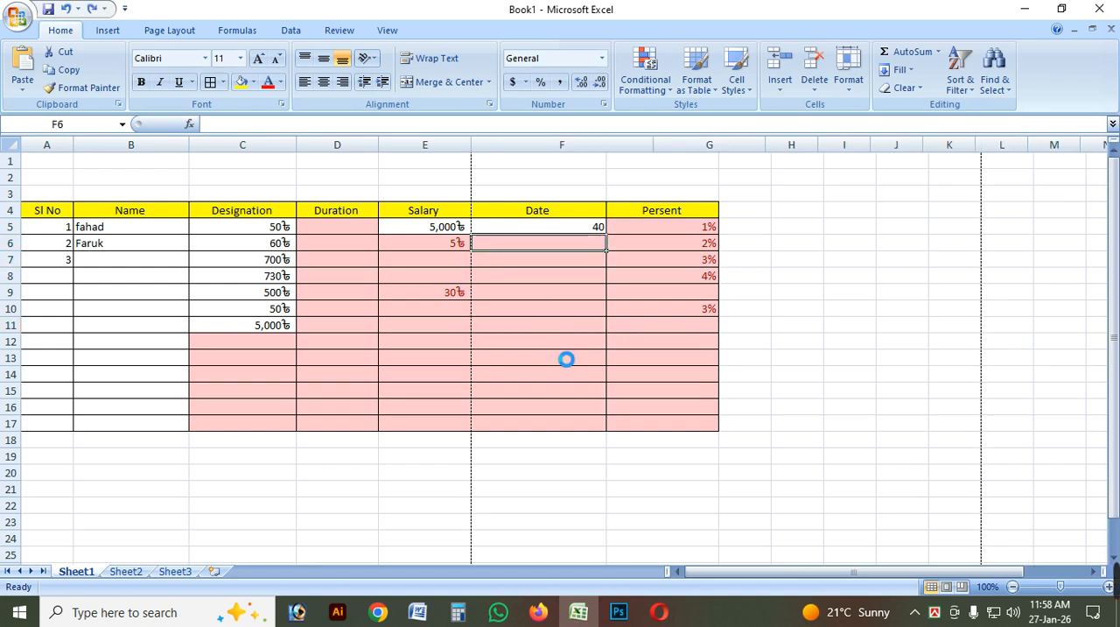
key(ctrl+z)
key(ctrl+z)
key(ctrl+z)
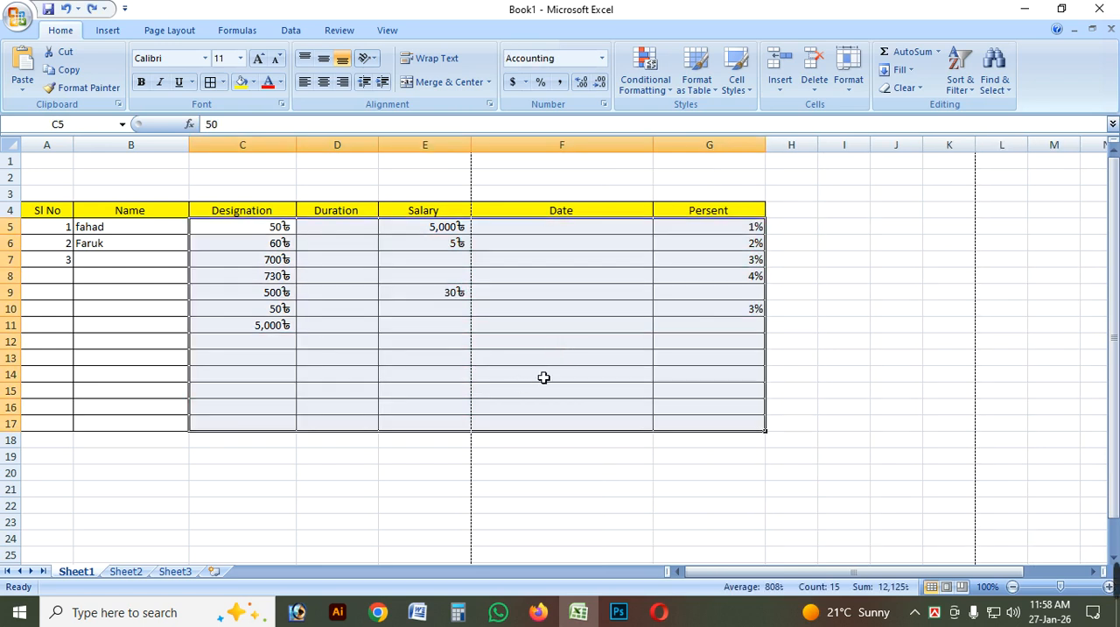
Preview a Between highlight rule on C5:G17 from 200 to 5000 with Light Red Fill with Dark Red Text.
click(665, 96)
mouse_move(688, 133)
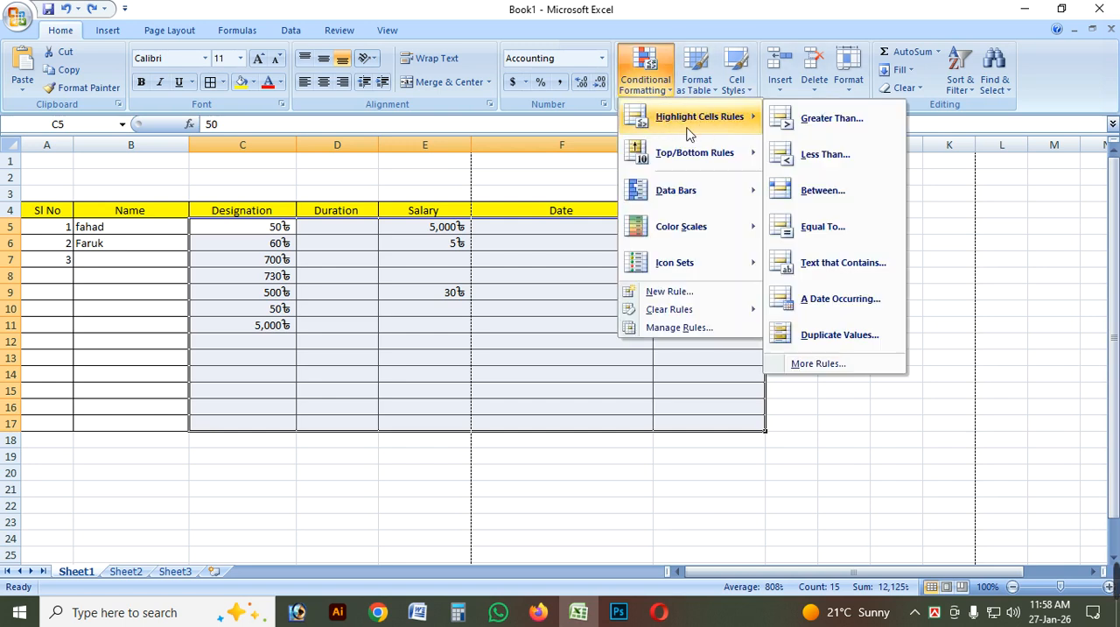
click(822, 191)
drag(602, 441, 457, 417)
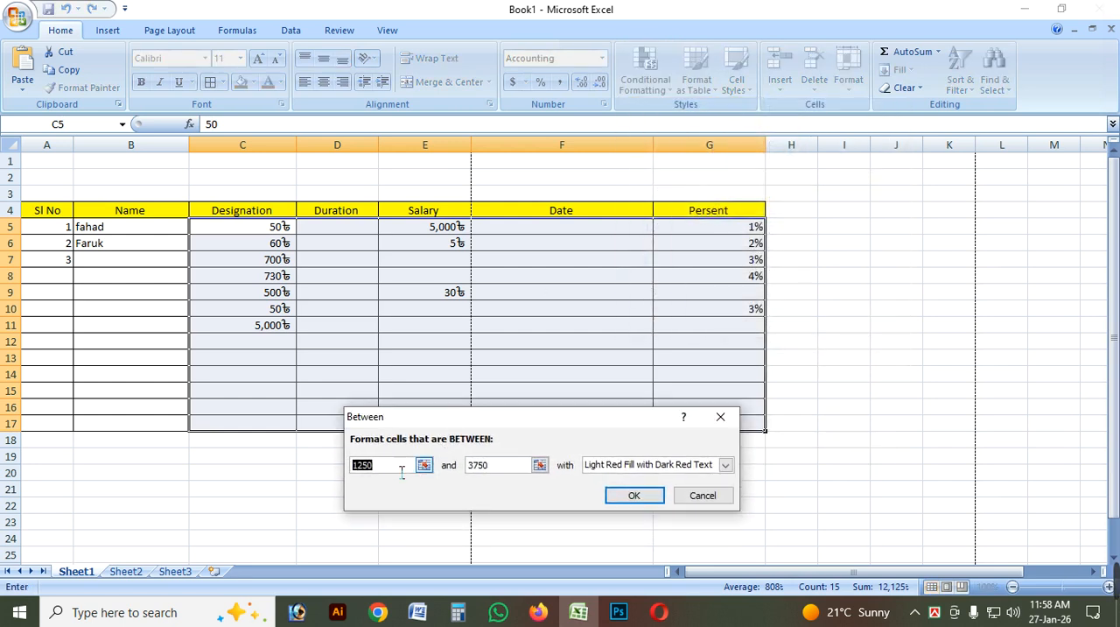
text(2)
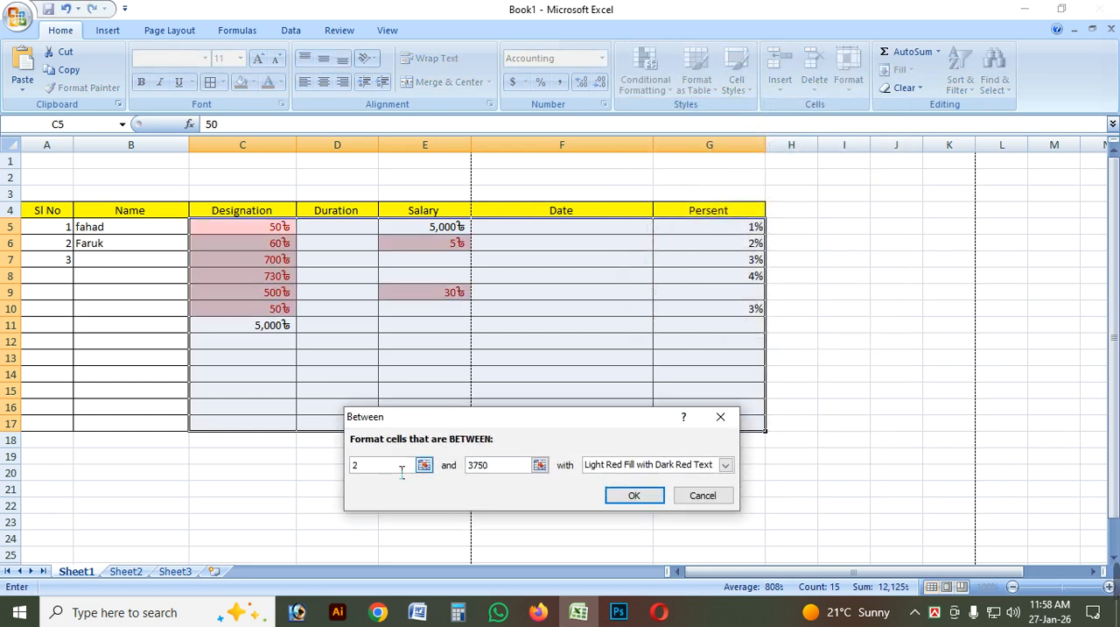
text(00)
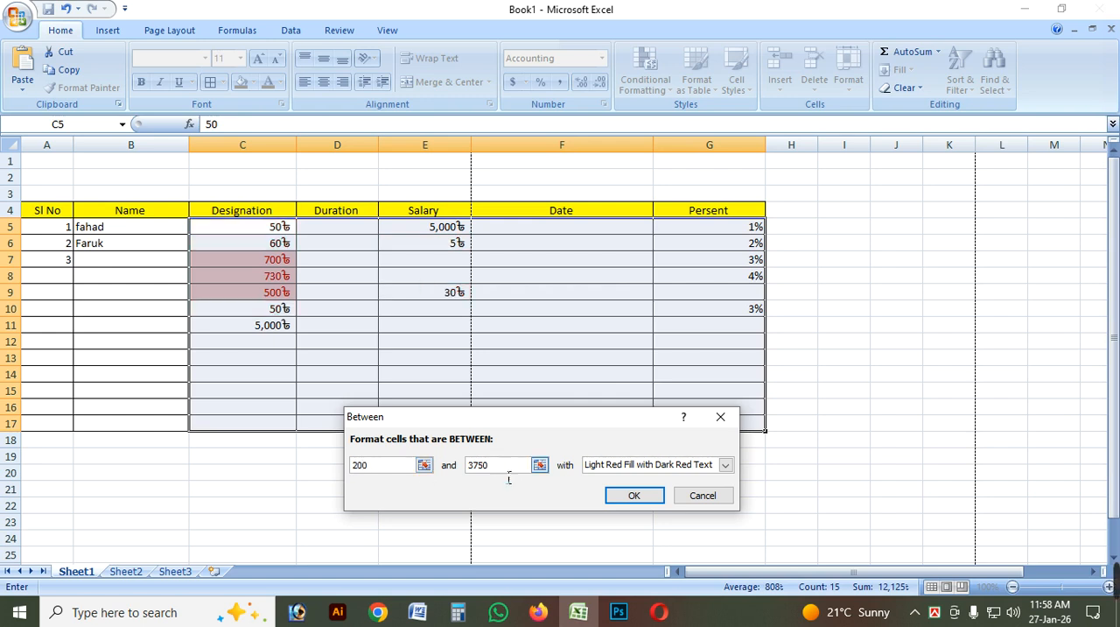
double_click(477, 464)
text(5000)
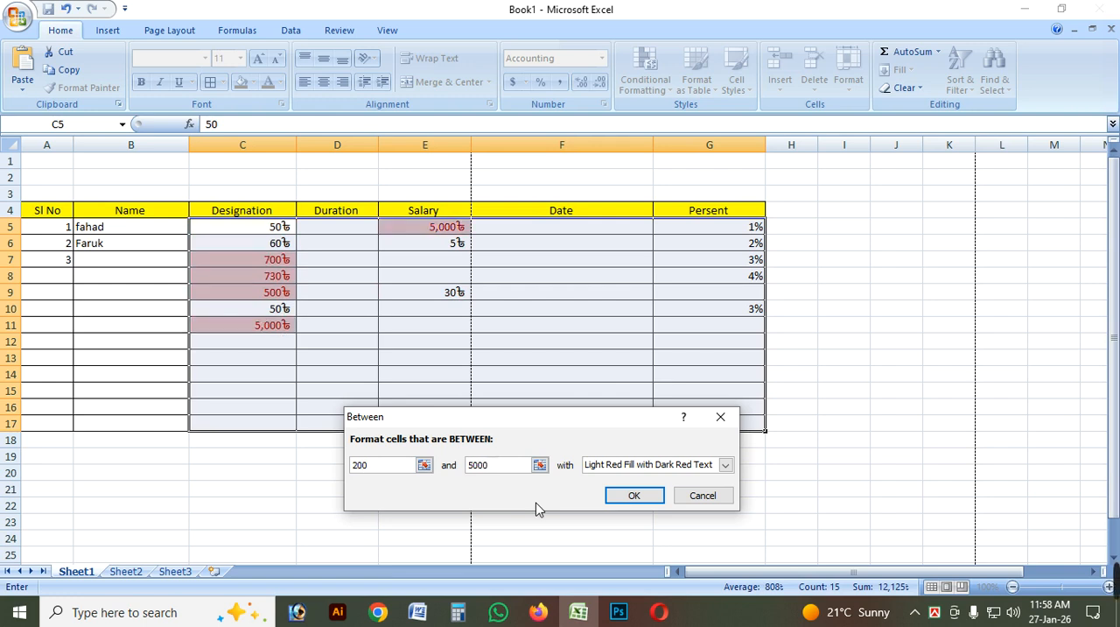
Try upper limits of 500 and 700 in the Between rule, and discard the rule.
key(BackSpace)
drag(510, 420, 581, 399)
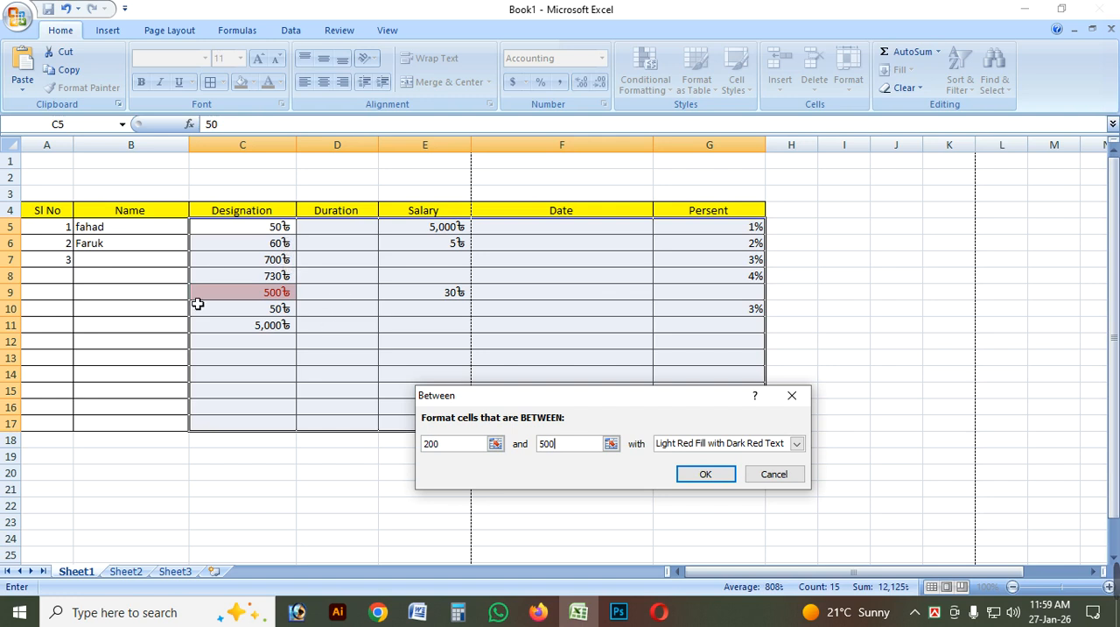
double_click(551, 444)
text(700)
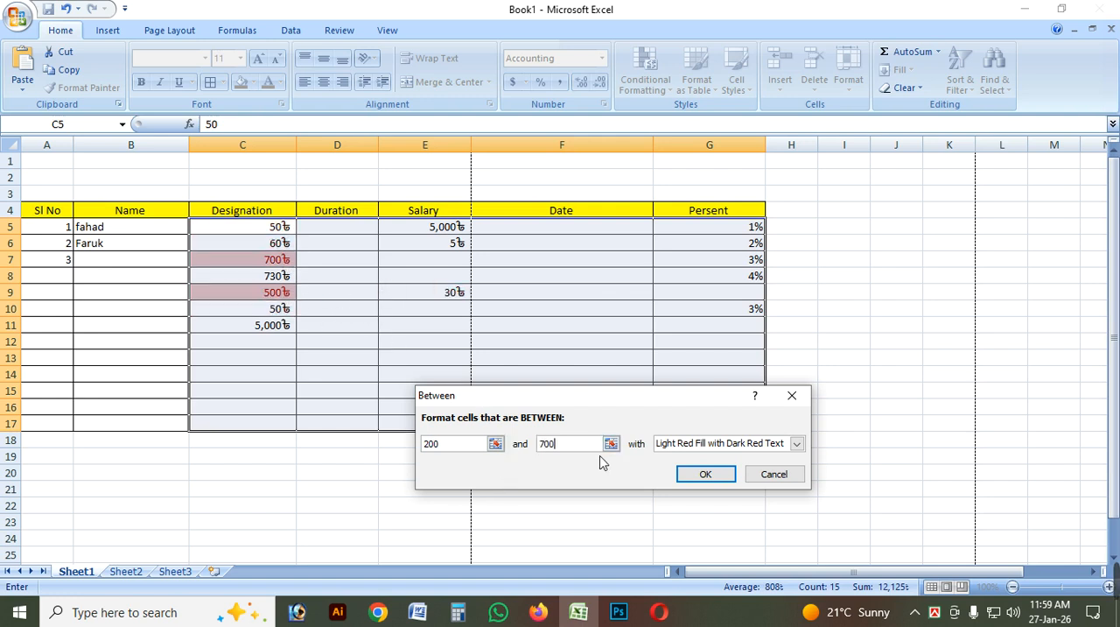
drag(550, 391, 626, 400)
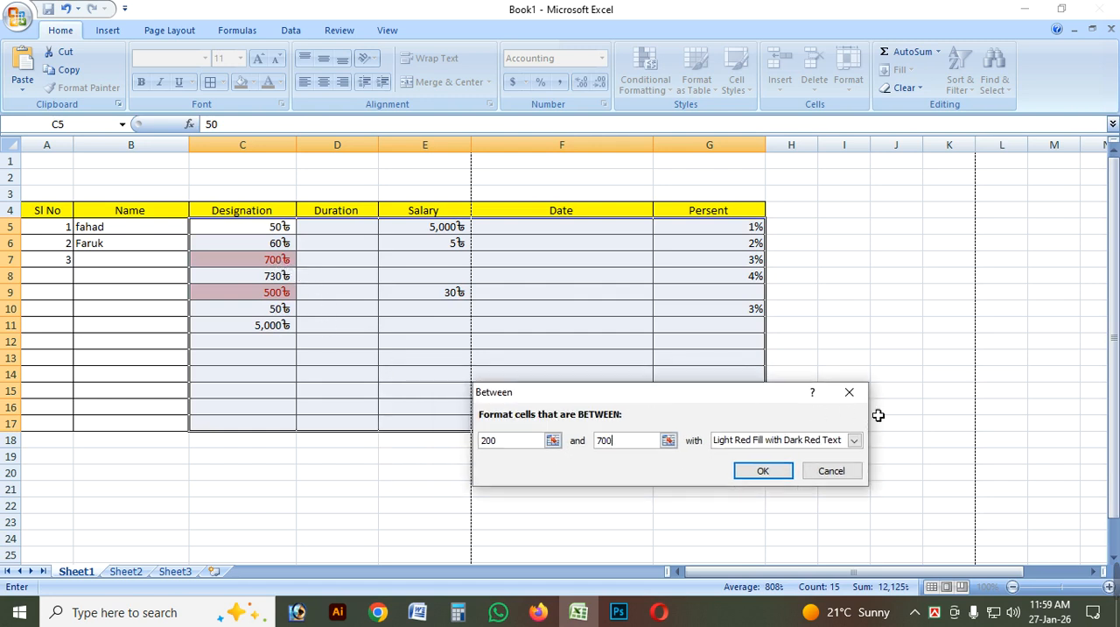
click(849, 393)
Preview an Equal To highlight rule on C5:G17 with 300 and with 30, and discard the rule.
click(646, 66)
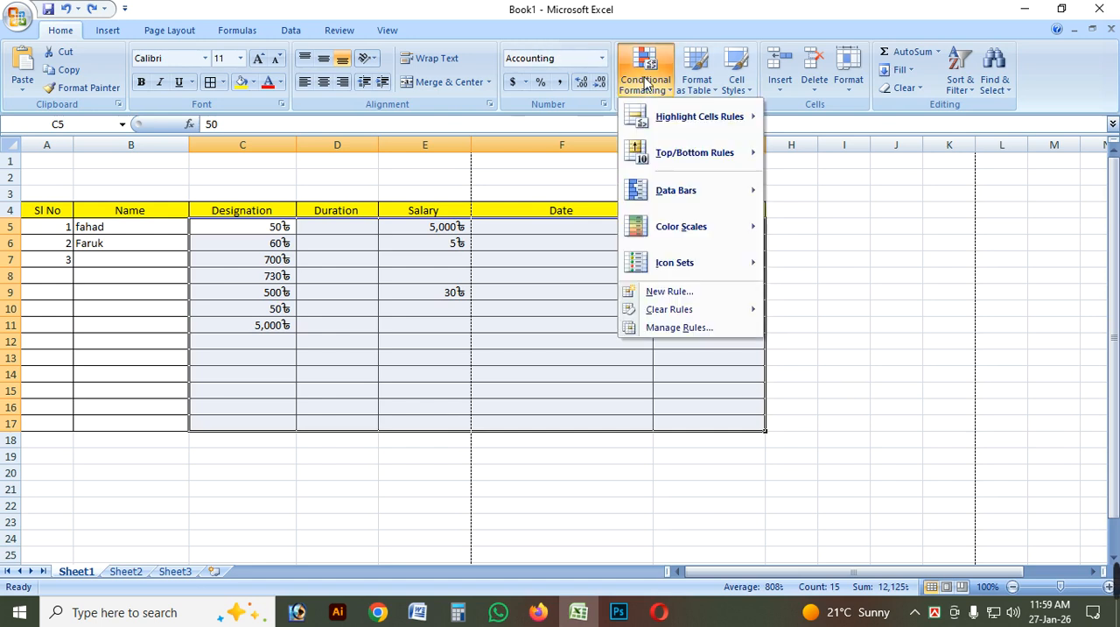
mouse_move(733, 120)
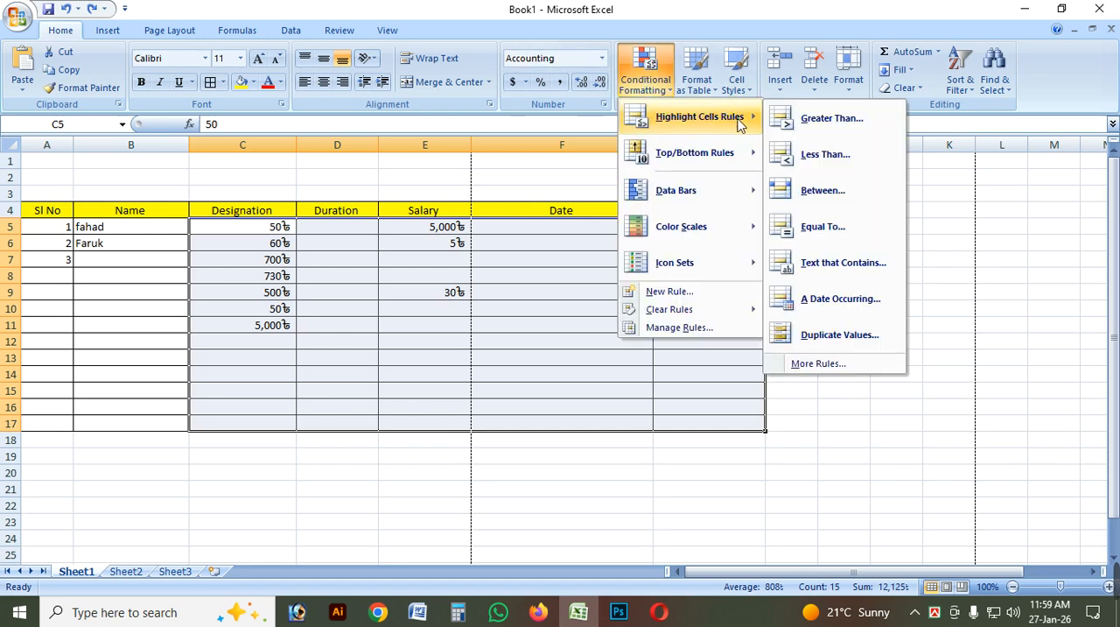
click(824, 229)
drag(573, 394, 481, 406)
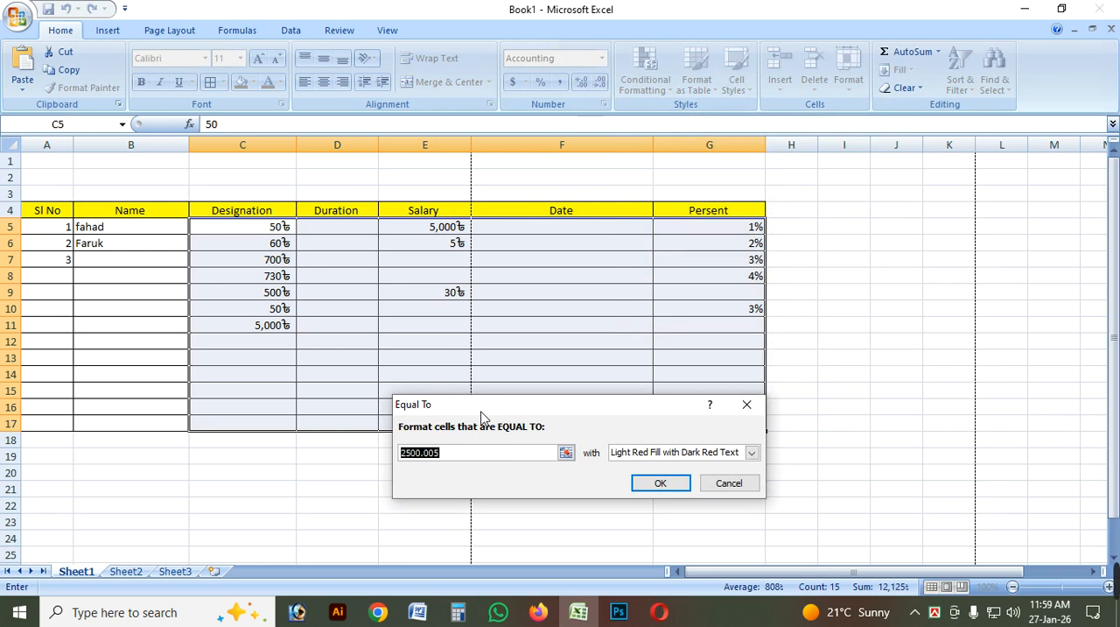
text(300)
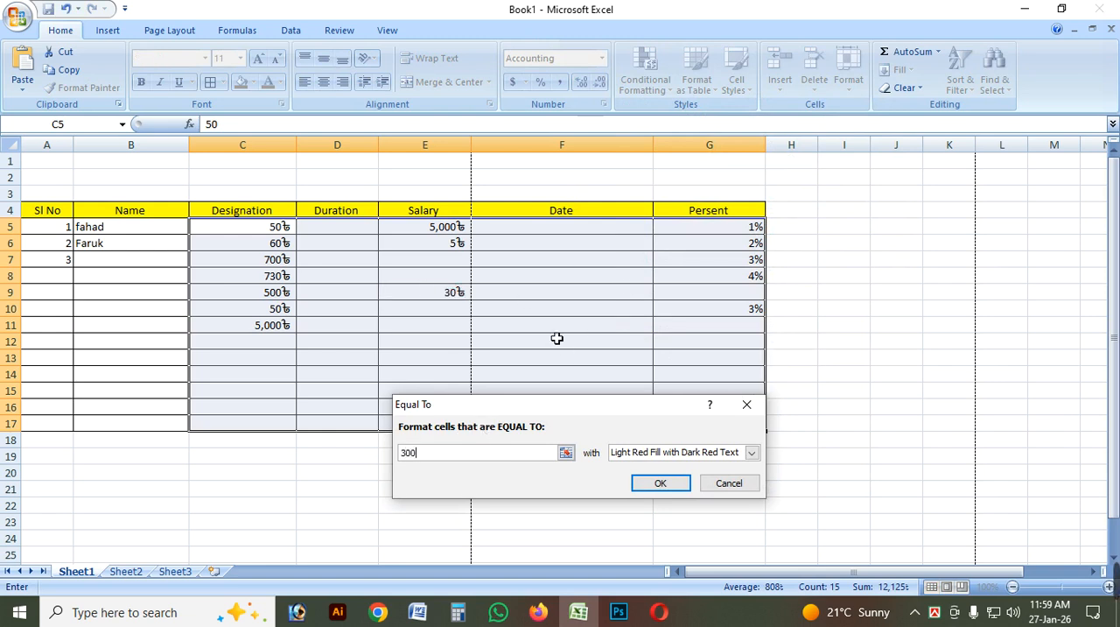
drag(531, 416, 551, 448)
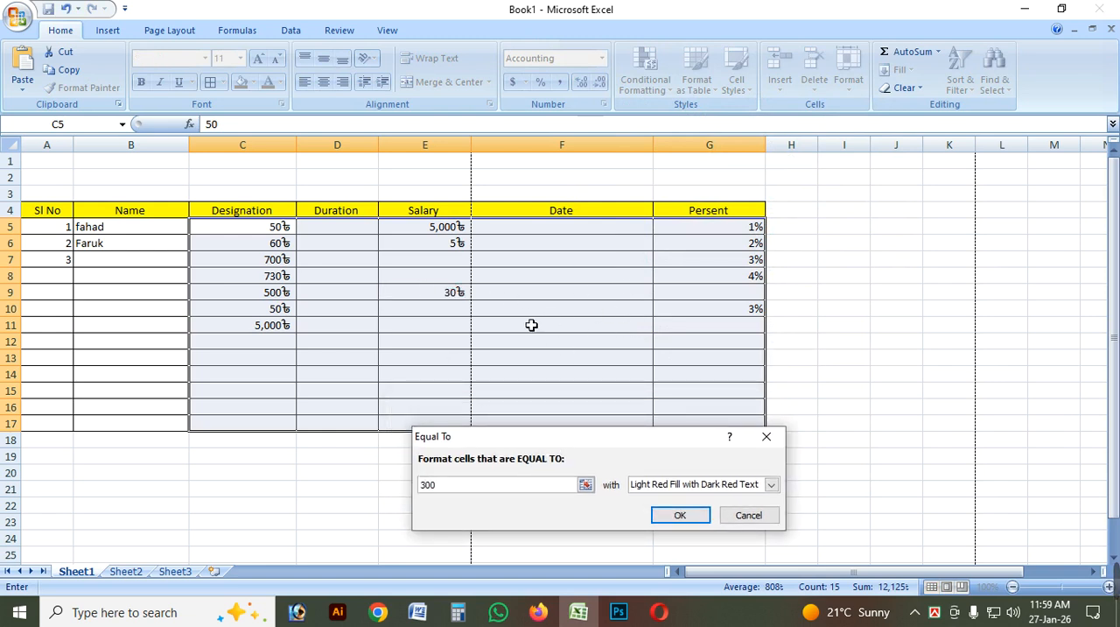
key(BackSpace)
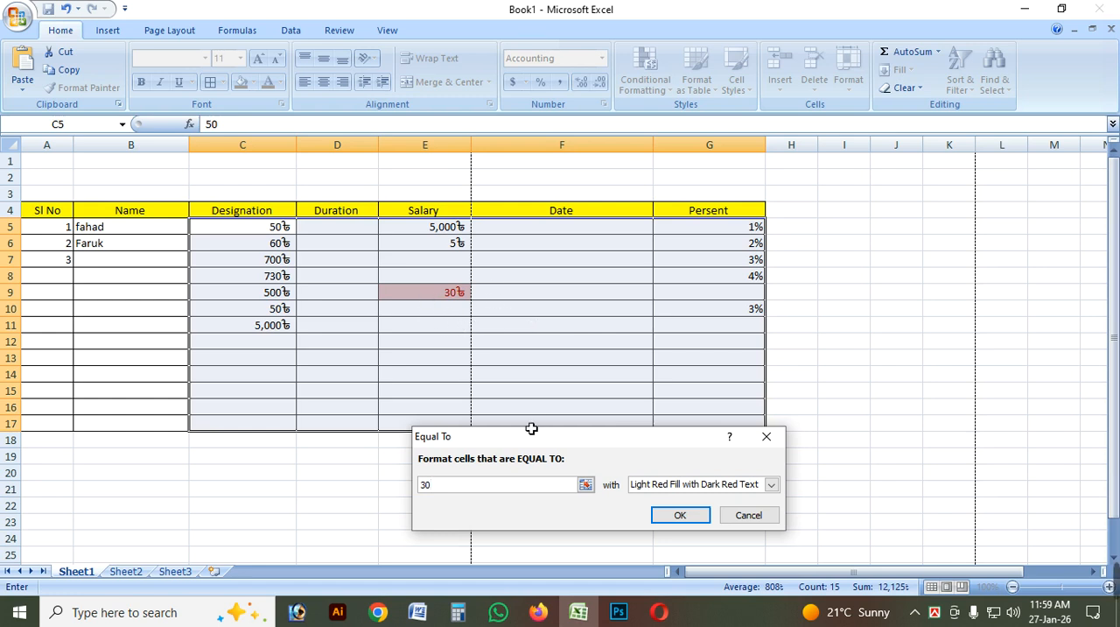
drag(536, 440, 390, 418)
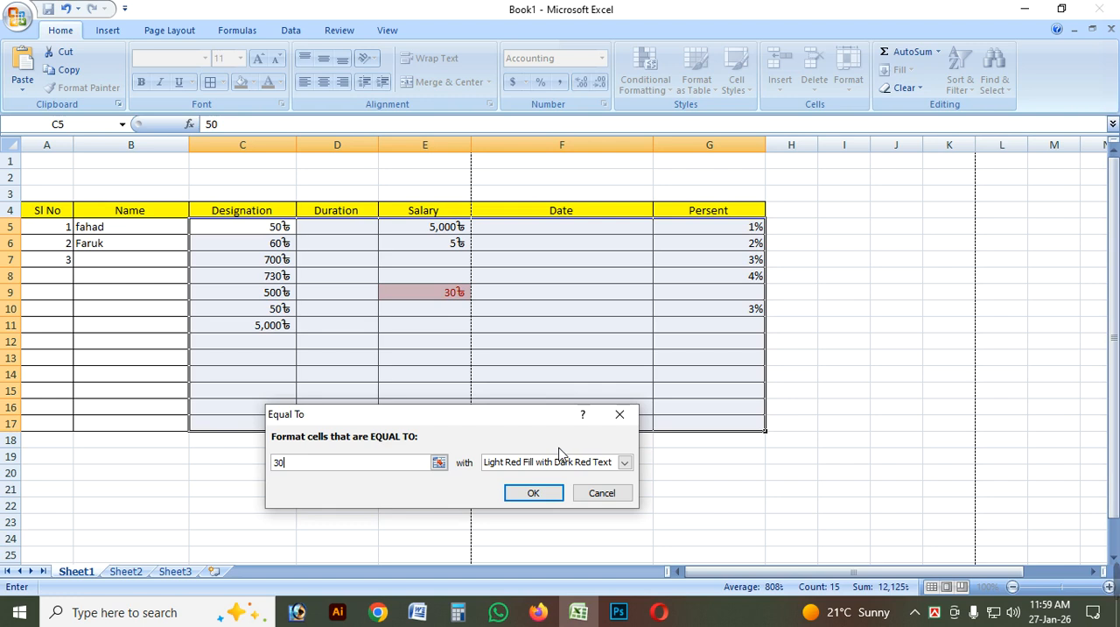
click(620, 414)
Highlight cells in C5:G17 greater than 500 using Light Red Fill with Dark Red Text.
click(519, 294)
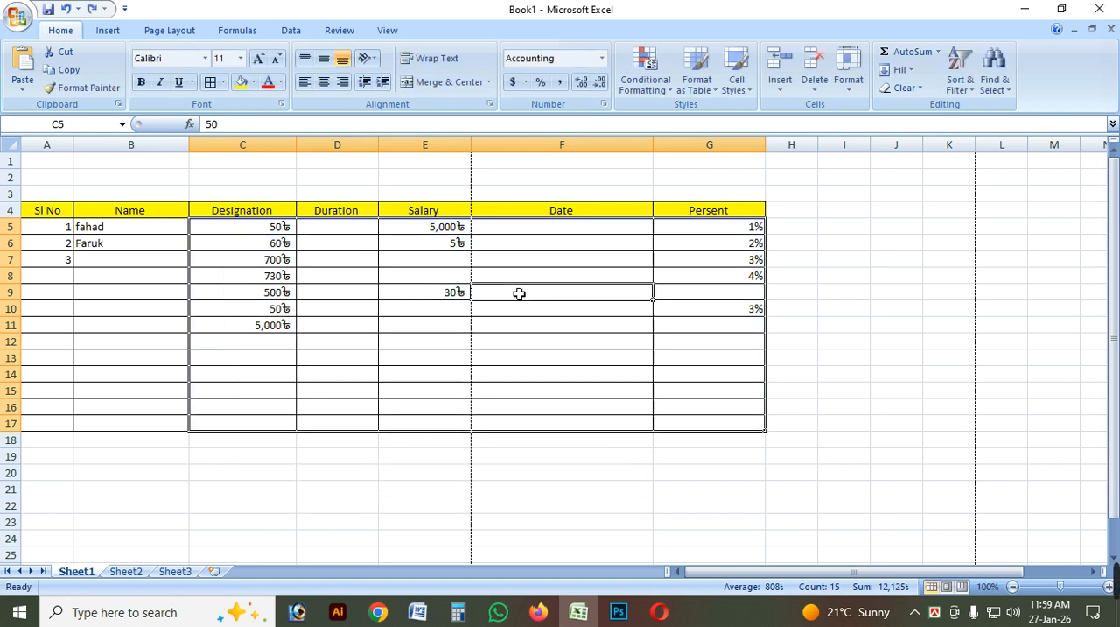
mouse_move(247, 229)
mouse_down()
mouse_move(247, 243)
mouse_move(640, 335)
mouse_move(710, 425)
mouse_up()
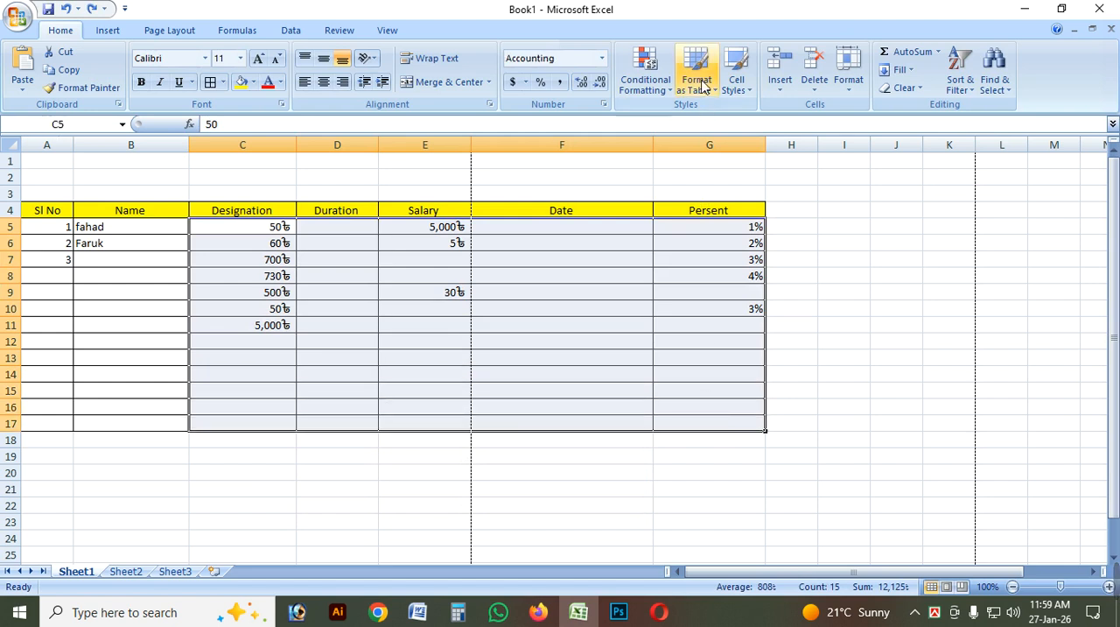
click(645, 78)
mouse_move(726, 117)
click(853, 119)
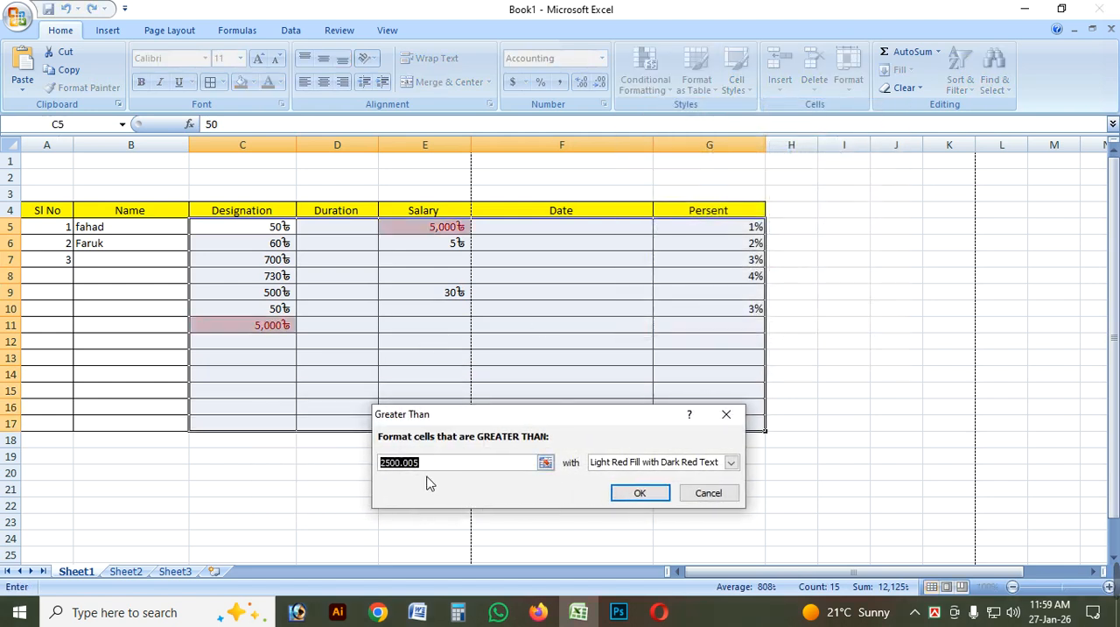
text(500)
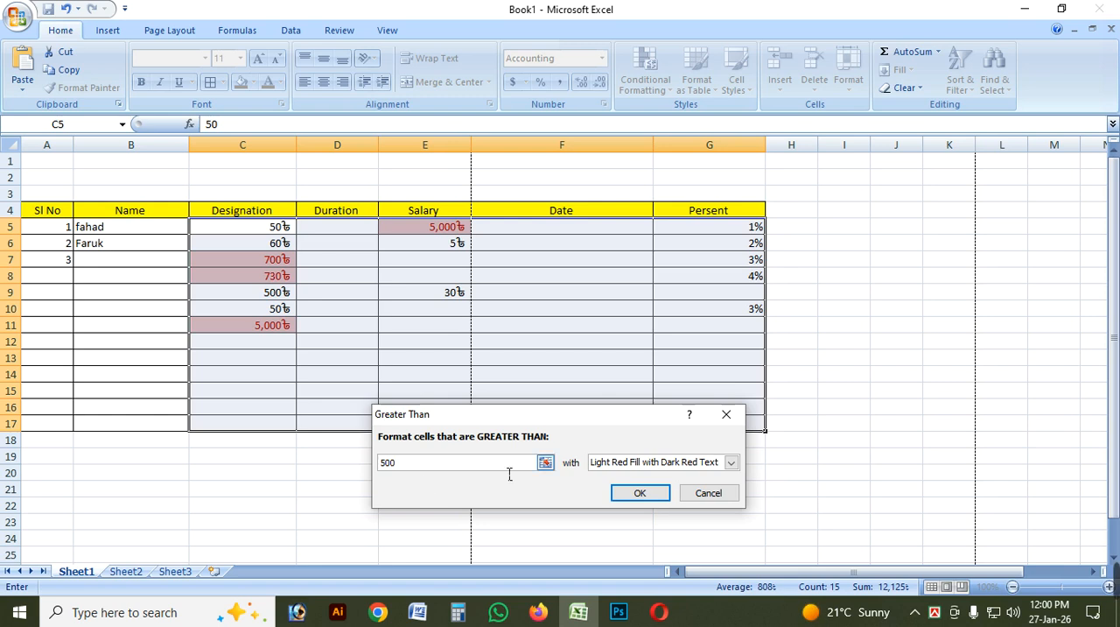
click(643, 492)
Highlight cells in C5:G17 less than 500 using Green Fill with Dark Green Text.
click(460, 342)
mouse_move(275, 229)
mouse_down()
mouse_move(748, 375)
mouse_move(758, 425)
mouse_up()
click(648, 83)
mouse_move(751, 121)
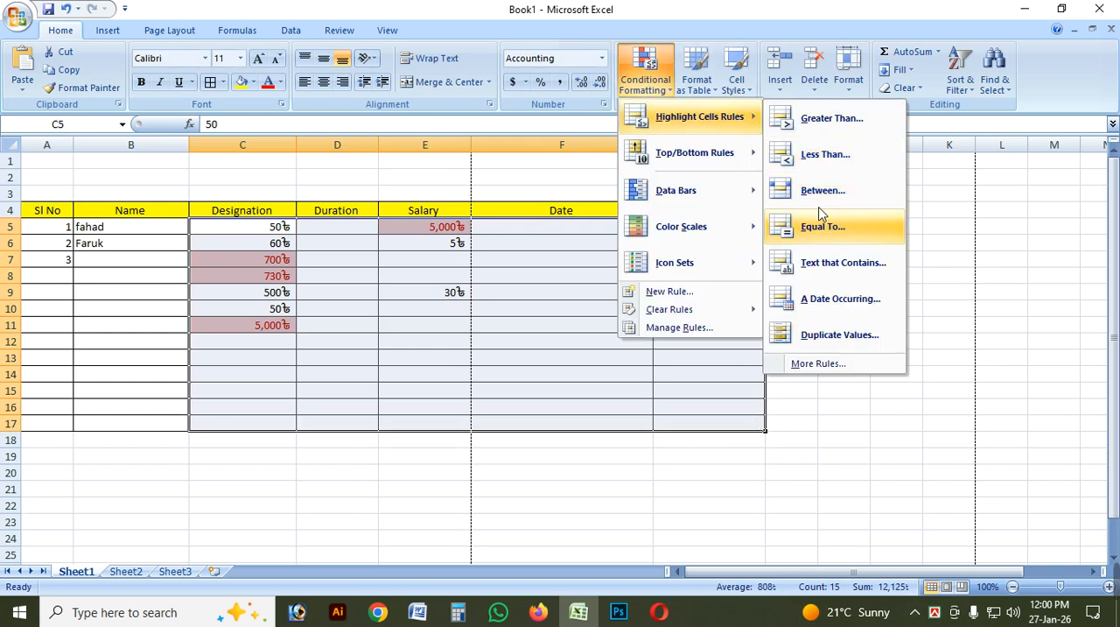
click(816, 154)
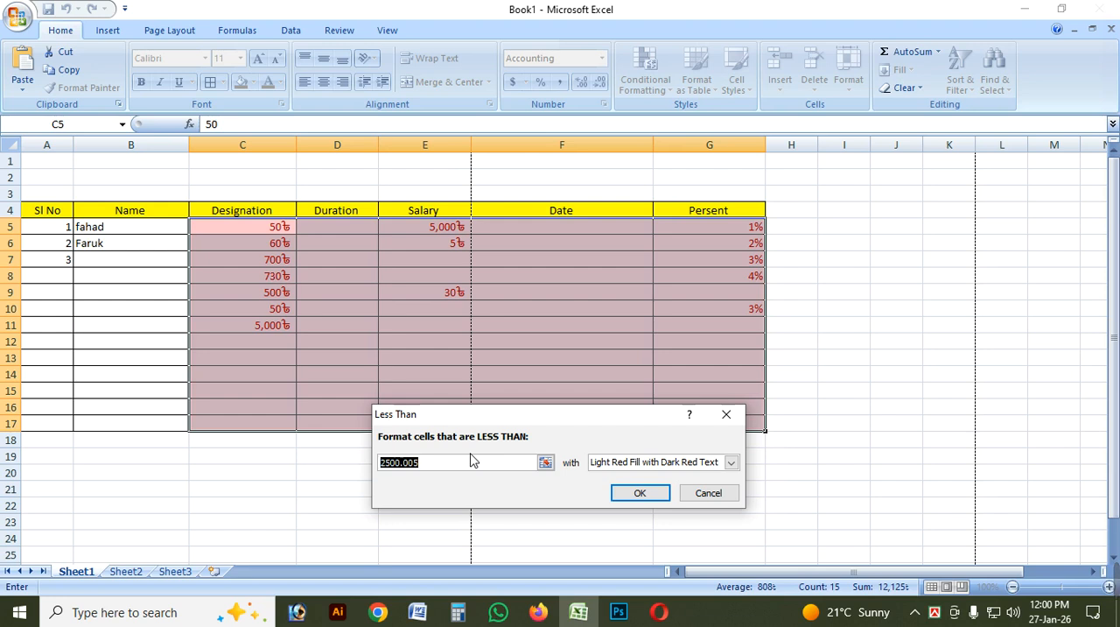
text(500)
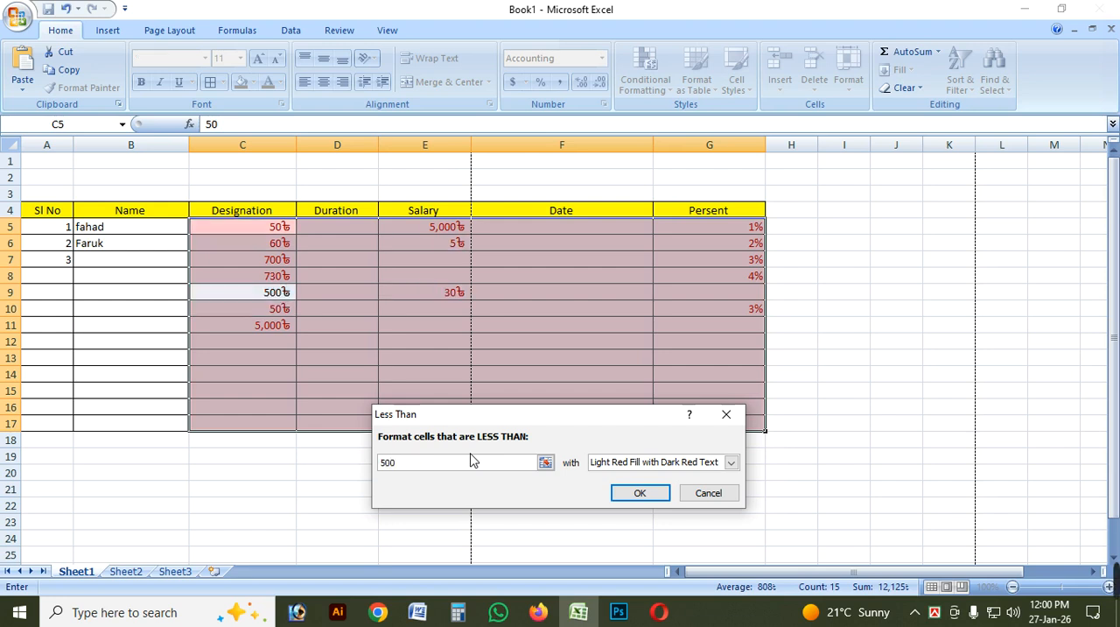
click(731, 462)
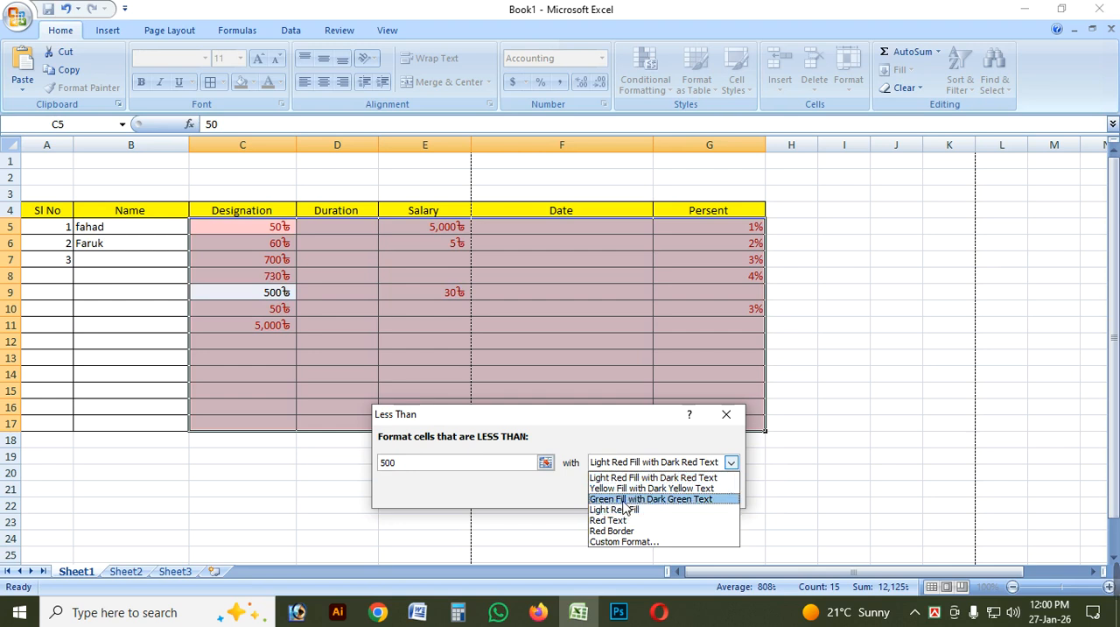
click(623, 501)
click(655, 492)
click(847, 376)
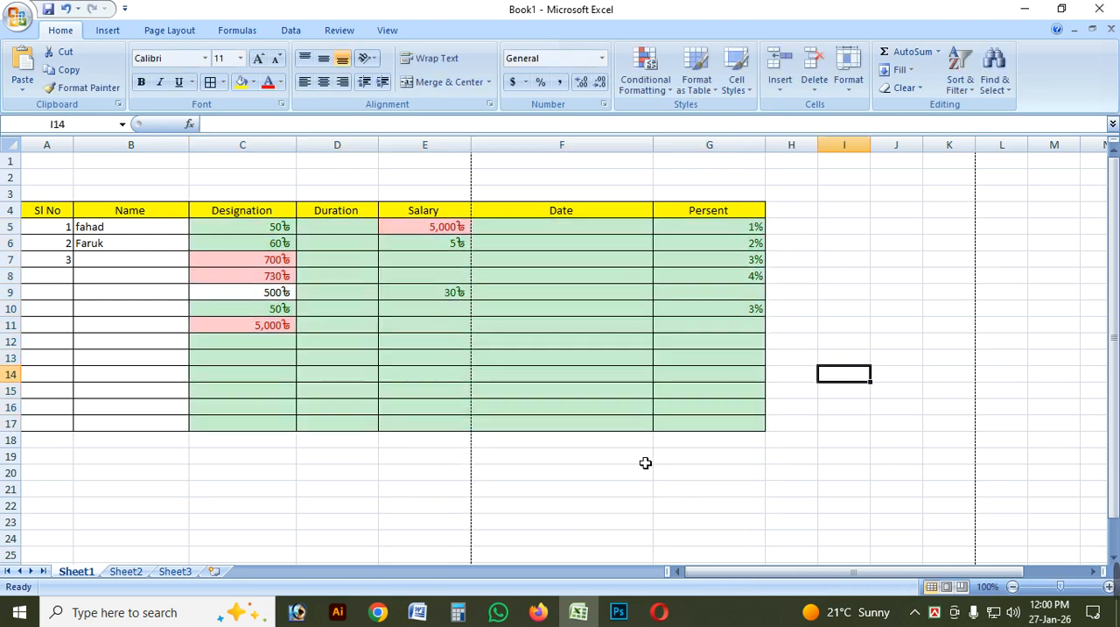
click(593, 342)
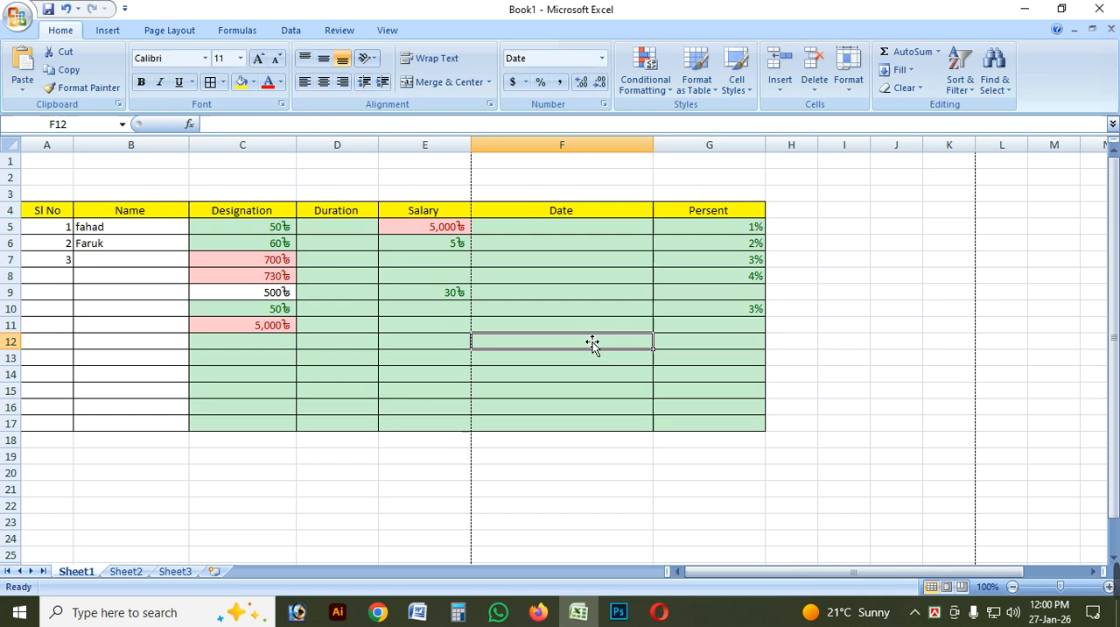
Enter 300 in cell F12 of the Date column.
text(300)
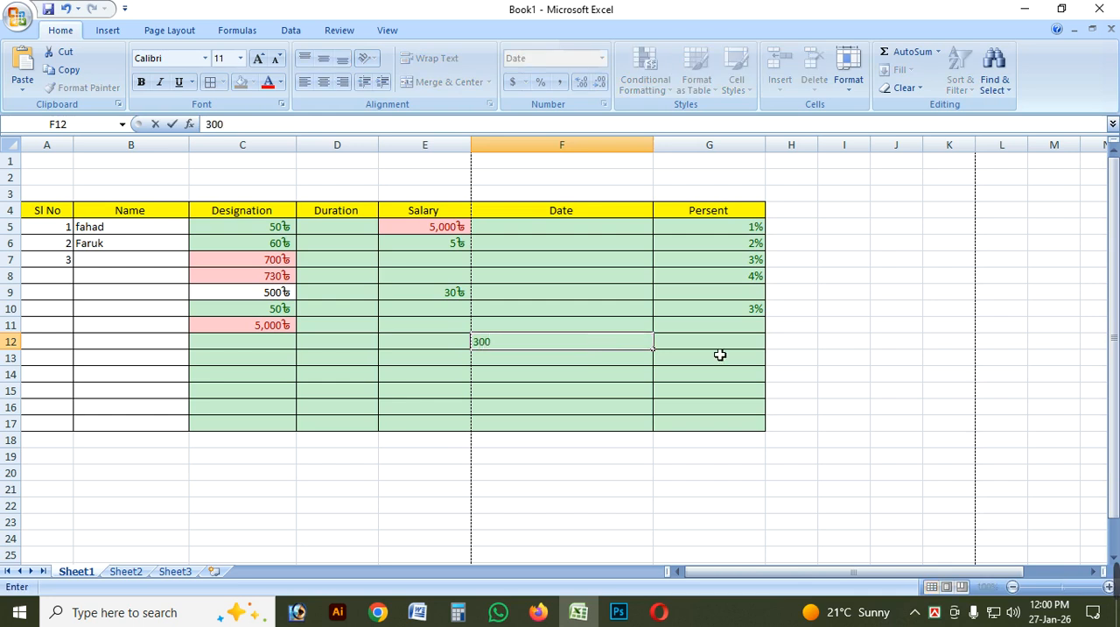
click(896, 357)
click(597, 347)
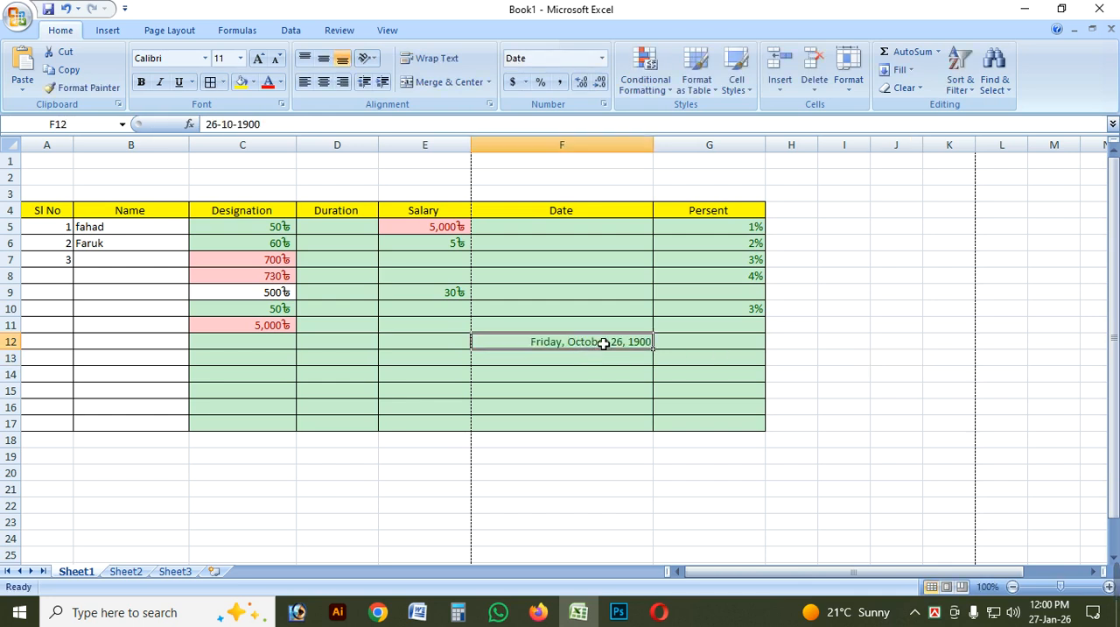
Set the number format of the Date column cells F5:F17 to General.
click(570, 259)
drag(610, 229, 622, 430)
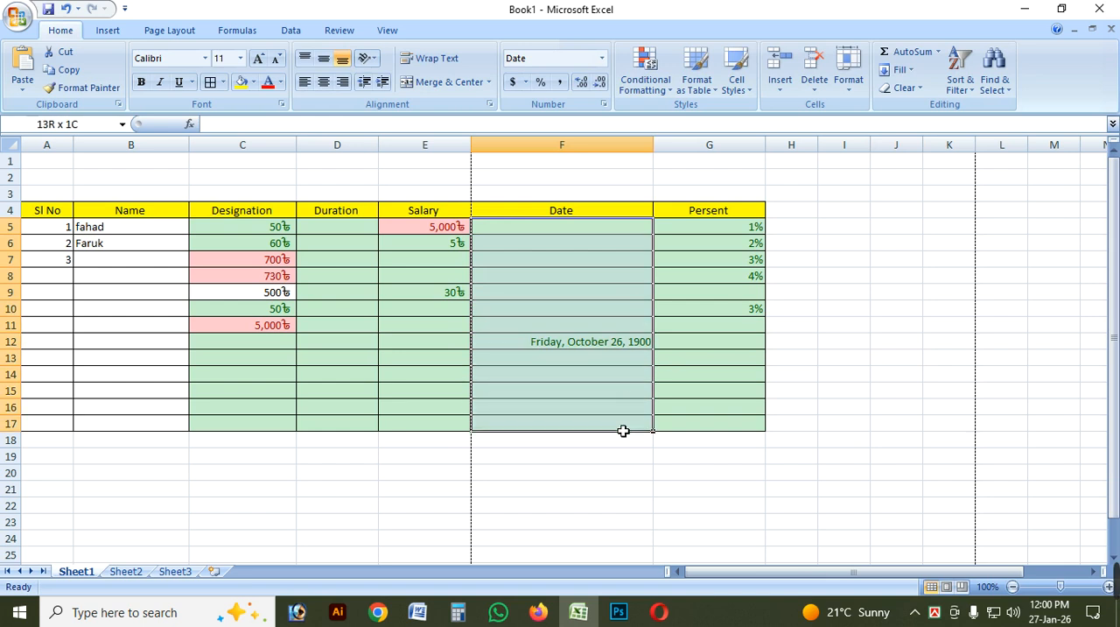
click(601, 58)
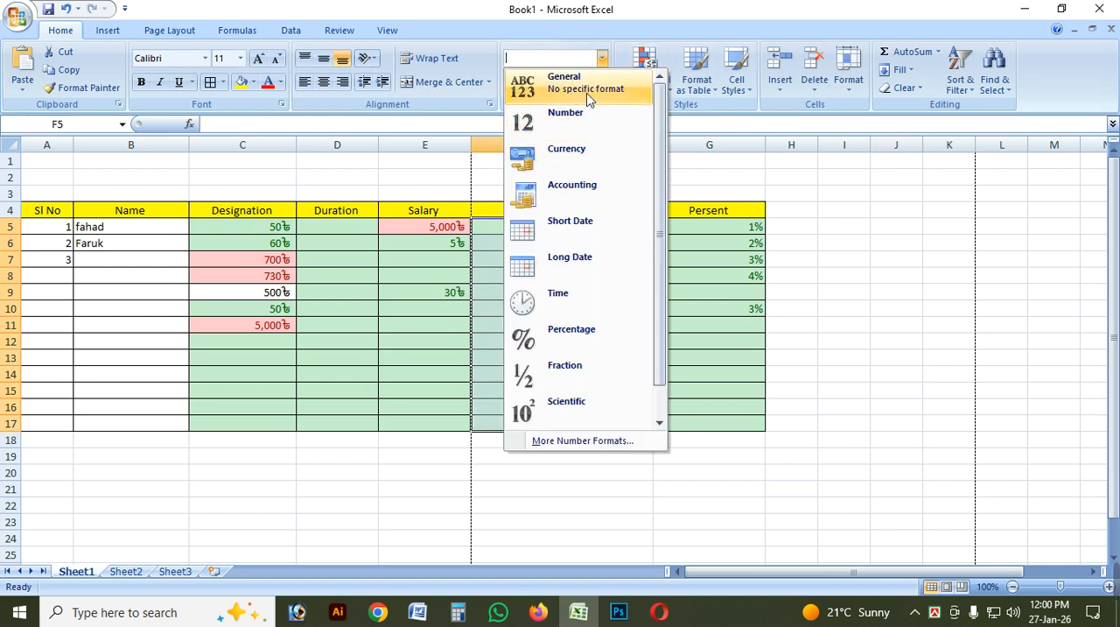
click(585, 88)
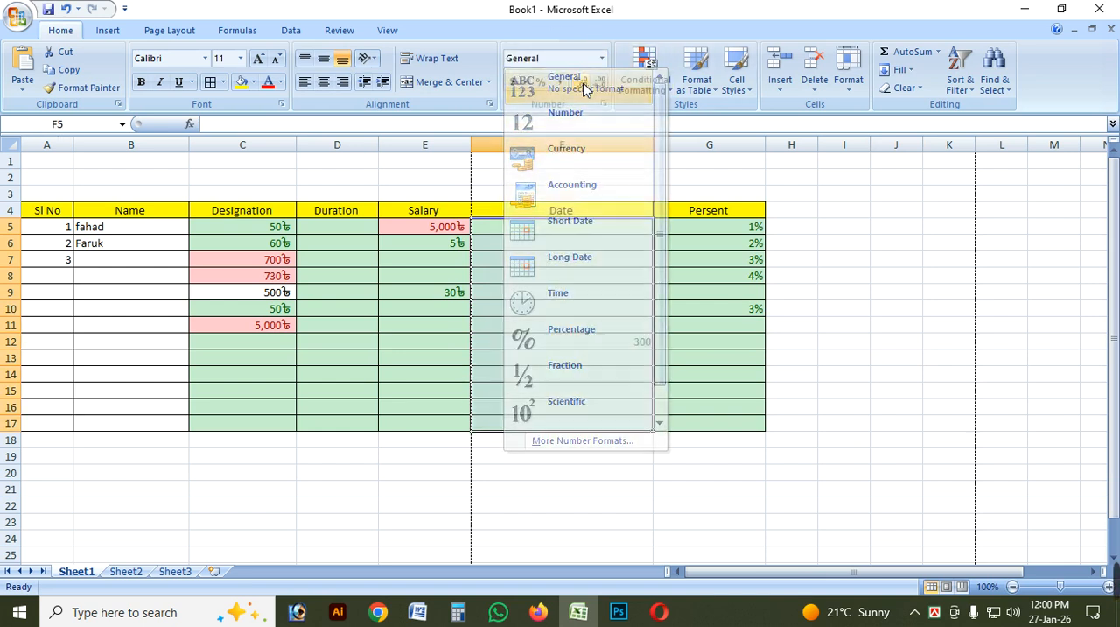
click(703, 343)
click(634, 308)
Enter 501 in cell F8 to test the greater-than-500 highlight rule.
click(595, 278)
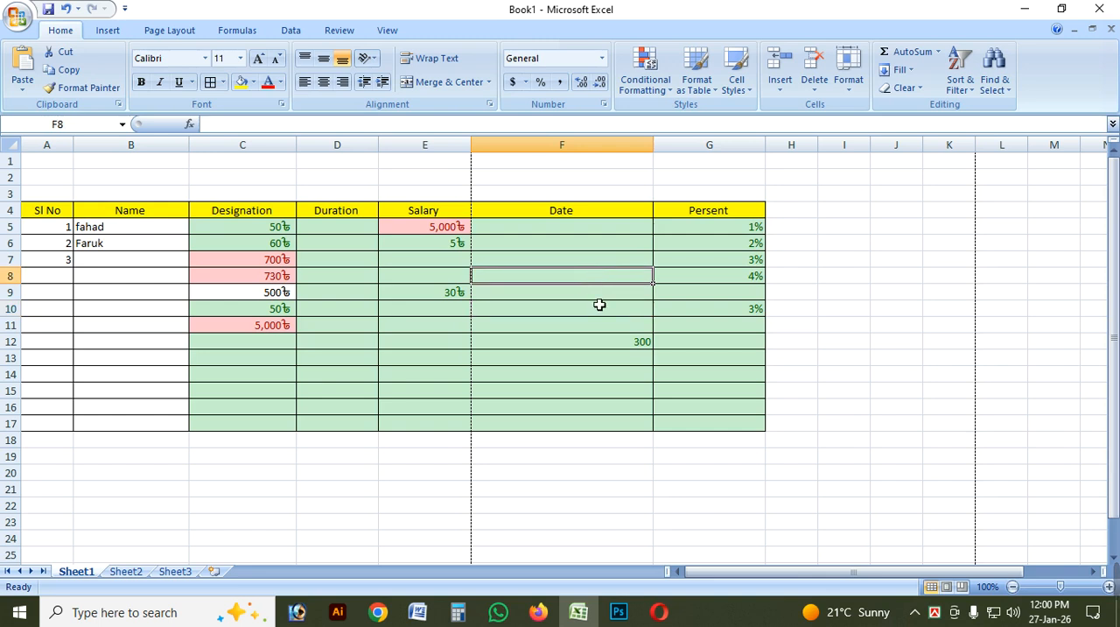
text(50)
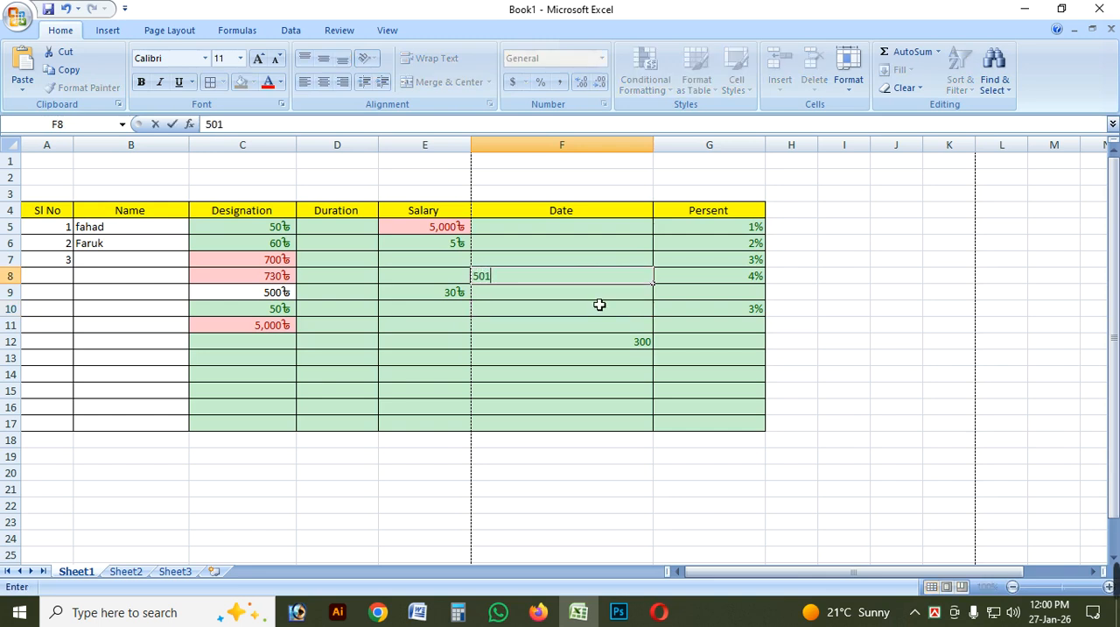
text(1)
key(Return)
click(591, 276)
click(597, 367)
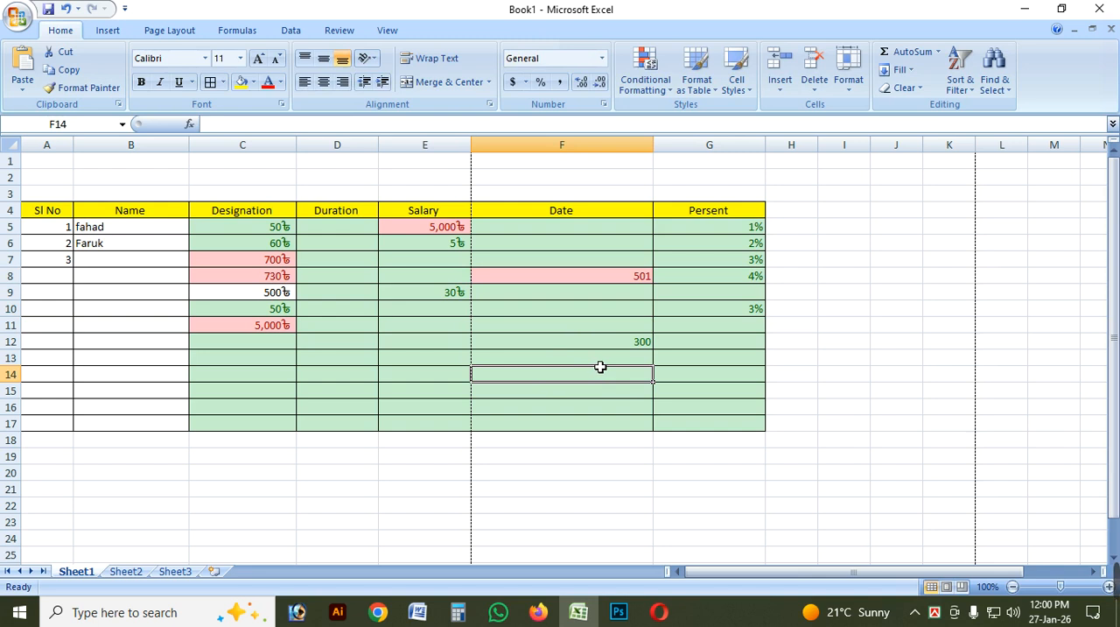
Undo the Date column entries, the General format, and the greater-than and less-than highlight rules on C5:G17.
key(ctrl+z)
key(ctrl+z)
key(ctrl+z)
key(ctrl+z)
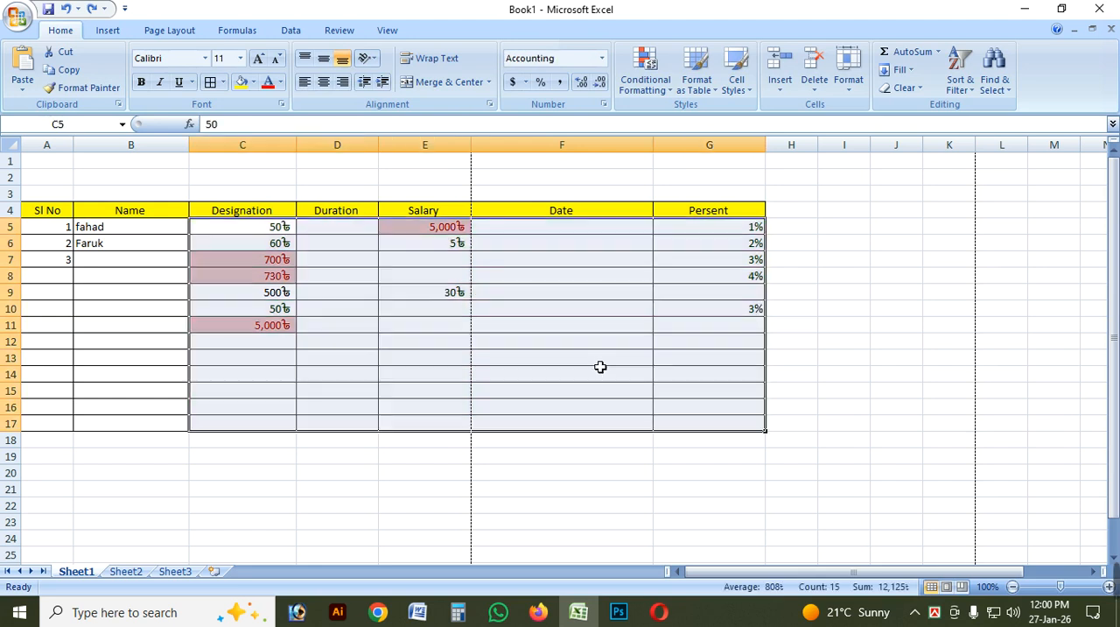
key(ctrl+z)
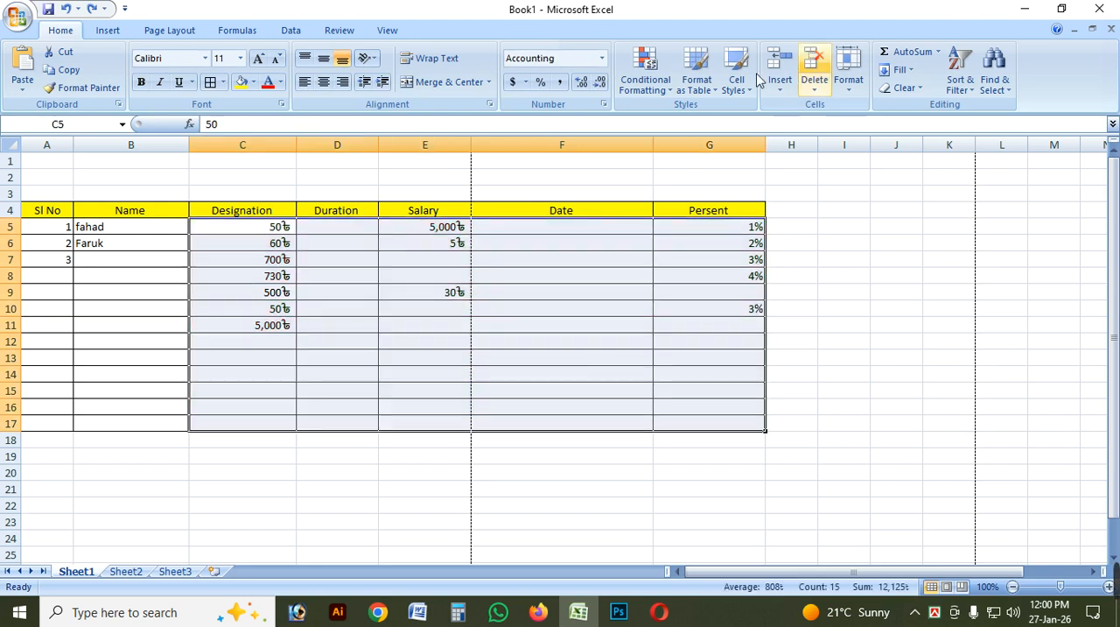
Highlight cells in C5:G17 containing the text Fail with Light Red Fill with Dark Red Text.
click(645, 65)
mouse_move(709, 116)
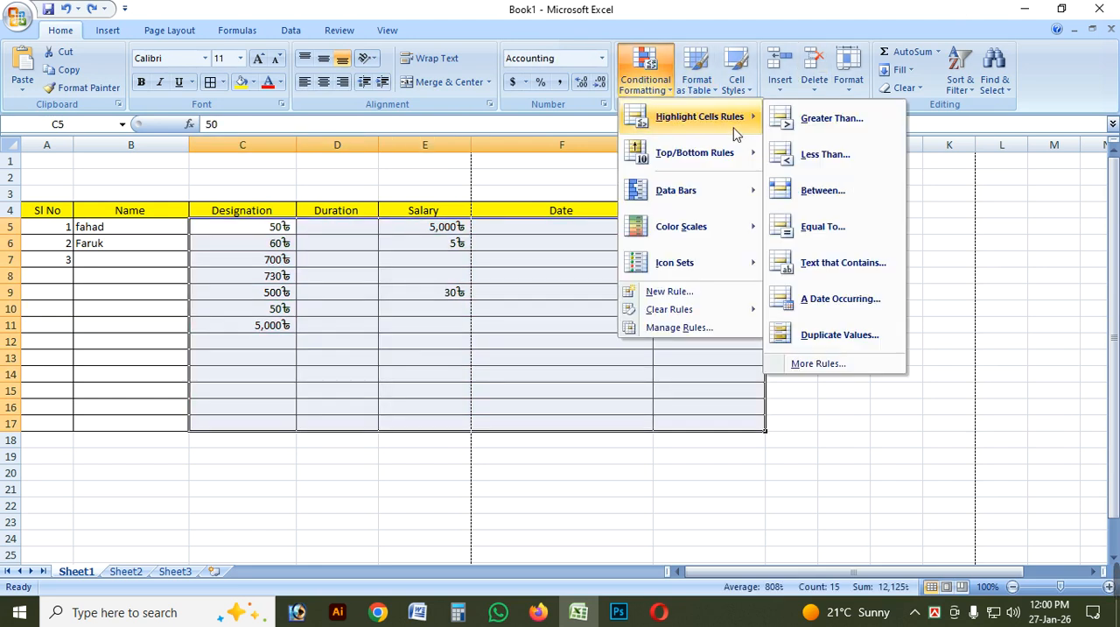
click(827, 264)
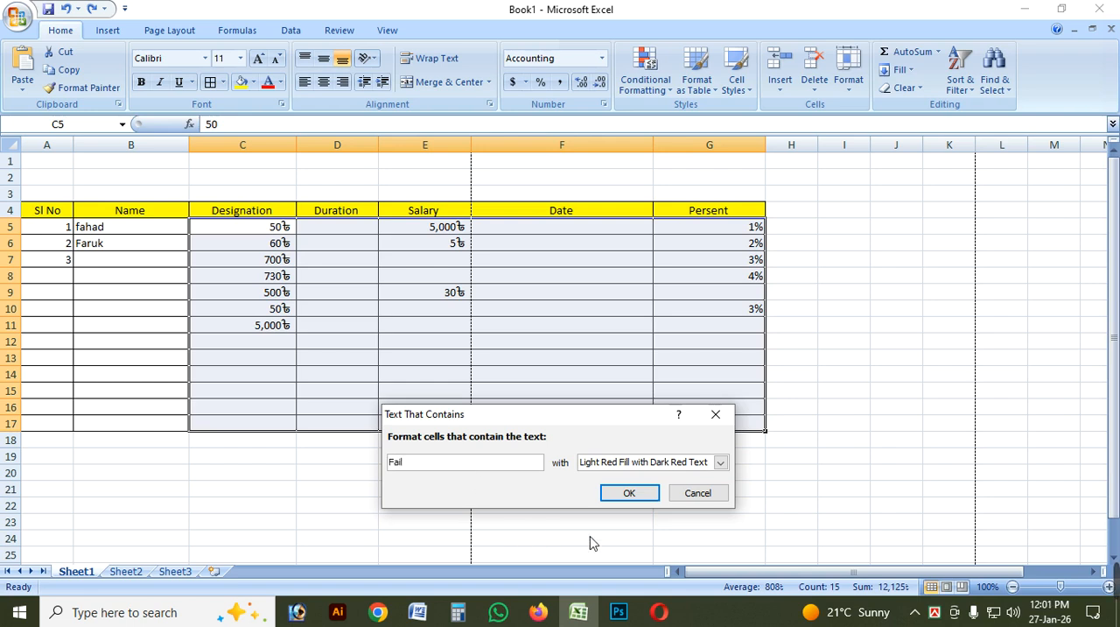
click(630, 493)
Enter Fail in cell F14 and Pass in cell F13 to test the text rule.
click(613, 380)
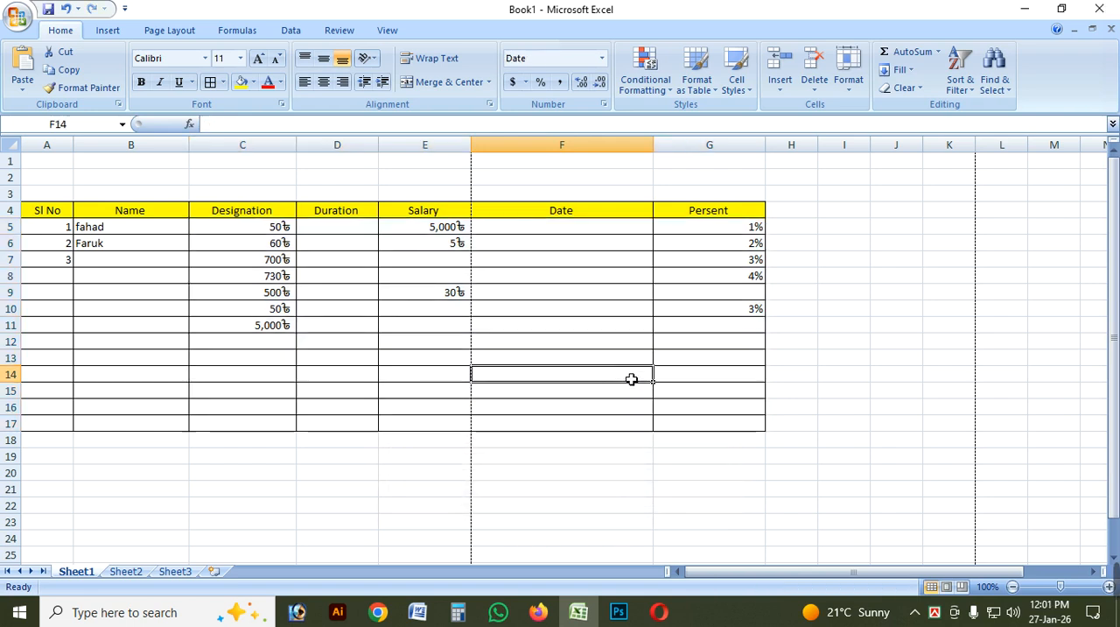
text(Fail)
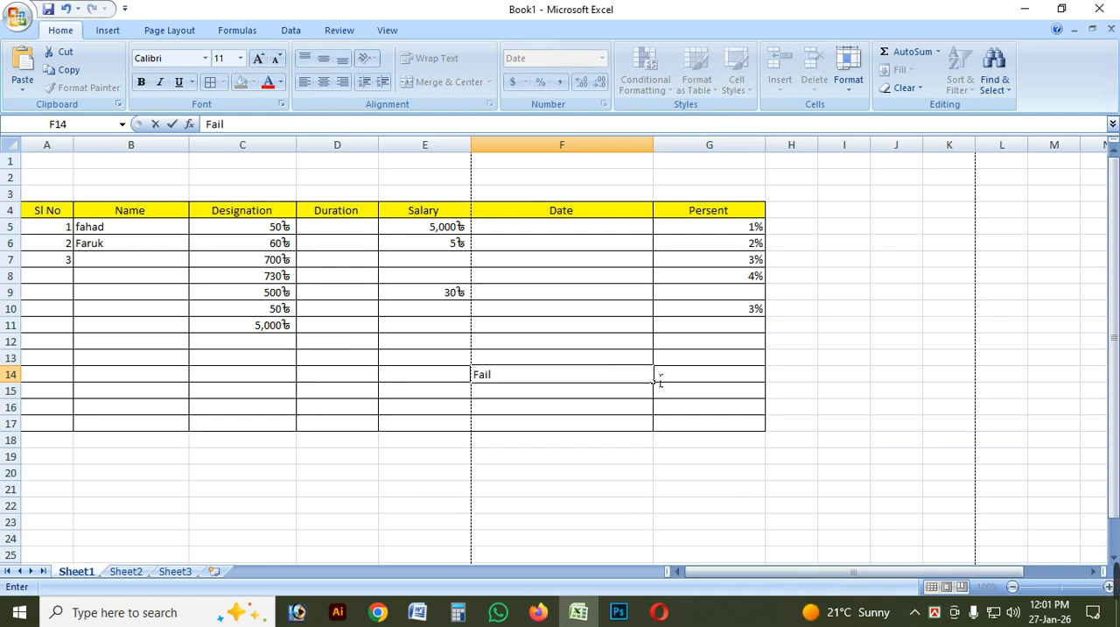
click(660, 378)
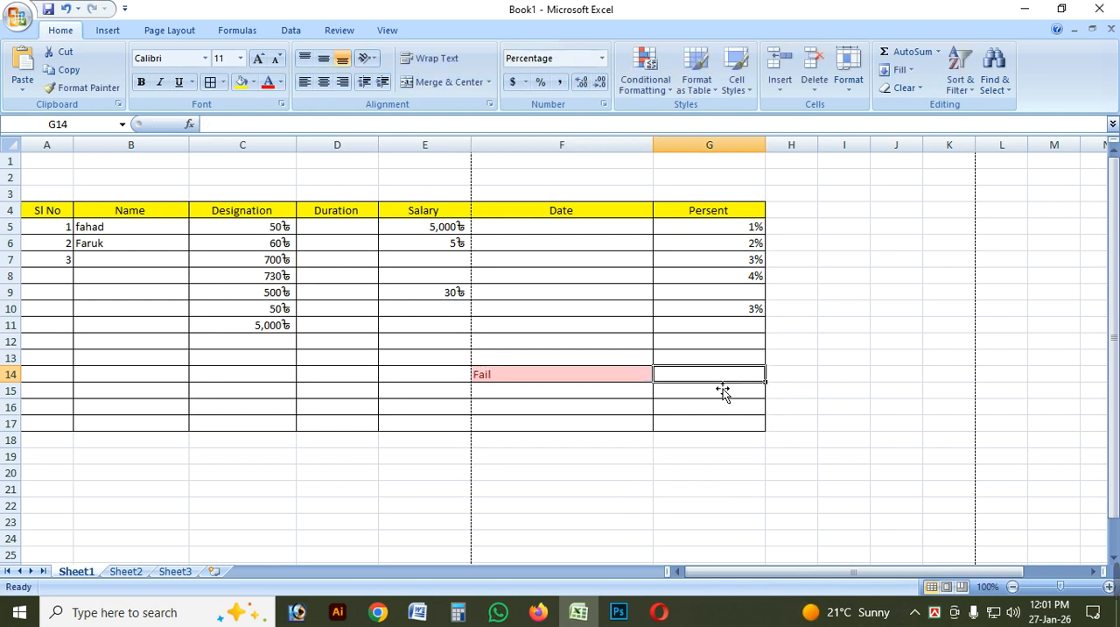
click(528, 362)
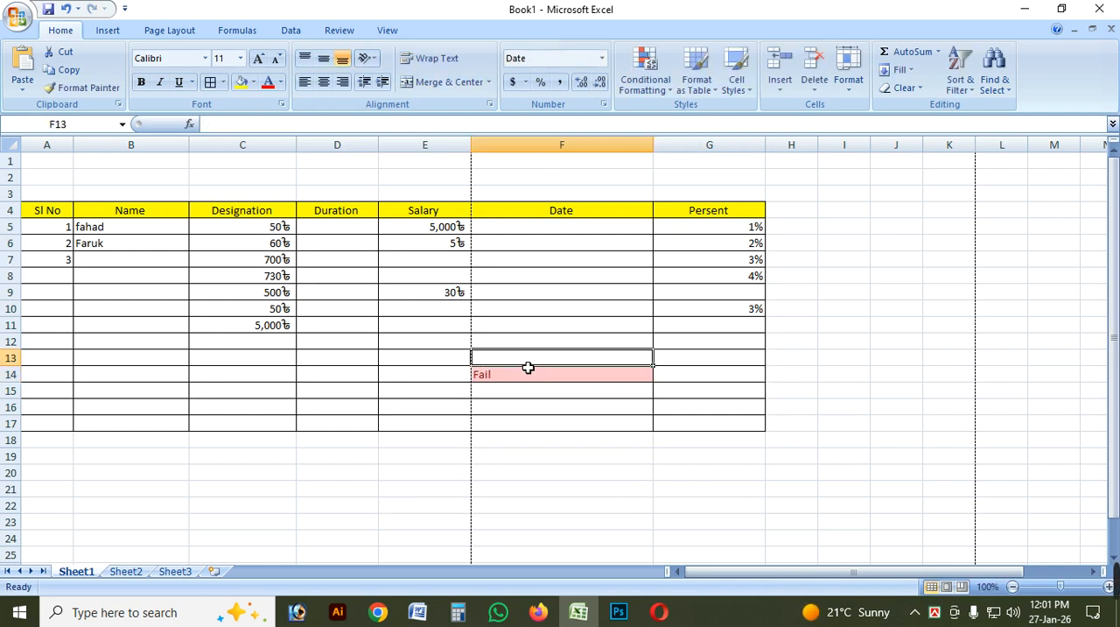
text(Pa)
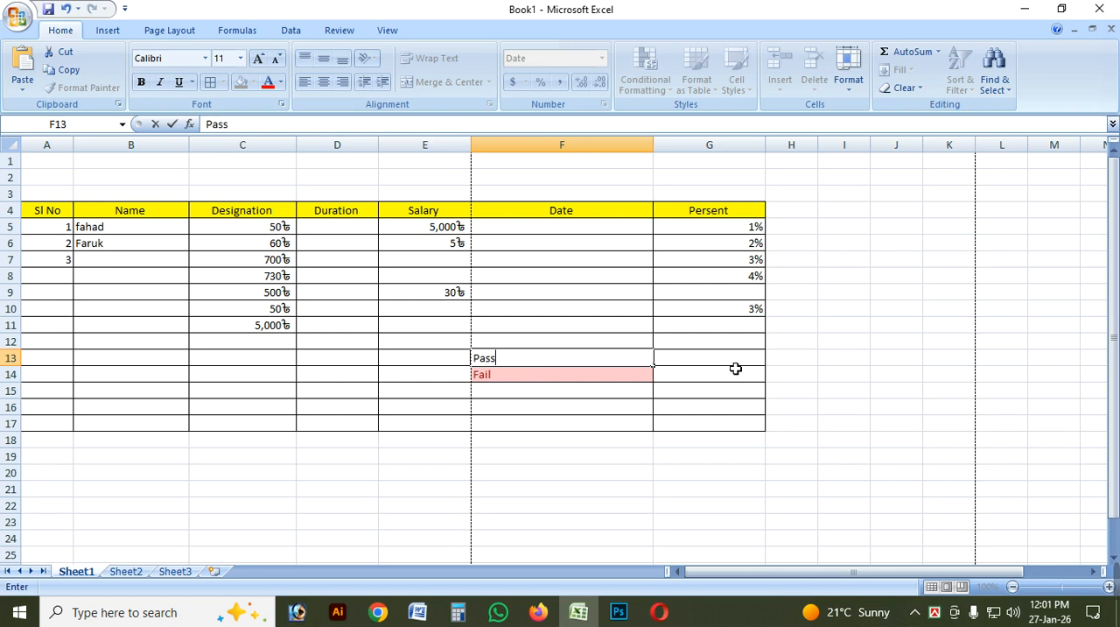
text(ss)
click(735, 369)
click(579, 367)
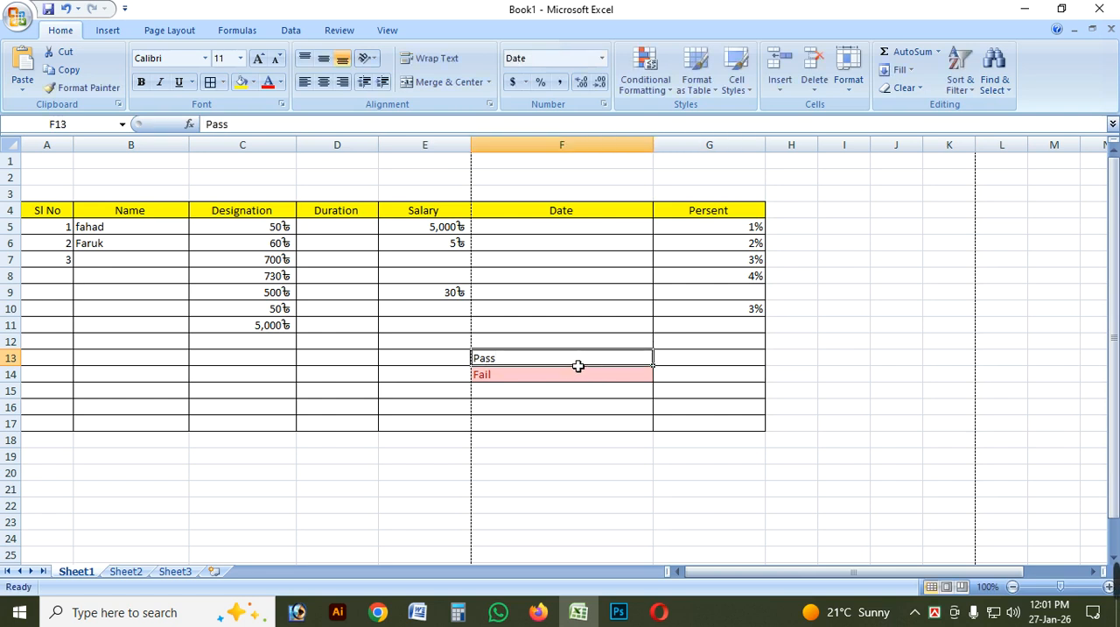
click(569, 311)
Highlight cells in C5:G17 containing the text Pass with Green Fill with Dark Green Text.
drag(245, 228, 738, 422)
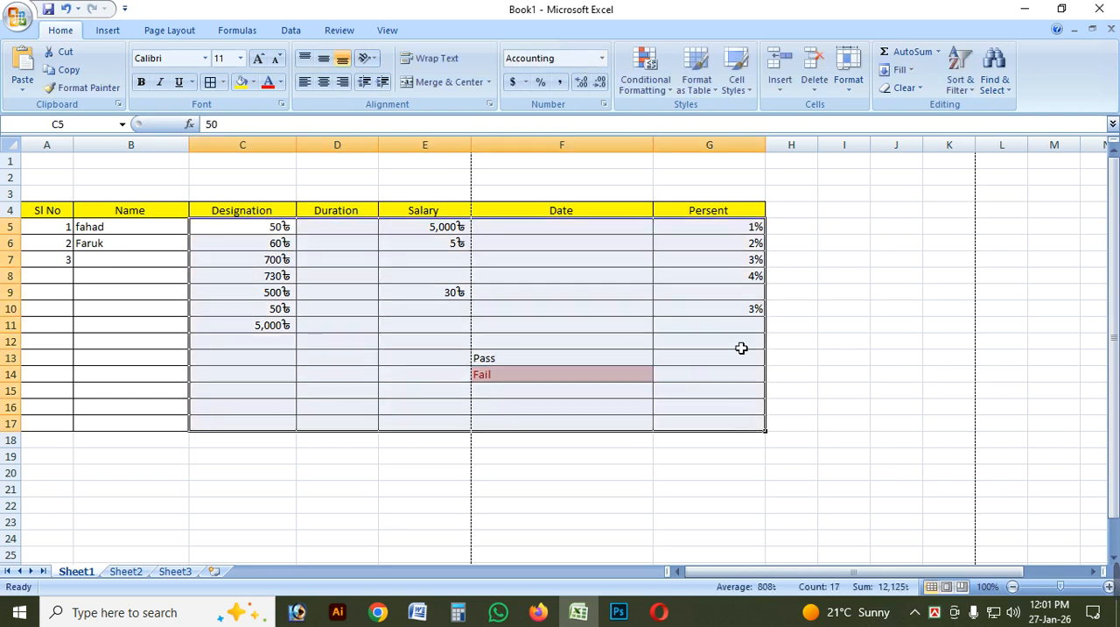
click(645, 71)
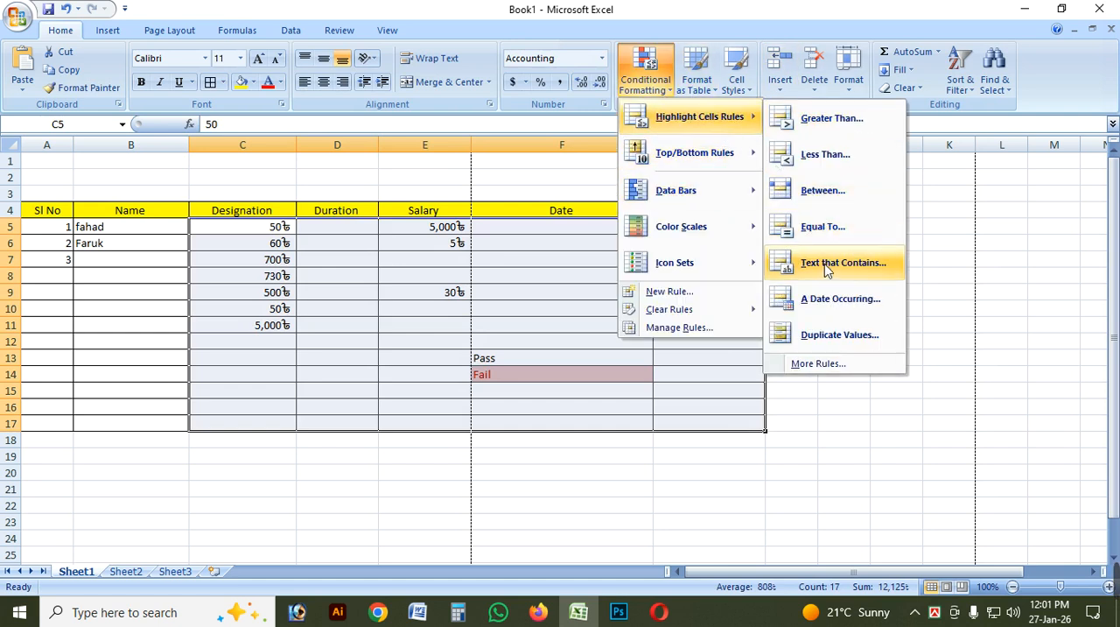
click(825, 264)
text(Pass)
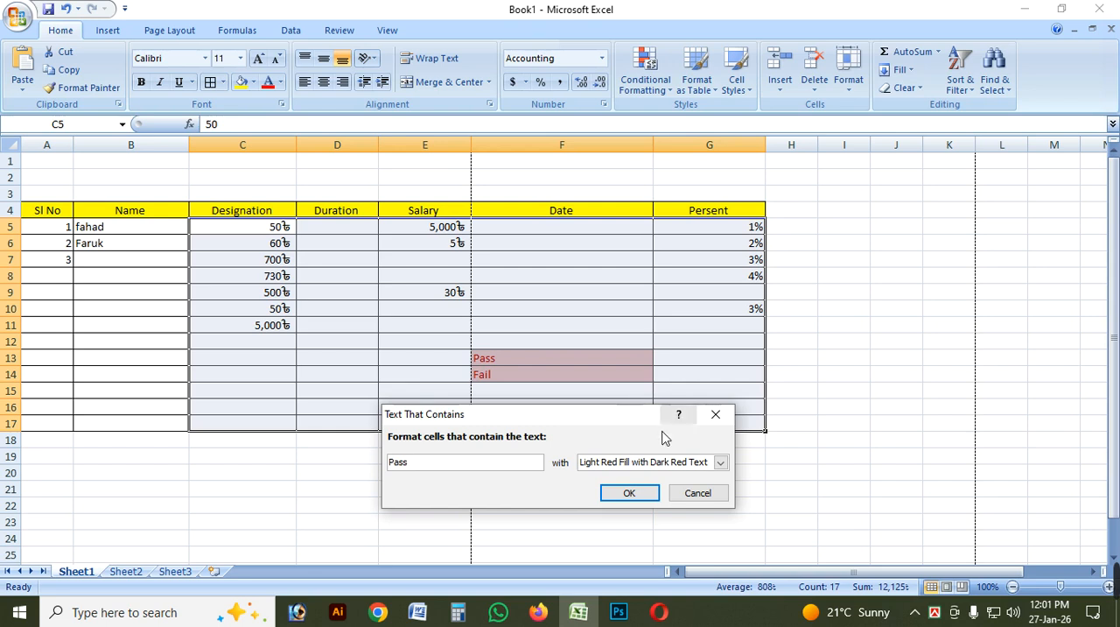
click(719, 461)
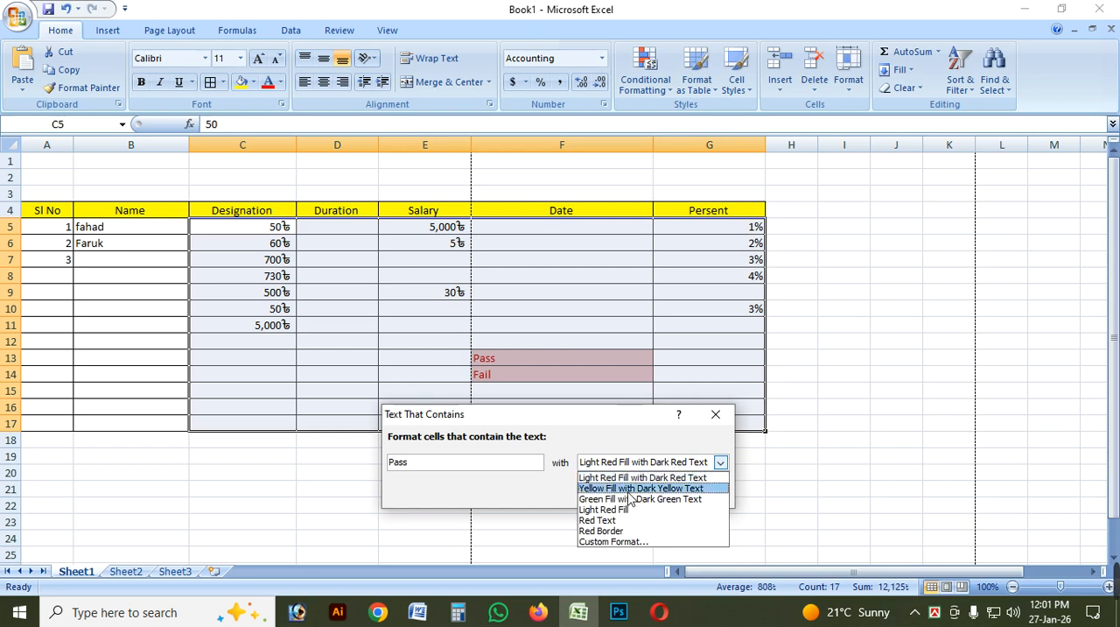
click(618, 488)
click(630, 462)
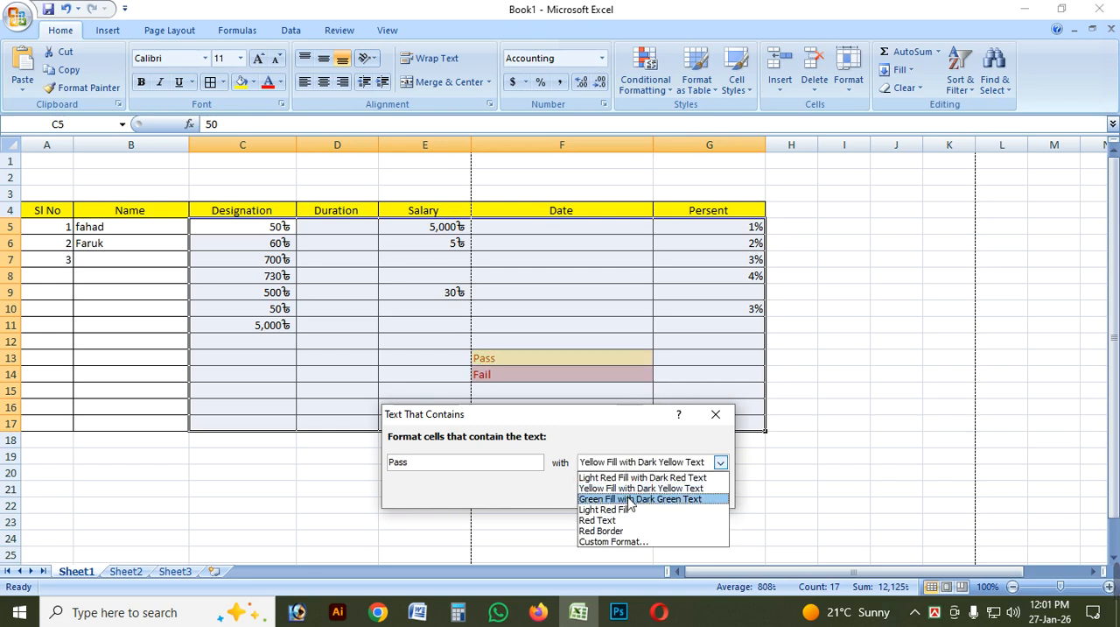
click(630, 499)
click(629, 495)
click(680, 421)
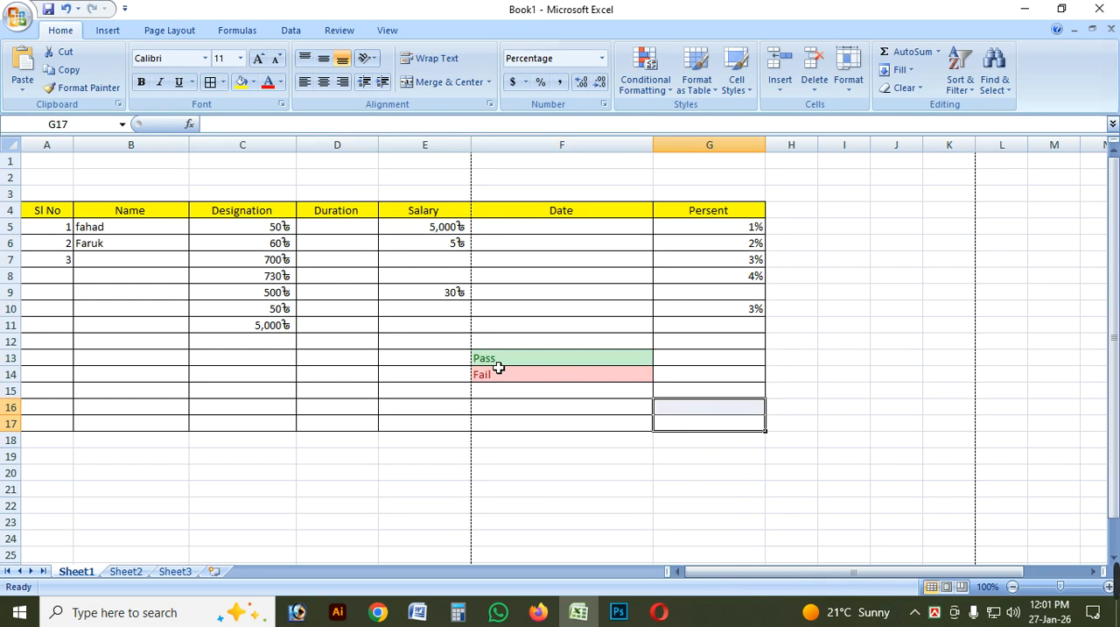
Enter Fail in cell F16 and Pass in cell F12 to test both text rules.
click(508, 408)
text(Fail)
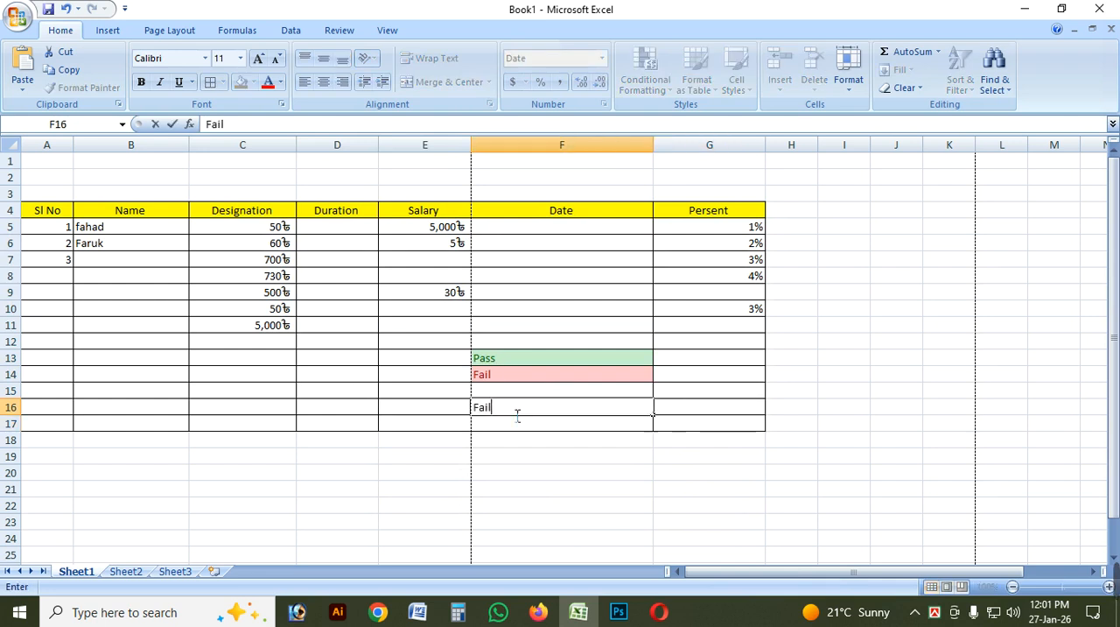
key(Return)
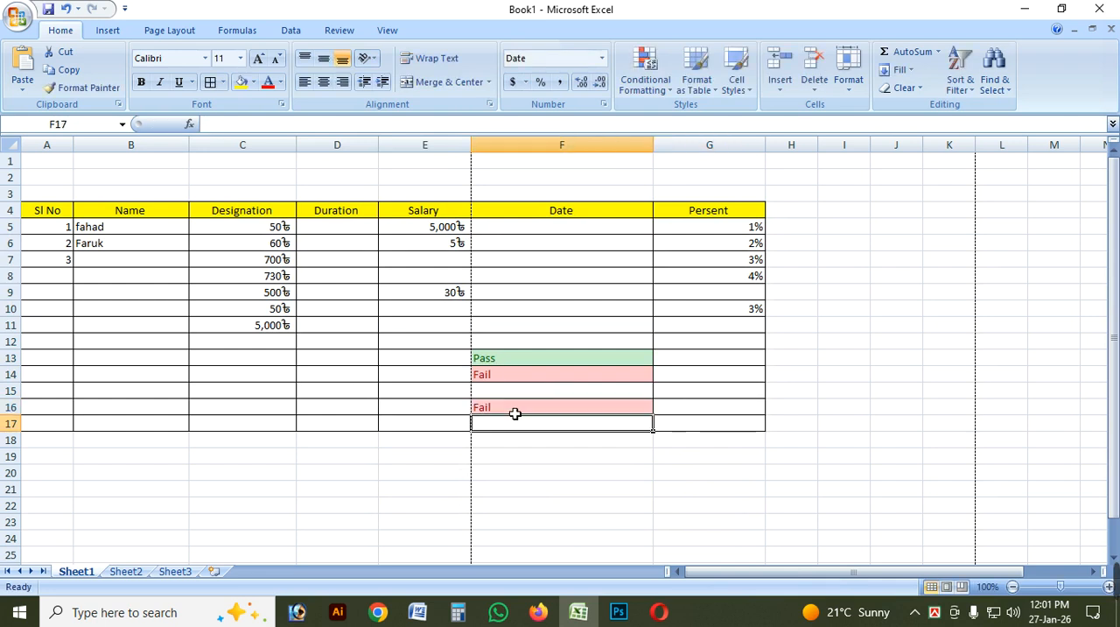
click(537, 345)
text(Pass)
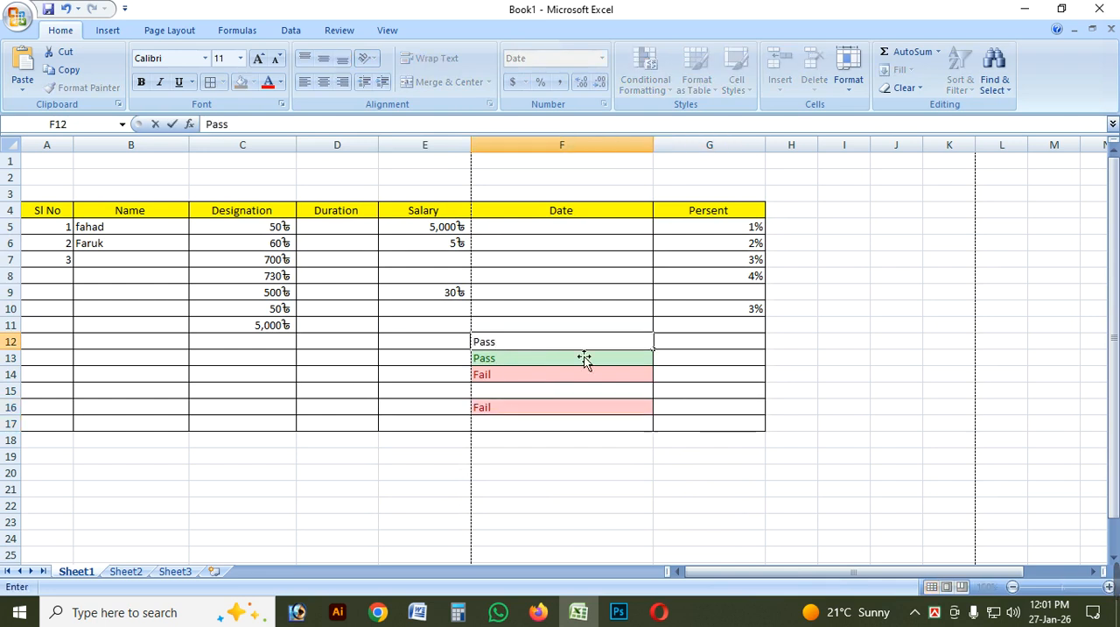
click(672, 359)
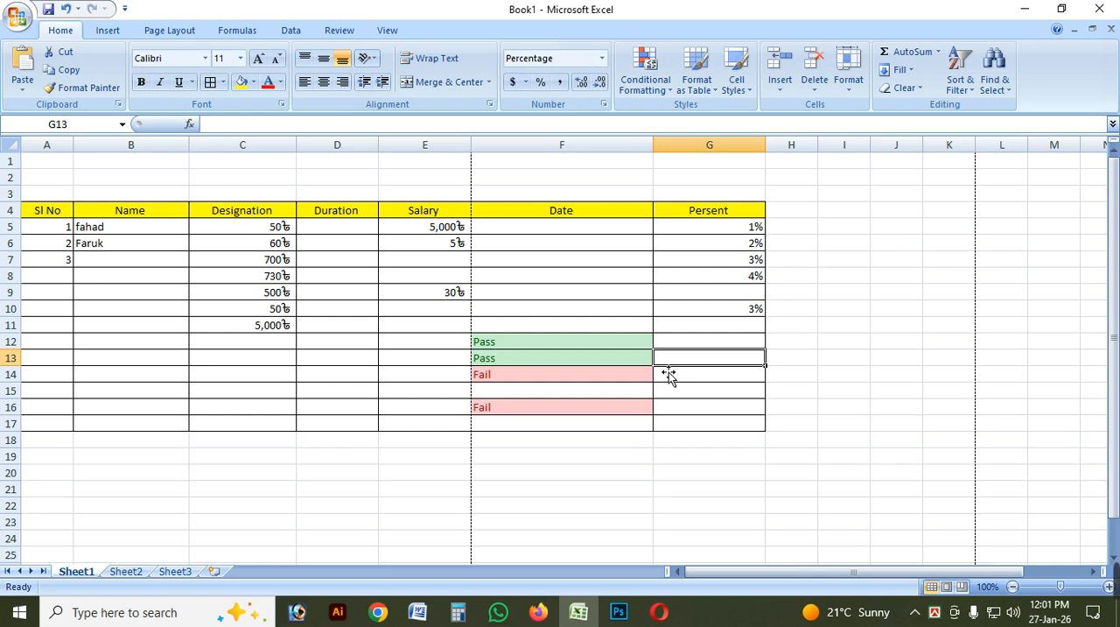
click(680, 329)
Undo the Pass and Fail entries and both text highlight rules on C5:G17.
key(ctrl+z)
key(ctrl+z)
key(ctrl+z)
key(ctrl+z)
key(ctrl+z)
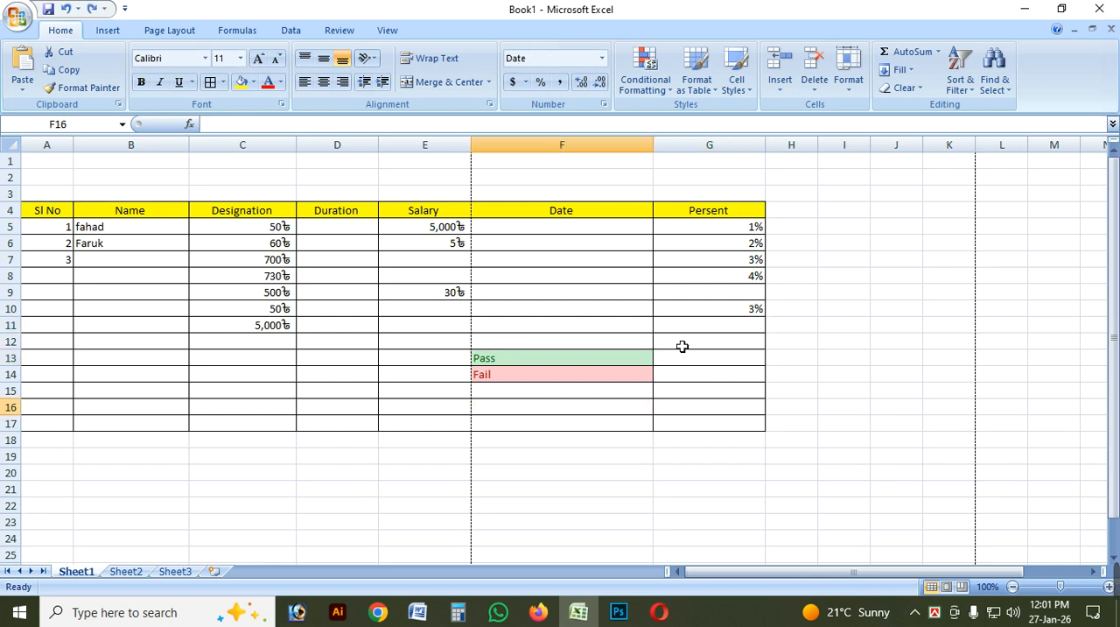
key(ctrl+z)
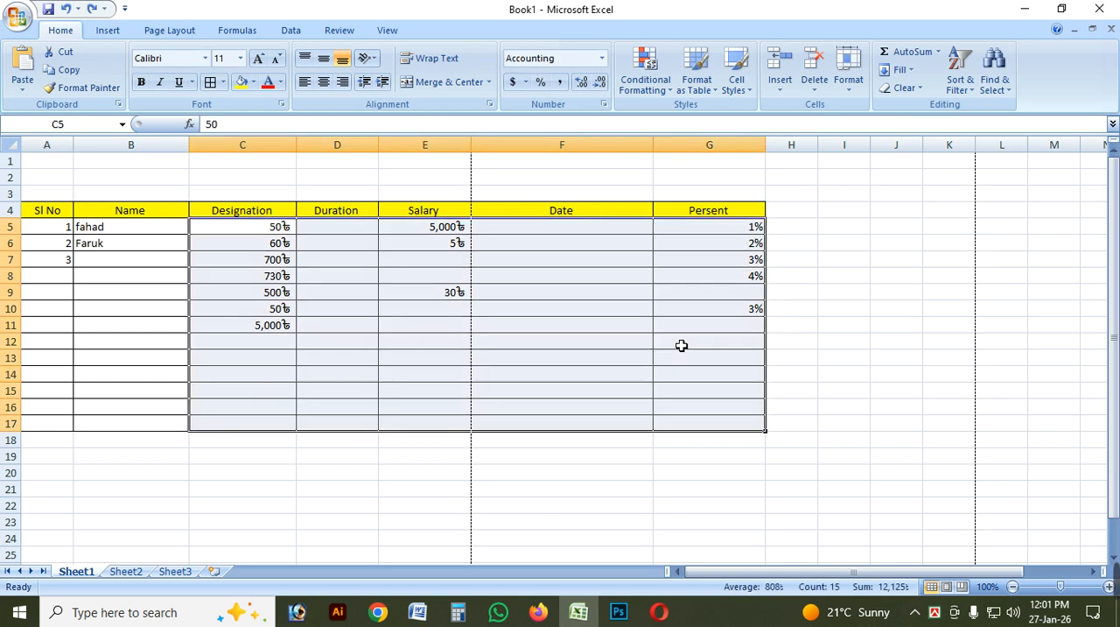
click(648, 85)
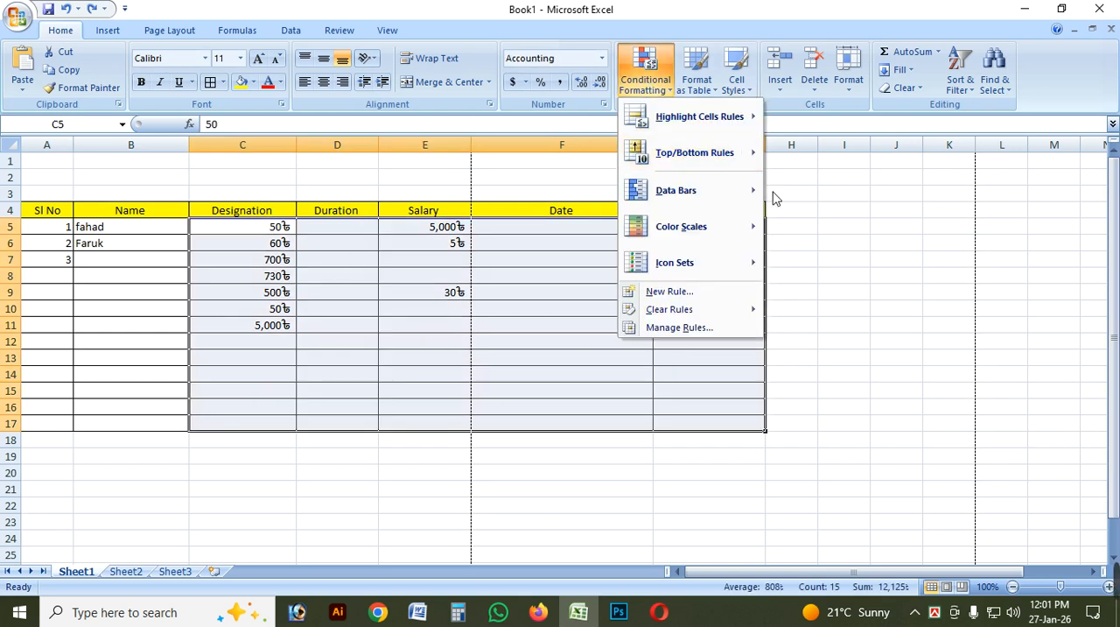
mouse_move(745, 121)
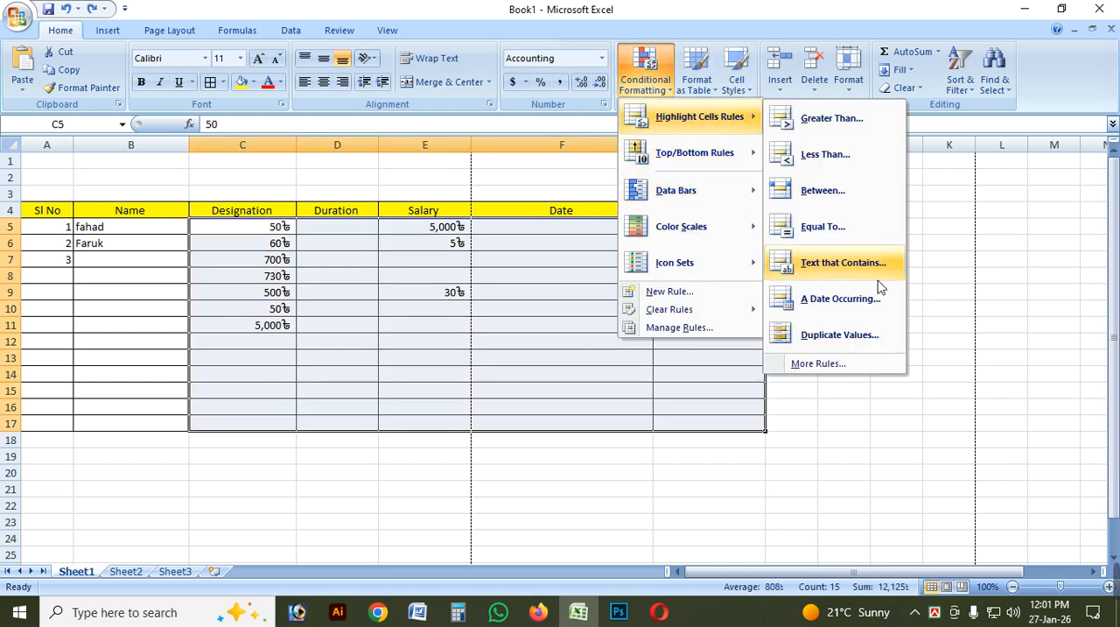
click(869, 306)
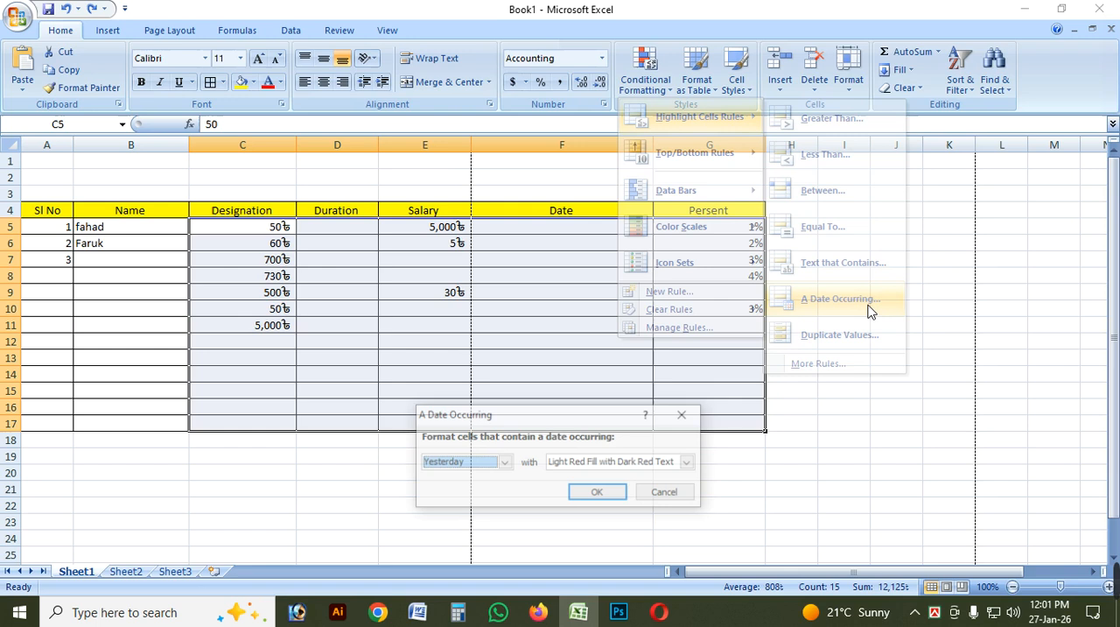
drag(536, 412, 436, 404)
click(405, 448)
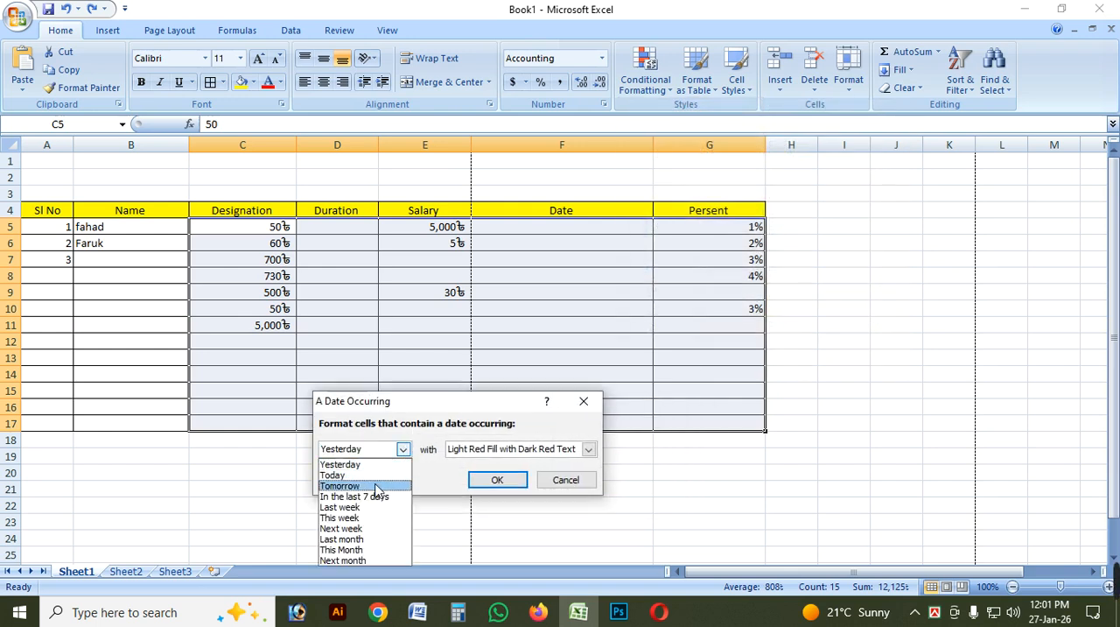
click(404, 411)
drag(411, 407, 329, 294)
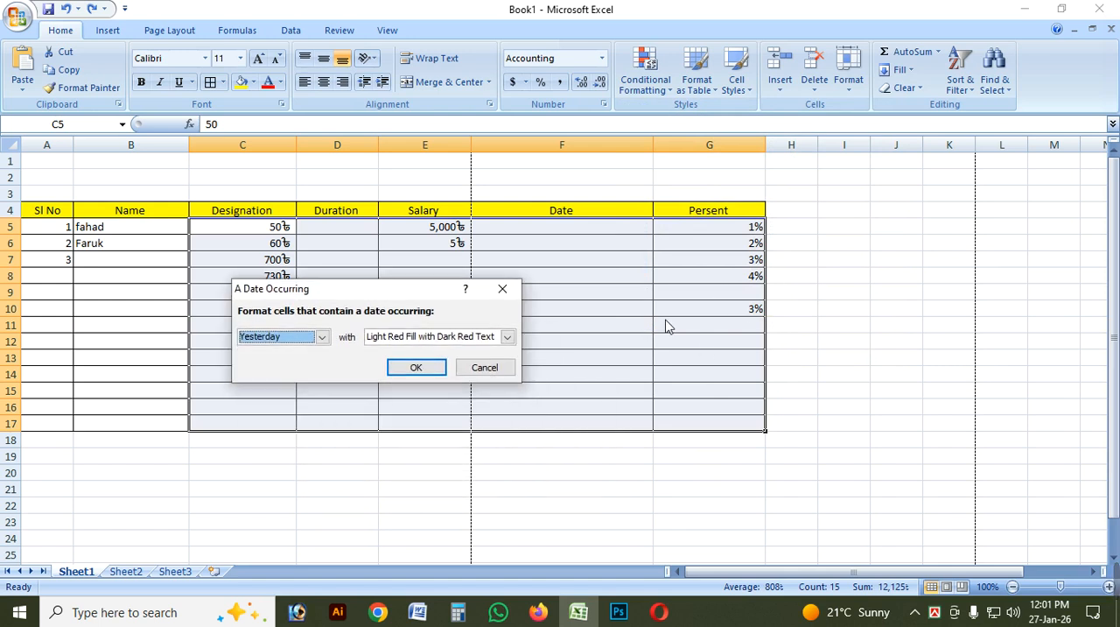
click(323, 337)
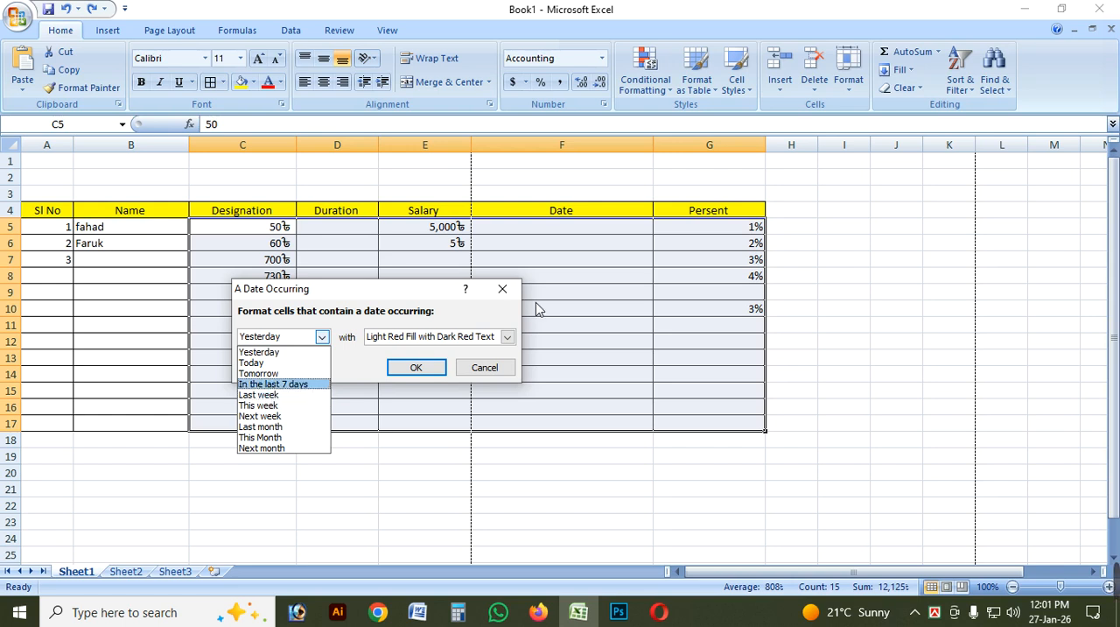
click(503, 289)
click(503, 289)
Enter the date 12-01-2025 in cell F5, the first data cell of the Date column.
drag(600, 234, 588, 424)
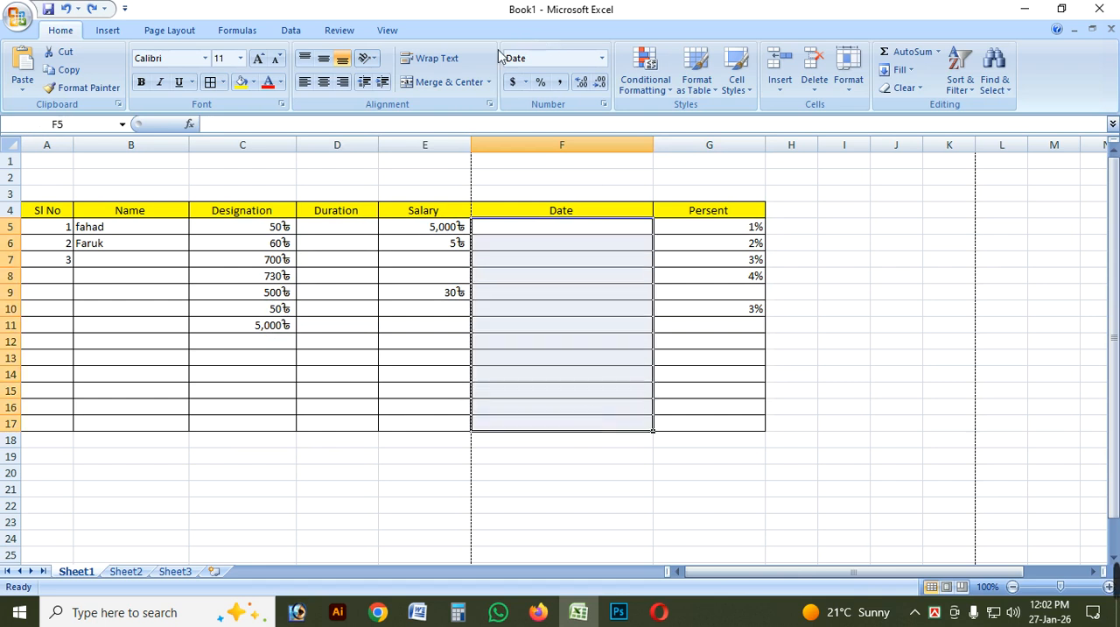
click(583, 229)
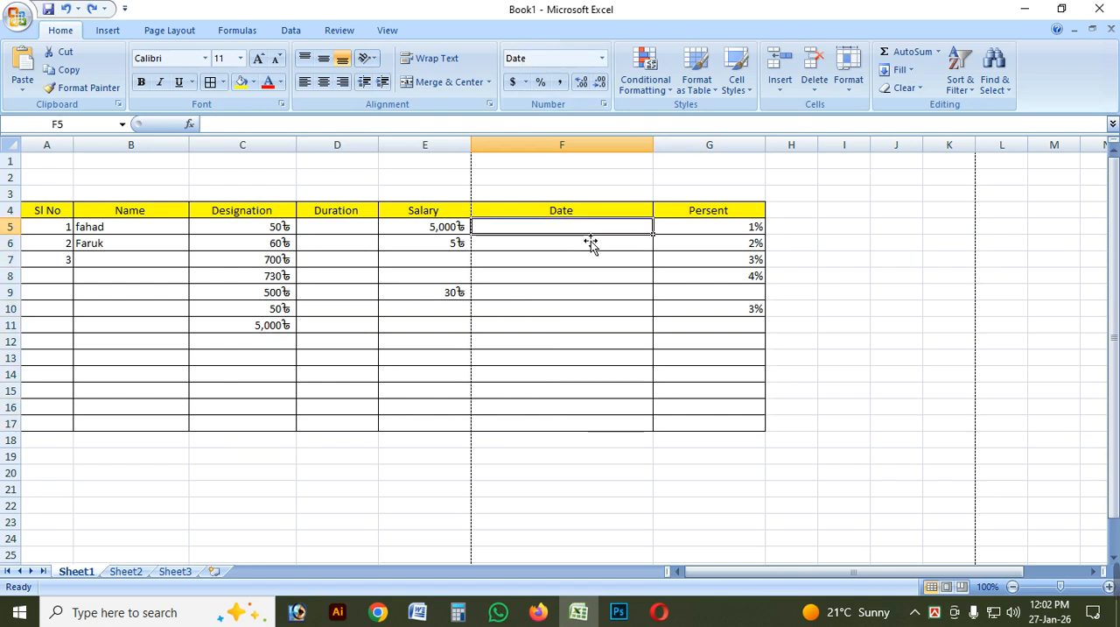
text(12-)
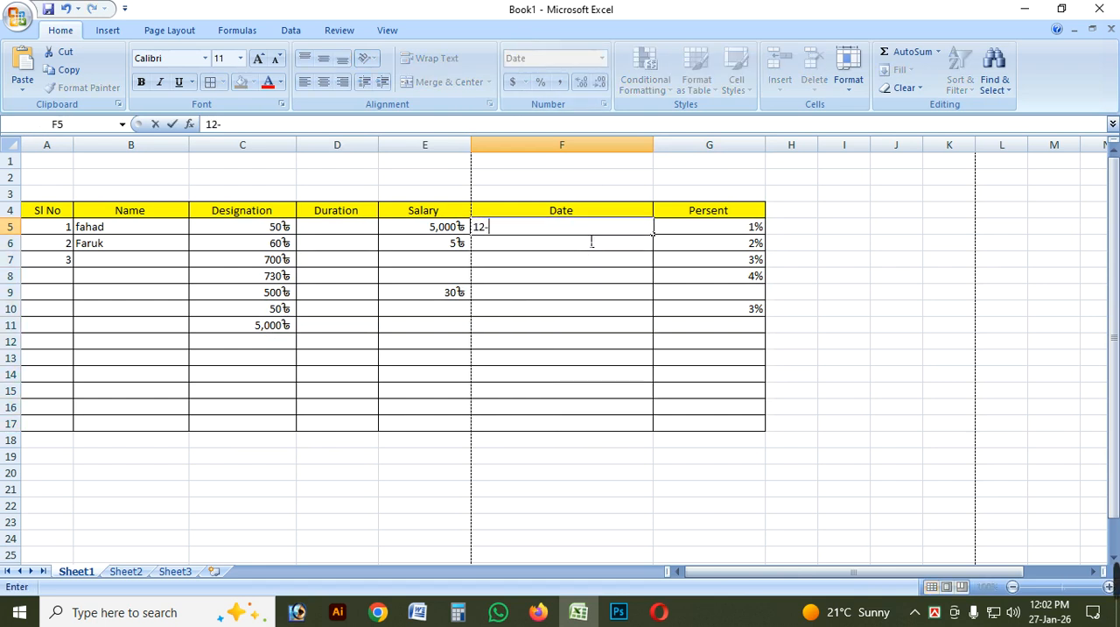
text(-1)
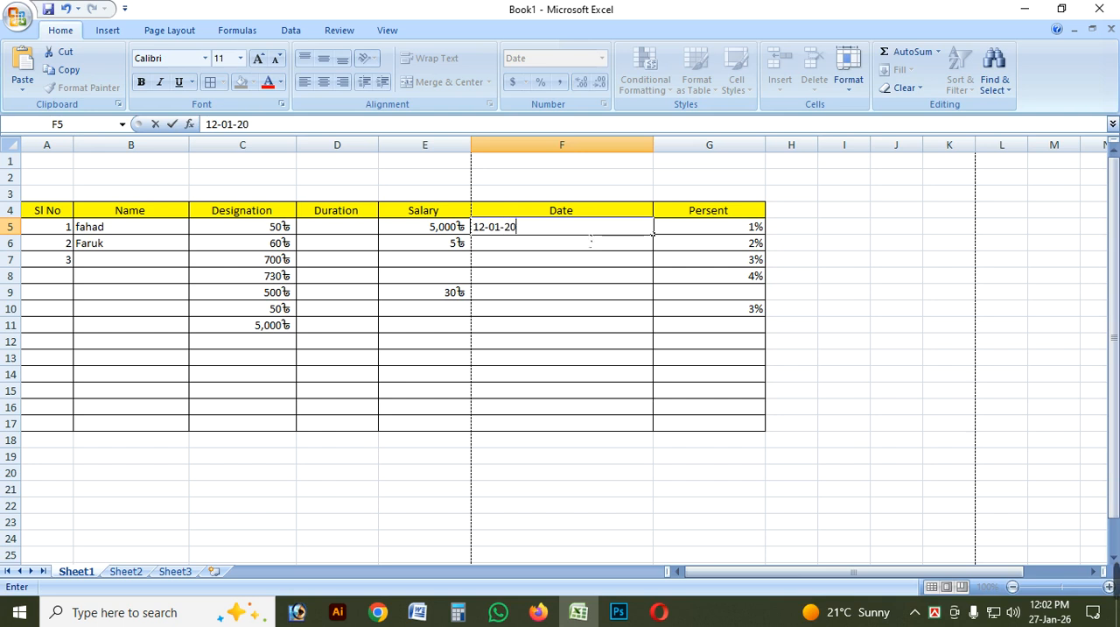
key(Return)
key(Up)
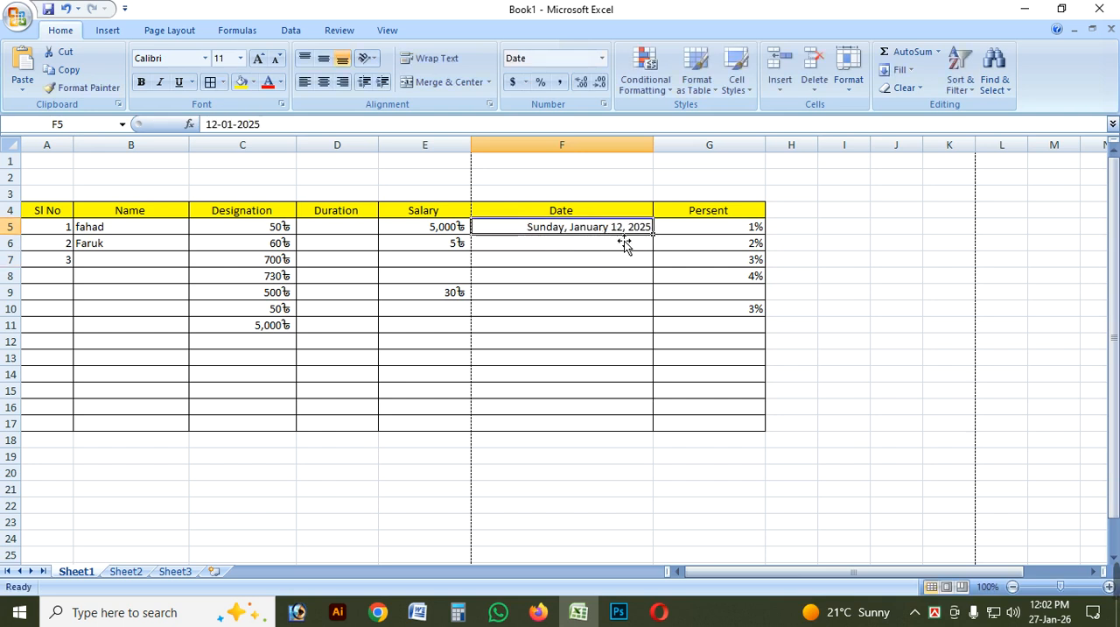
key(Down)
key(Down)
key(Down)
Fill consecutive dates down the Date column from F5 through F17.
click(590, 230)
drag(658, 240, 658, 428)
click(674, 386)
Examine individual dates in the filled Date column, F5:F17.
click(580, 259)
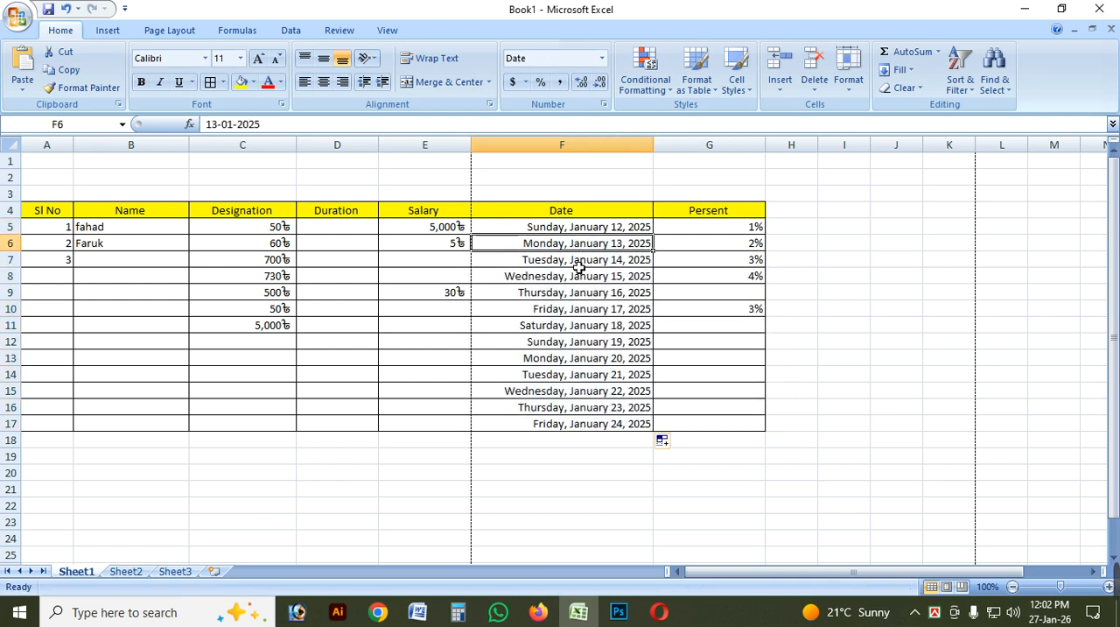
click(578, 293)
click(580, 326)
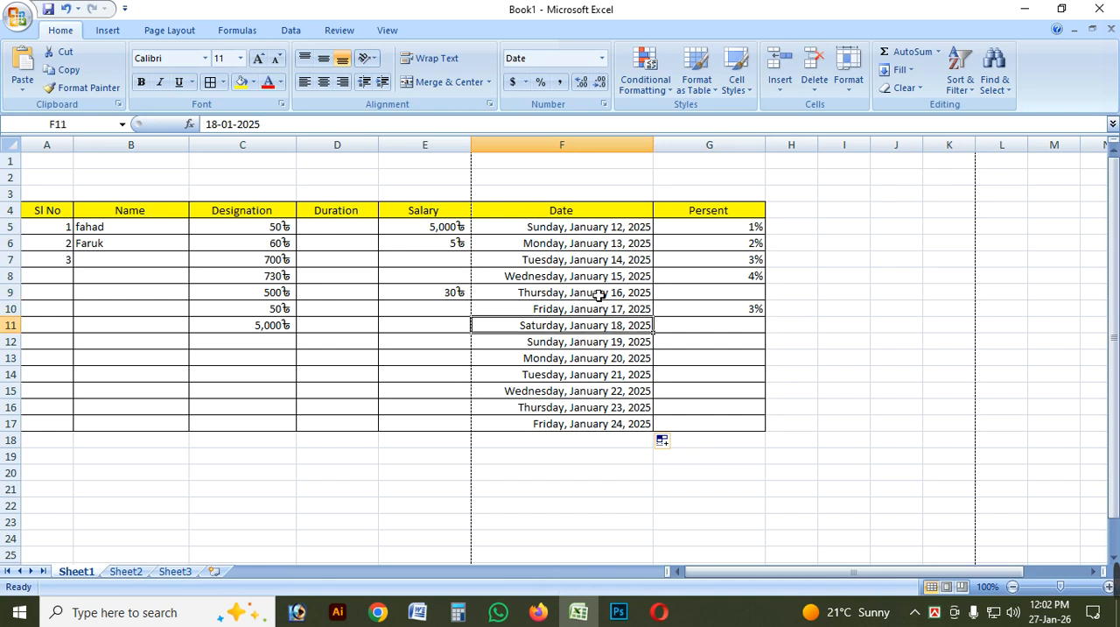
click(608, 245)
click(606, 228)
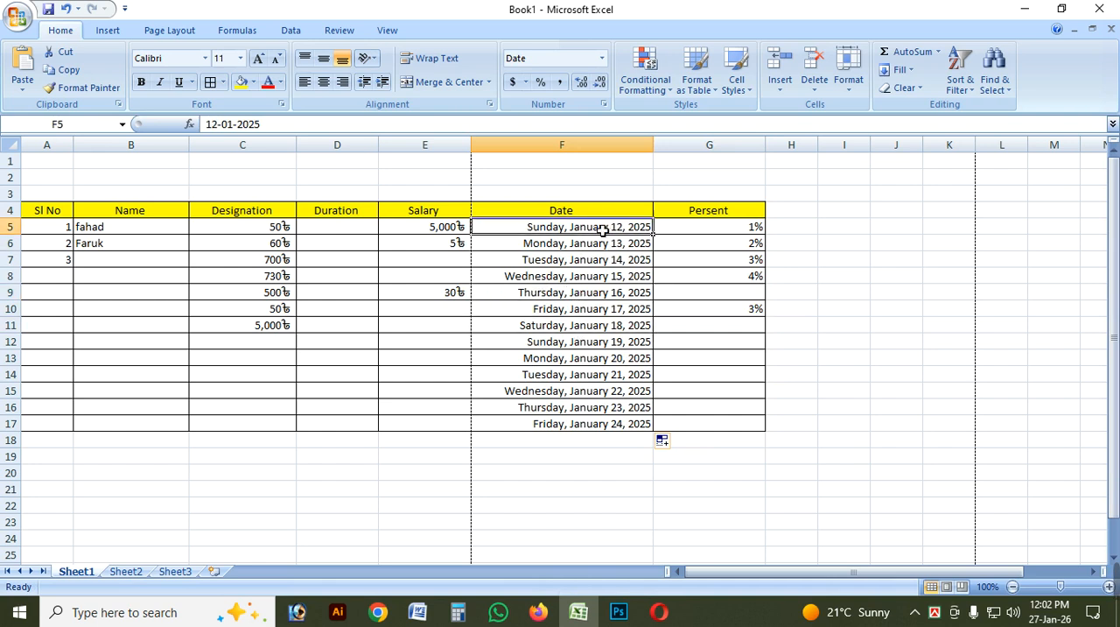
click(612, 276)
click(645, 231)
click(643, 310)
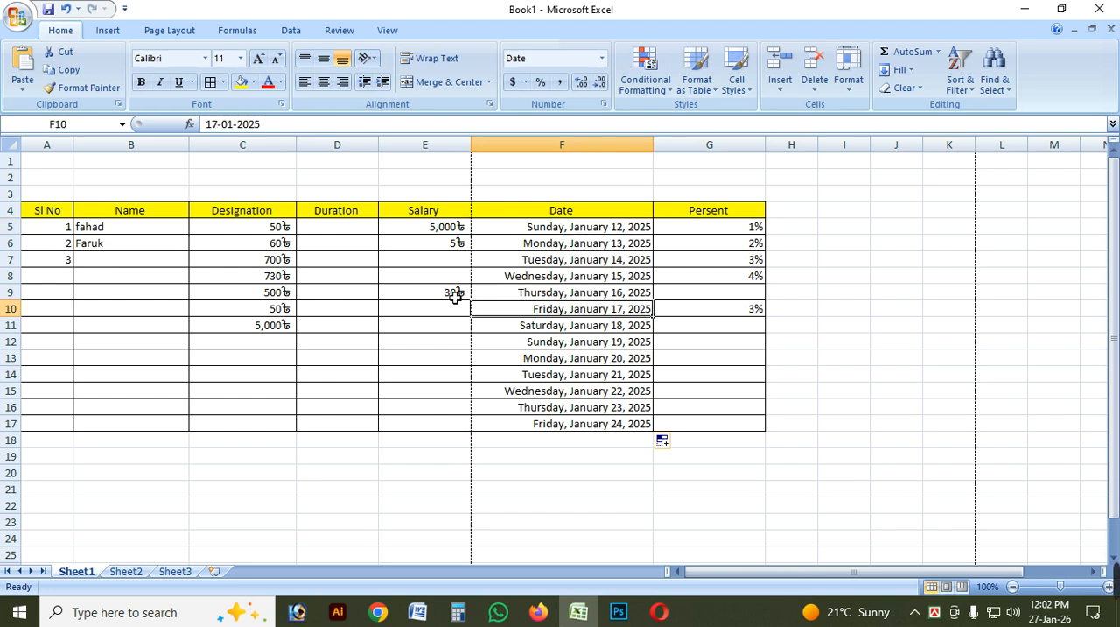
click(559, 261)
click(558, 231)
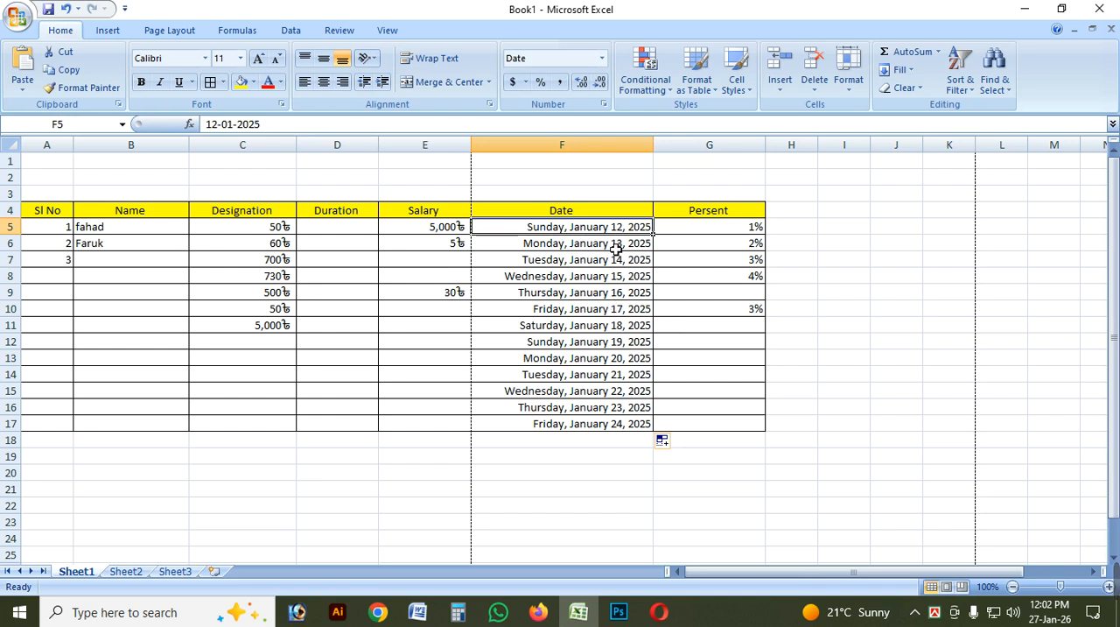
drag(576, 232, 587, 431)
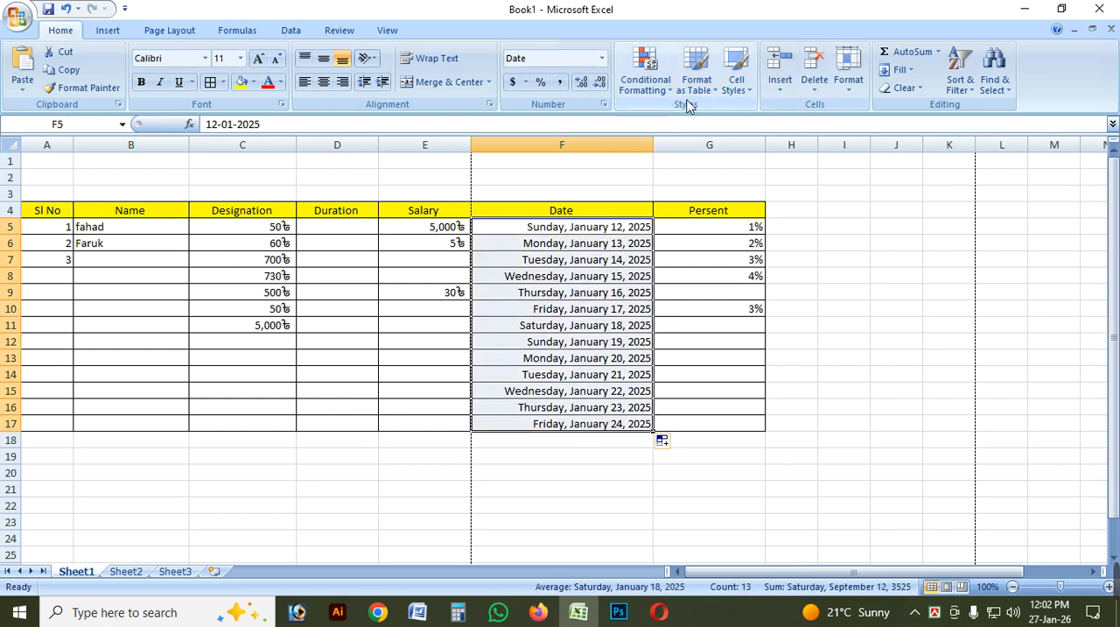
click(646, 81)
mouse_move(701, 164)
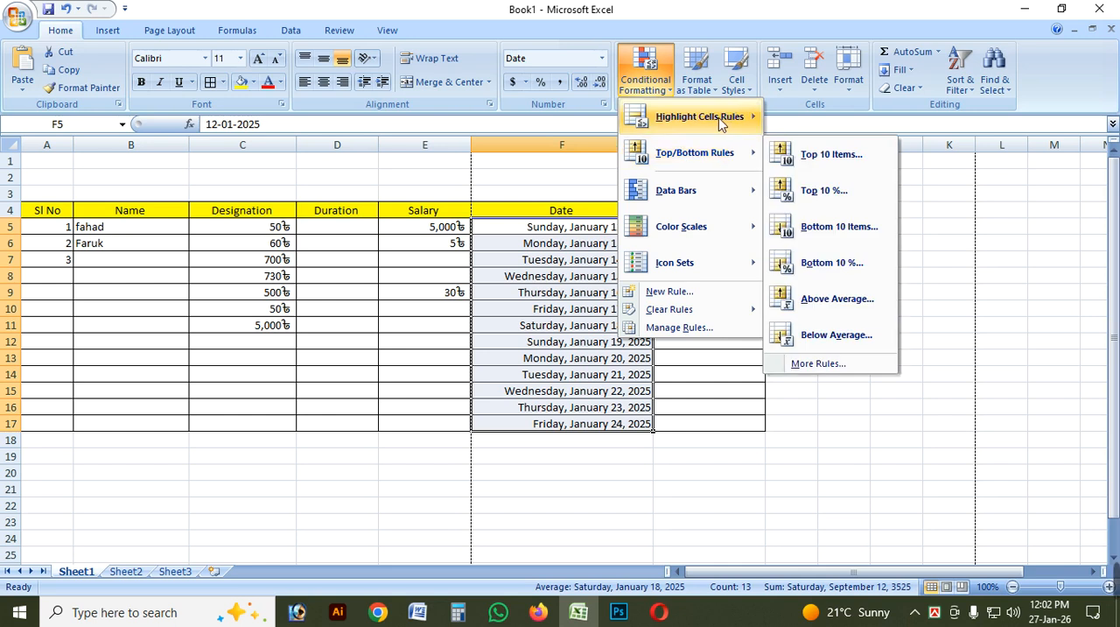
mouse_move(718, 118)
click(836, 313)
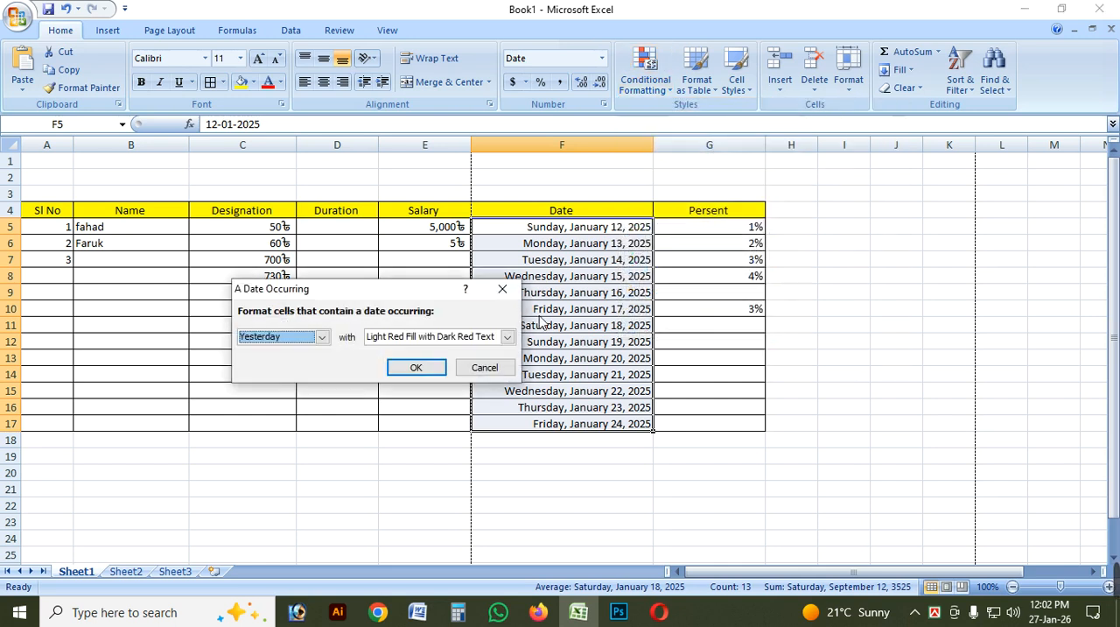
drag(407, 295, 322, 358)
click(238, 403)
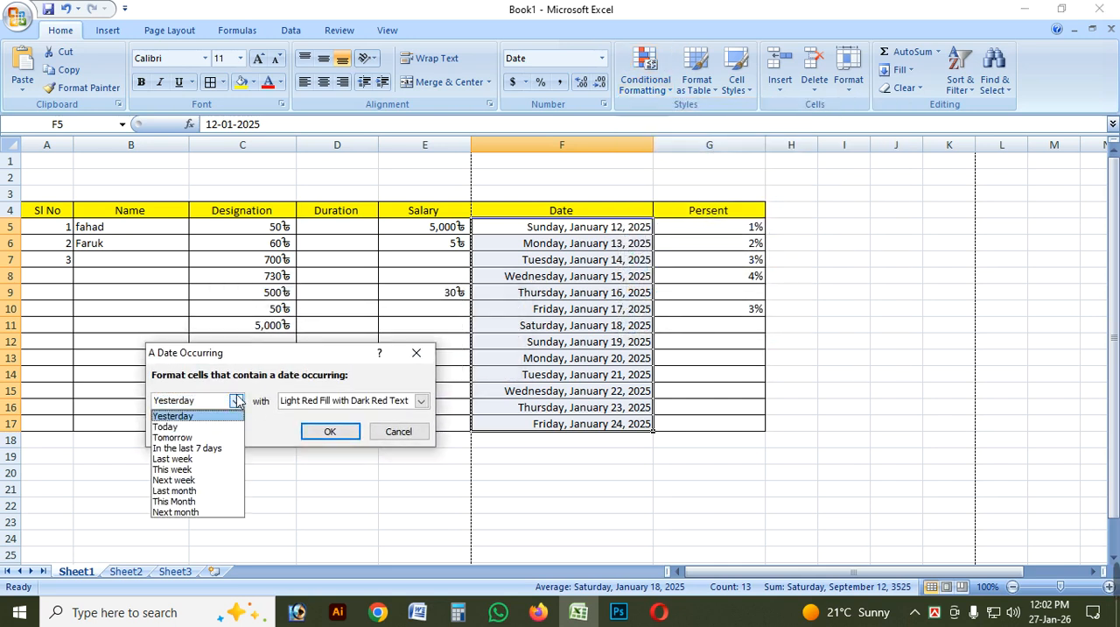
click(238, 403)
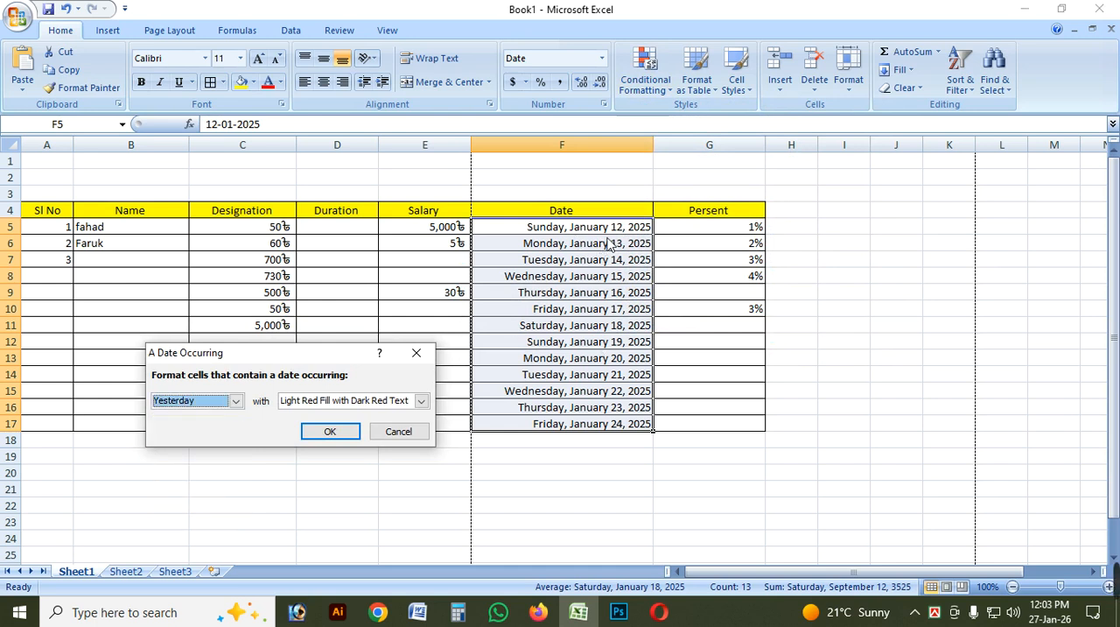
click(236, 402)
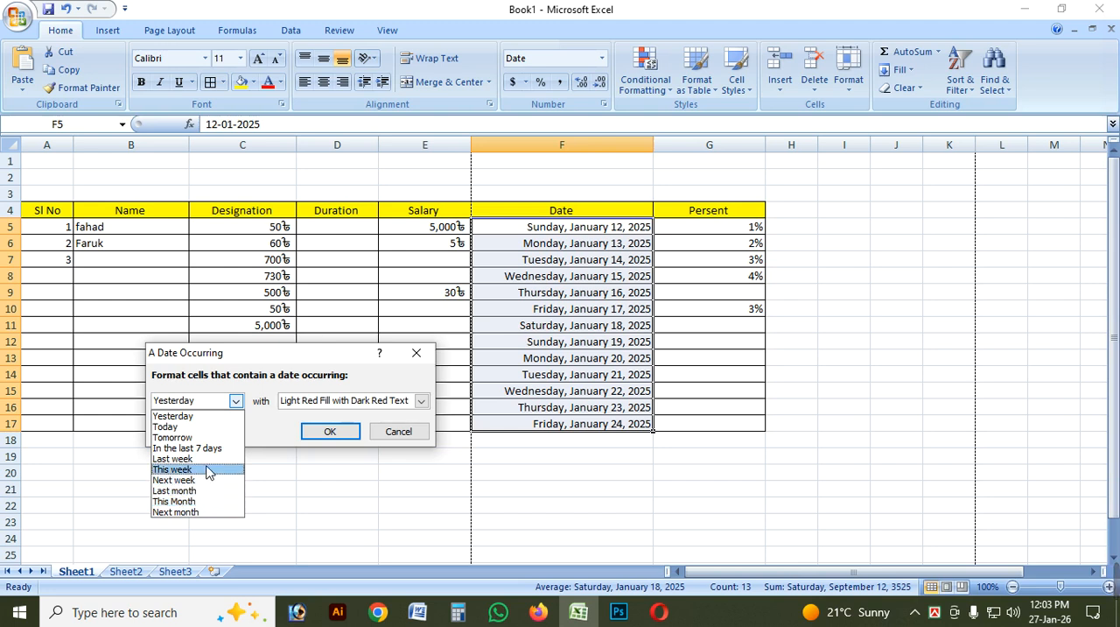
click(204, 512)
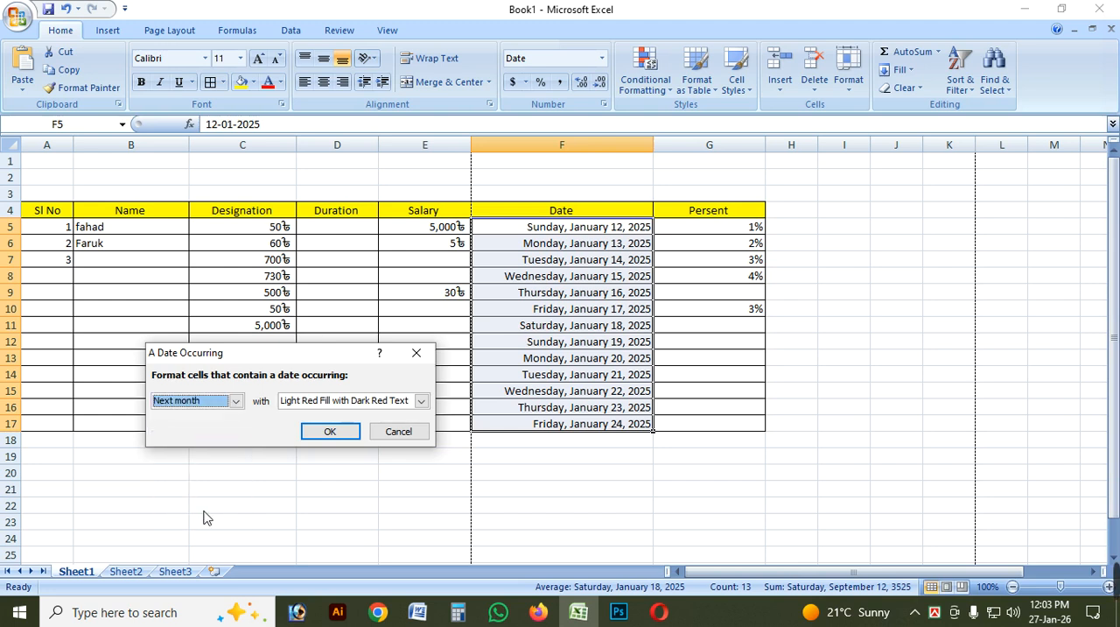
click(234, 401)
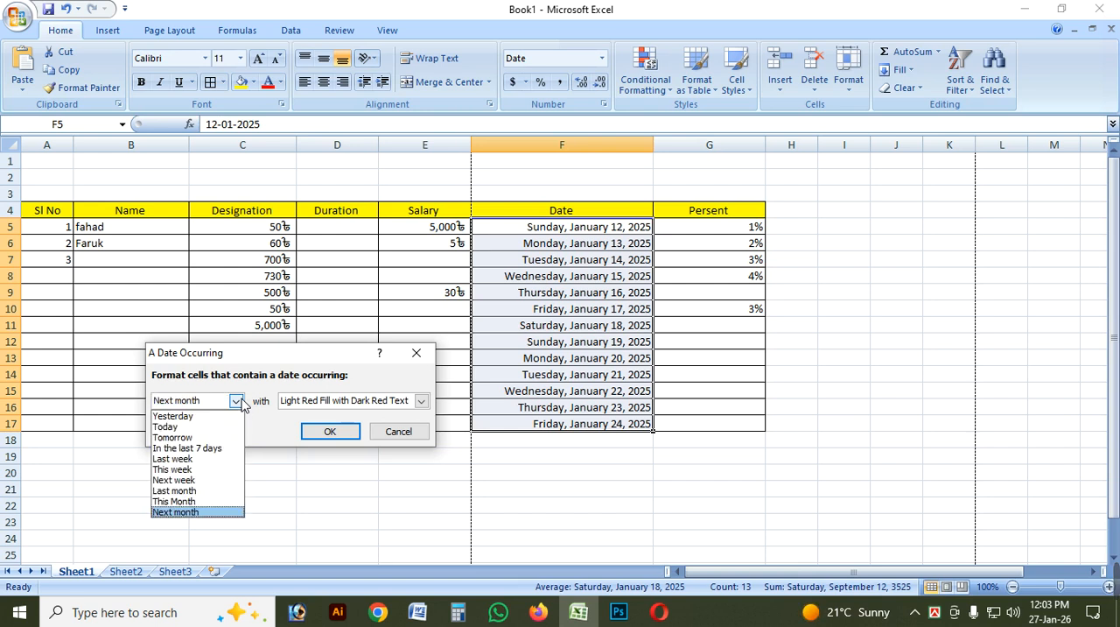
click(202, 493)
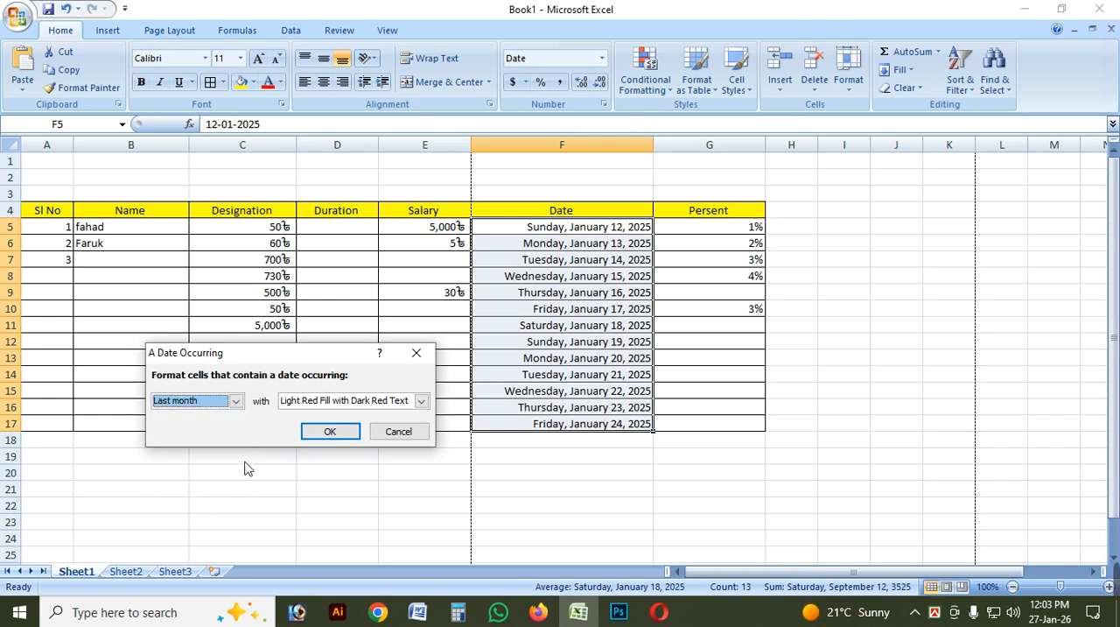
click(235, 401)
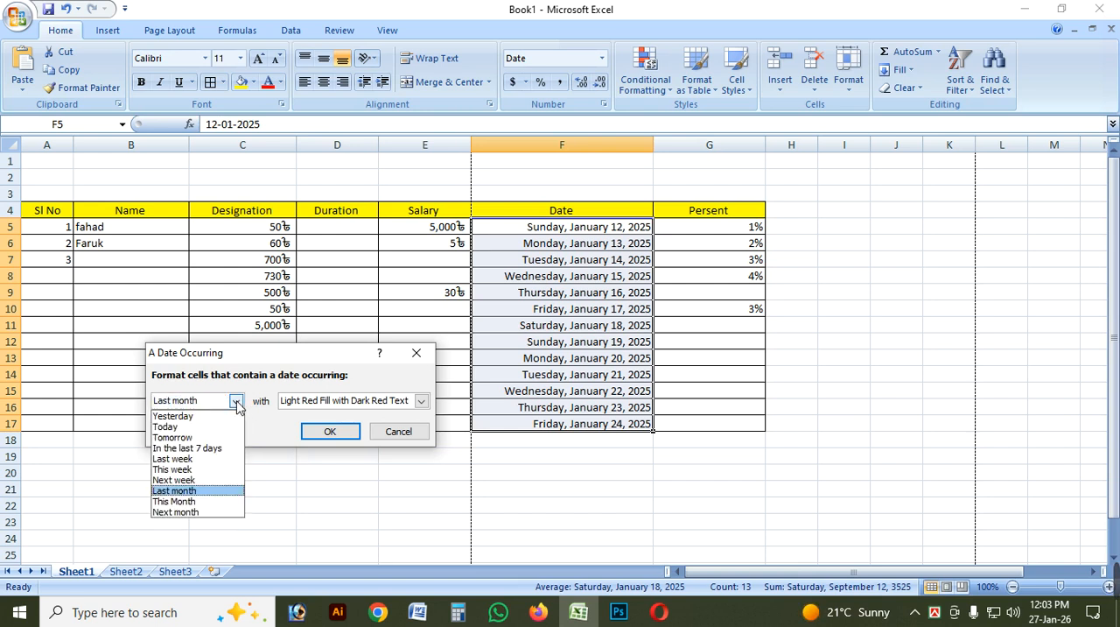
click(426, 359)
click(415, 353)
Change the year of the date in cell F5 so that it reads 12-01-2026.
click(602, 277)
click(635, 231)
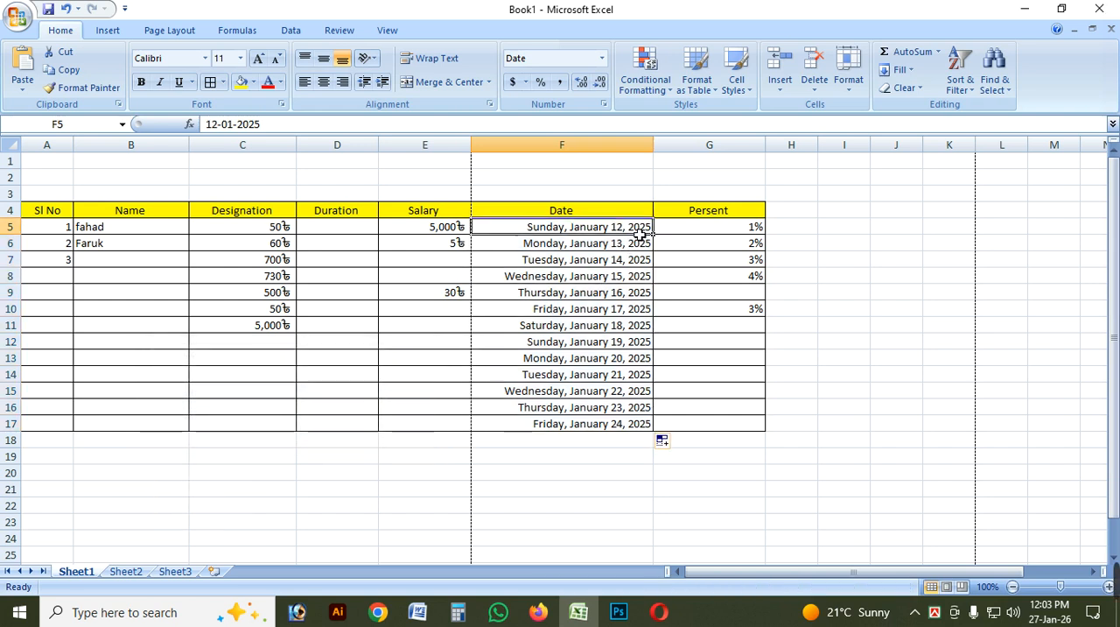
double_click(632, 229)
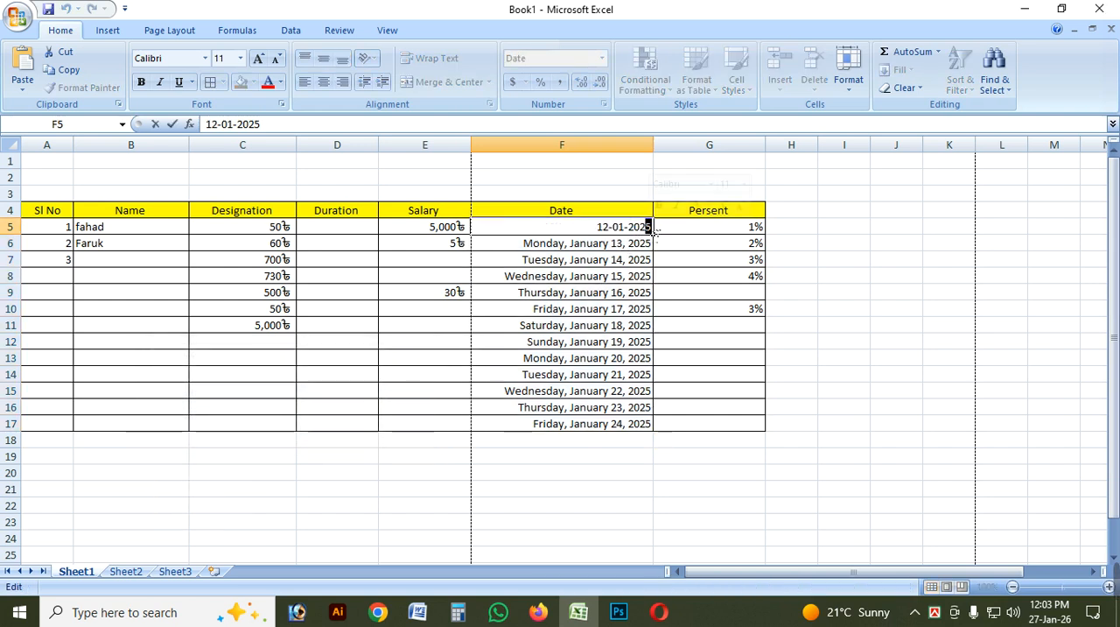
text(6)
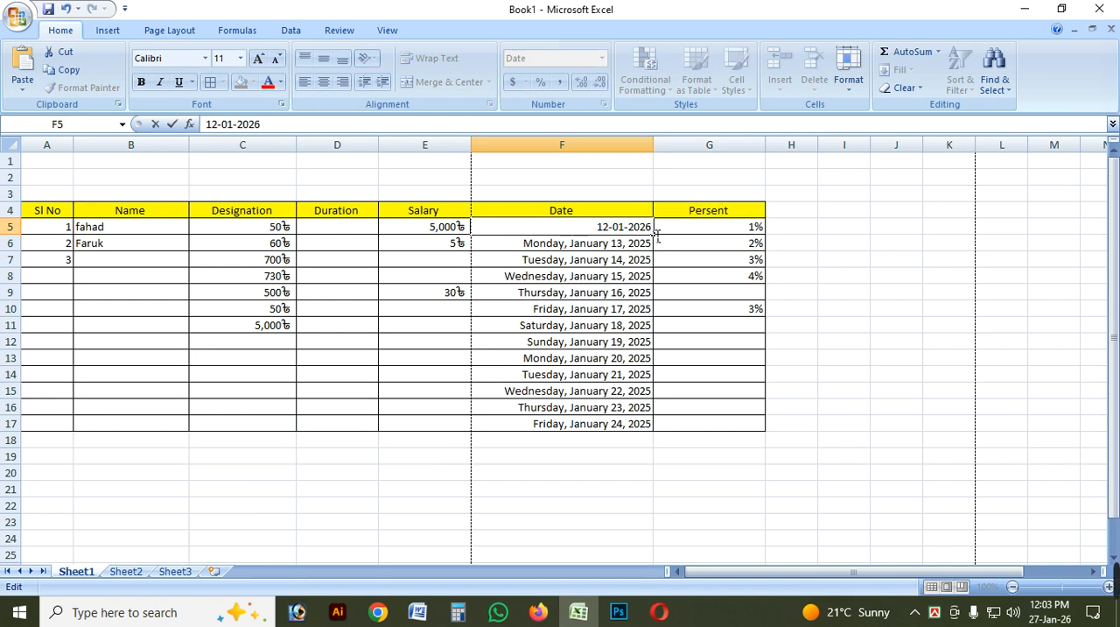
key(Return)
Refill the Date column down to F17 with consecutive 2026 dates based on the date in F5.
click(610, 231)
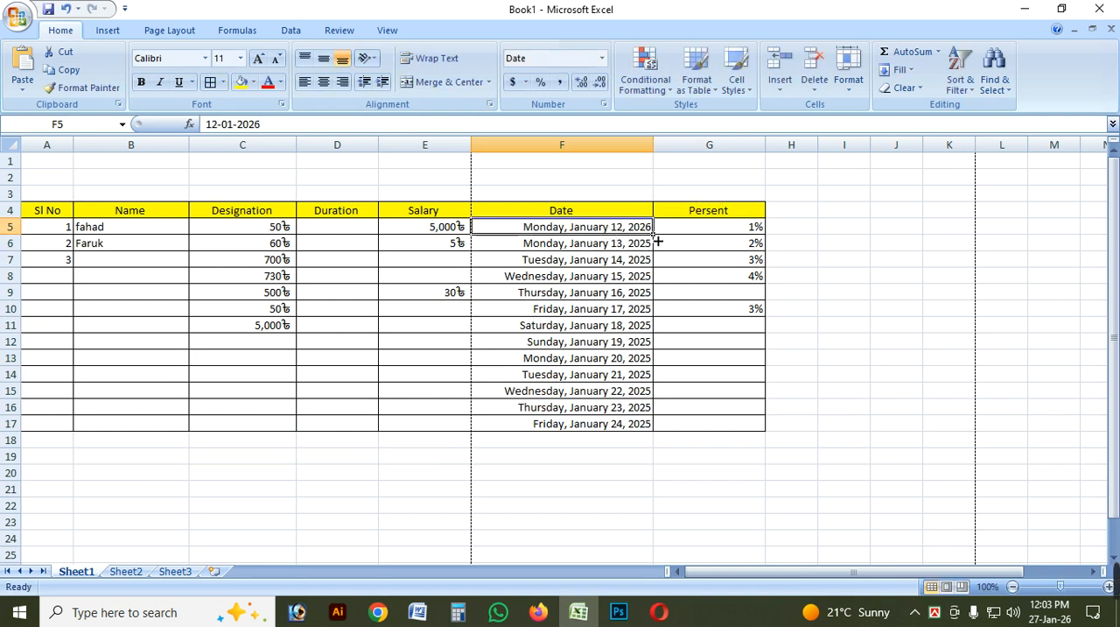
drag(657, 242, 668, 438)
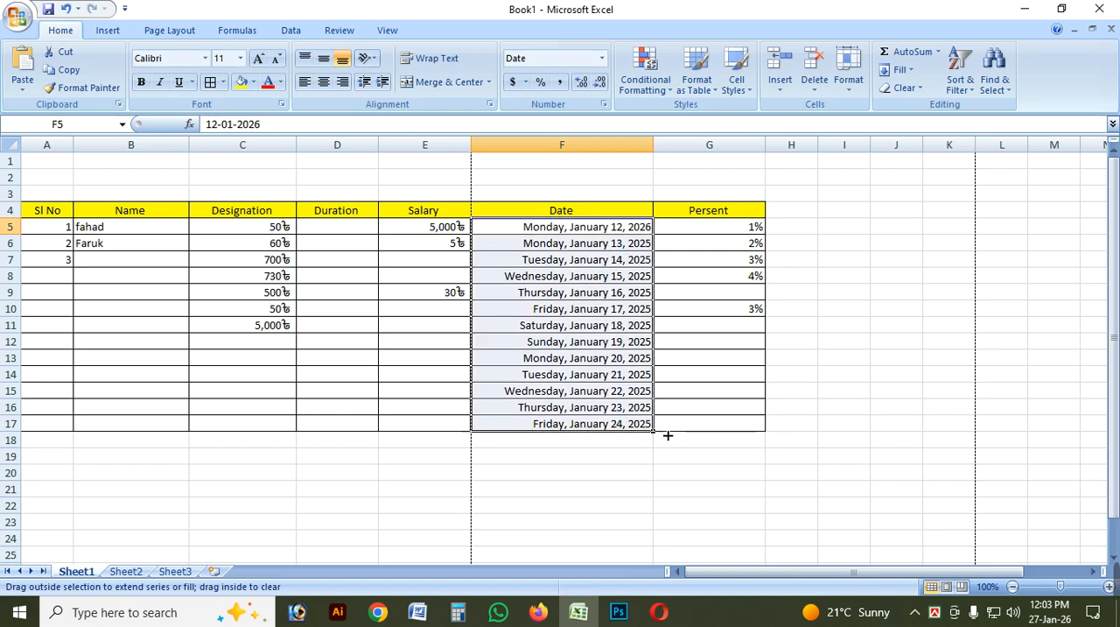
click(646, 277)
click(636, 363)
click(622, 278)
click(577, 230)
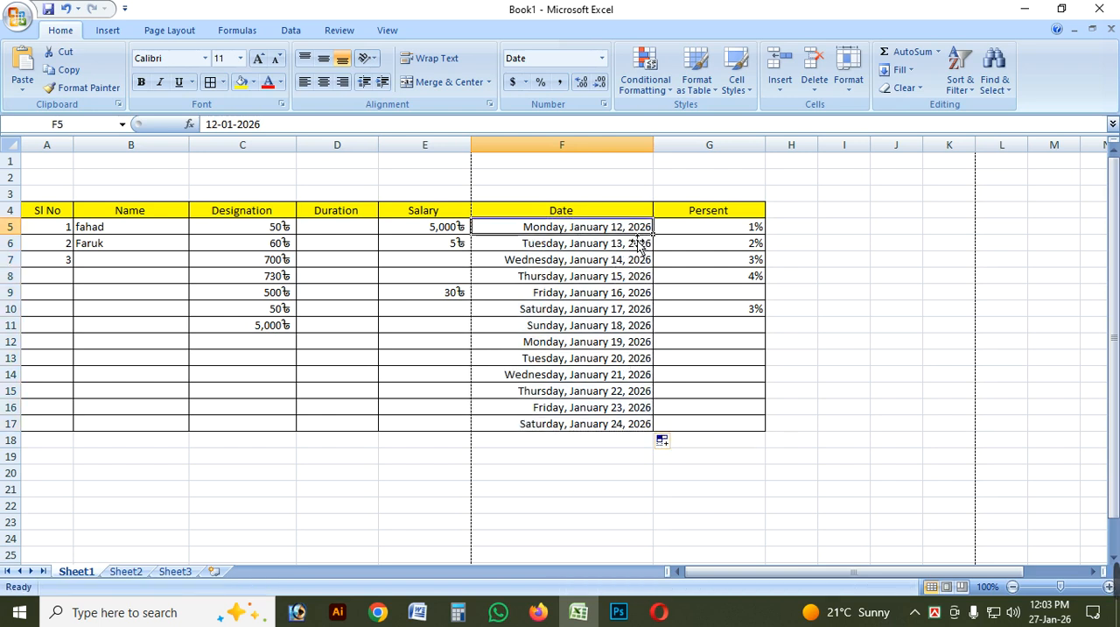
click(611, 427)
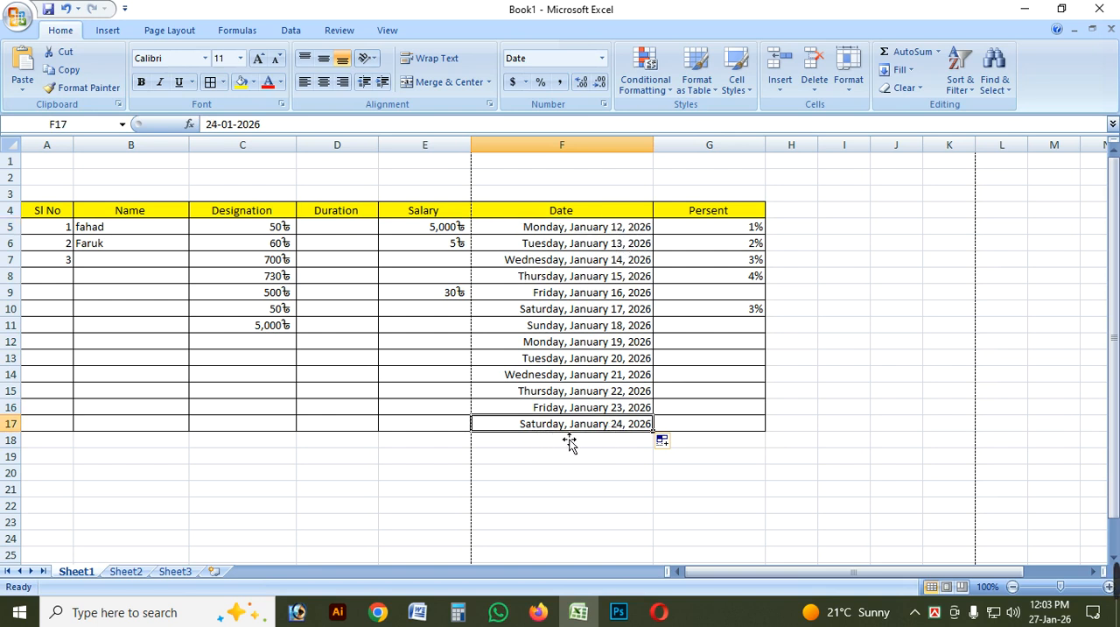
click(636, 277)
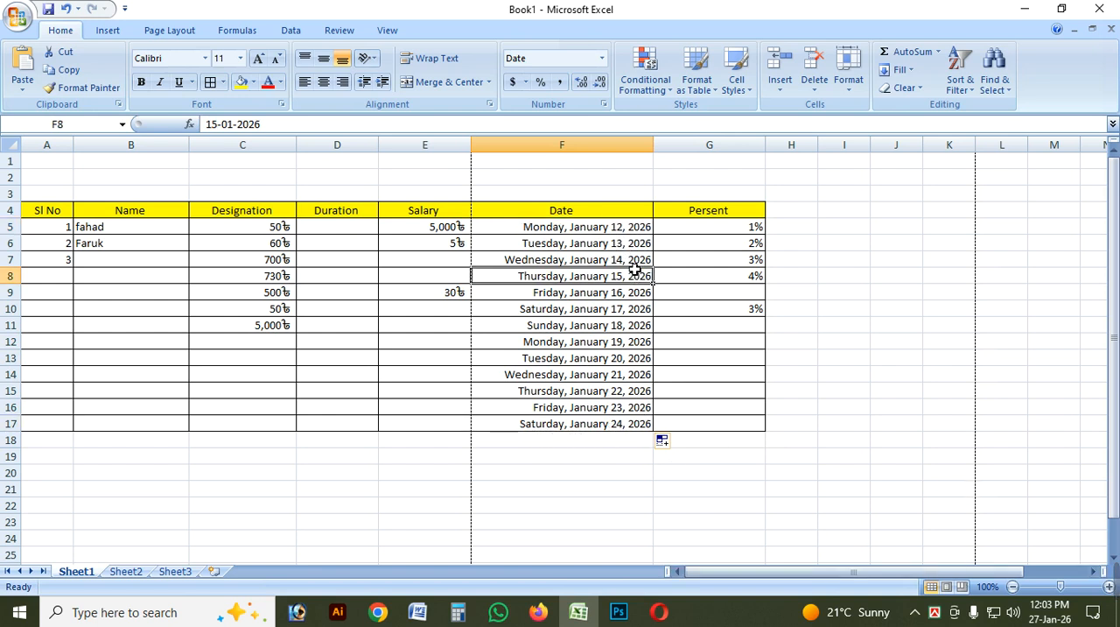
Start a date-occurring highlight rule on the dates F5:F17 and preview it for the period In the last 7 days.
drag(593, 226, 616, 425)
click(645, 72)
mouse_move(706, 123)
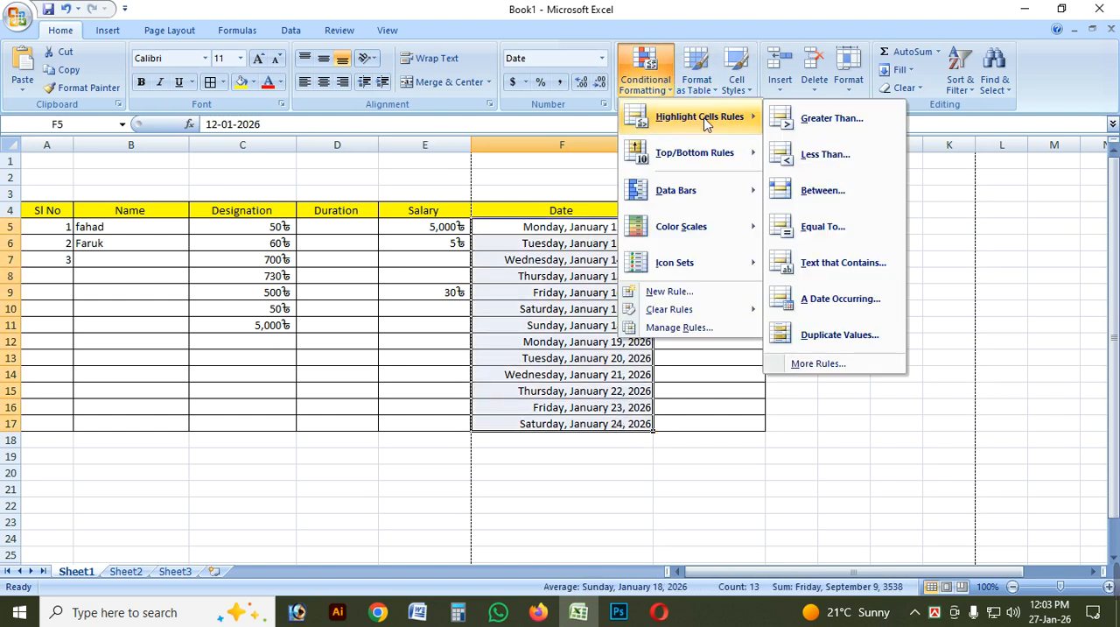
click(865, 308)
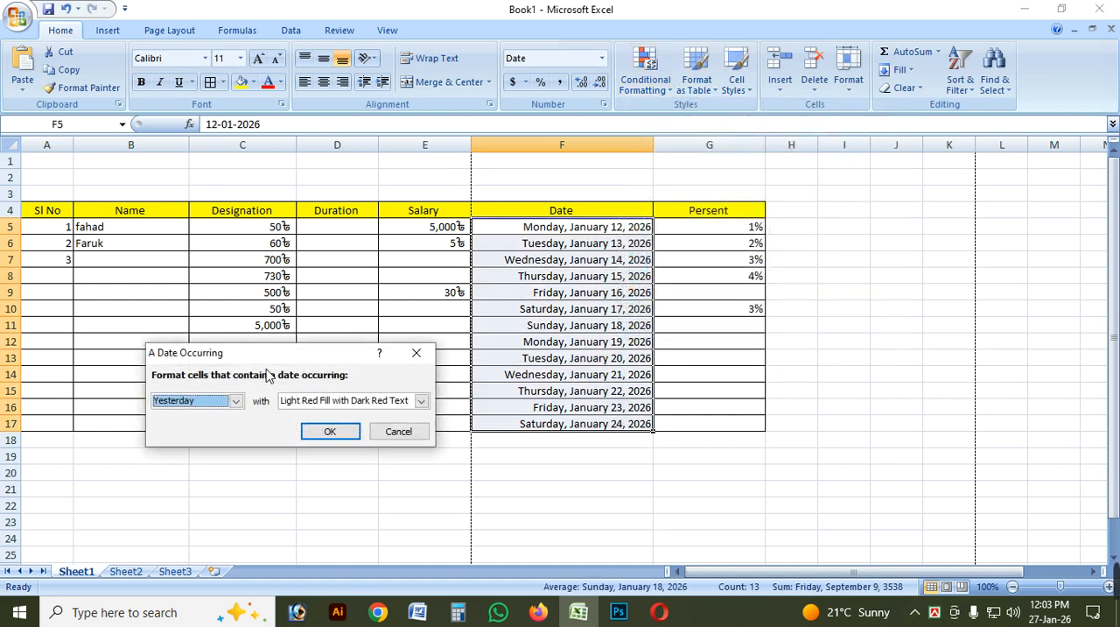
drag(273, 354, 209, 421)
click(172, 467)
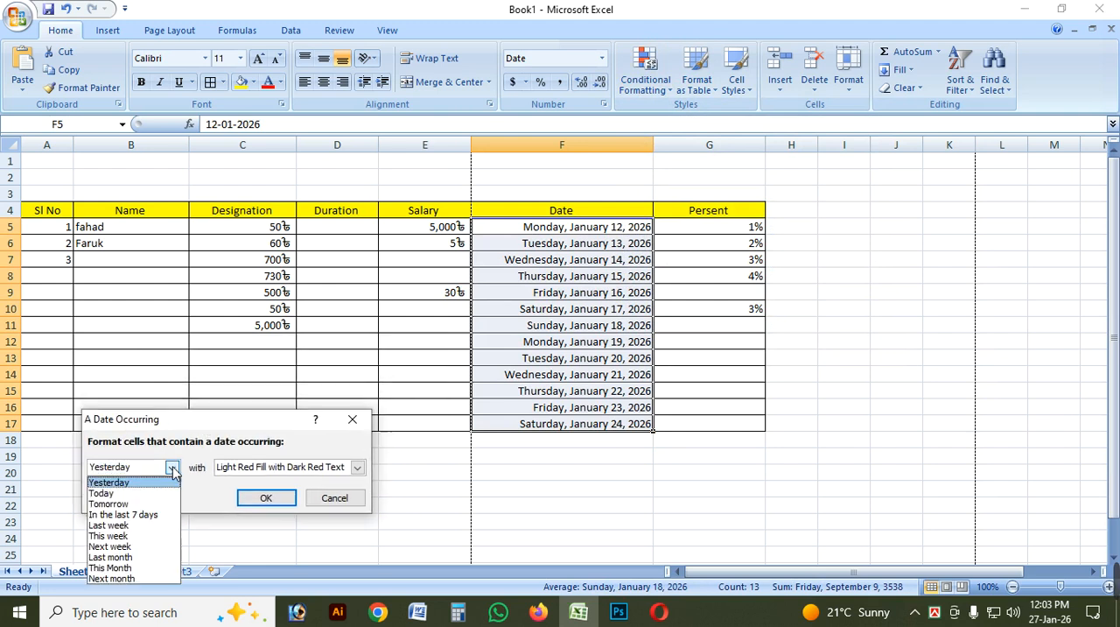
click(147, 517)
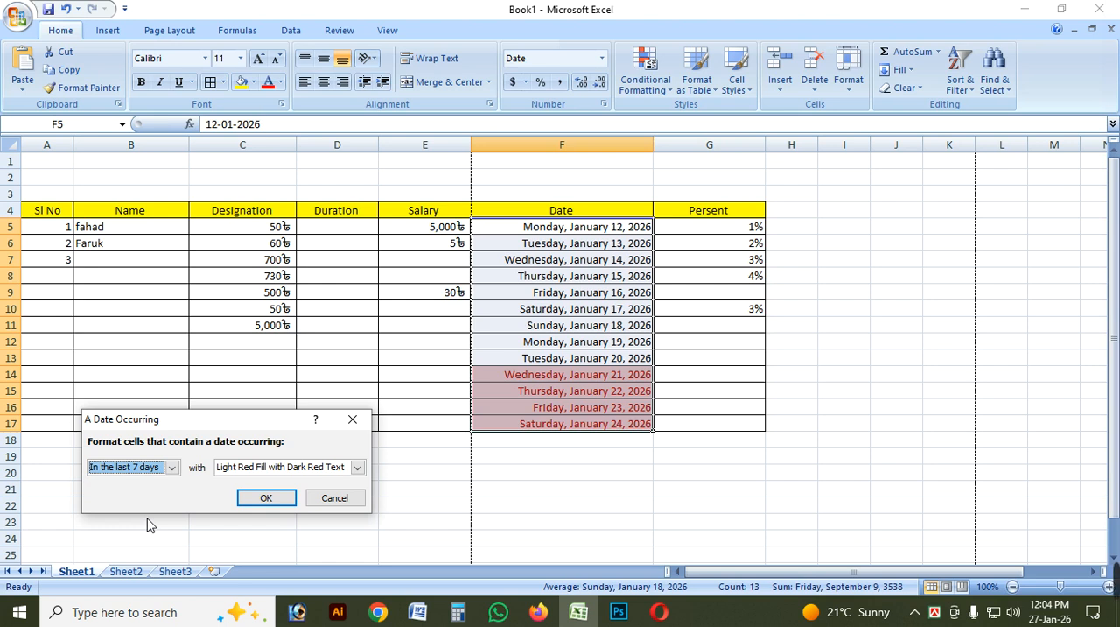
Preview the date rule with the periods Last week, Next week, Last month, This Month and Next month.
click(172, 466)
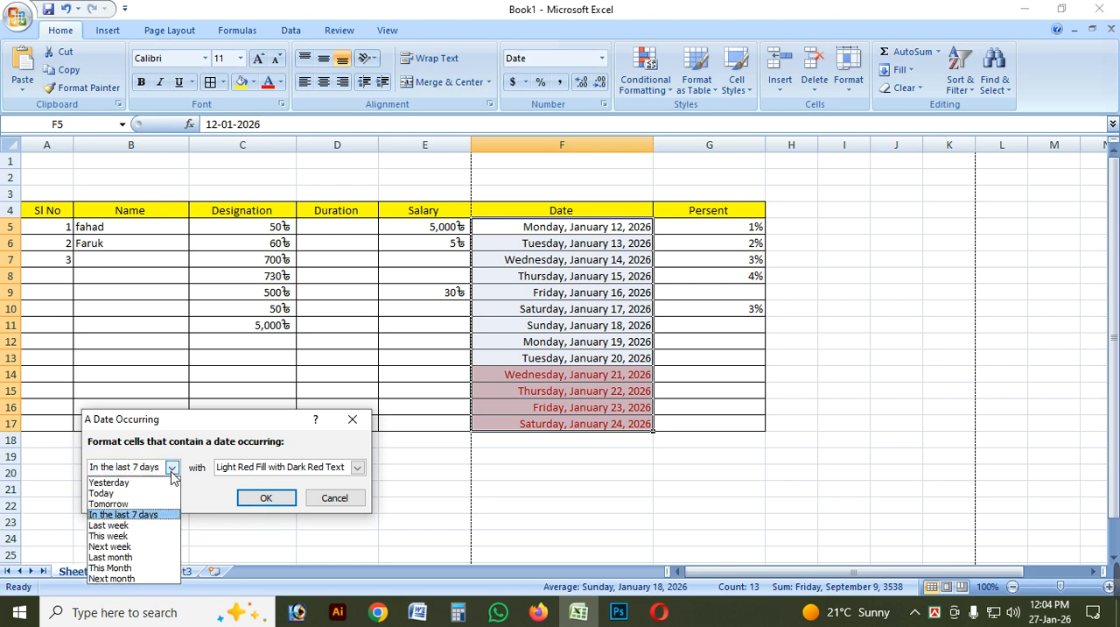
click(157, 526)
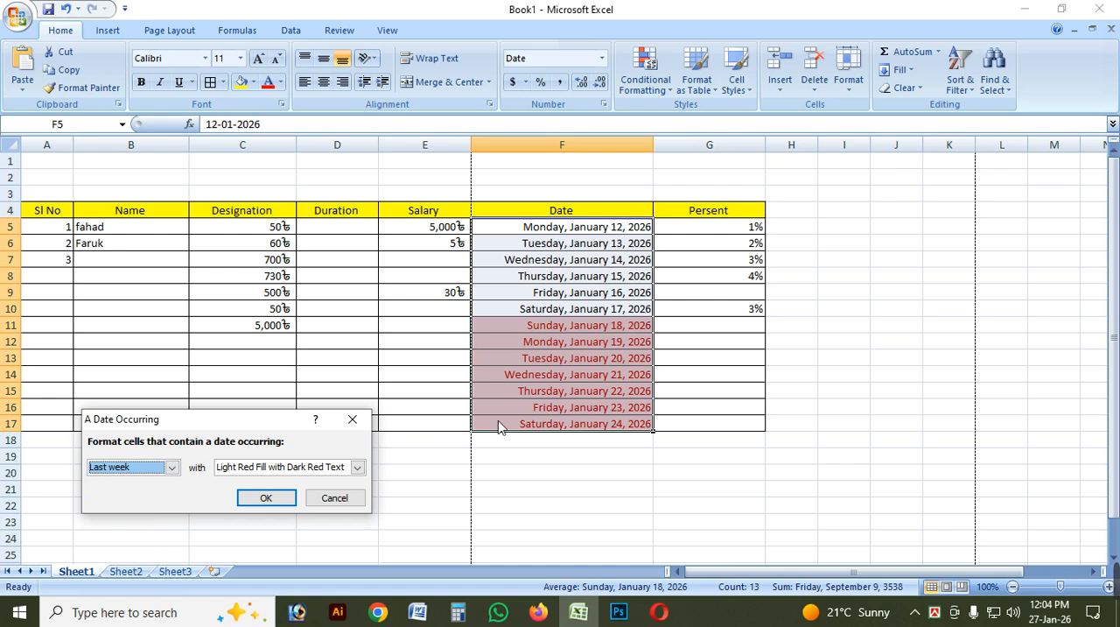
click(173, 466)
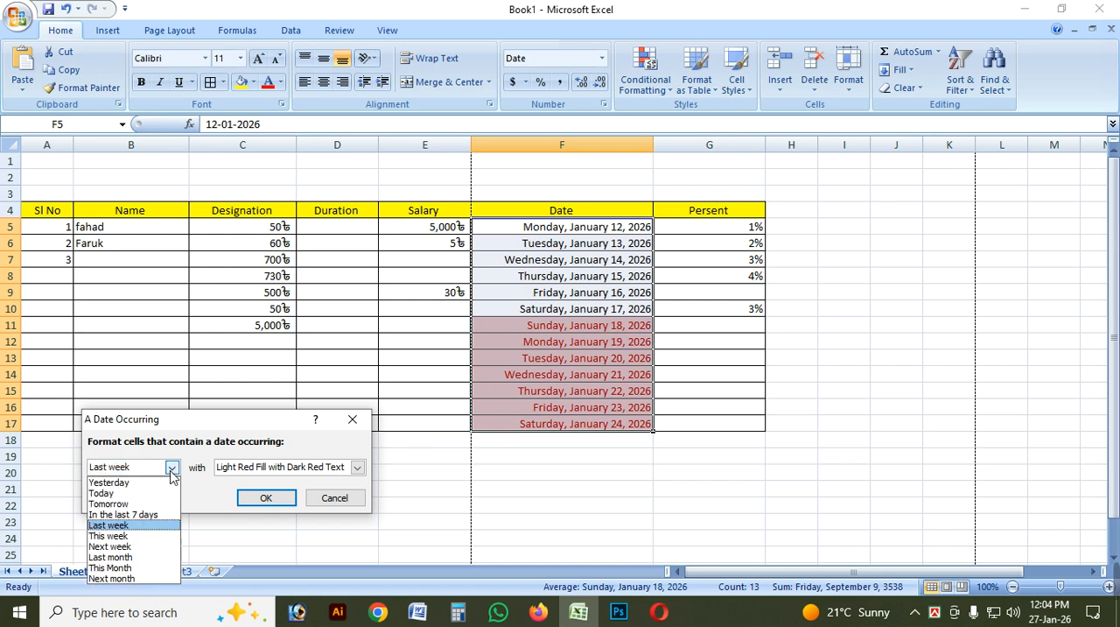
click(141, 547)
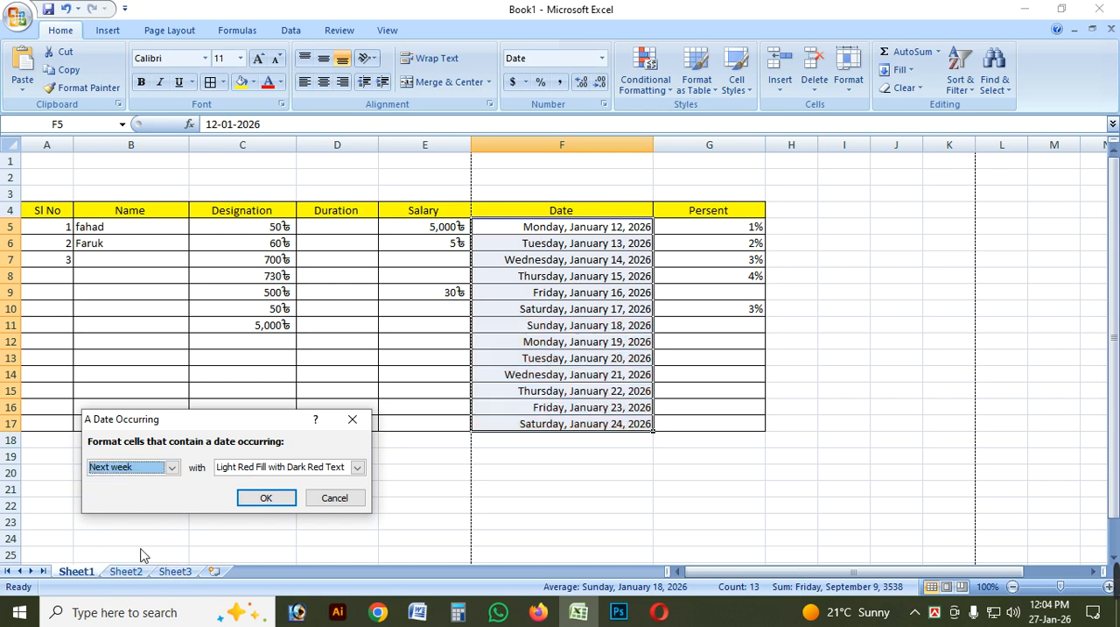
click(172, 466)
click(128, 559)
click(173, 468)
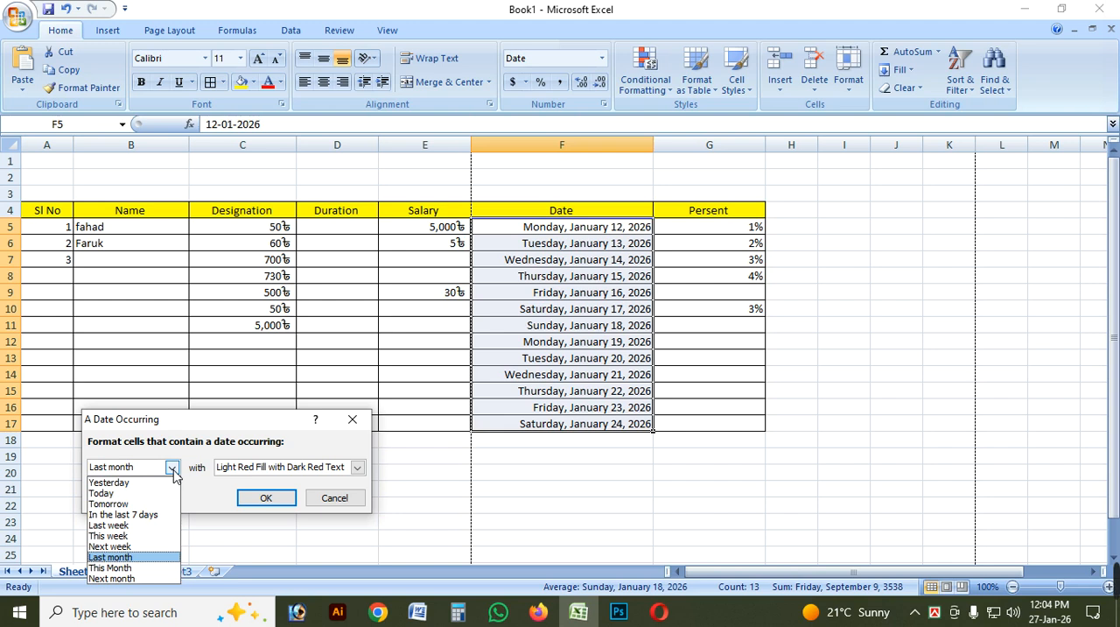
click(125, 568)
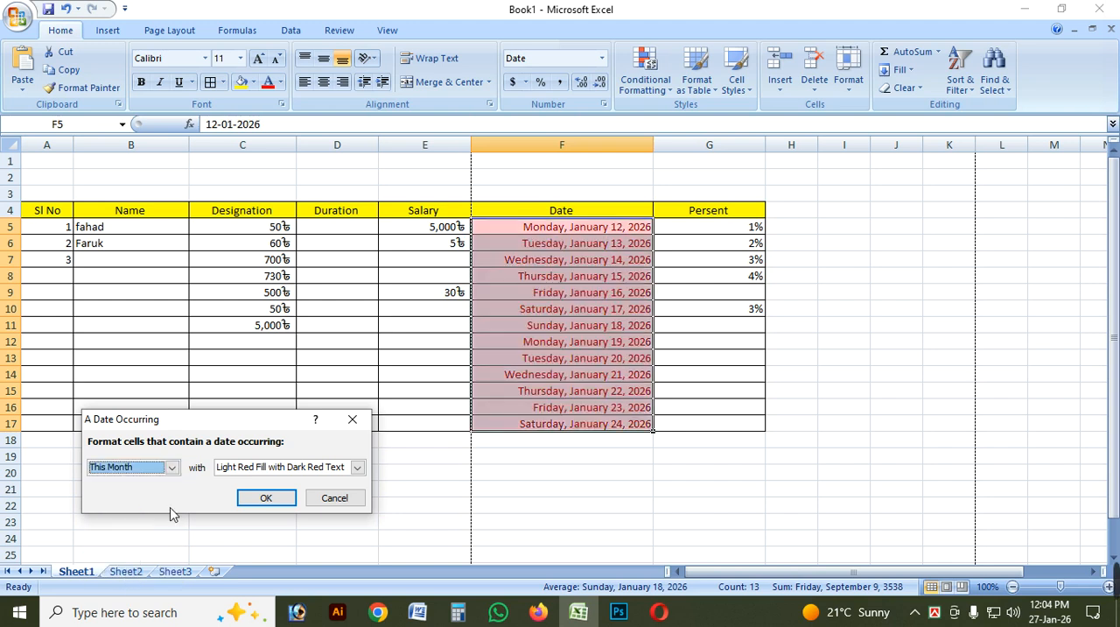
click(173, 467)
click(137, 579)
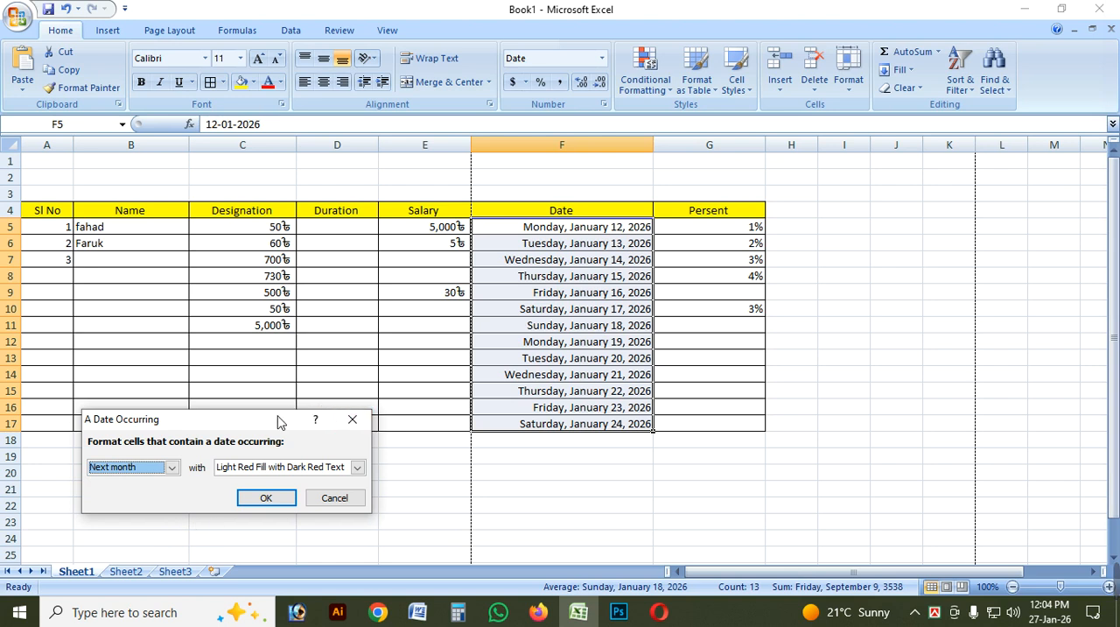
Start a custom format for the date rule with the Bold font style and strikethrough turned off.
drag(282, 418, 376, 334)
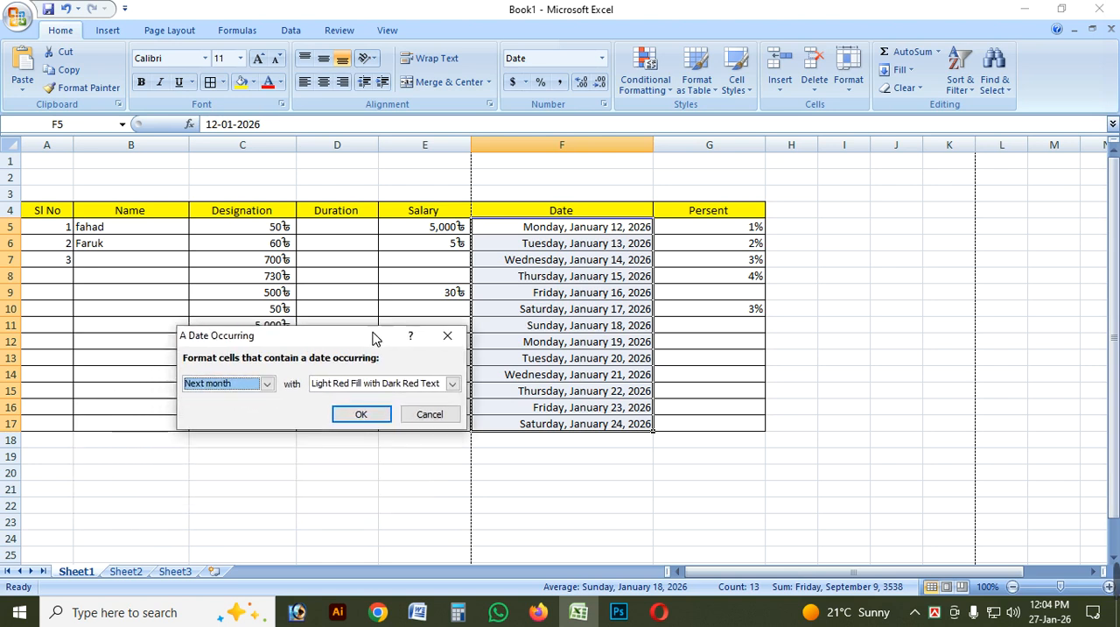
click(452, 383)
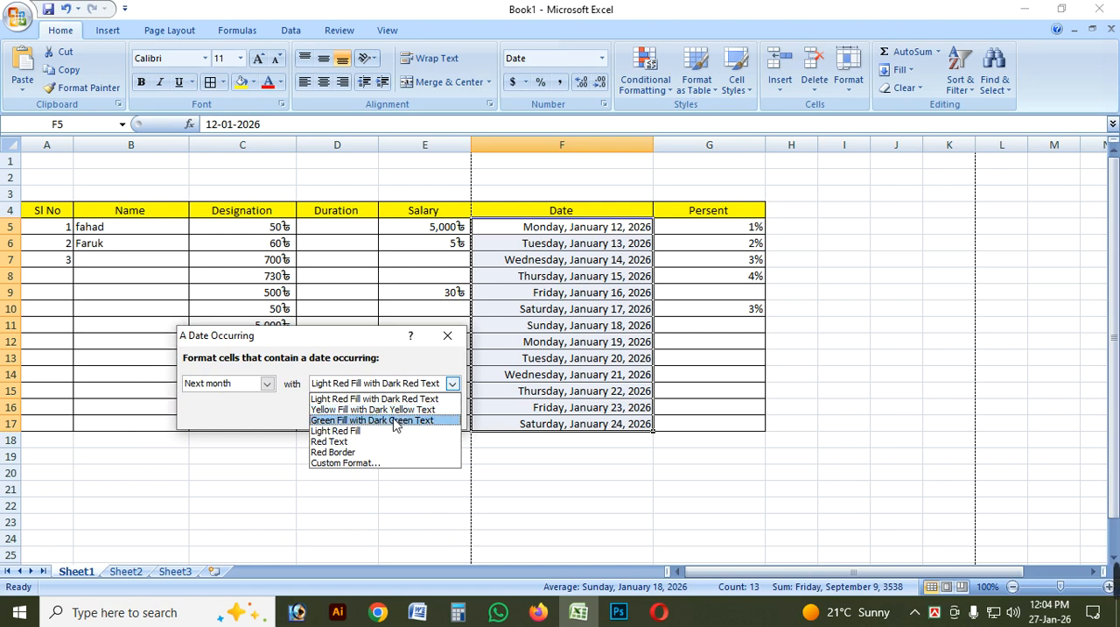
click(349, 464)
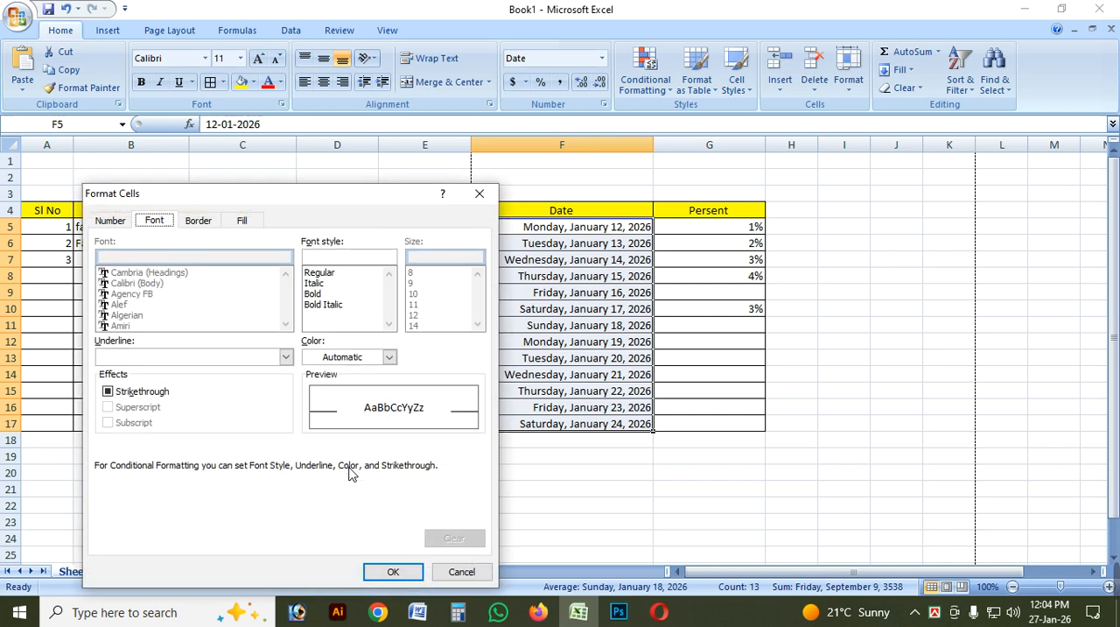
drag(295, 194, 395, 163)
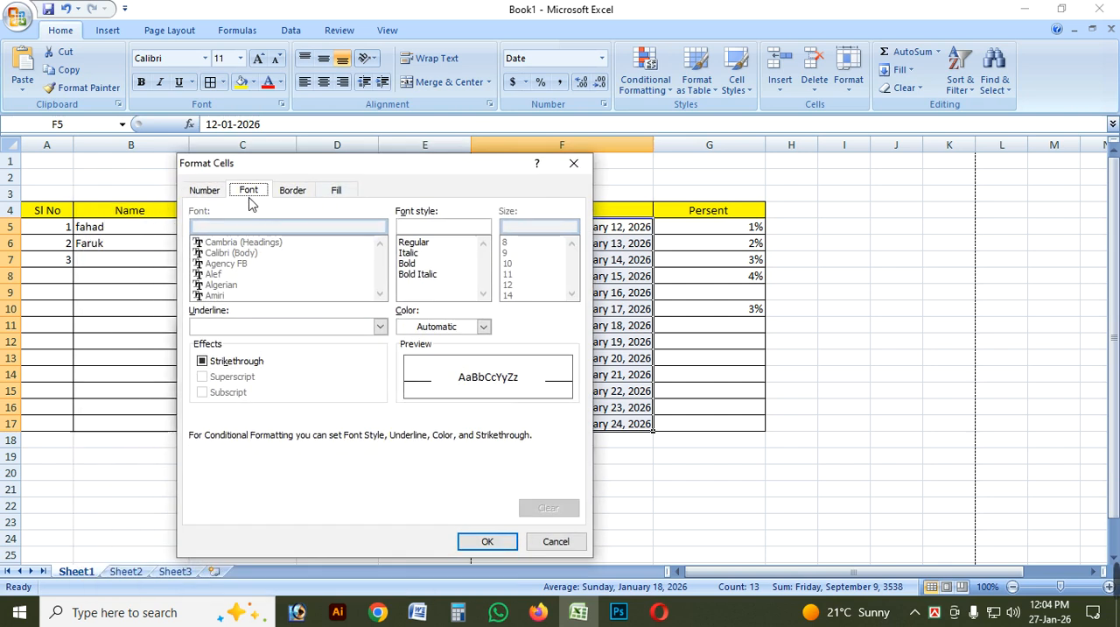
click(420, 244)
click(421, 253)
click(422, 245)
click(424, 253)
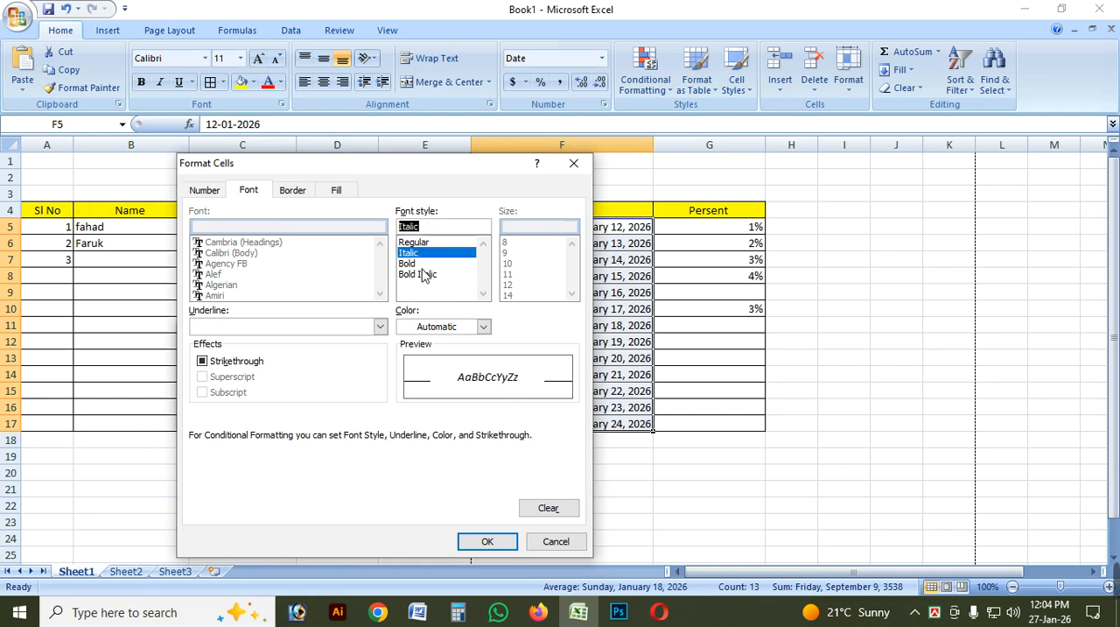
click(423, 274)
click(423, 264)
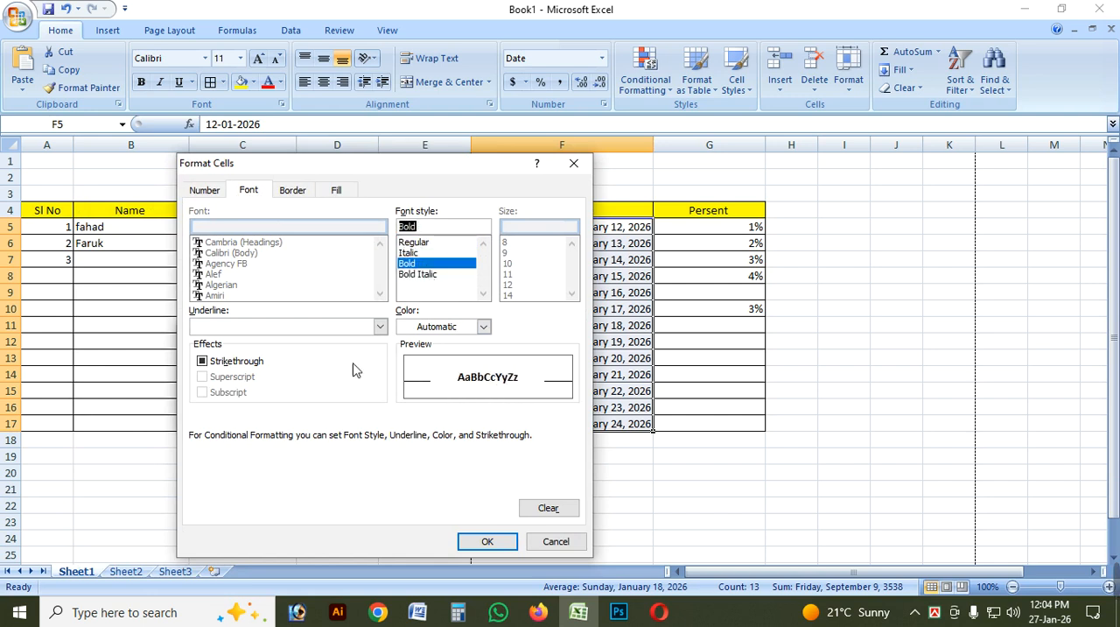
click(202, 362)
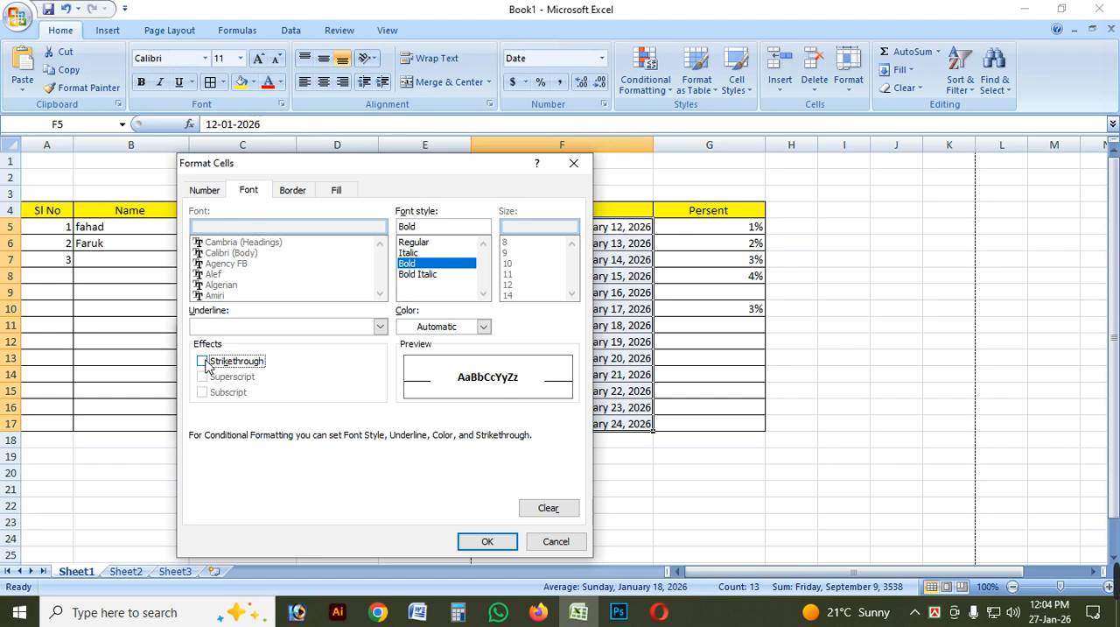
Give the custom format a sparse dotted fill pattern in the Automatic colour on a white background.
click(291, 196)
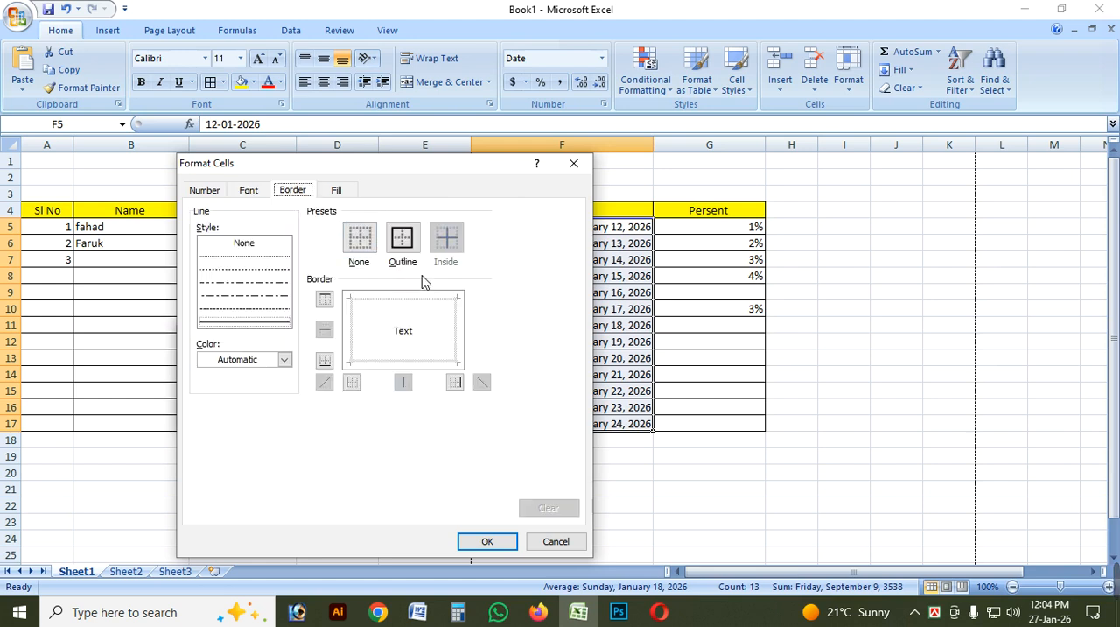
click(344, 192)
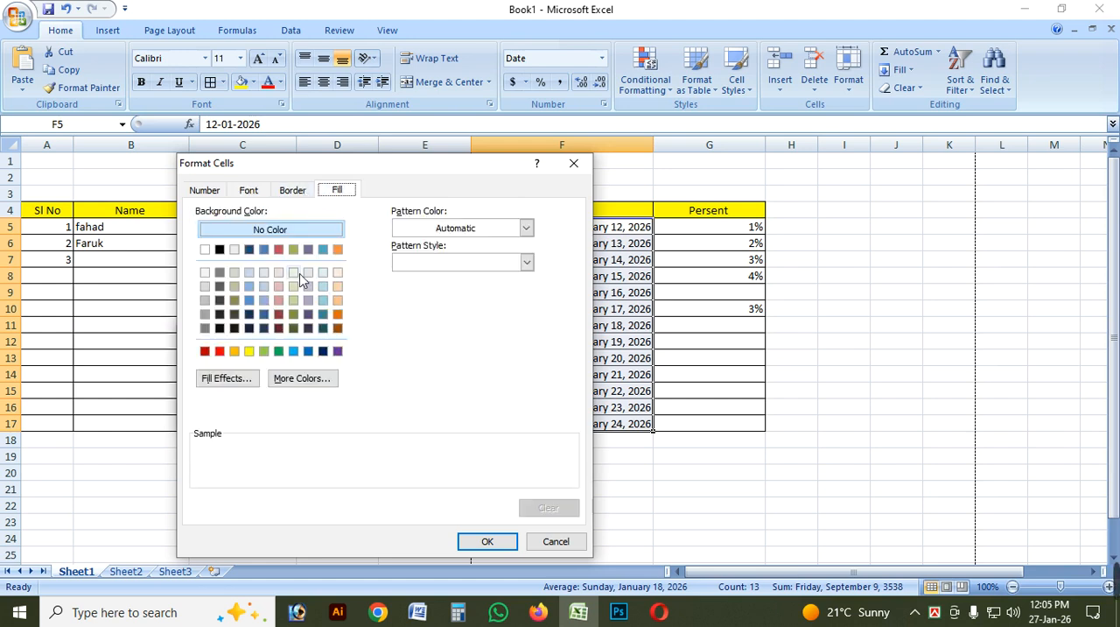
click(490, 230)
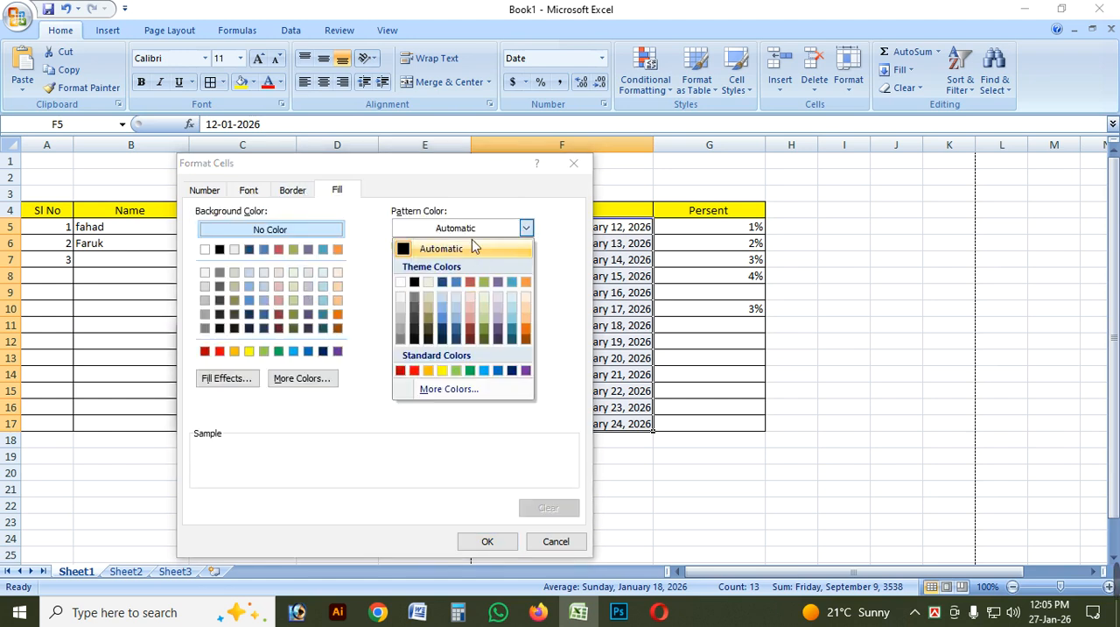
click(475, 247)
click(468, 262)
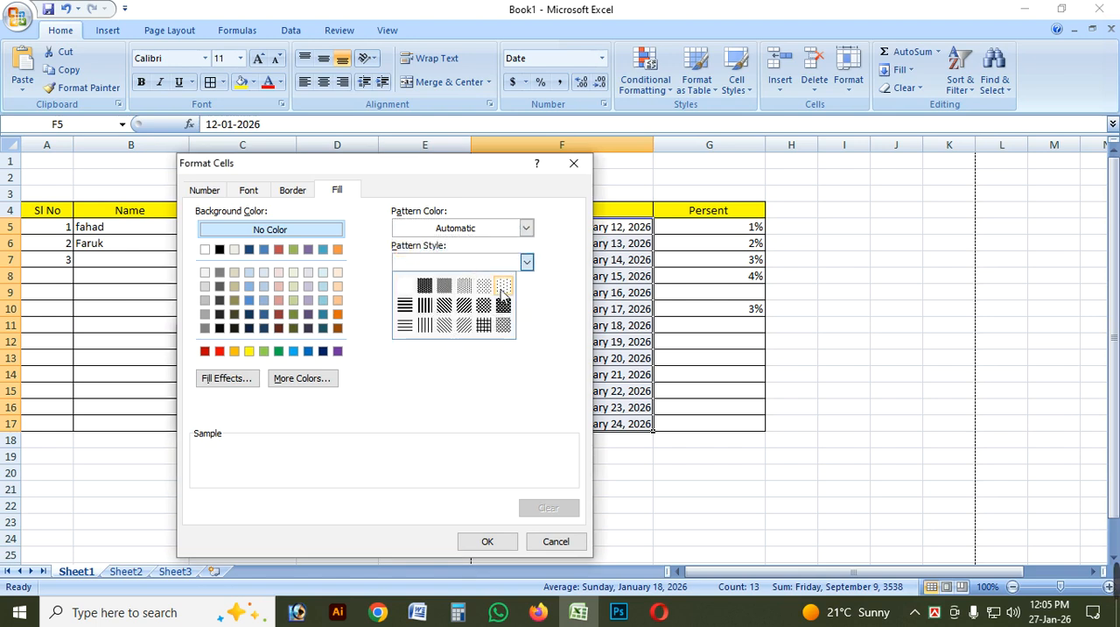
click(502, 289)
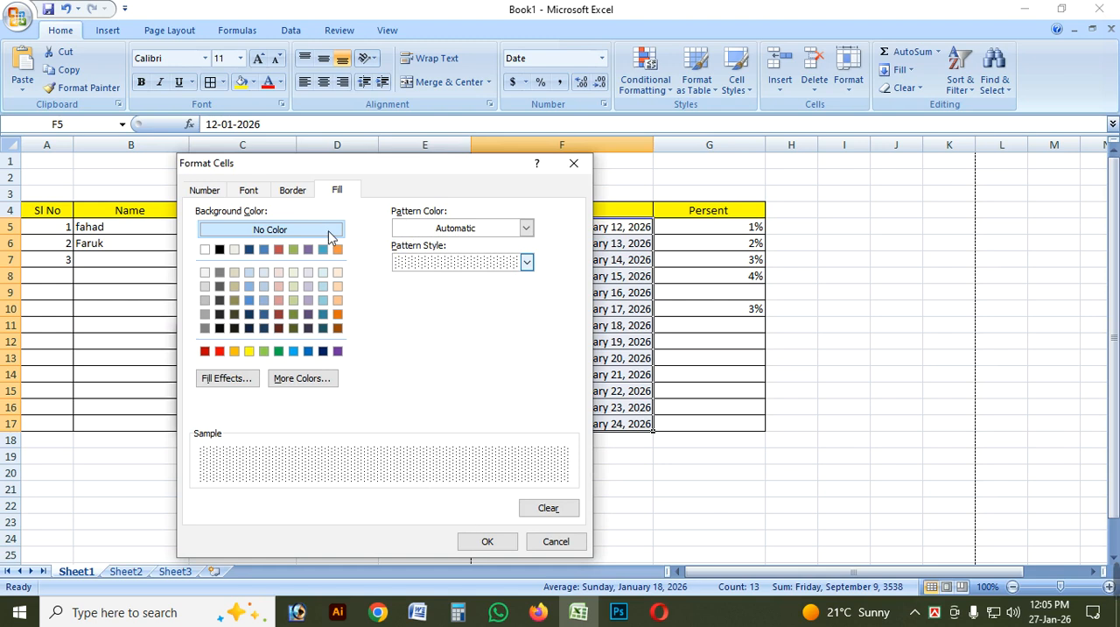
click(220, 351)
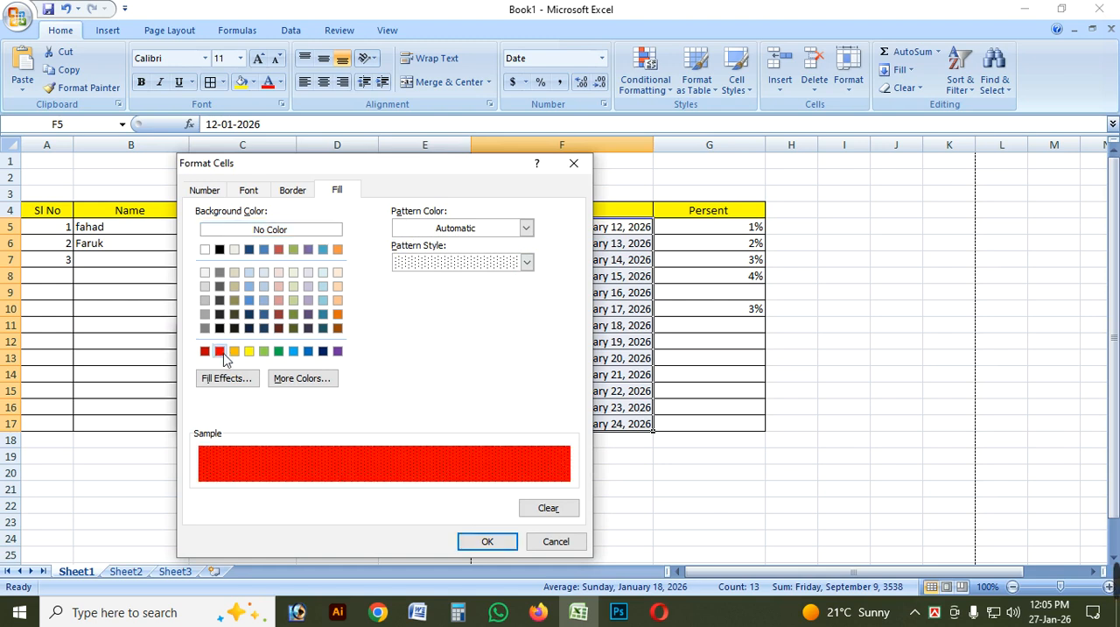
click(205, 250)
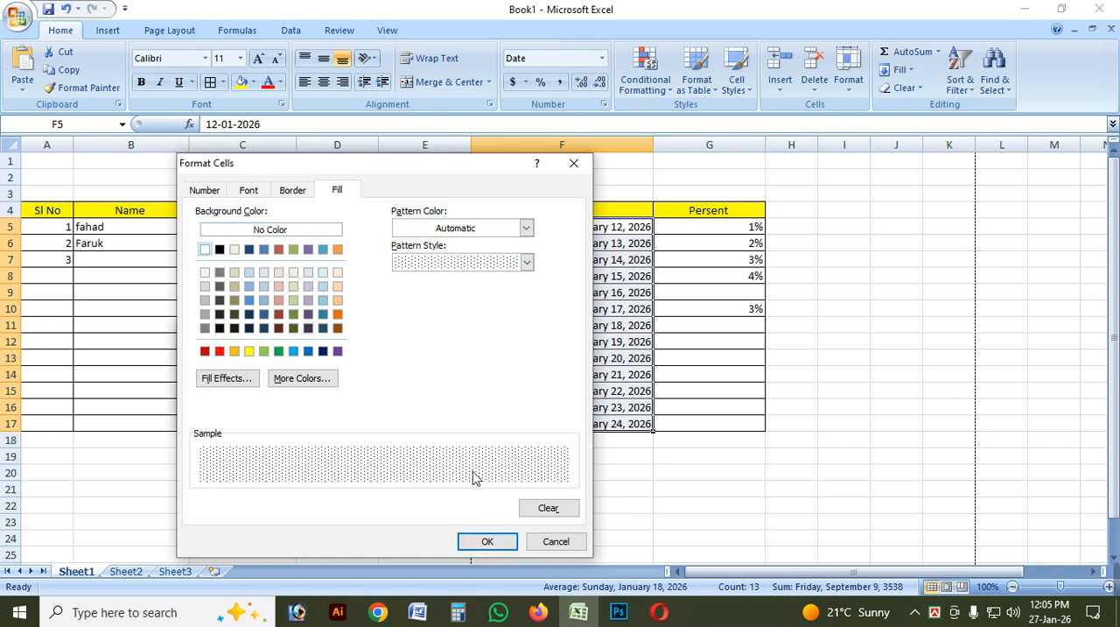
Add an outline border to the custom format, set the line colour to red and accept the format.
click(294, 190)
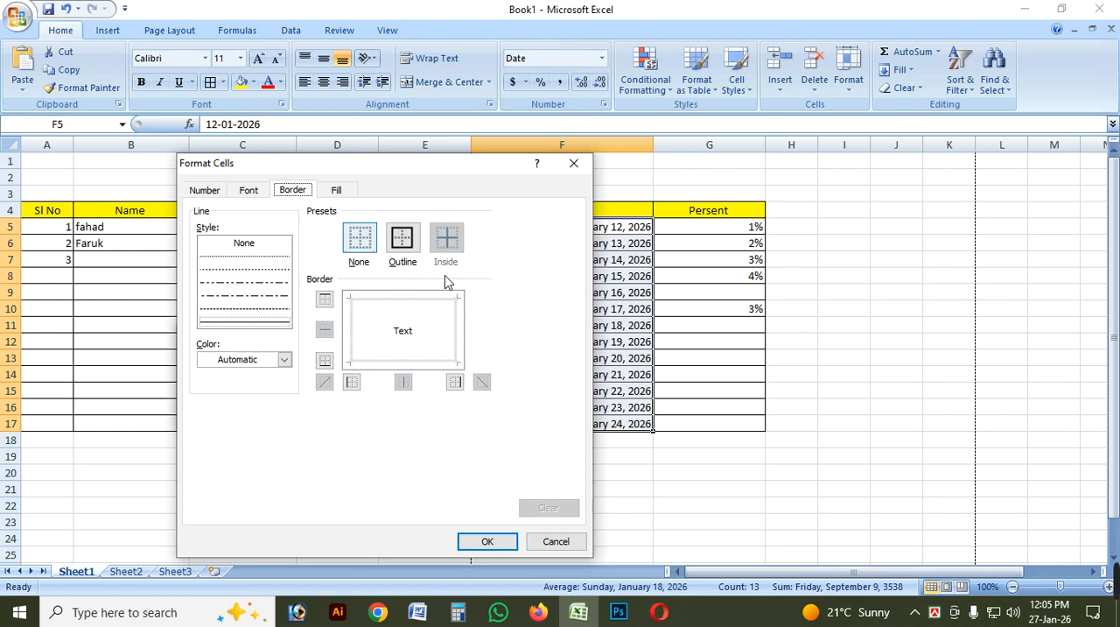
click(403, 248)
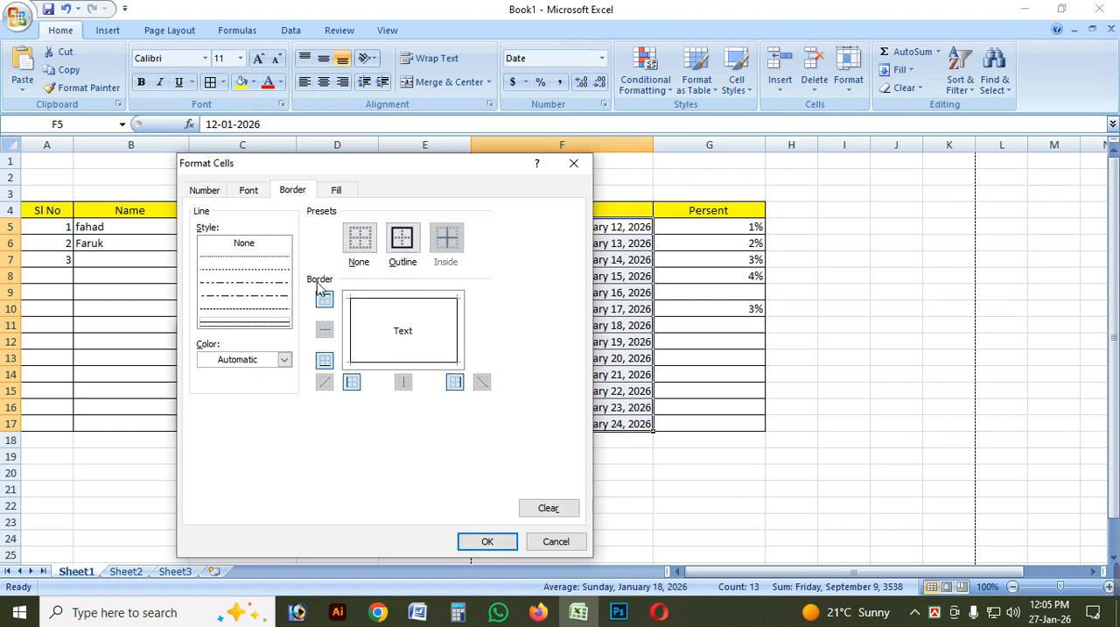
click(285, 359)
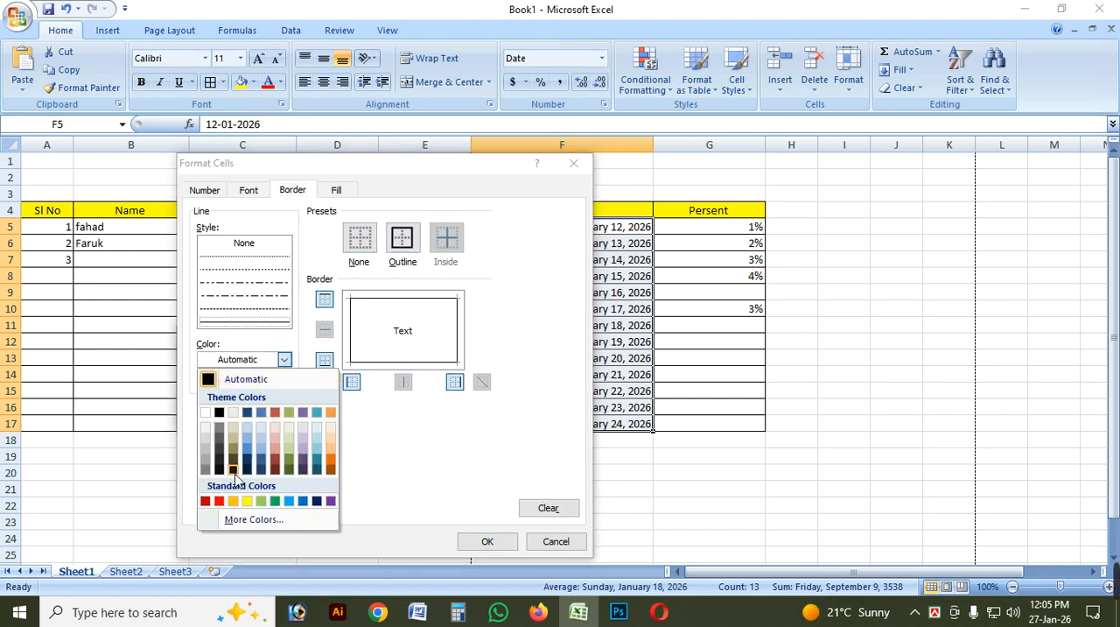
click(219, 501)
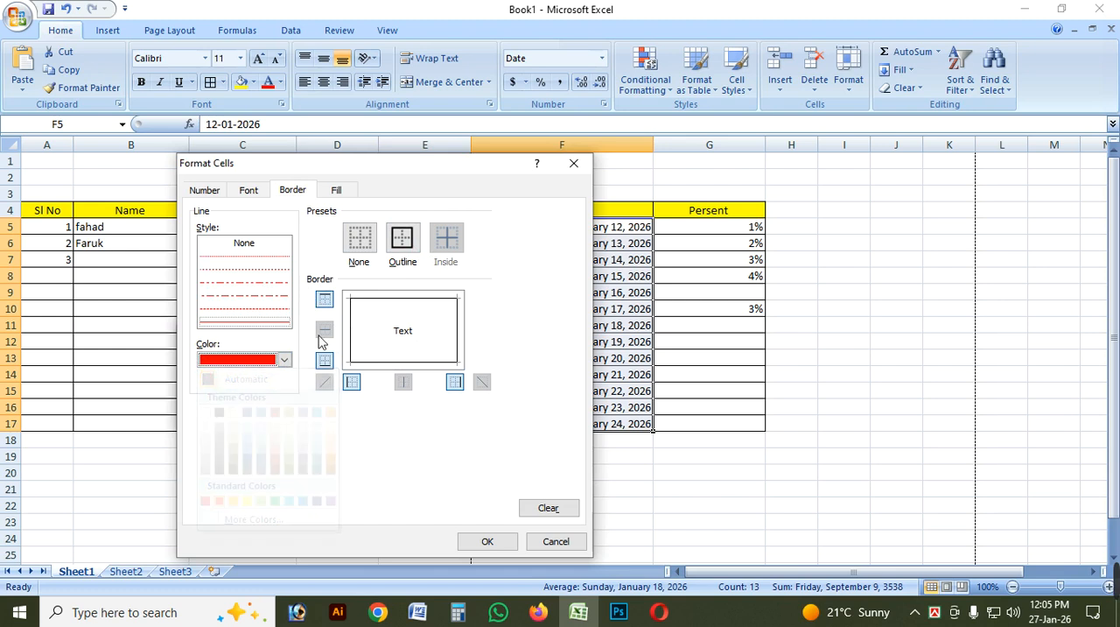
click(504, 543)
Preview the custom format on the periods Last month and This Month, and close the date rule without applying it.
click(266, 386)
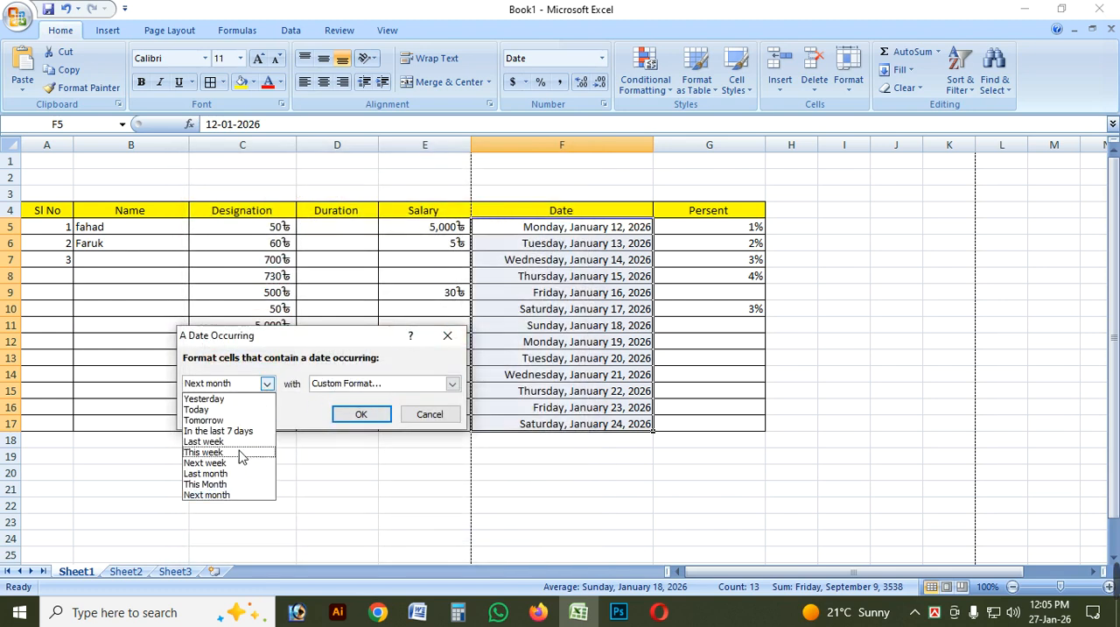
click(215, 474)
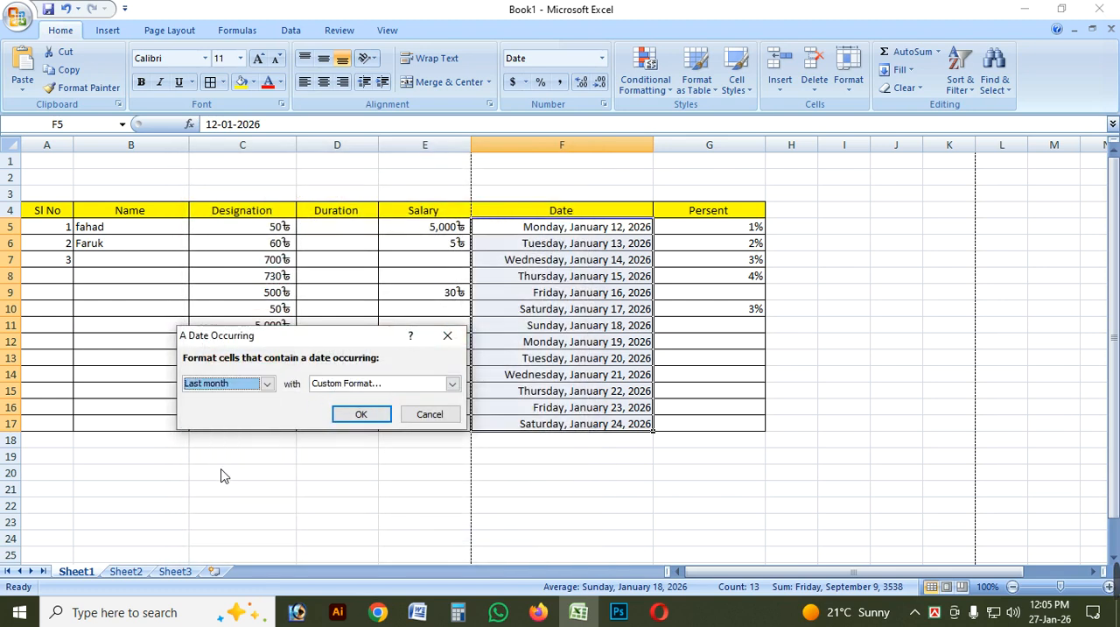
click(266, 383)
click(218, 484)
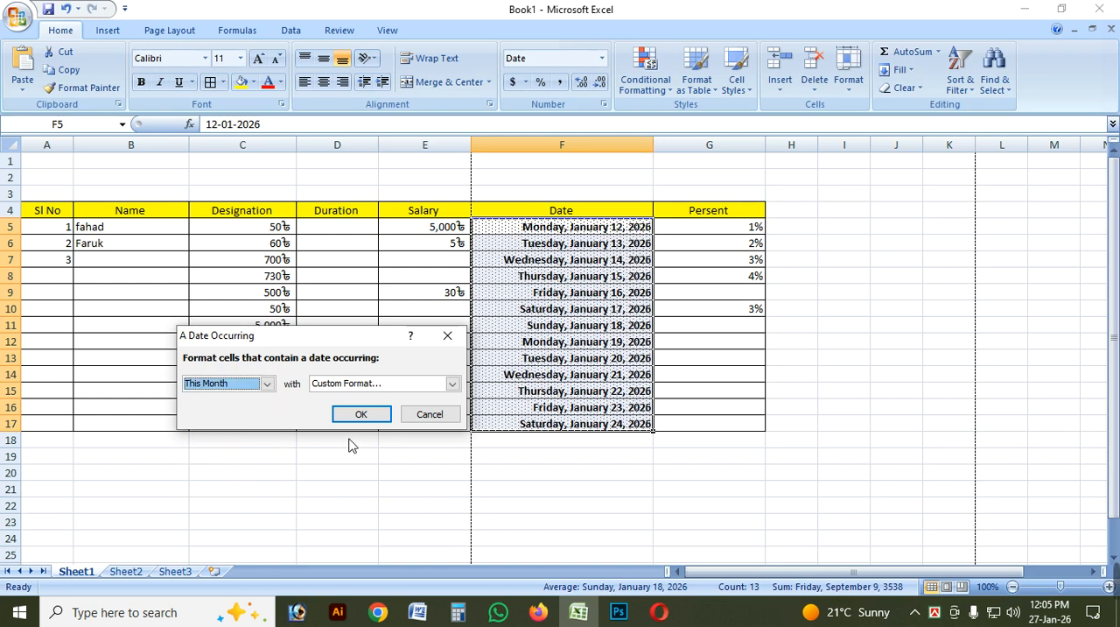
drag(360, 342, 277, 404)
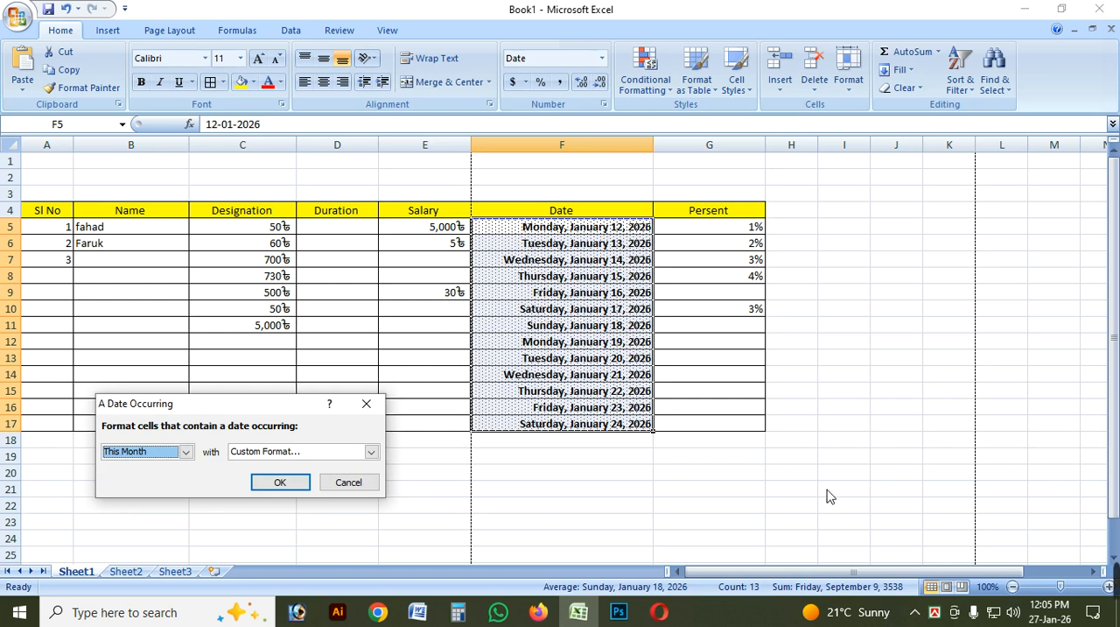
click(366, 404)
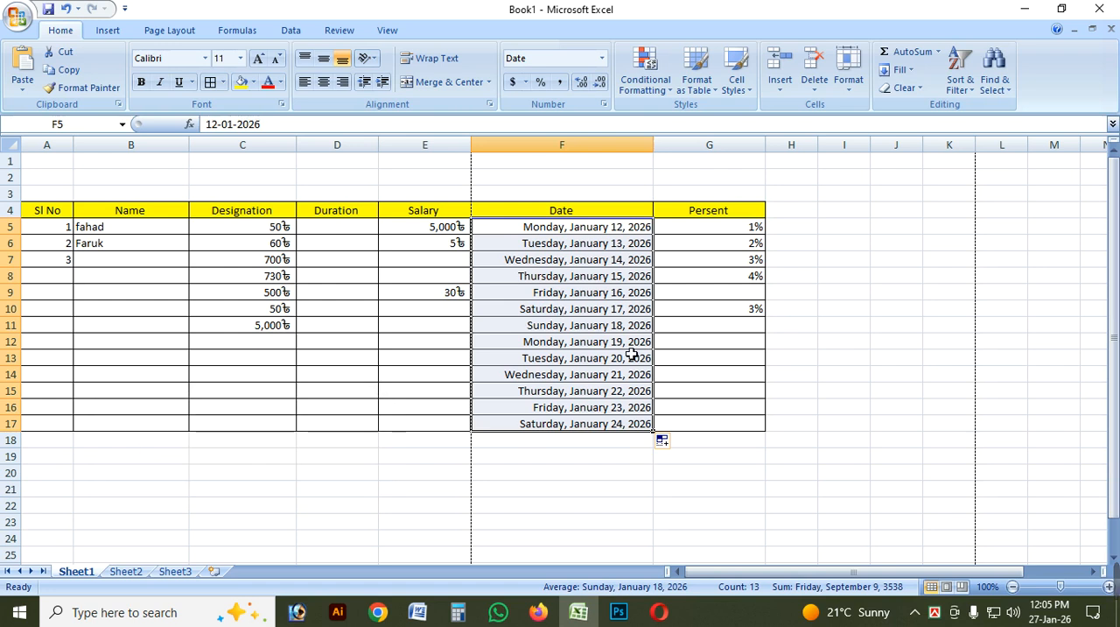
click(658, 87)
mouse_move(719, 116)
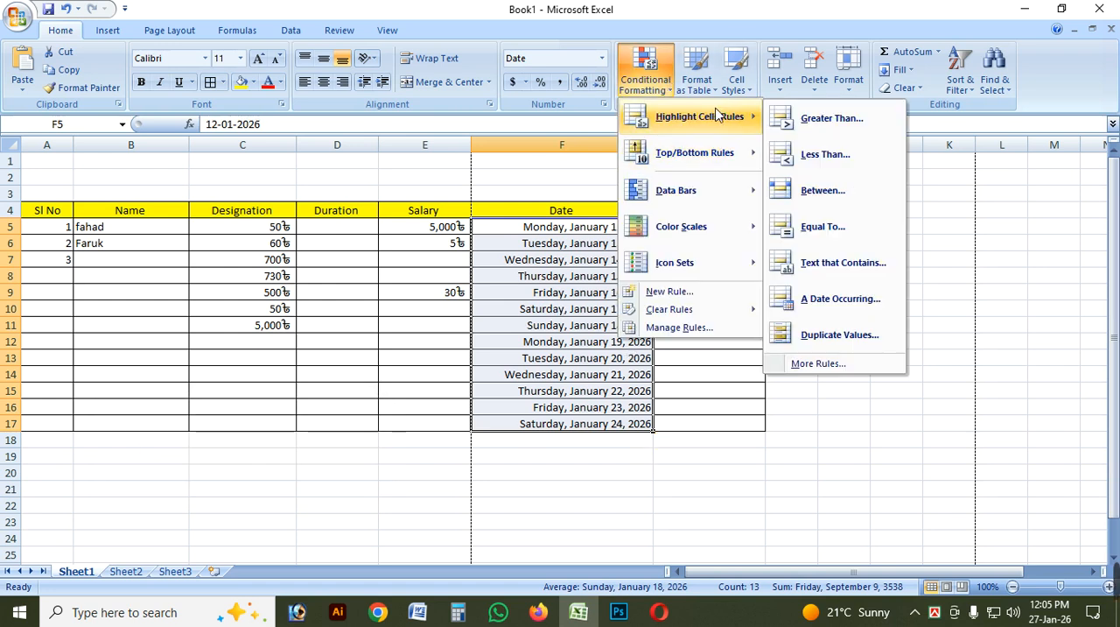
click(840, 335)
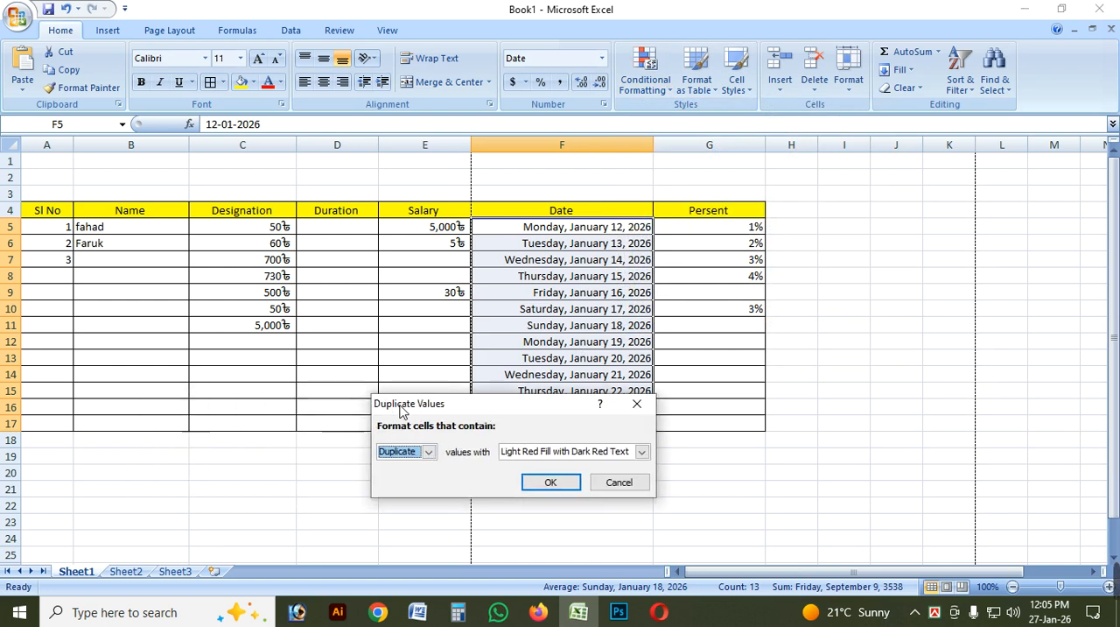
click(637, 403)
click(477, 293)
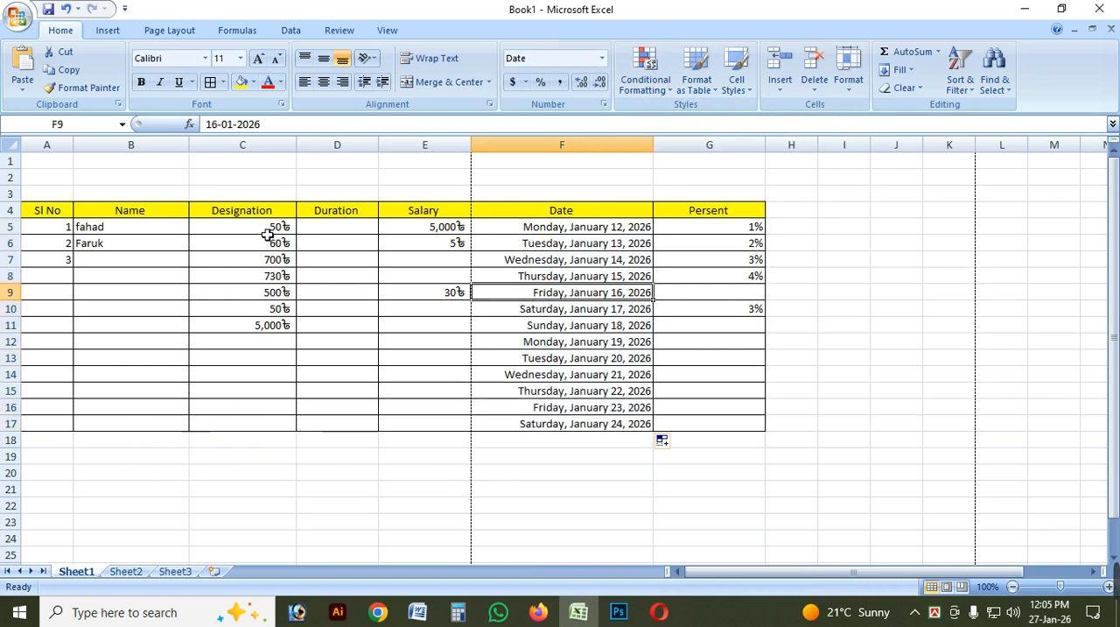
Preview the Duplicate Values rule on C5:G17 for duplicate values with Light Red Fill with Dark Red Text.
drag(268, 233, 727, 424)
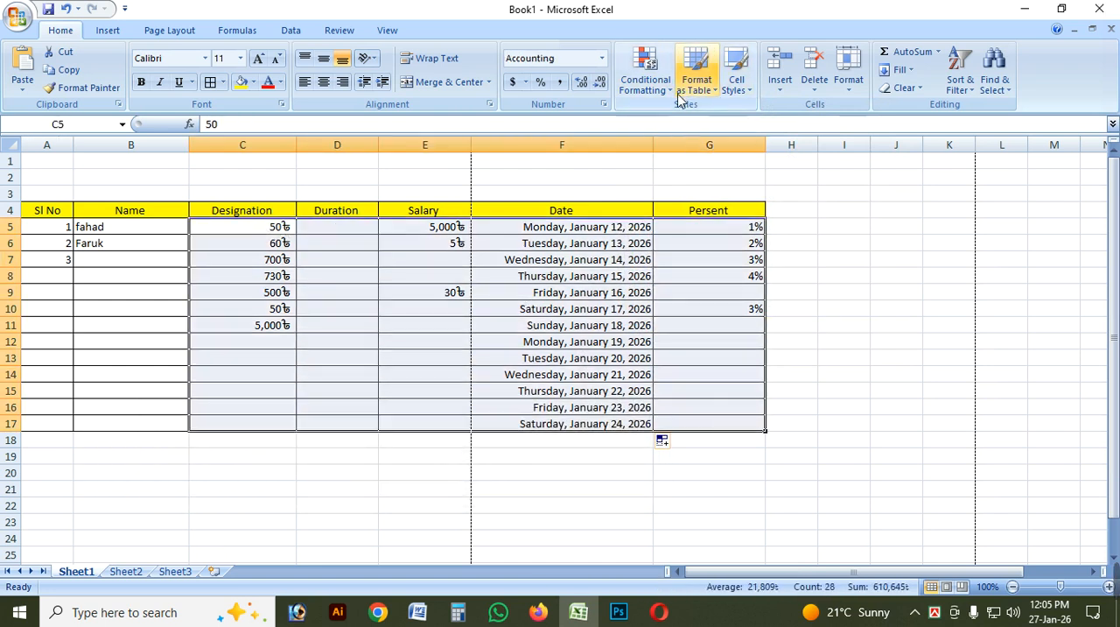
click(645, 72)
mouse_move(701, 116)
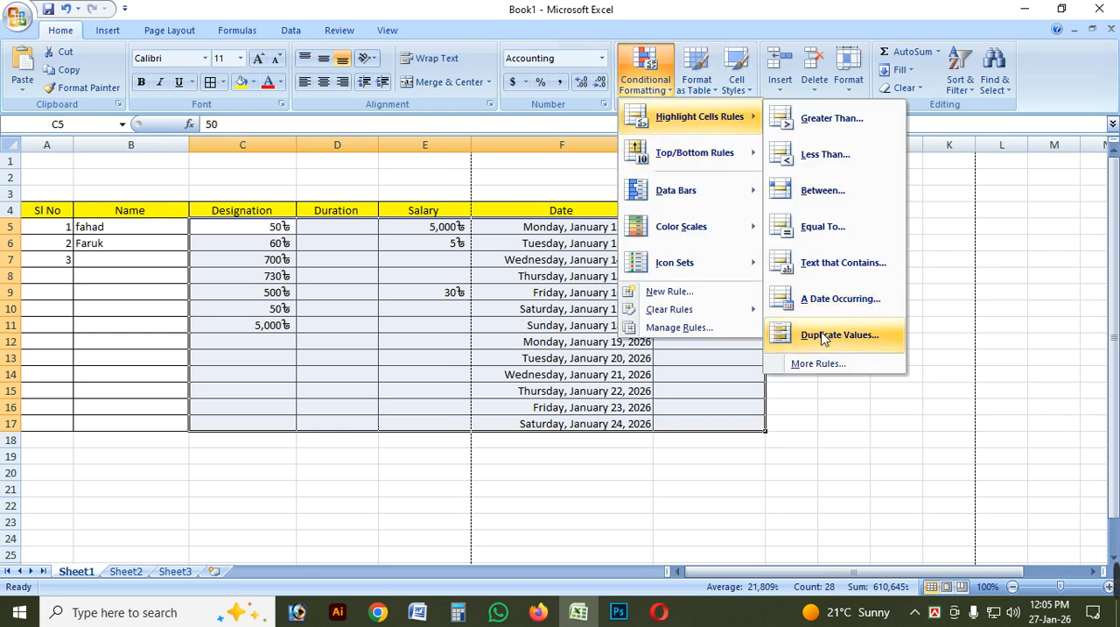
click(823, 338)
drag(487, 404, 562, 387)
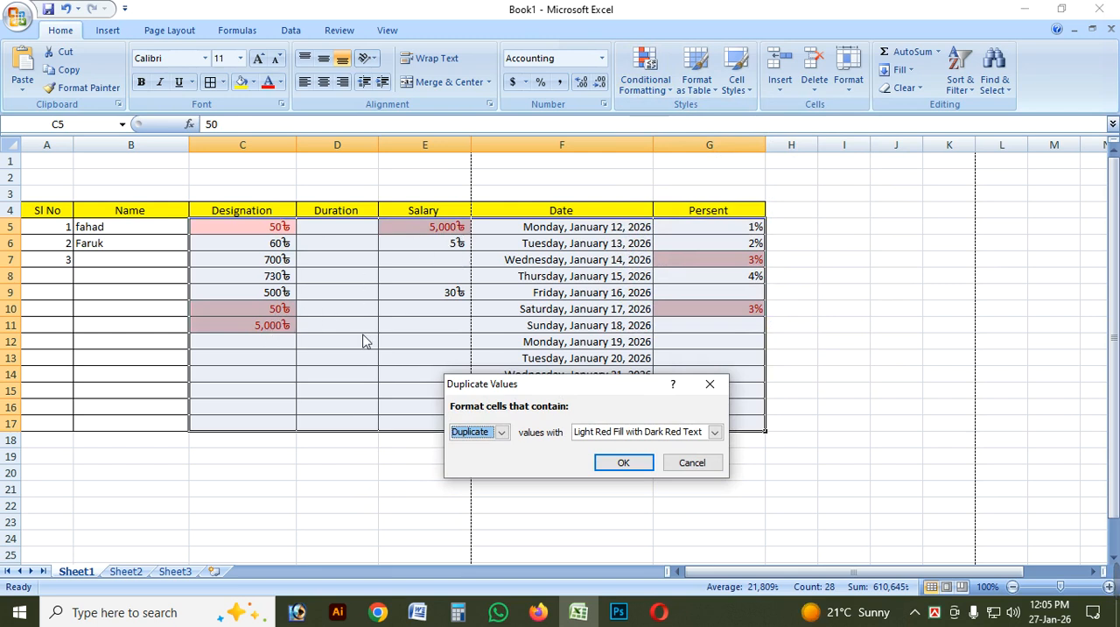
drag(494, 386, 592, 378)
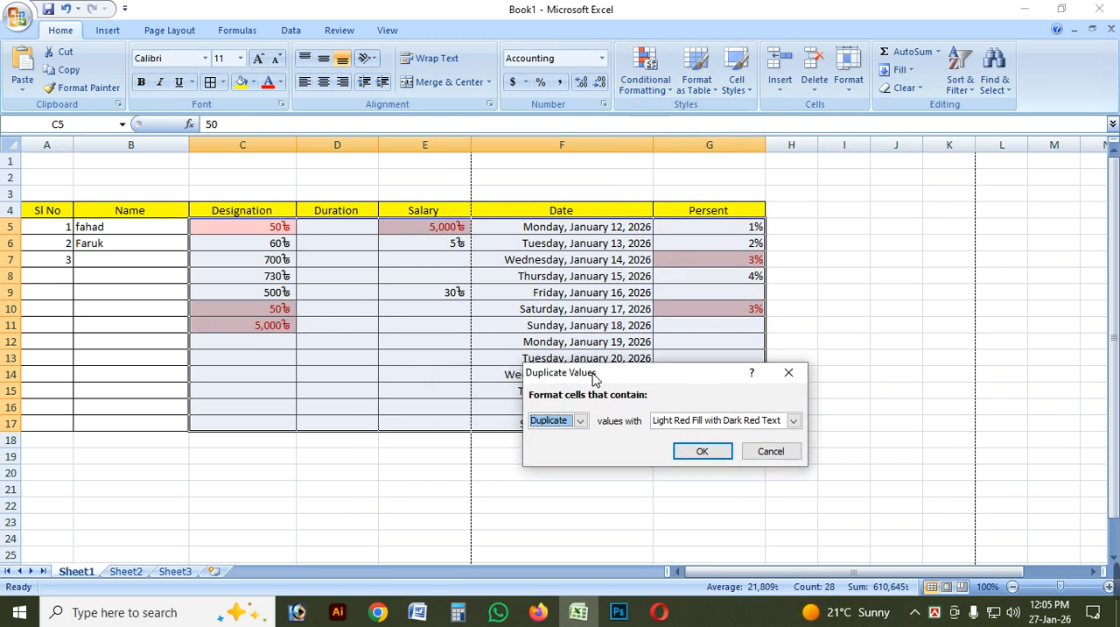
Preview the same rule for Unique values, look through the format choices and close it without applying.
click(581, 421)
click(565, 448)
drag(610, 375, 761, 415)
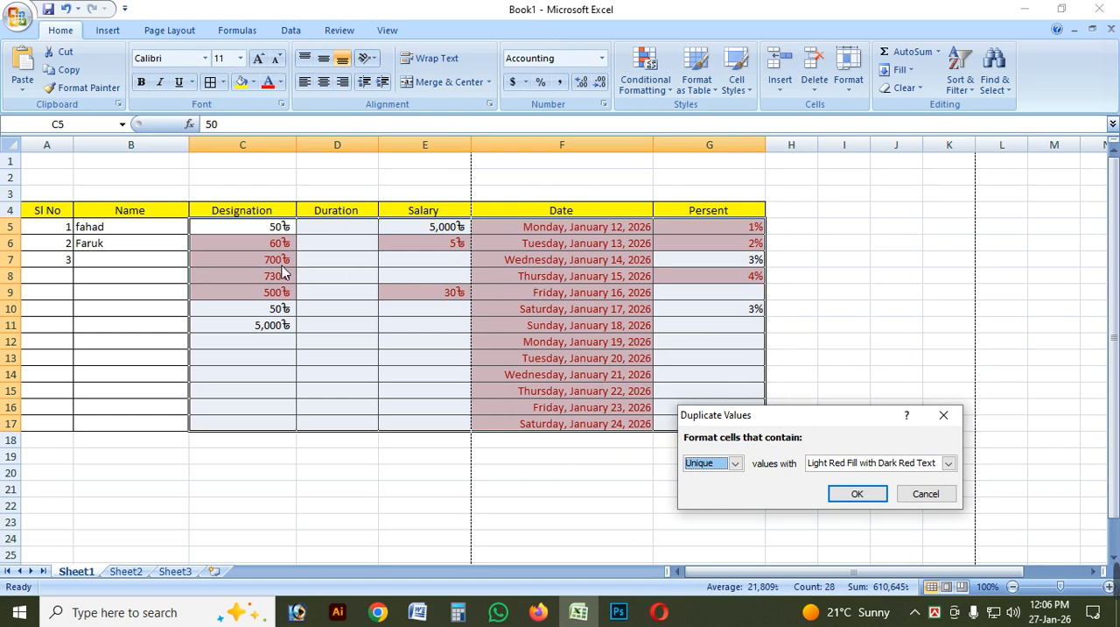
click(949, 463)
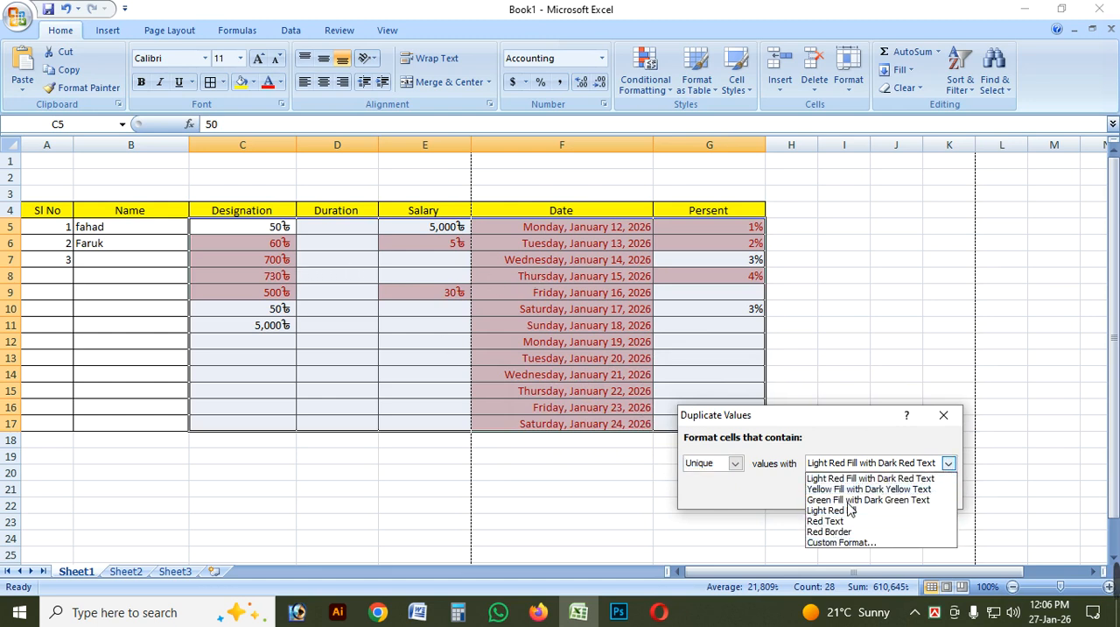
click(920, 464)
drag(760, 417, 601, 380)
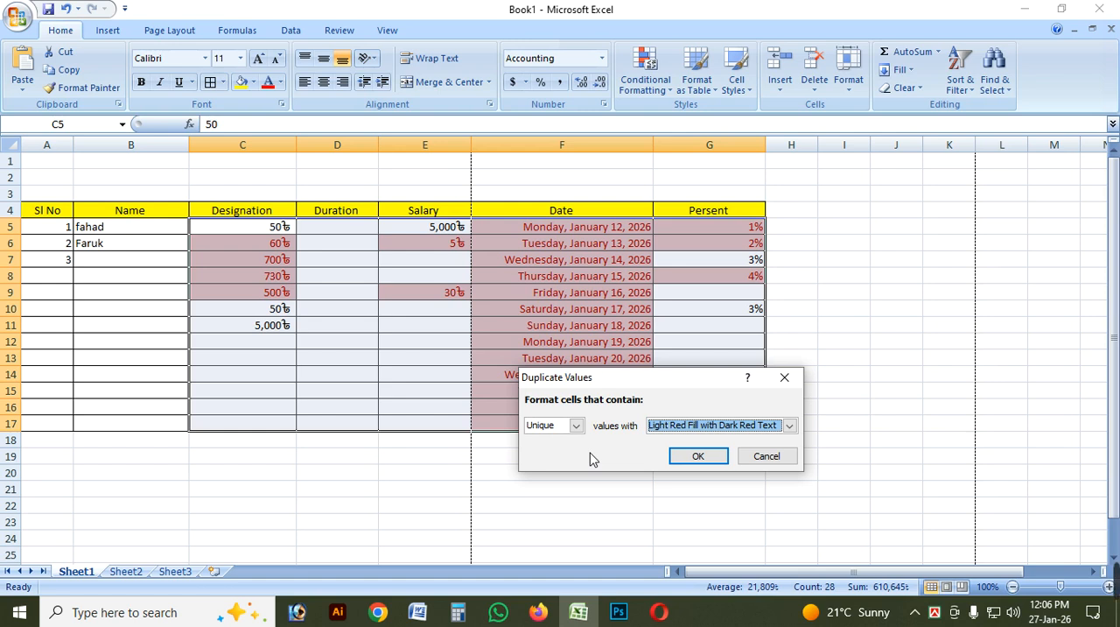
click(785, 378)
Preview the Top 10 Items rule on C5:G17 with long dates in the Date column, closing it without applying.
click(645, 68)
mouse_move(746, 152)
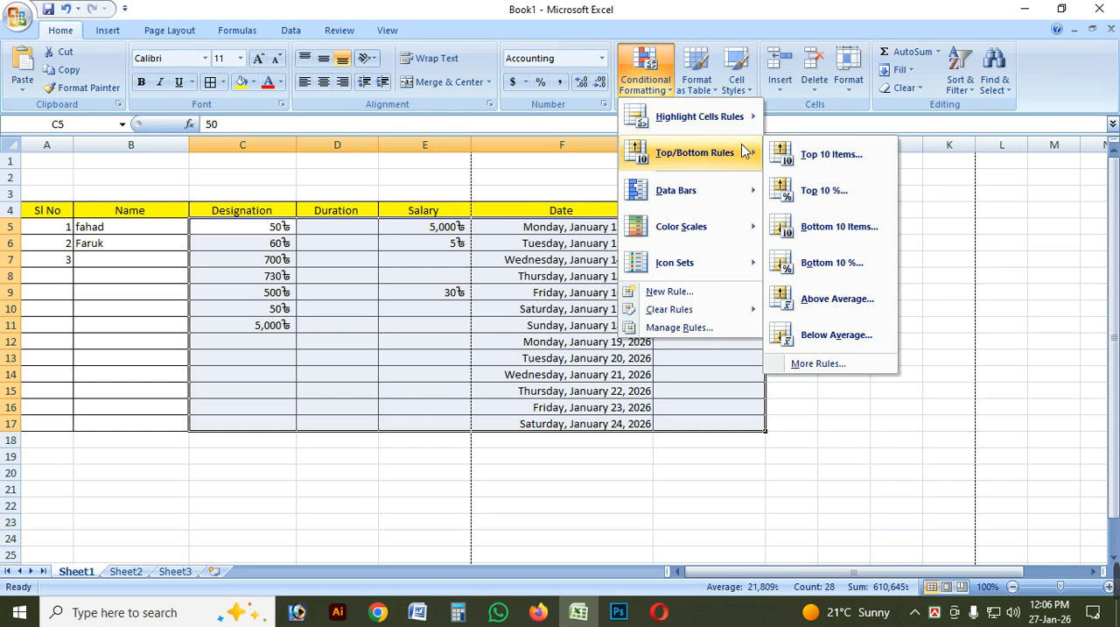
click(814, 154)
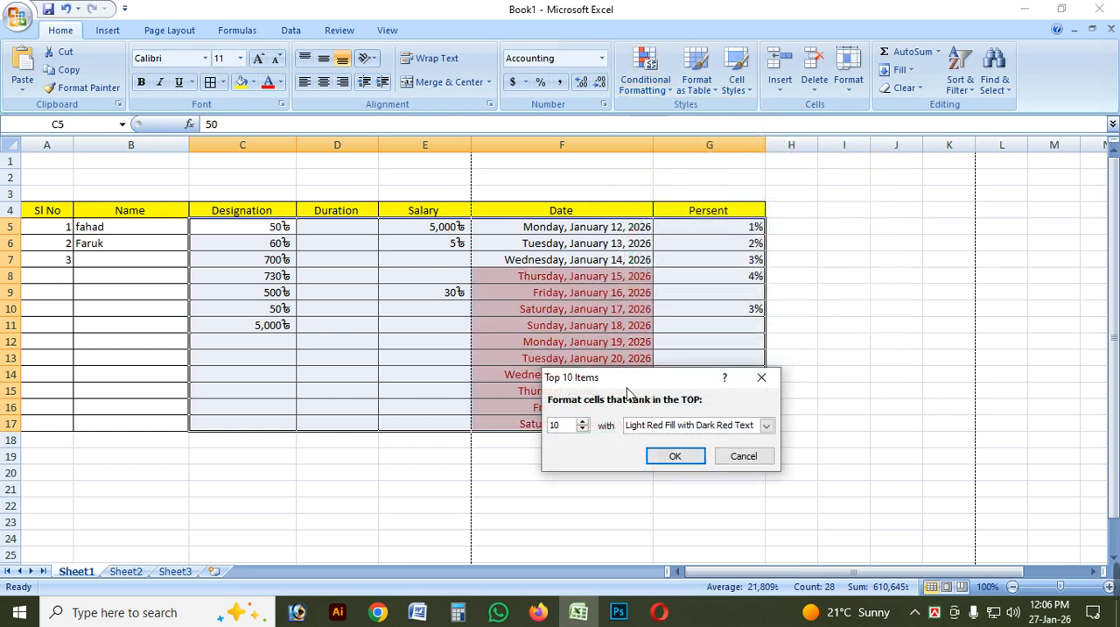
drag(627, 389, 829, 342)
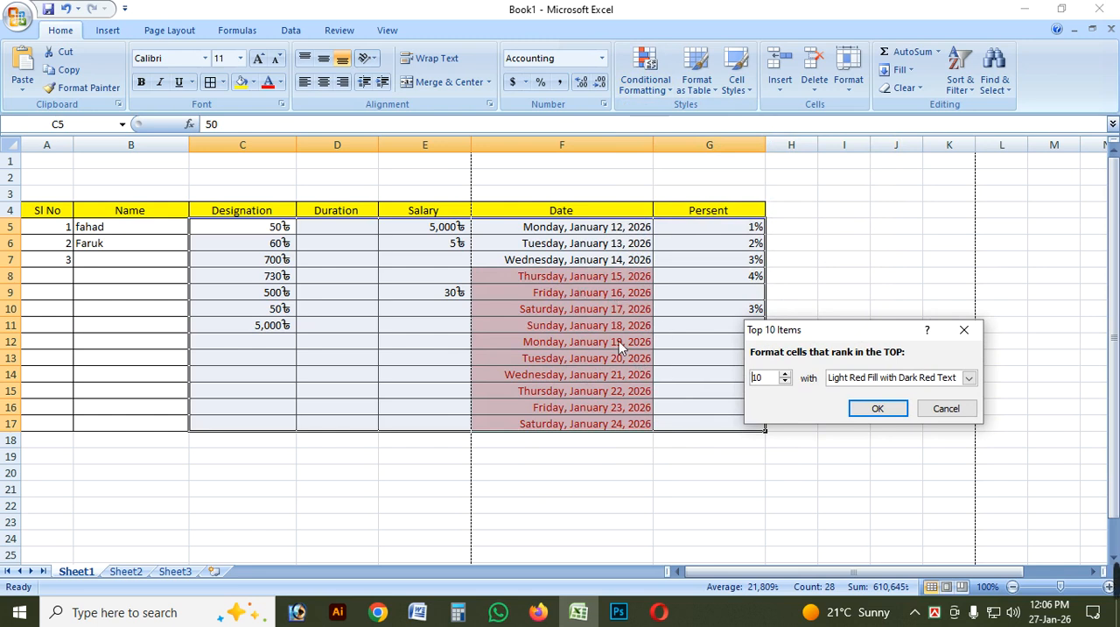
click(963, 329)
click(844, 276)
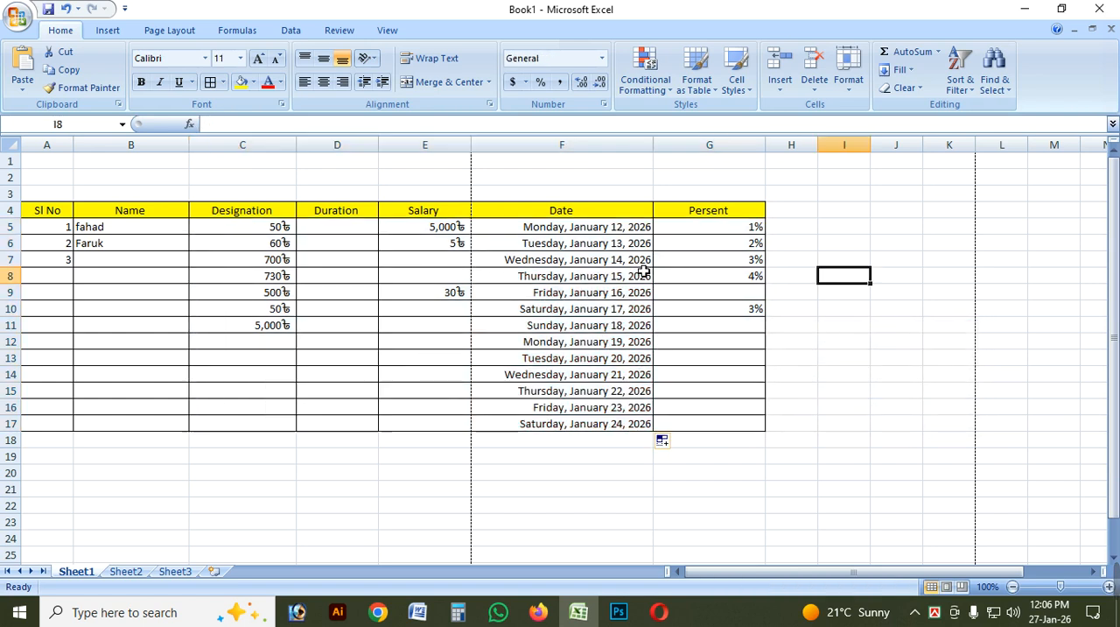
Change the number format of the dates in F5:F17 to General.
drag(595, 226, 602, 424)
click(601, 58)
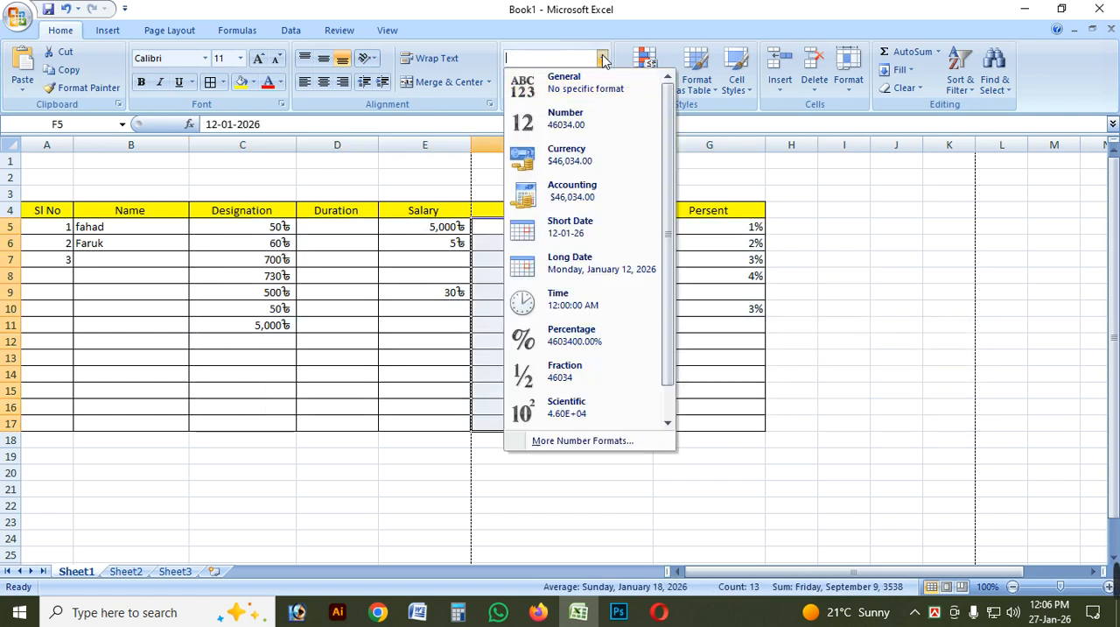
click(577, 87)
click(609, 294)
click(612, 343)
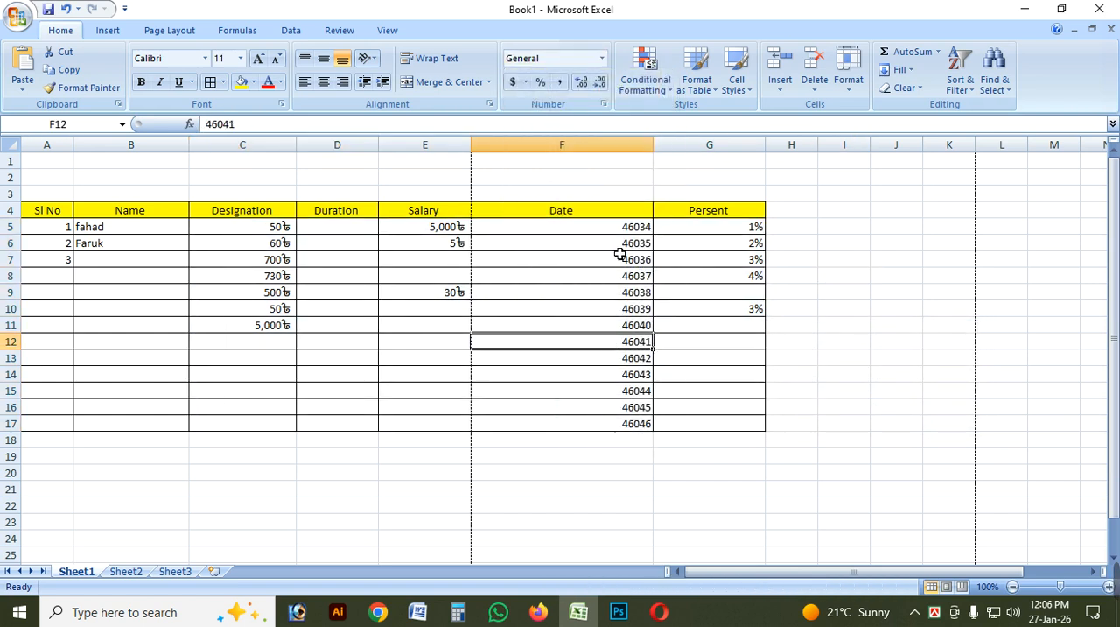
Examine the underlying values of several cells in the Date column.
click(617, 247)
click(646, 326)
click(645, 292)
click(641, 310)
click(639, 341)
click(638, 392)
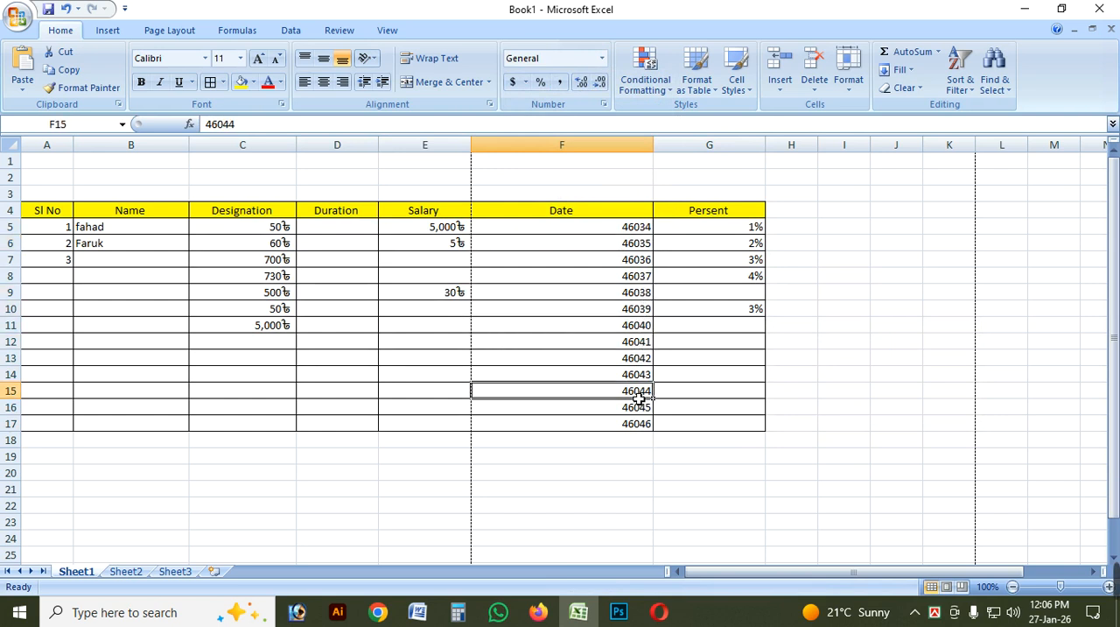
click(644, 342)
click(645, 292)
click(641, 250)
Narrow the Date column to suit its shorter General-format values.
drag(658, 161, 560, 149)
click(665, 260)
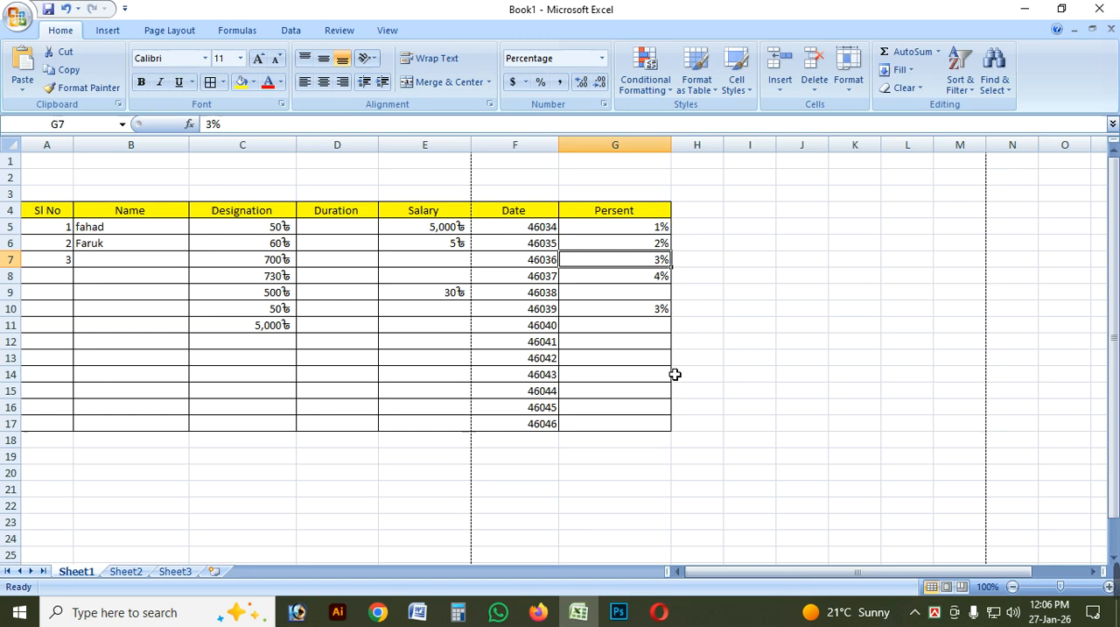
click(665, 375)
Preview the Top 10 Items rule on C5:G17 with the dates in General format and close it without applying.
drag(280, 231, 623, 429)
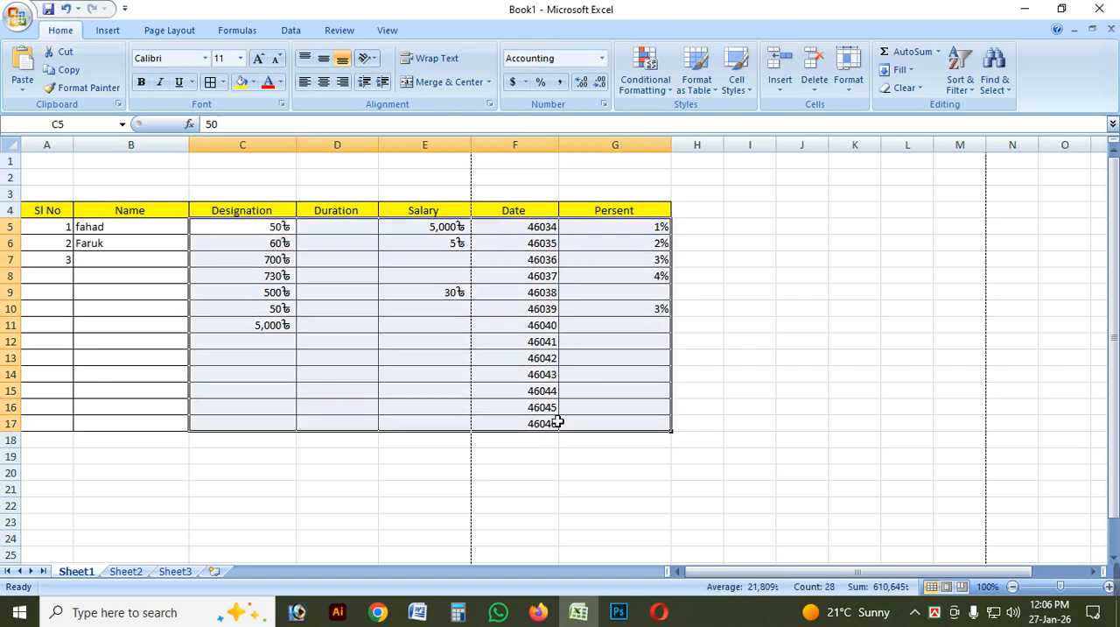
click(646, 77)
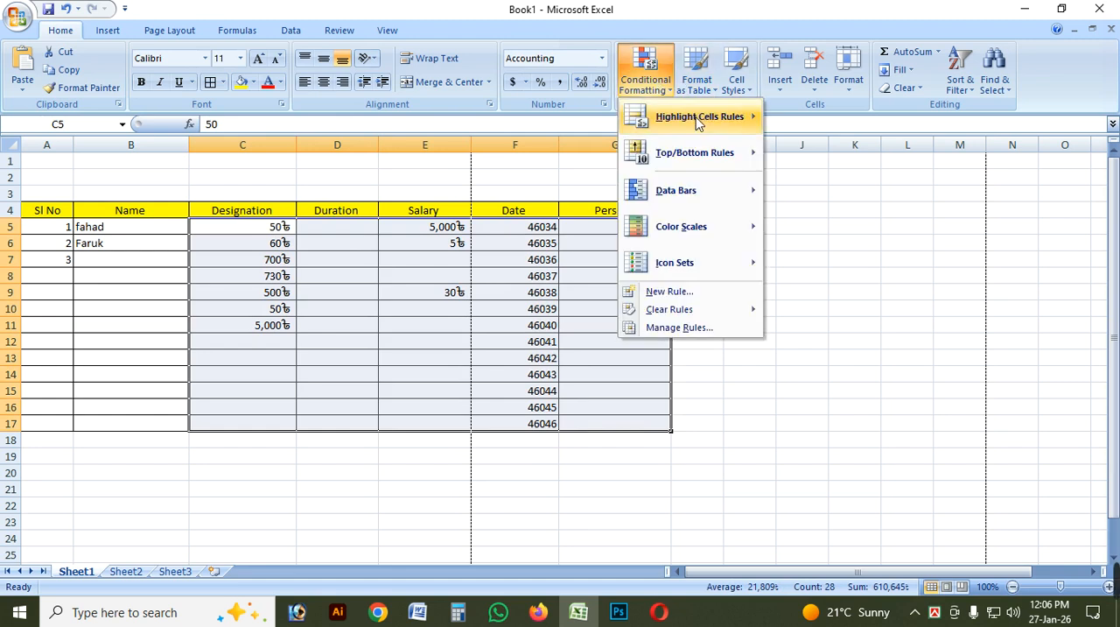
mouse_move(703, 156)
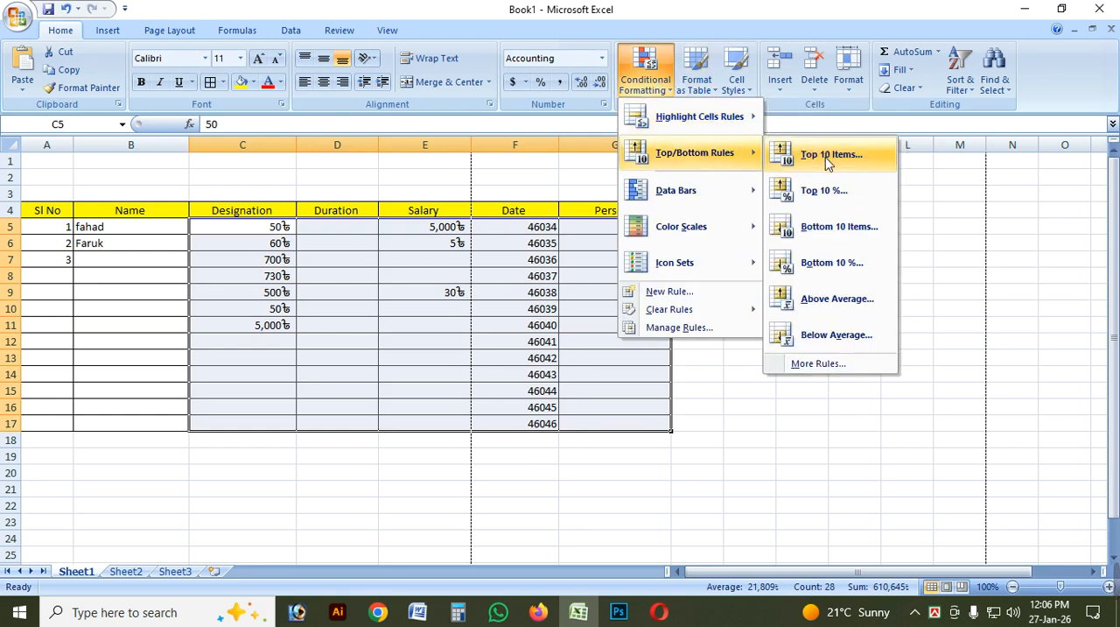
click(827, 163)
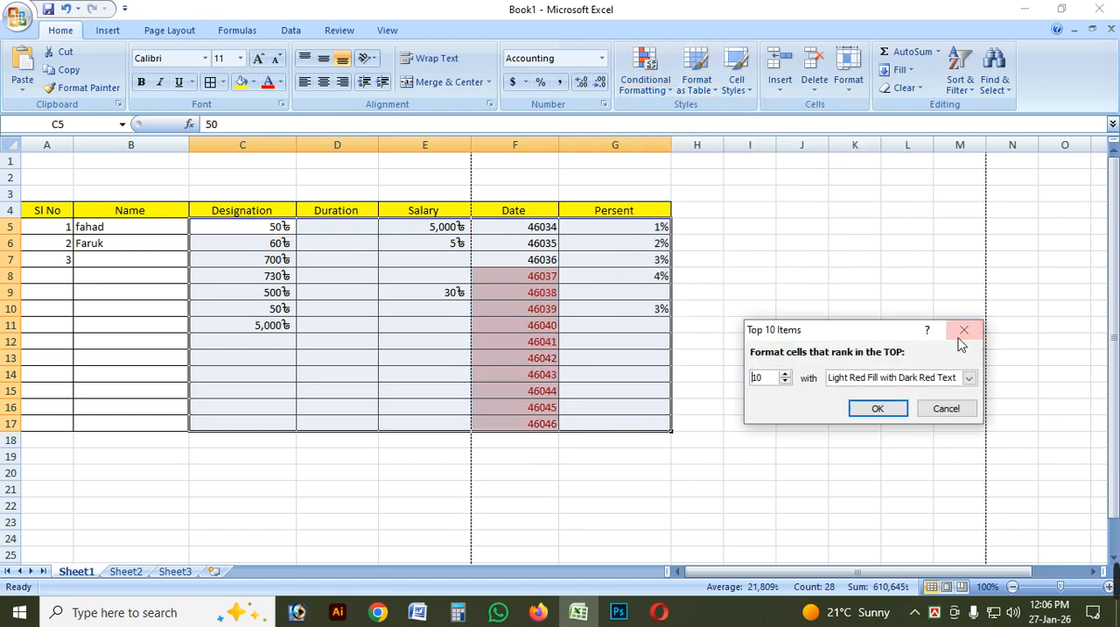
key(Escape)
Preview the Top 10% rule on C5:G17 and close it without applying.
click(645, 79)
mouse_move(703, 162)
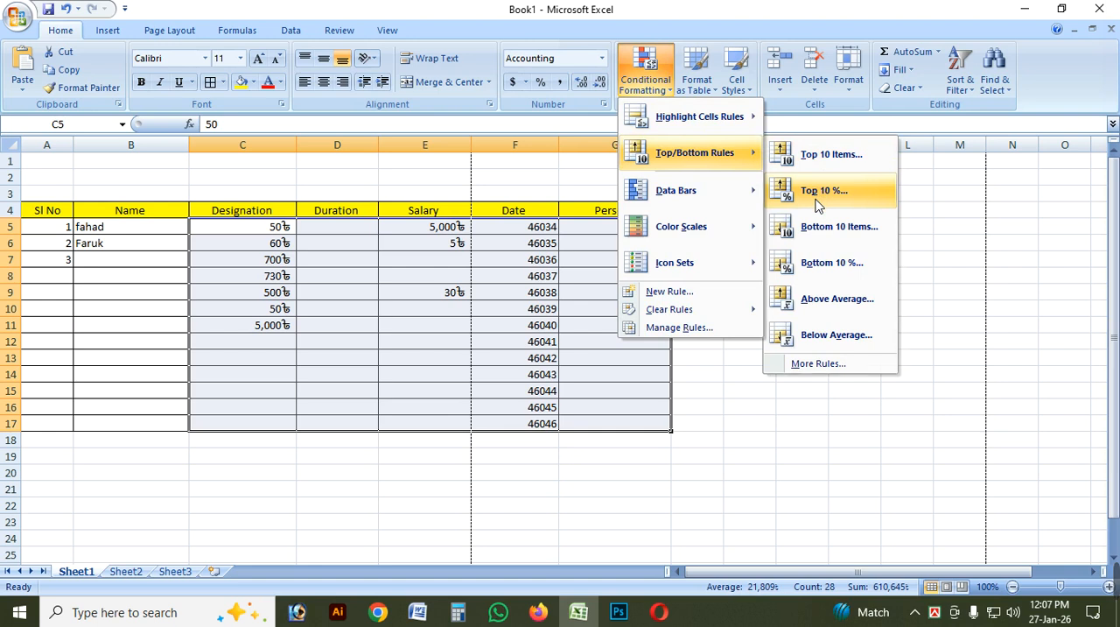
click(818, 197)
drag(801, 339, 711, 376)
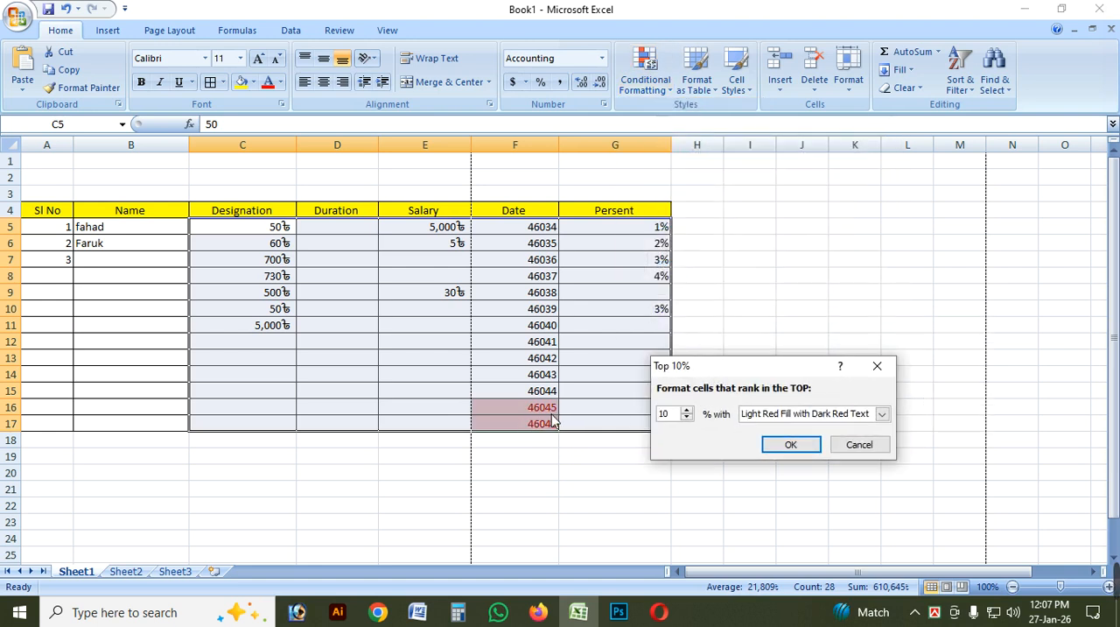
click(877, 366)
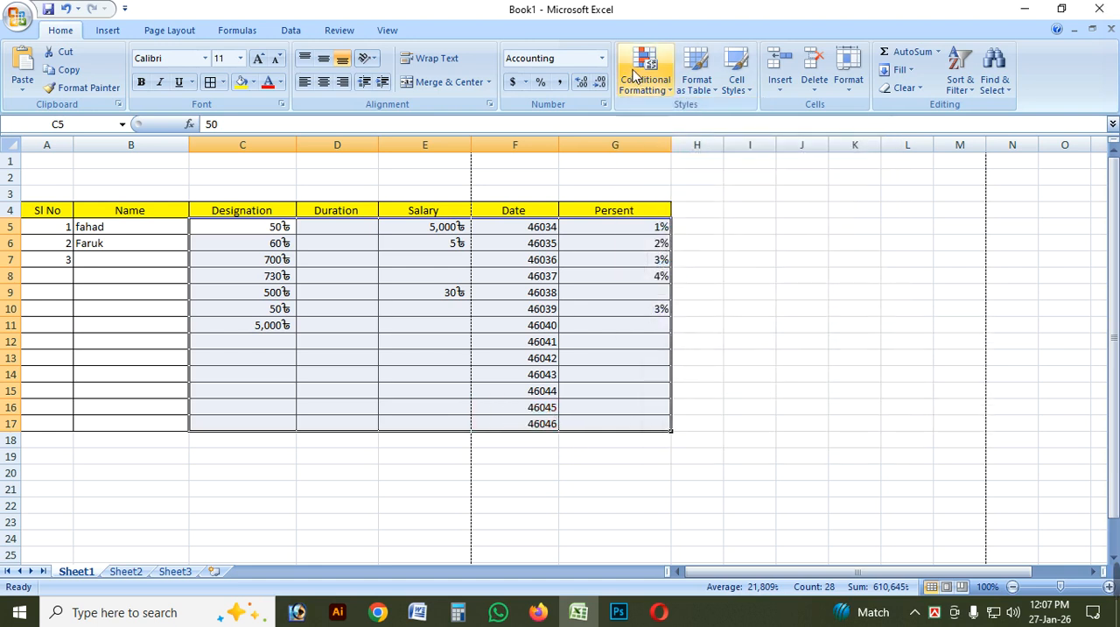
Preview the Bottom 10 Items rule on C5:G17 and raise its item count to 14.
click(645, 72)
mouse_move(679, 154)
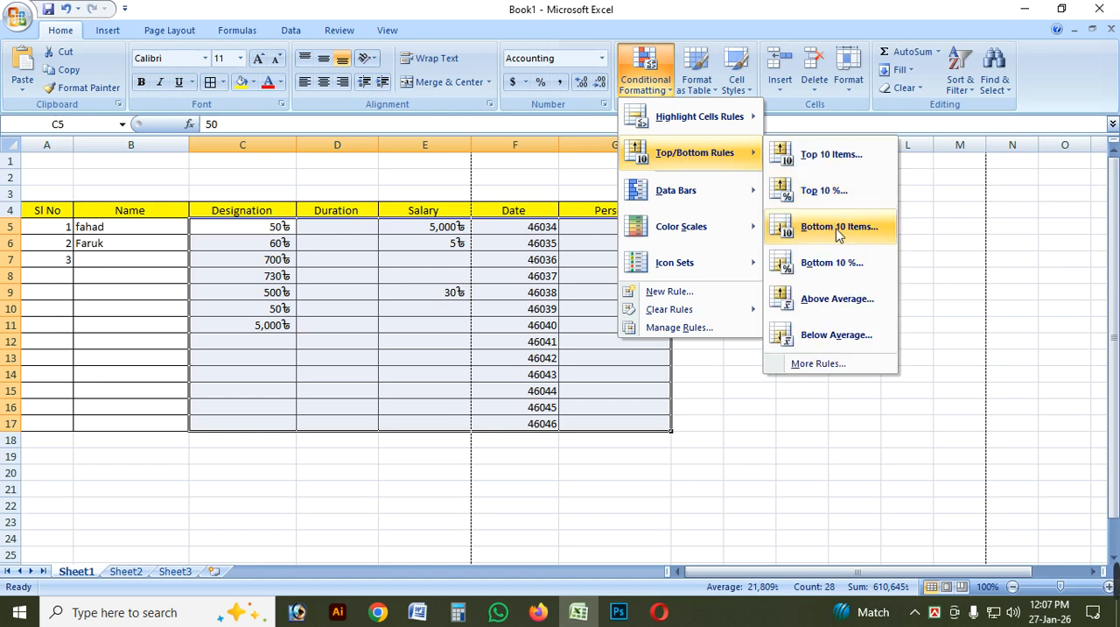
click(836, 231)
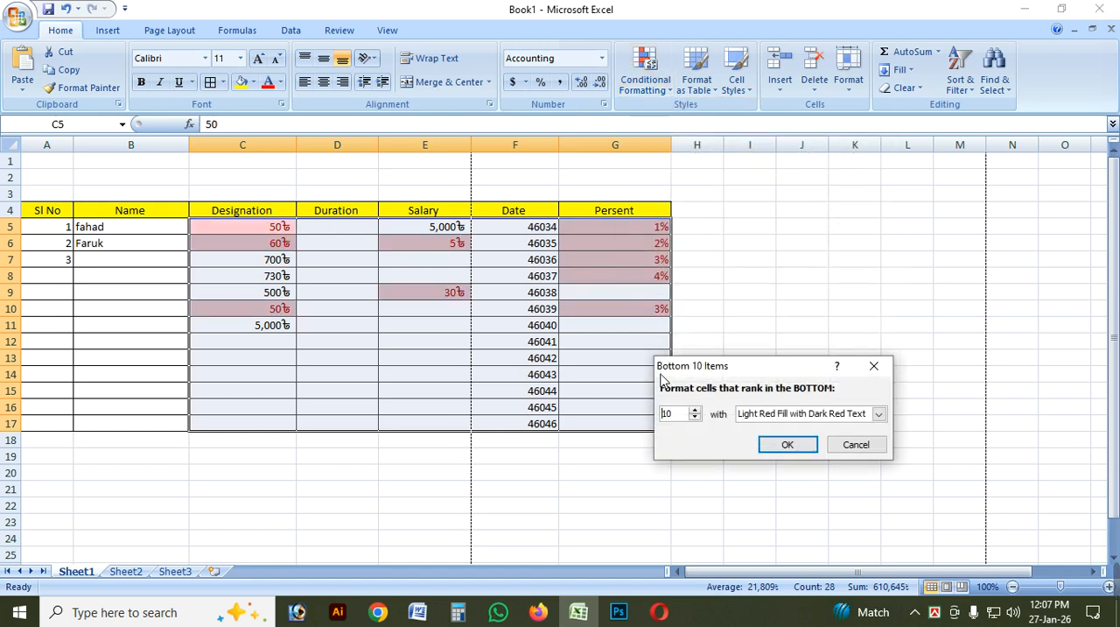
drag(726, 377, 541, 453)
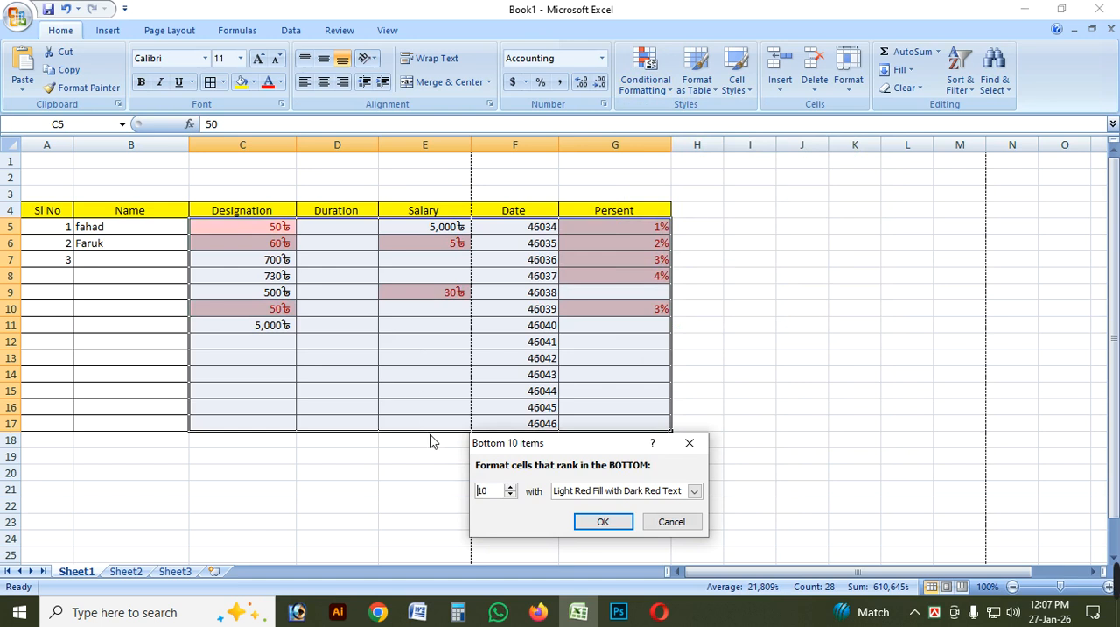
click(511, 488)
click(510, 487)
click(510, 487)
click(511, 488)
click(511, 488)
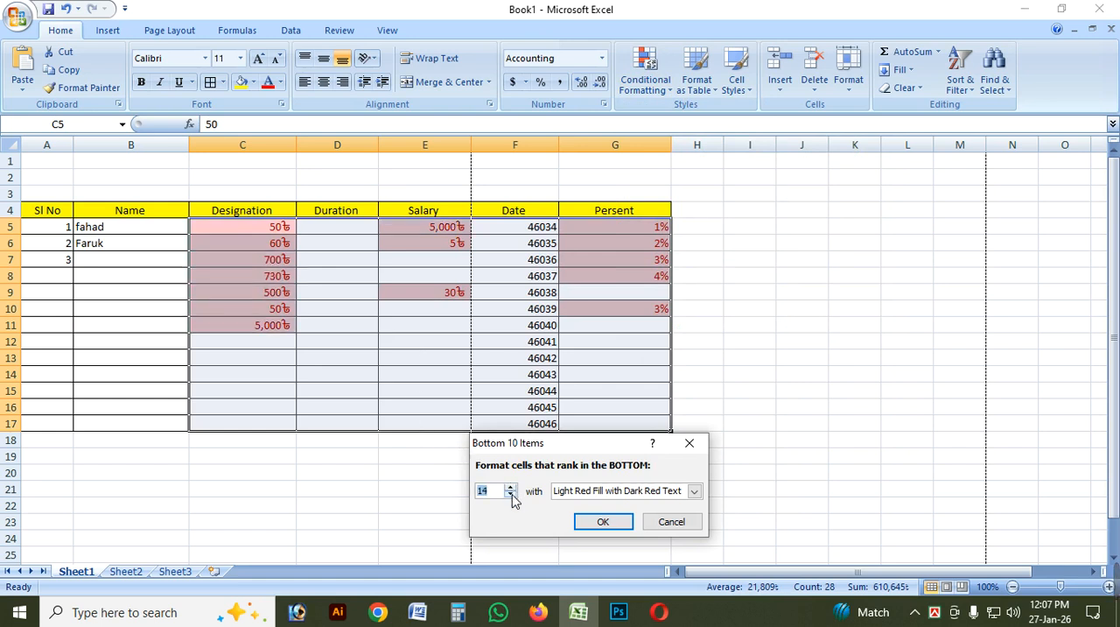
Lower the bottom-items count to 3 to compare the preview, and close the rule without applying it.
double_click(511, 495)
click(512, 495)
double_click(512, 496)
double_click(511, 495)
click(511, 495)
click(511, 495)
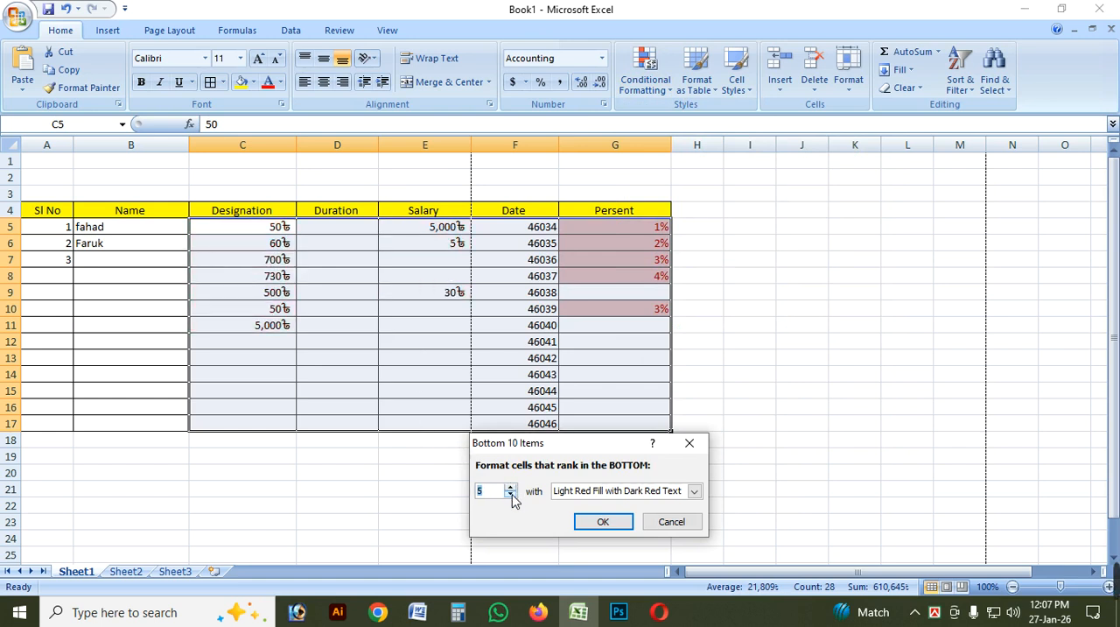
click(511, 496)
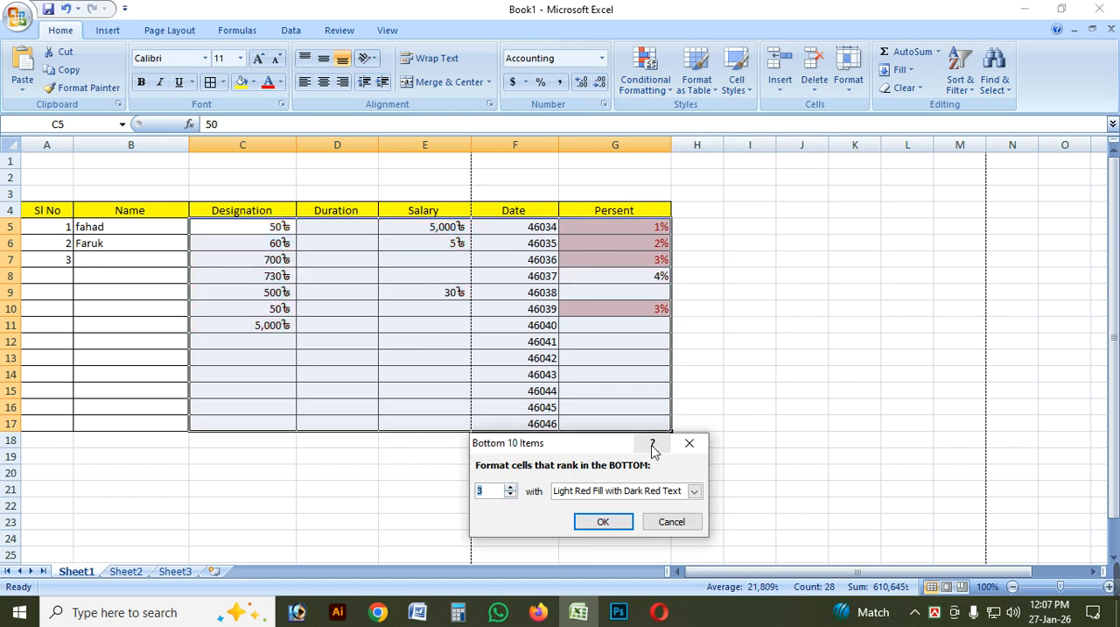
click(690, 443)
Preview the Above Average rule with light red fill on C5:G17 and close it without applying.
click(645, 70)
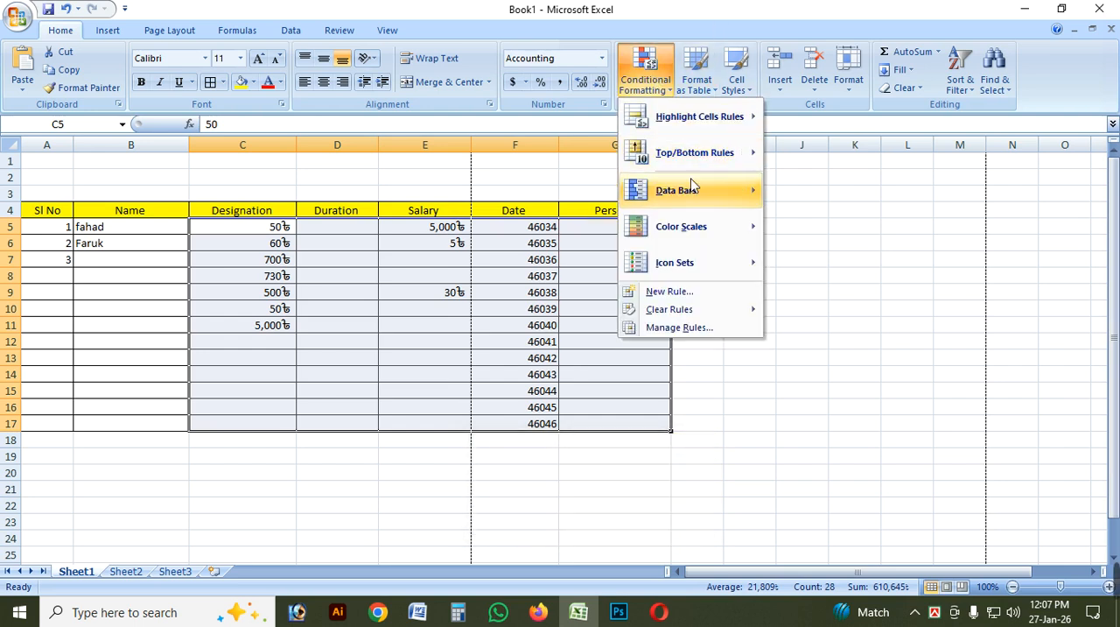
mouse_move(705, 154)
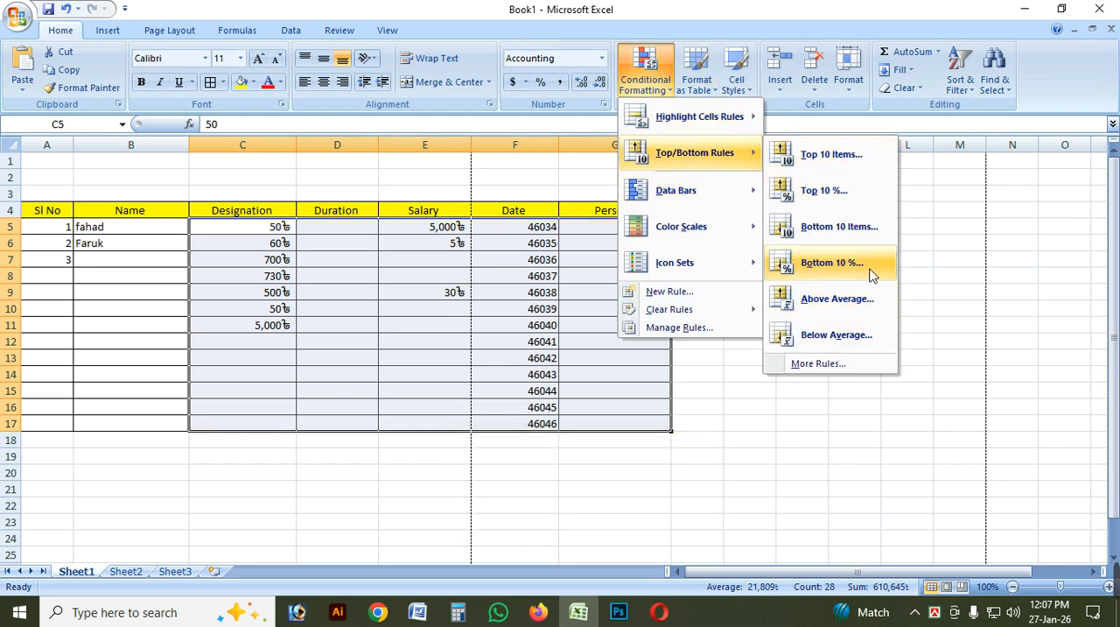
click(838, 300)
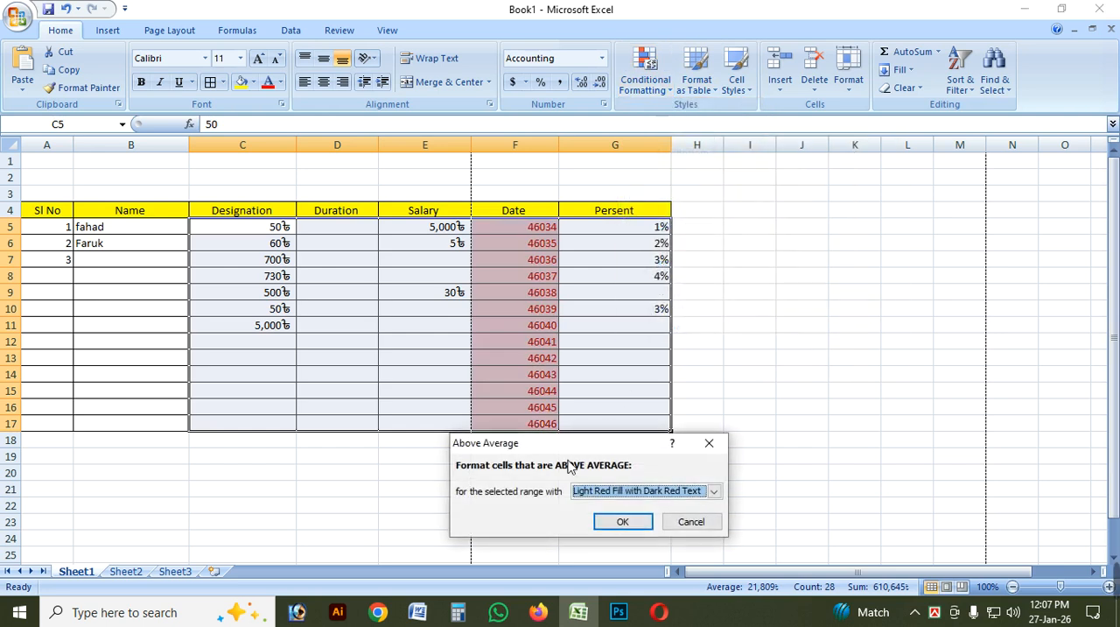
drag(553, 445, 699, 409)
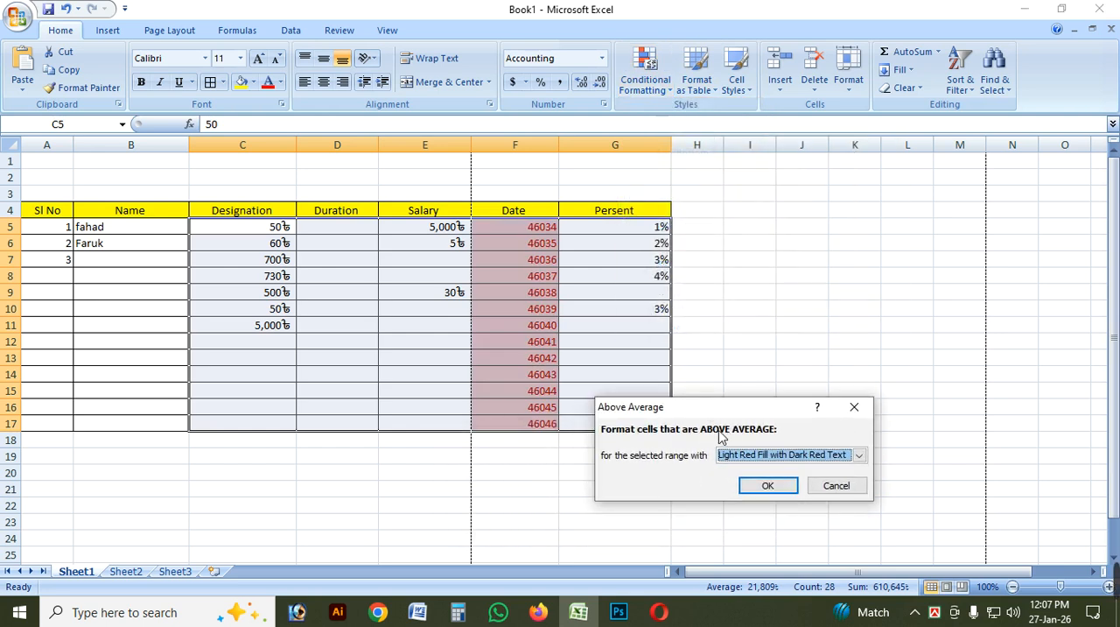
click(854, 407)
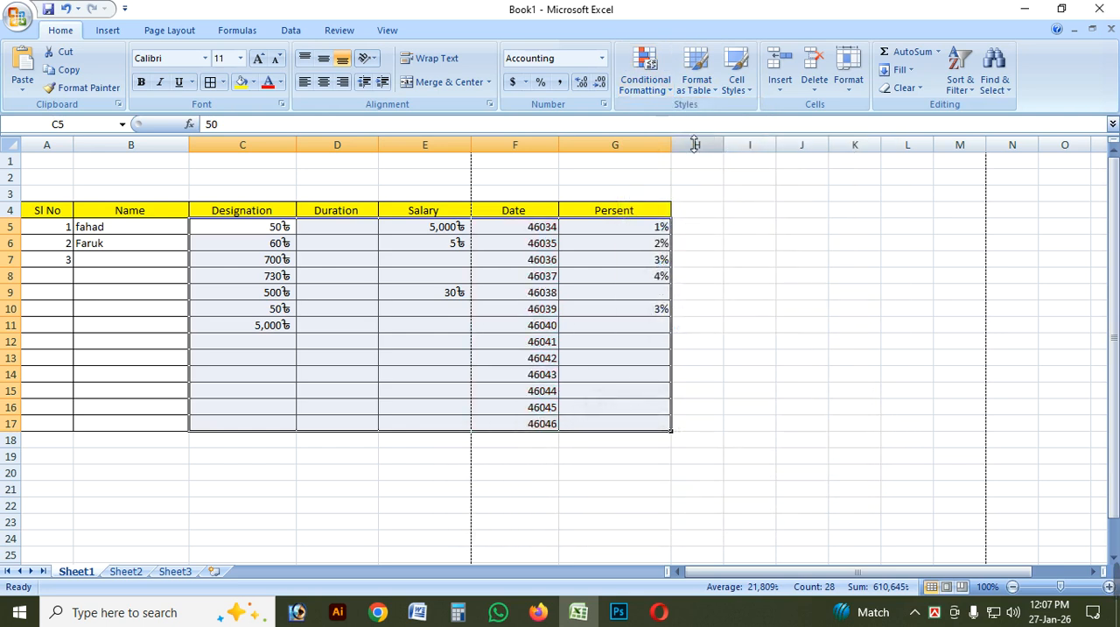
Preview the Below Average rule with light red fill on C5:G17 and close it without applying.
click(651, 96)
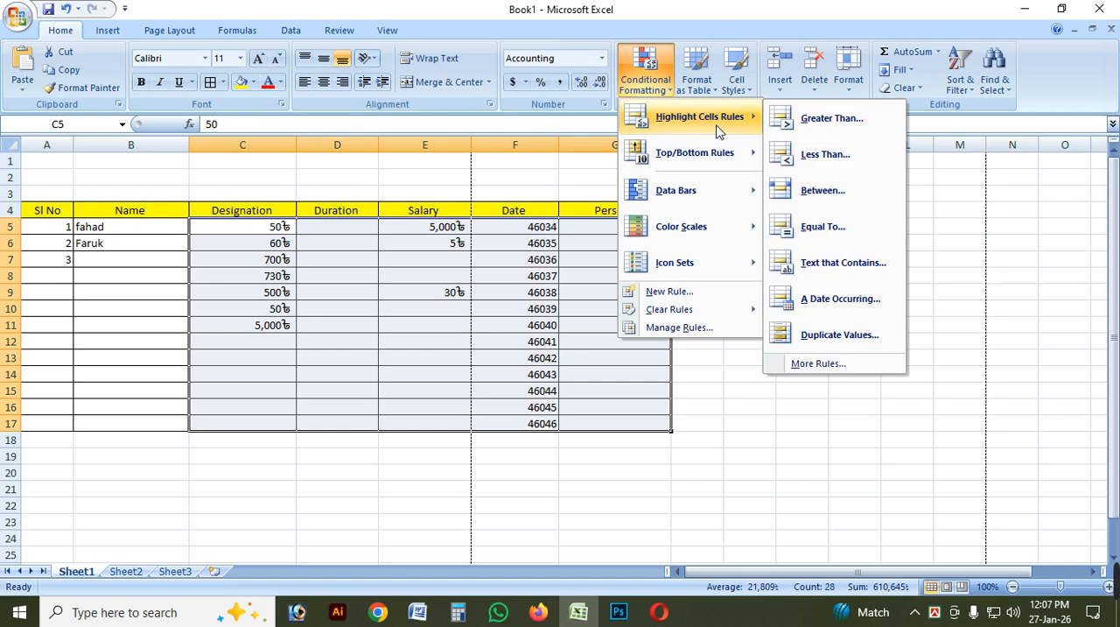
mouse_move(720, 158)
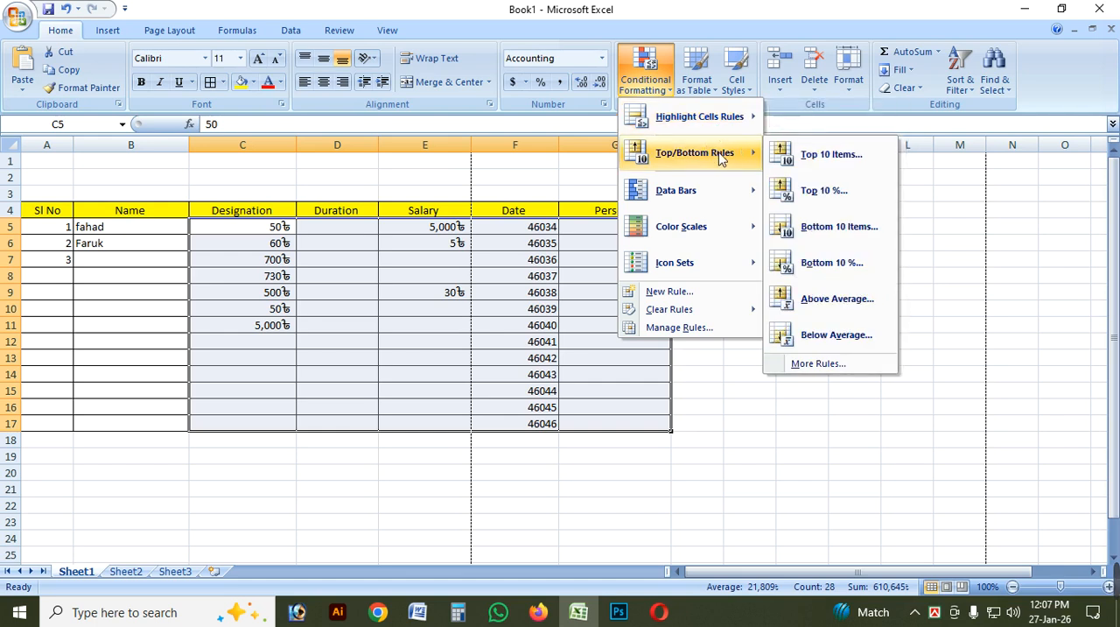
click(836, 335)
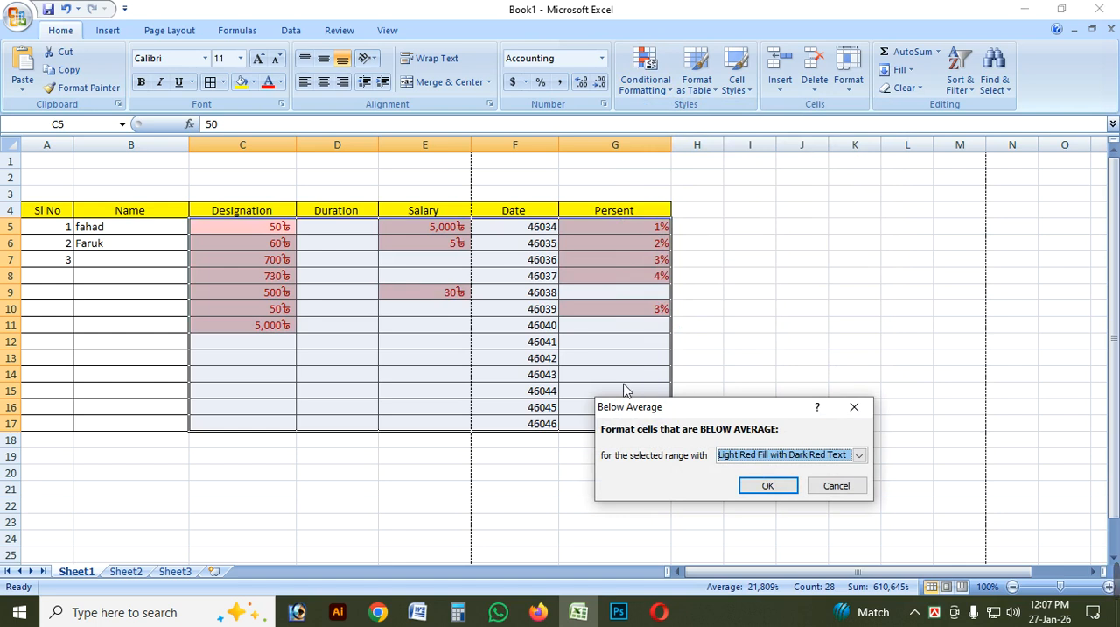
drag(705, 408, 609, 386)
click(758, 384)
Try green data bars on C5:G17 and undo them.
click(645, 70)
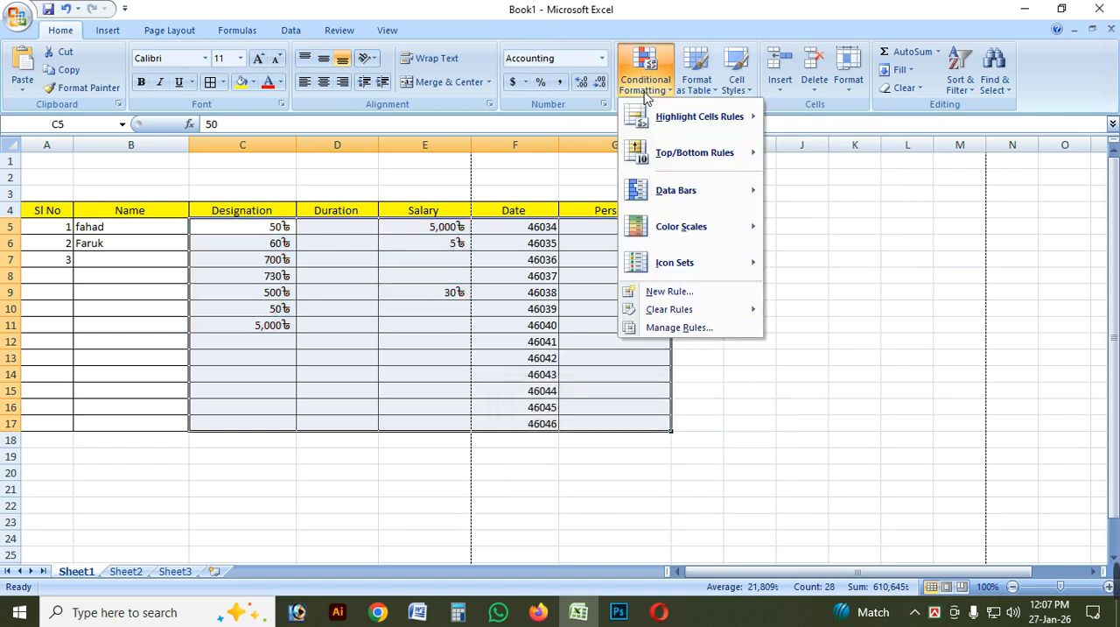
mouse_move(700, 157)
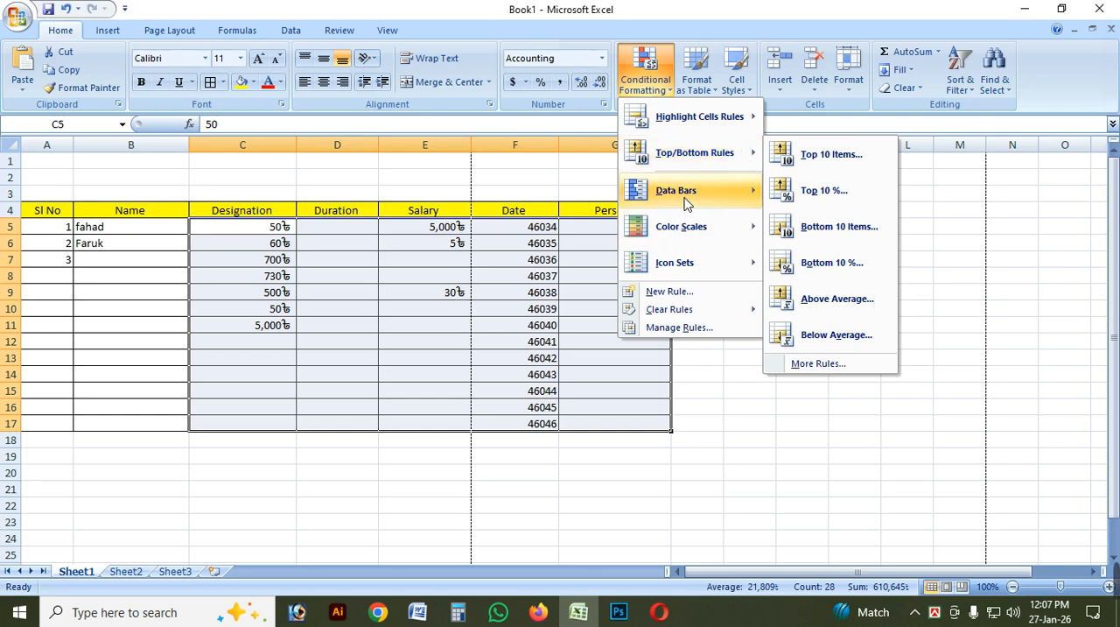
mouse_move(687, 191)
click(812, 189)
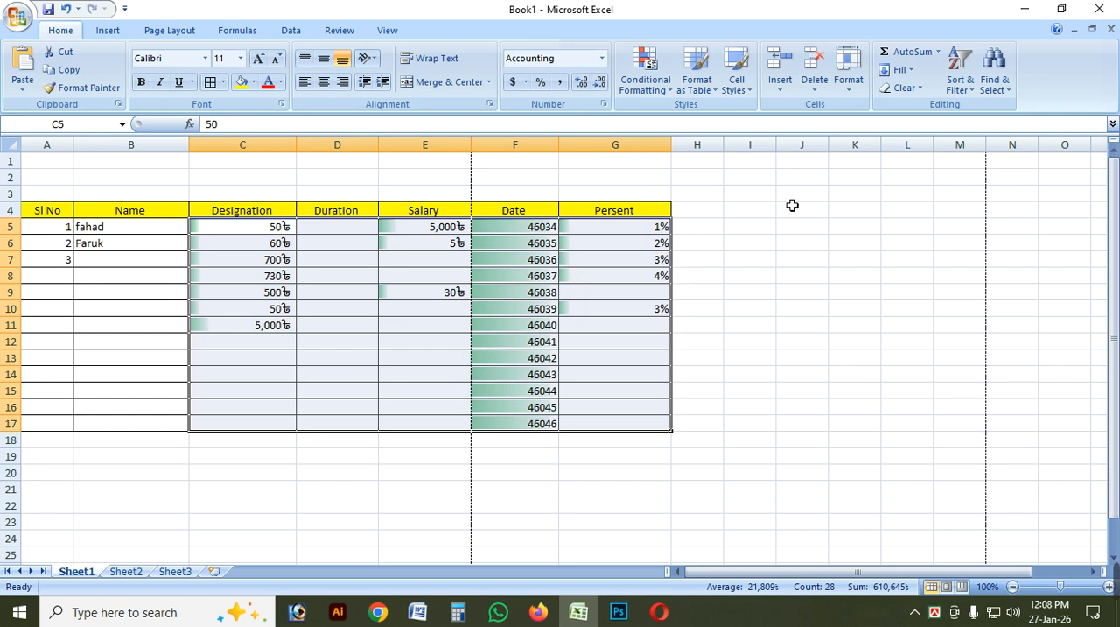
key(ctrl+z)
Preview the colour scales and icon sets, including the five-bar ratings, on C5:G17 without applying any.
click(648, 79)
mouse_move(677, 192)
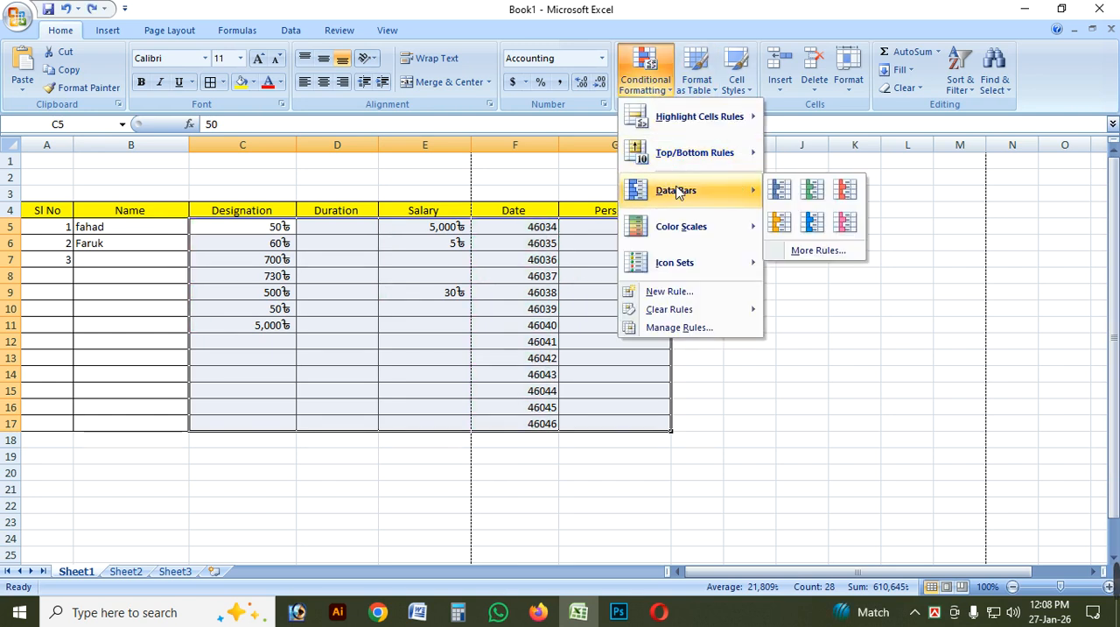
mouse_move(708, 230)
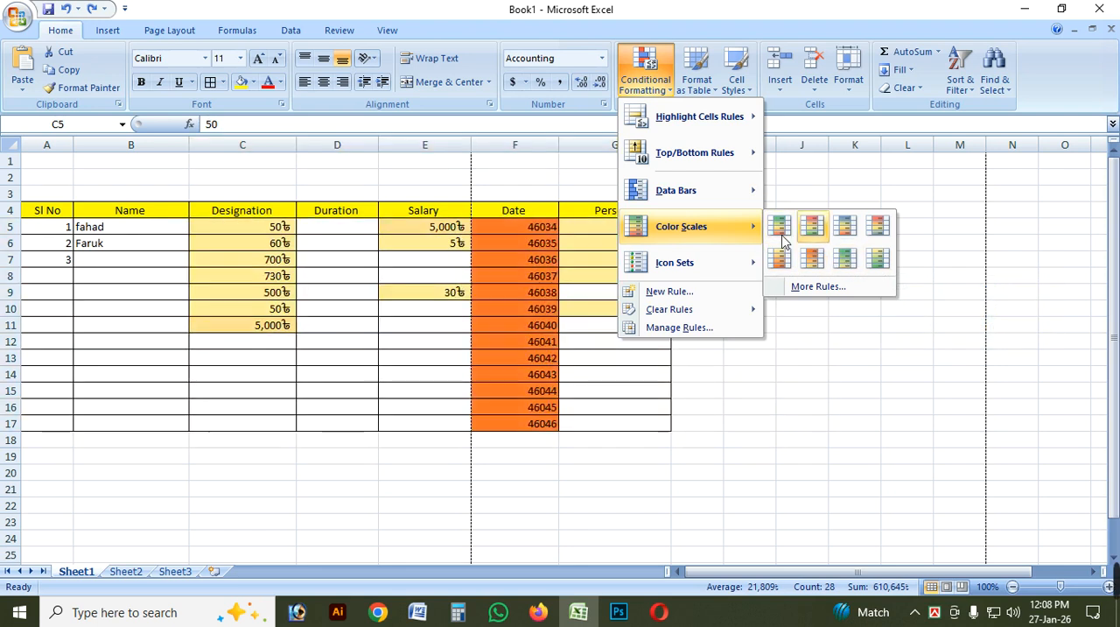
mouse_move(710, 210)
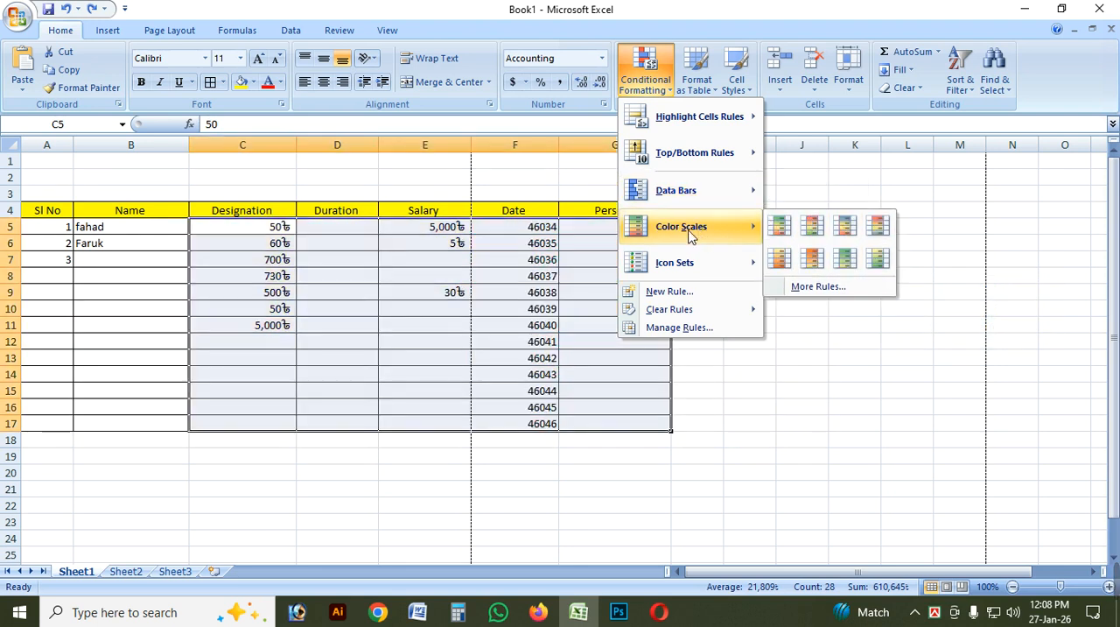
mouse_move(687, 261)
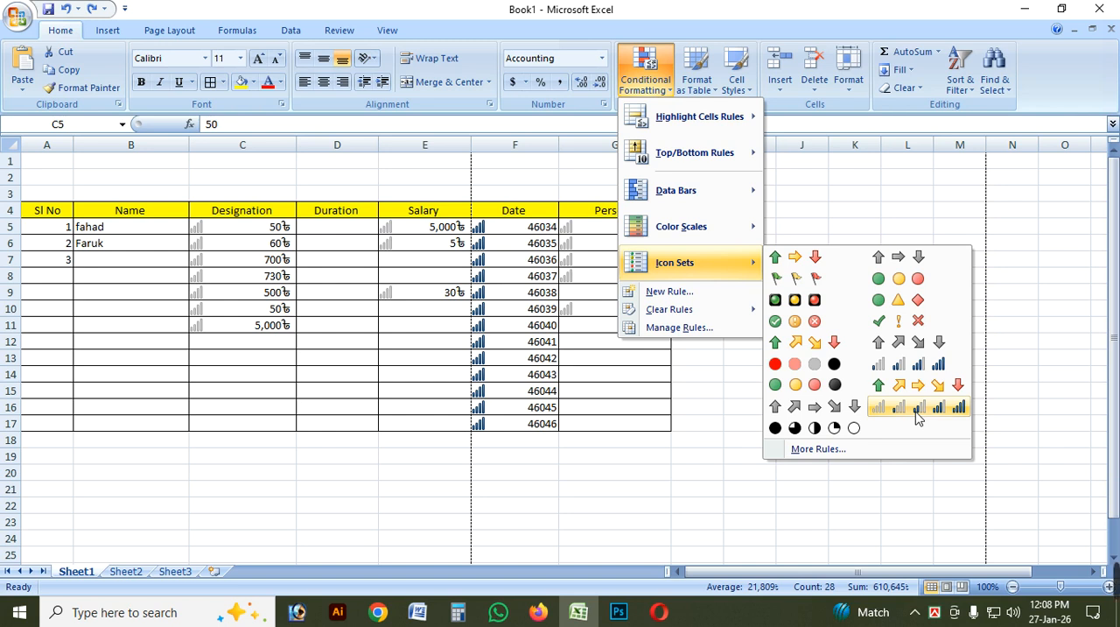
click(674, 98)
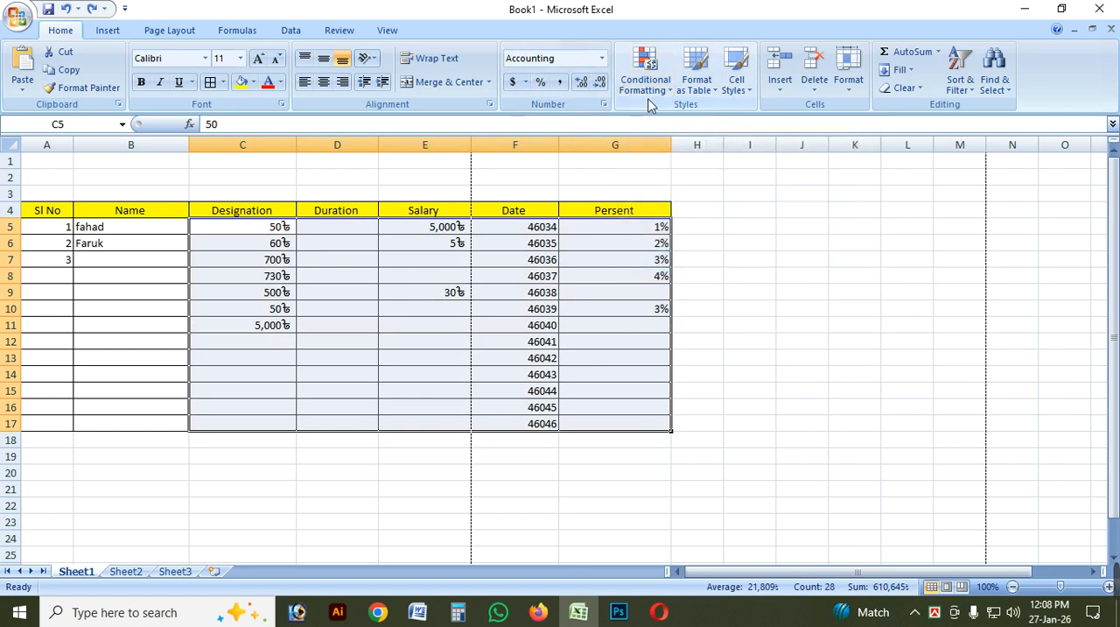
click(651, 102)
click(650, 98)
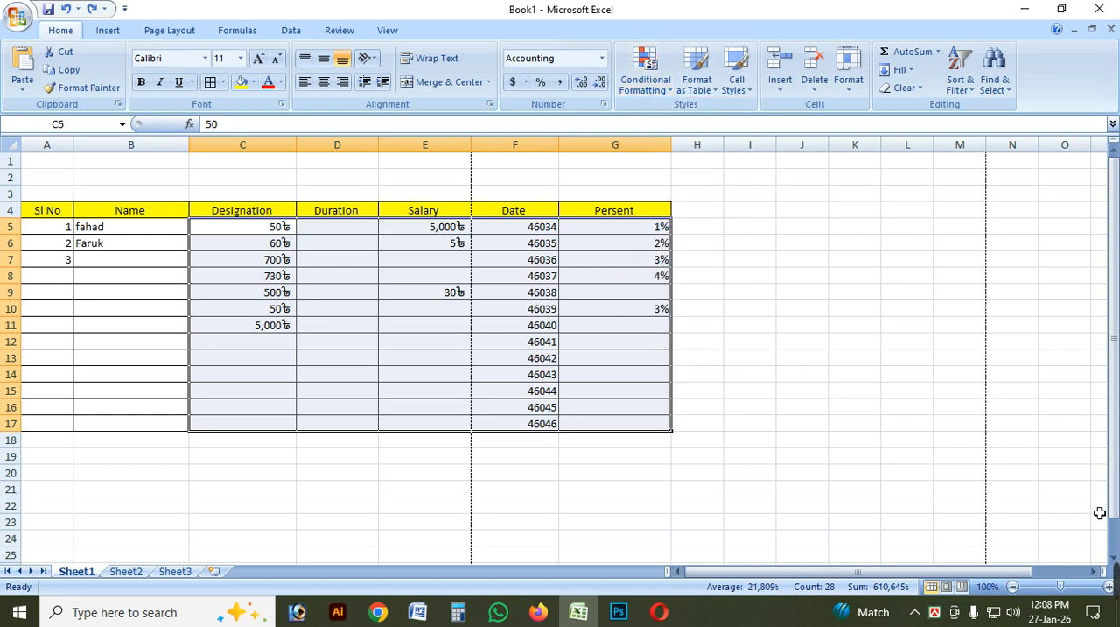
mouse_move(1115, 582)
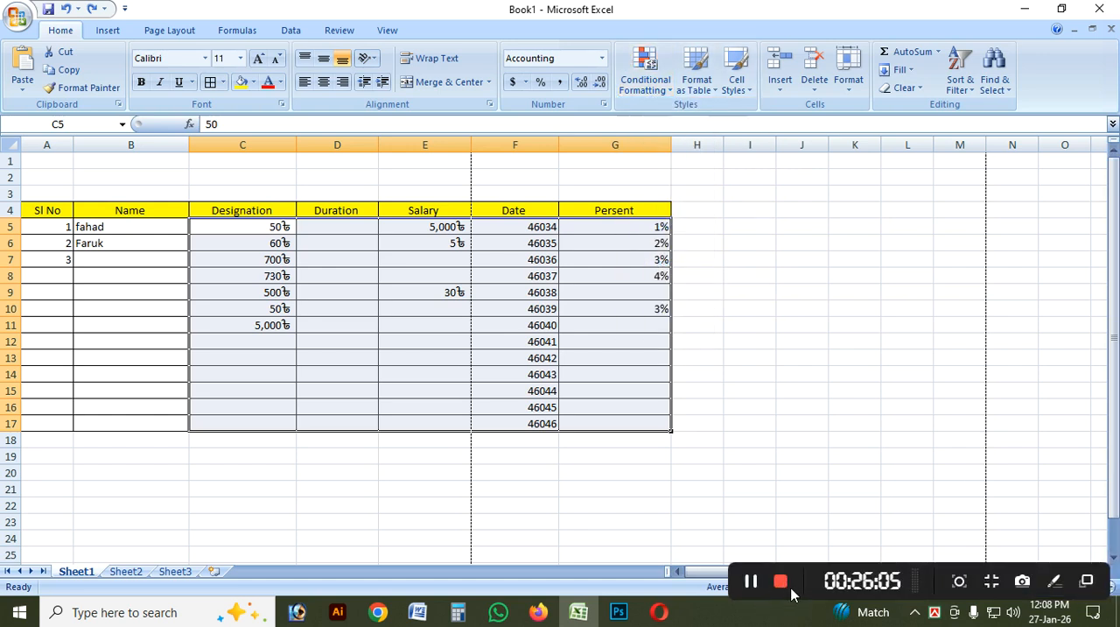